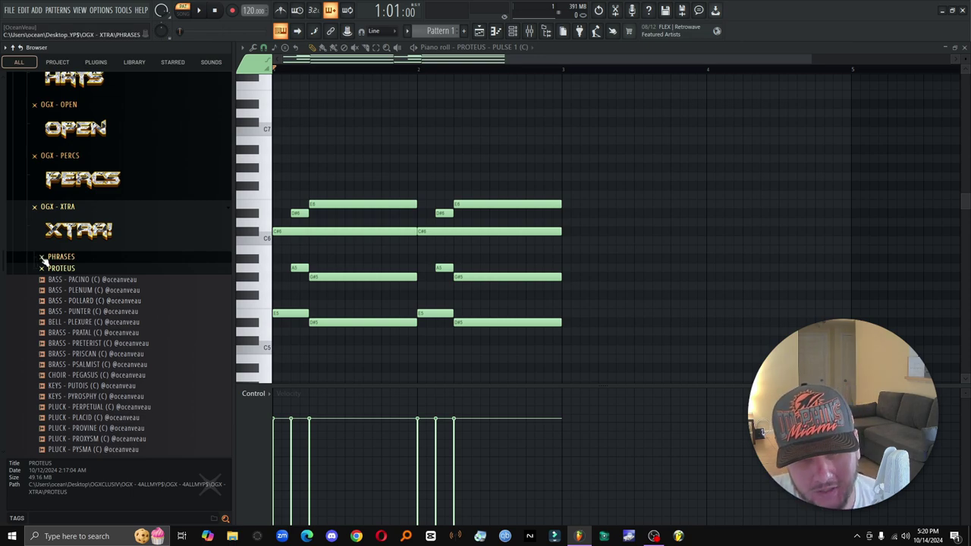
Step: Look through the PROTEUS samples and collapse the OGX - XTRA folder in the file browser
click(100, 273)
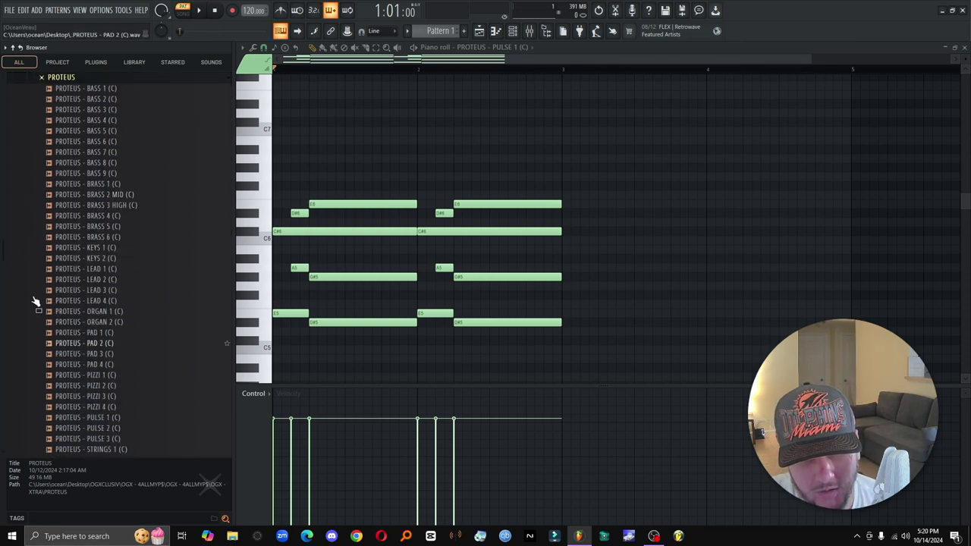
scroll(86, 213, up, 3)
scroll(114, 273, up, 3)
click(104, 304)
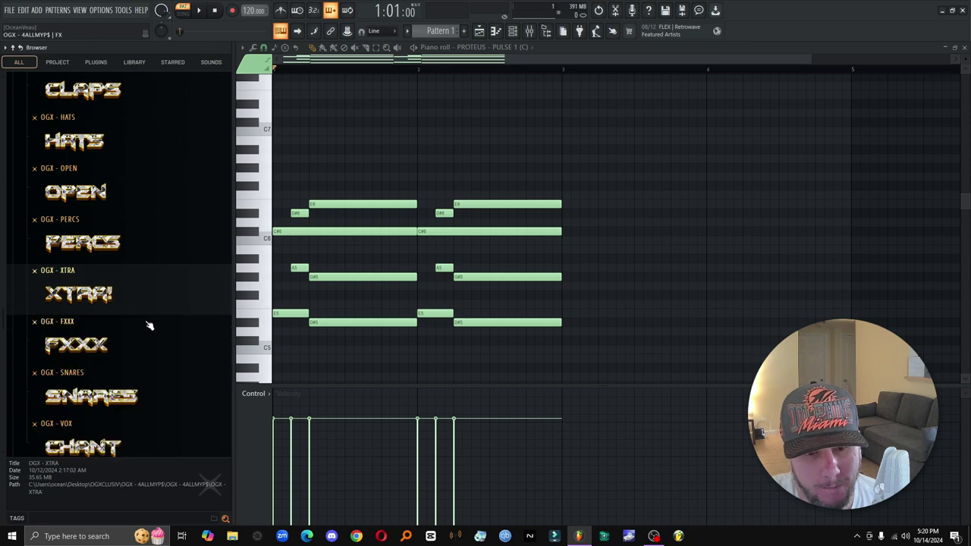
scroll(149, 323, up, 3)
scroll(423, 258, down, 4)
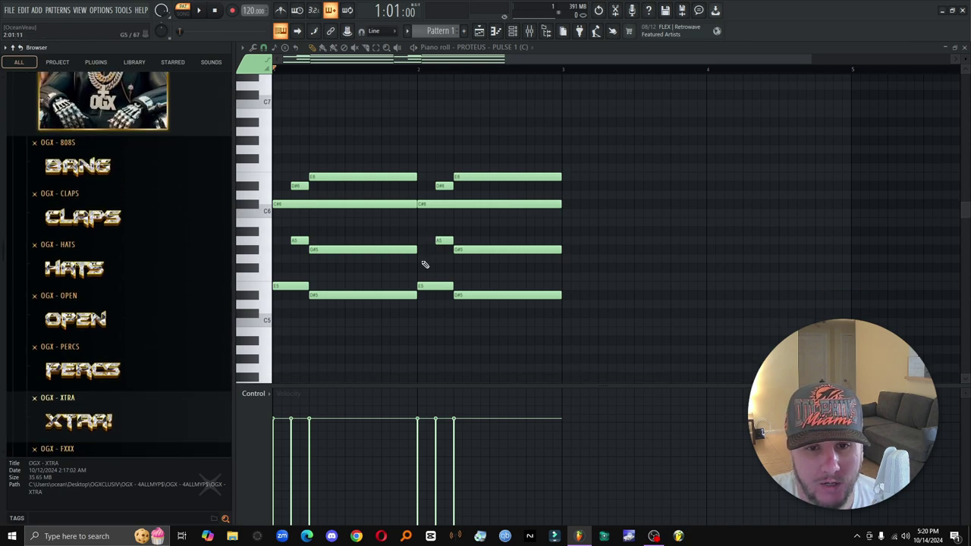
Step: Examine the volume envelope and sample settings of the PROTEUS - PULSE 1 (C) channel
click(514, 31)
click(394, 183)
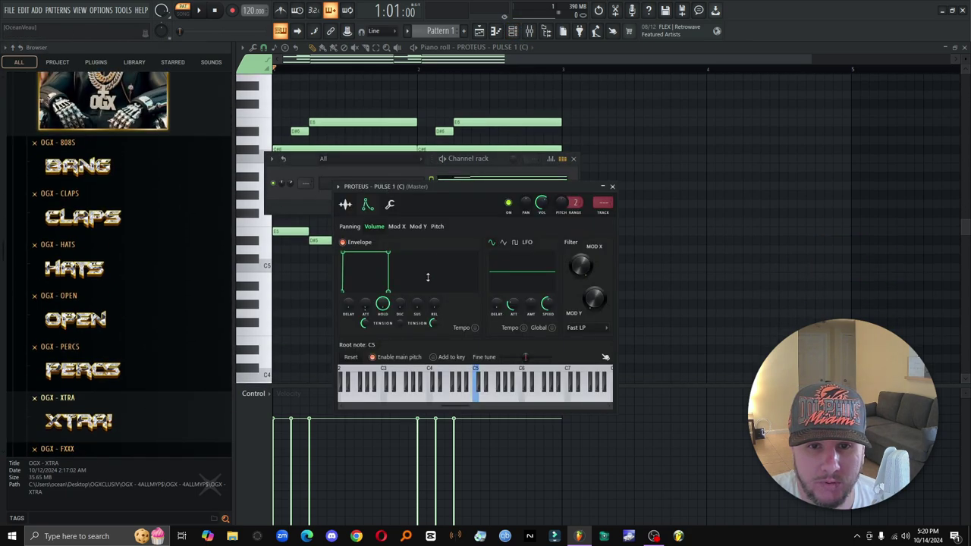
click(350, 204)
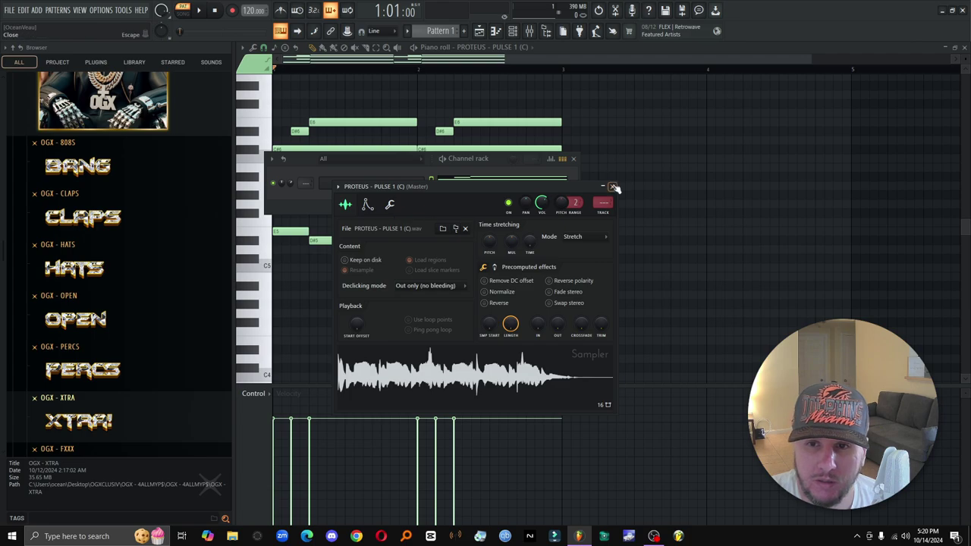
click(614, 186)
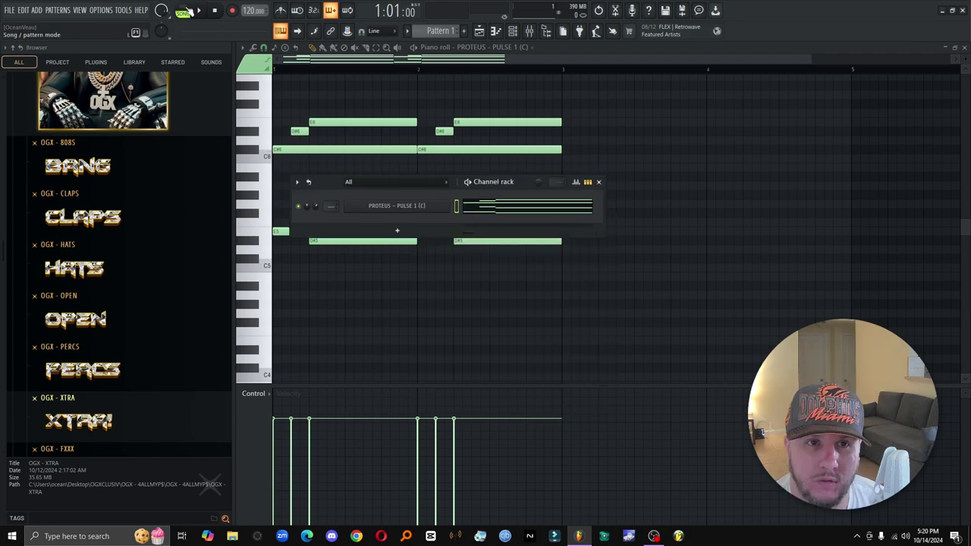
Step: Play Pattern 1 and switch from the piano roll to the playlist with the channel rack shown
click(199, 11)
click(599, 182)
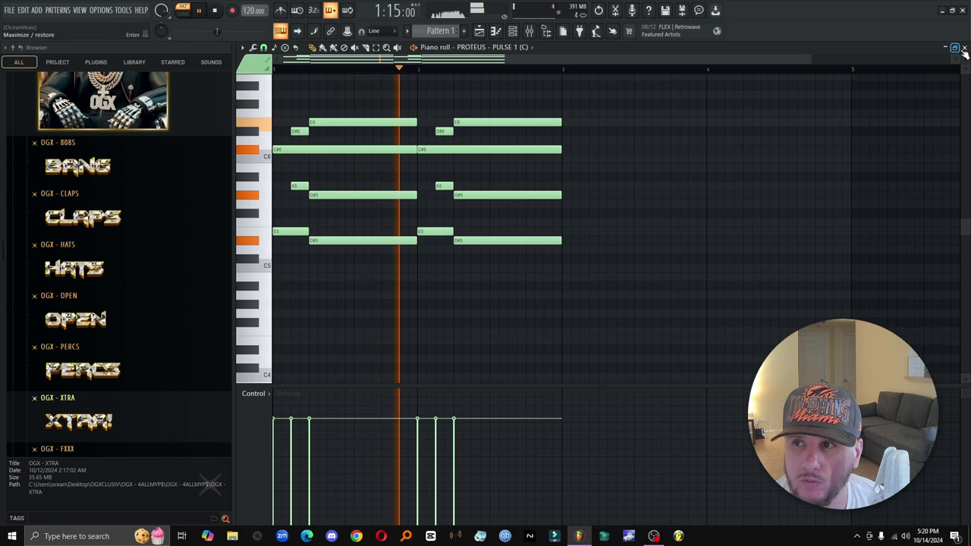
key(F5)
key(F6)
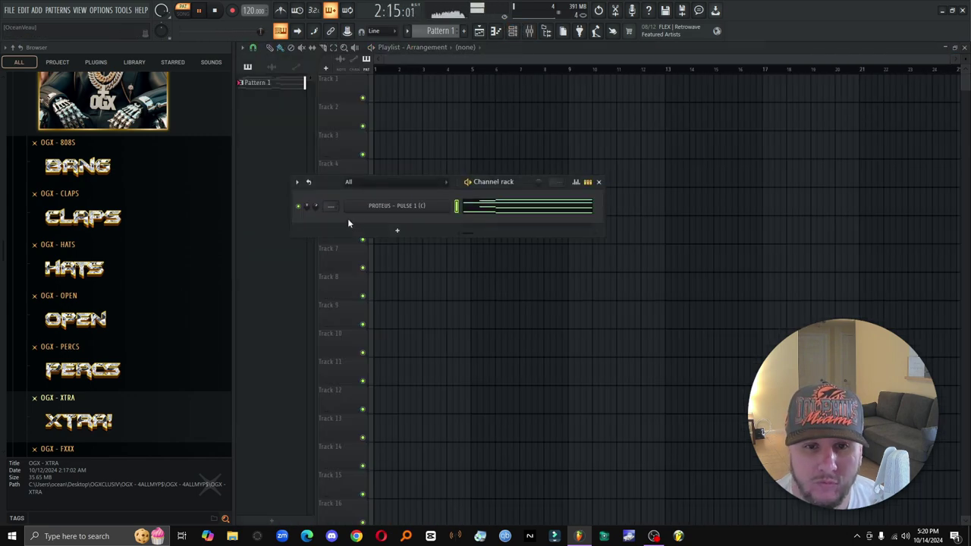
Step: Route the PROTEUS - PULSE 1 (C) channel to mixer track 1
click(397, 206)
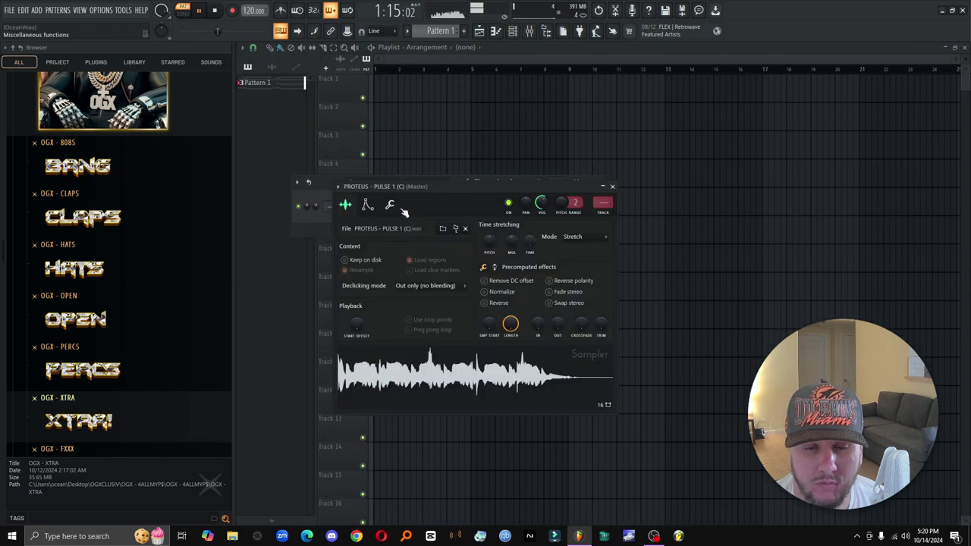
click(337, 187)
click(497, 218)
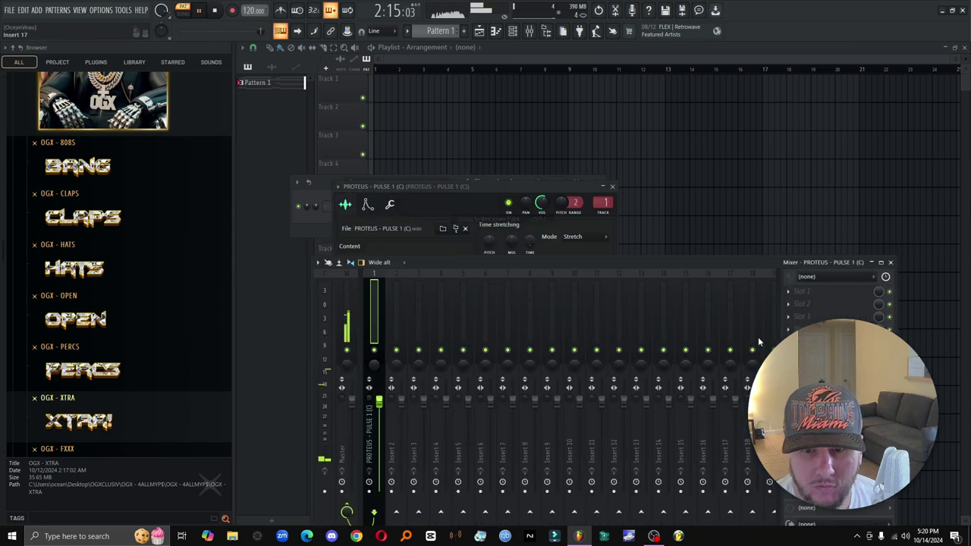
Step: Add Fruity Parametric EQ 2 to the PULSE 1 mixer track and shape its curve to cut the low frequencies
click(835, 276)
click(398, 477)
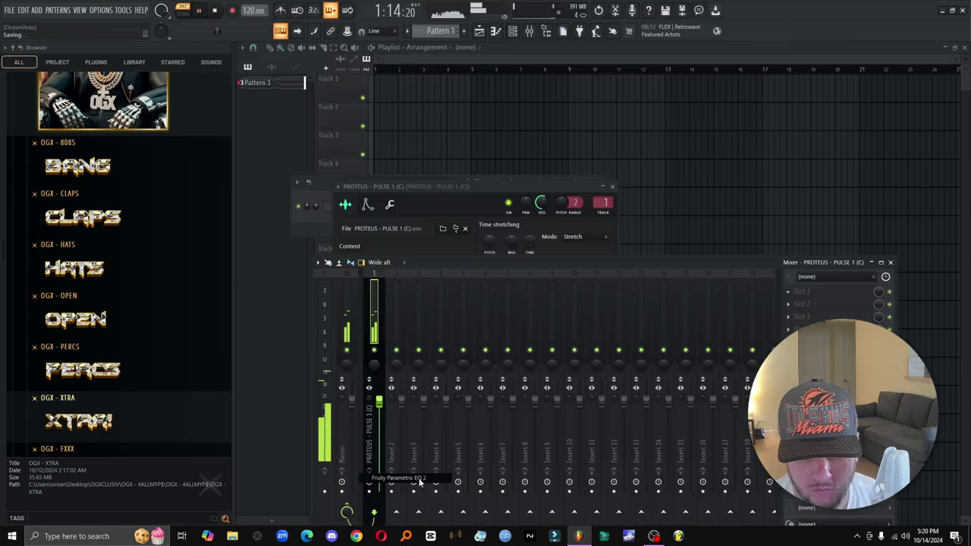
drag(341, 232, 372, 298)
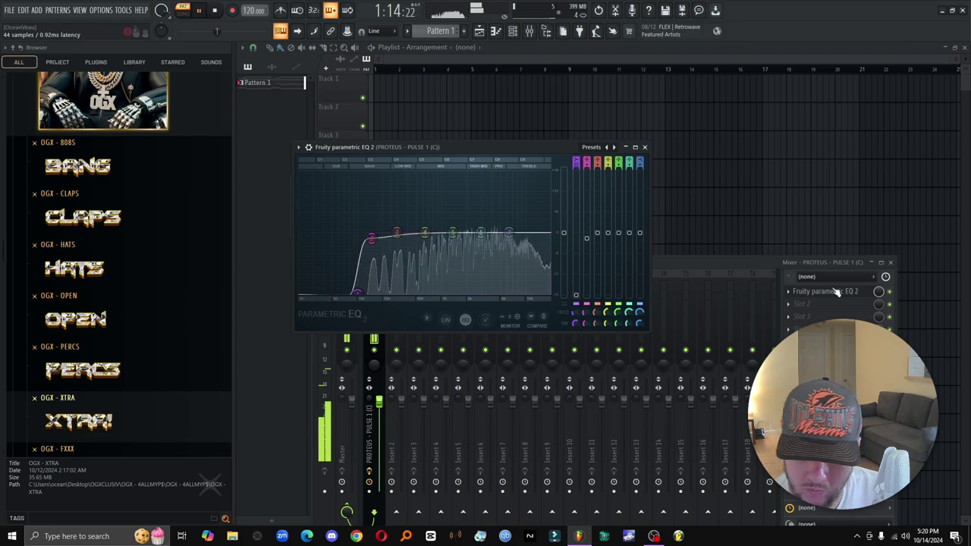
Step: Load Portal in the second effect slot of the PULSE 1 mixer track and browse its preset banks
click(802, 303)
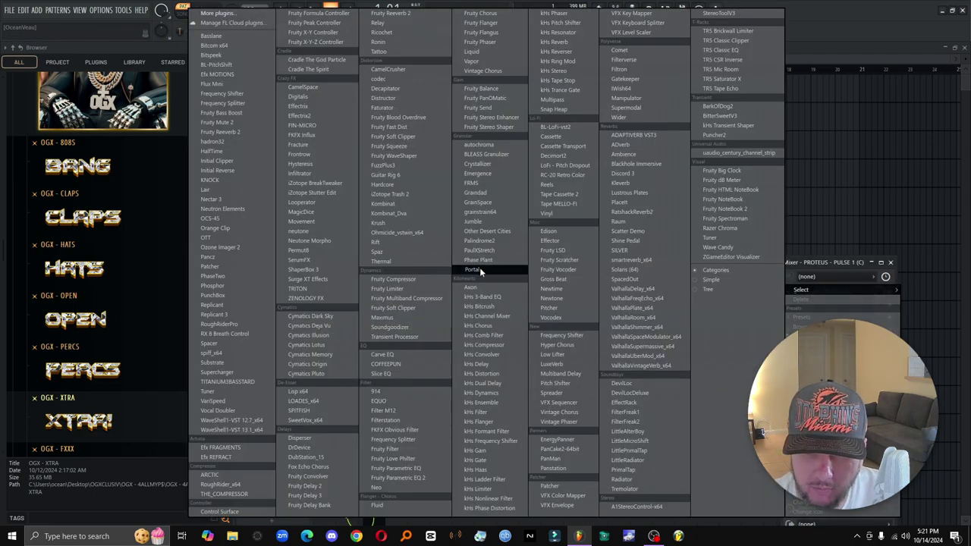
click(480, 272)
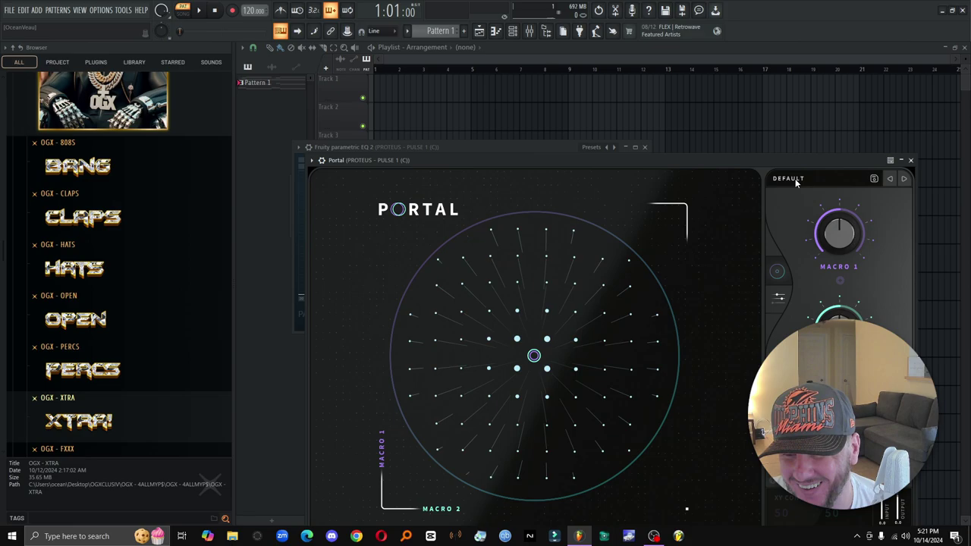
click(791, 182)
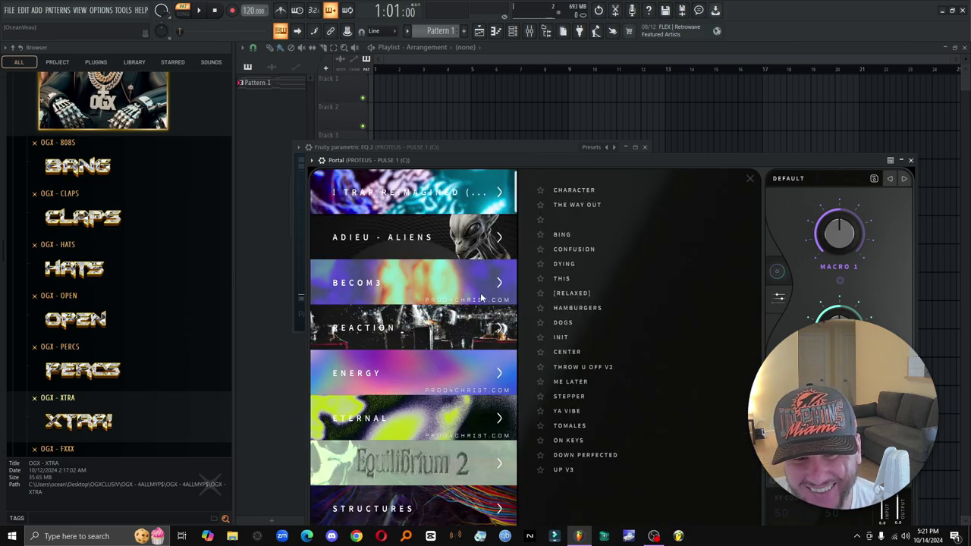
scroll(480, 298, down, 3)
scroll(478, 357, up, 3)
scroll(474, 425, down, 6)
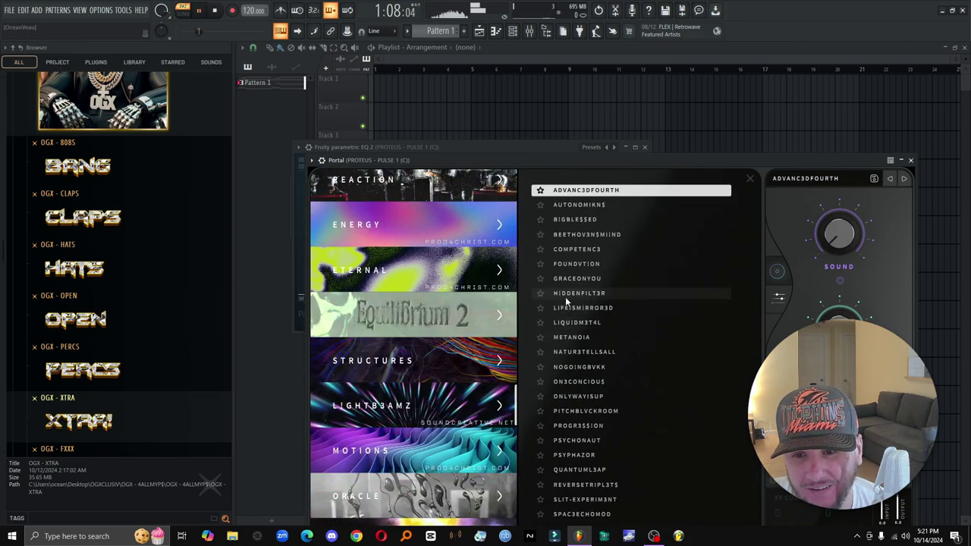
Step: Audition Portal presets such as FOUNDVTION and METANOIA, load PSYCHONAUT, and stop playback
click(563, 265)
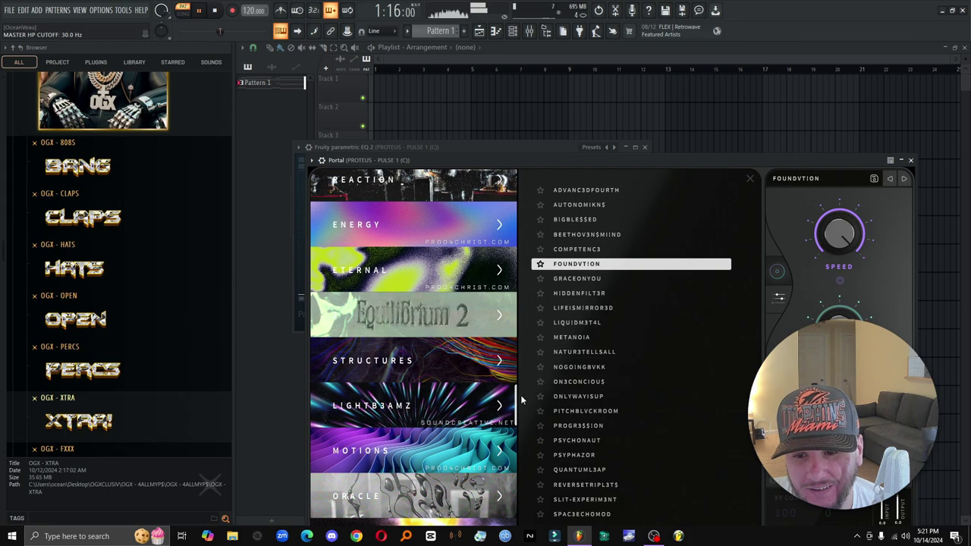
click(592, 367)
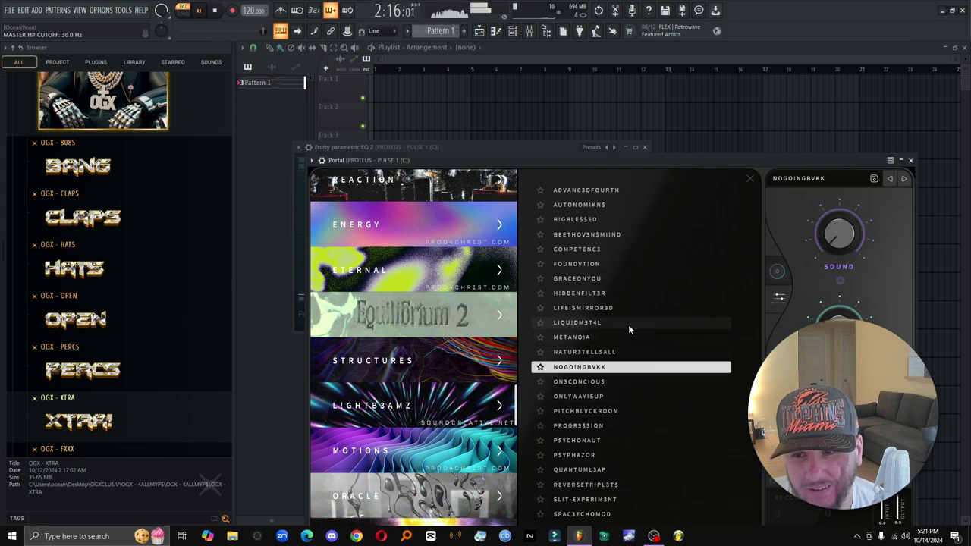
key(Up)
key(Up)
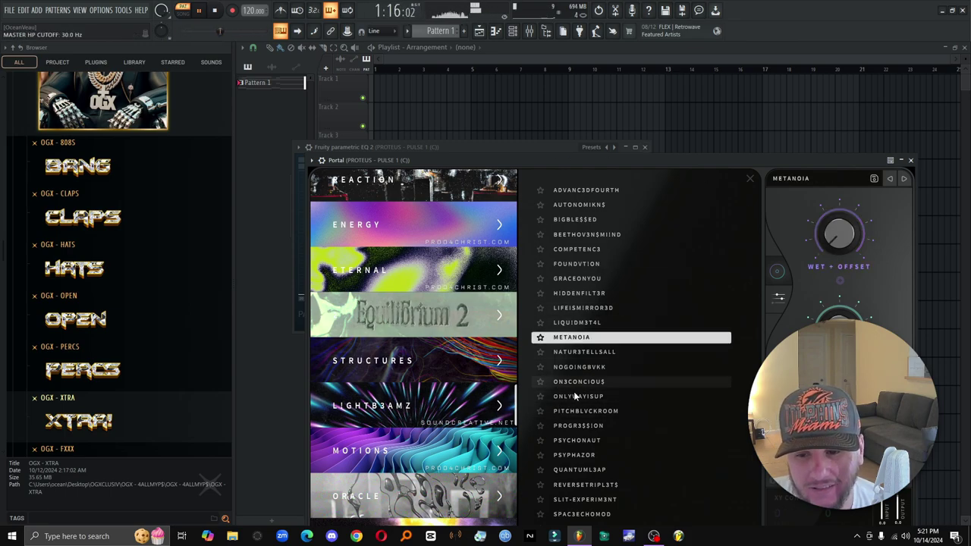
click(582, 440)
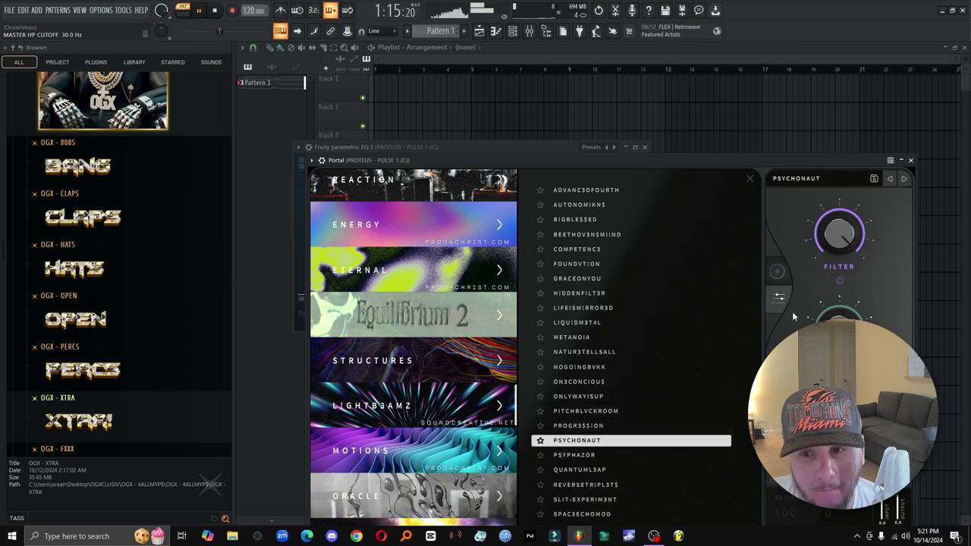
click(910, 160)
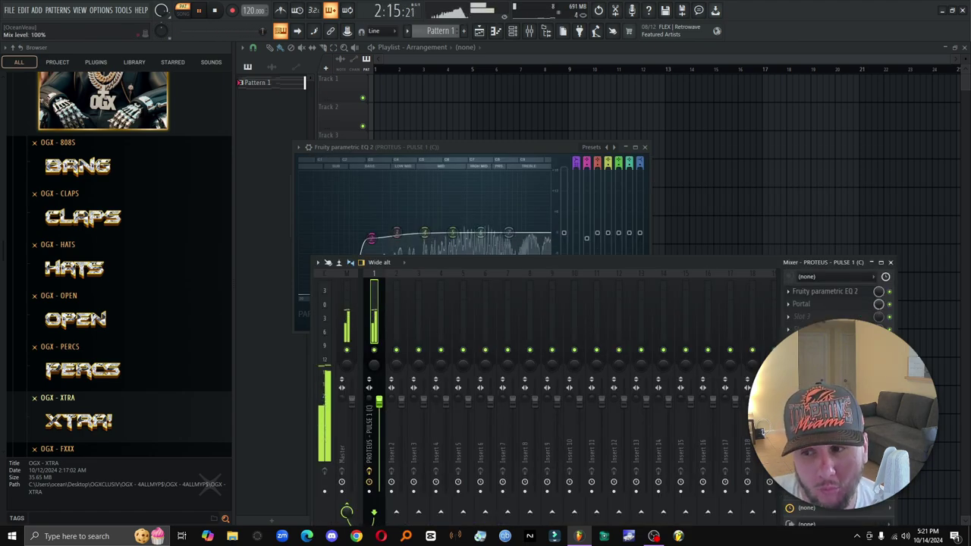
key(space)
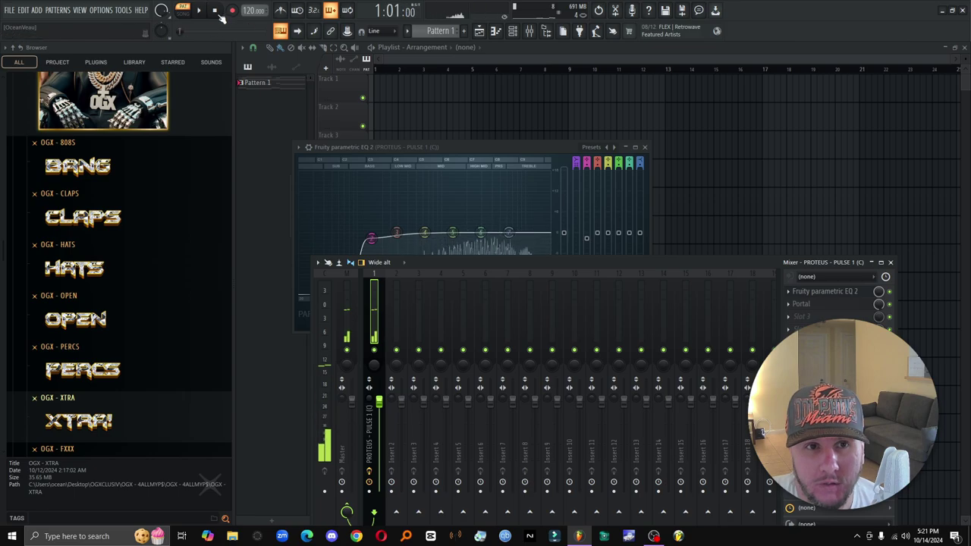
Step: Close the mixer and plugin windows and bring up the channel rack over the playlist
click(512, 31)
key(F12)
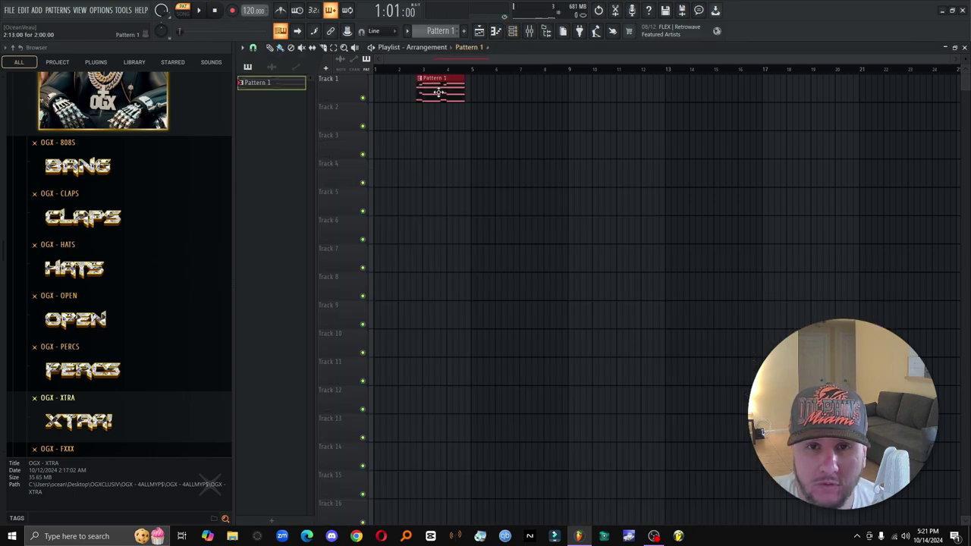
click(513, 31)
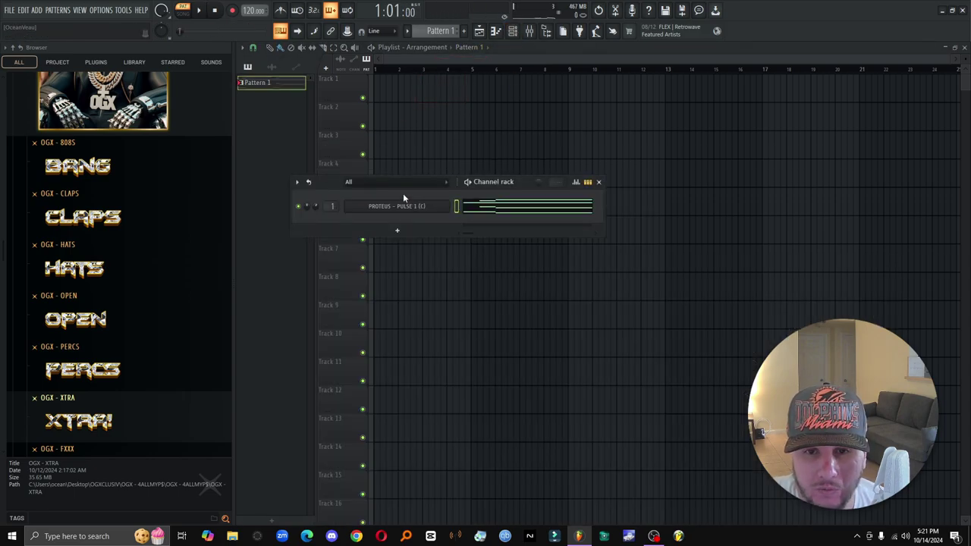
Step: Add the PROTEUS - KEYS 1 (C) sample from the OGX - XTRA folder as a new channel below PULSE 1
scroll(125, 321, down, 1)
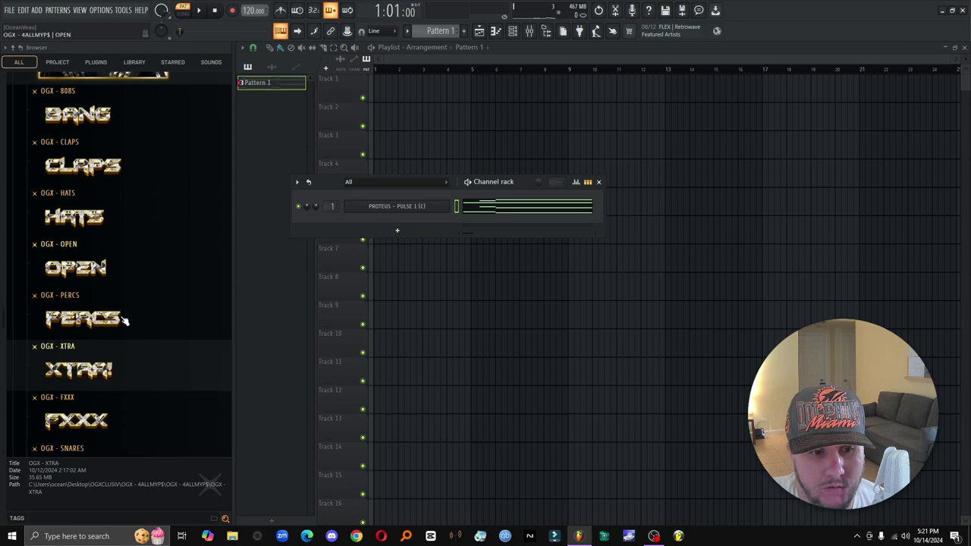
scroll(125, 321, down, 1)
click(104, 304)
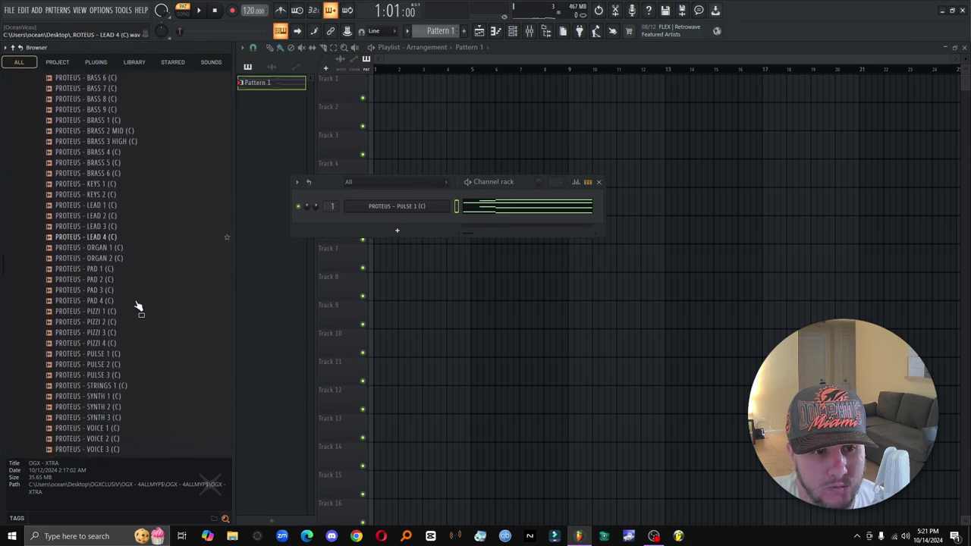
click(124, 196)
click(126, 185)
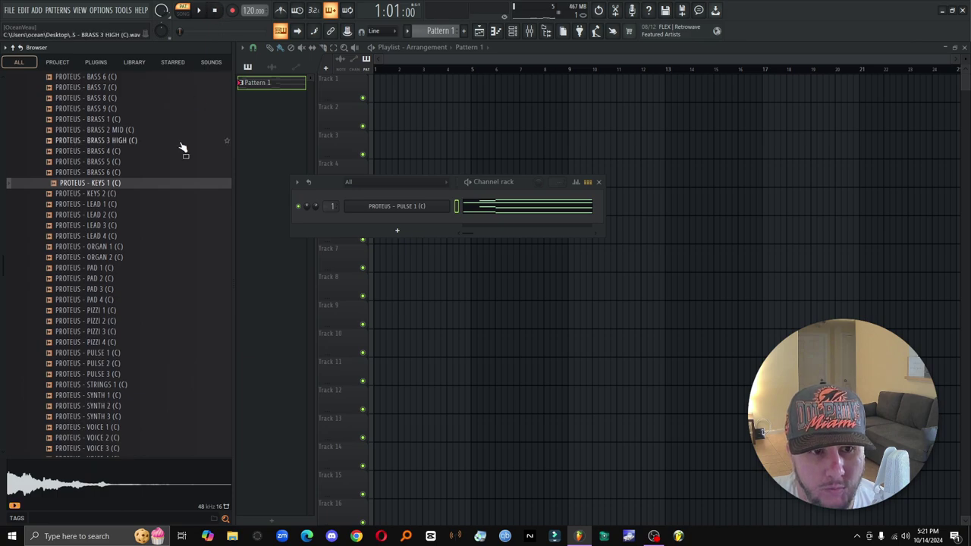
drag(138, 190, 425, 230)
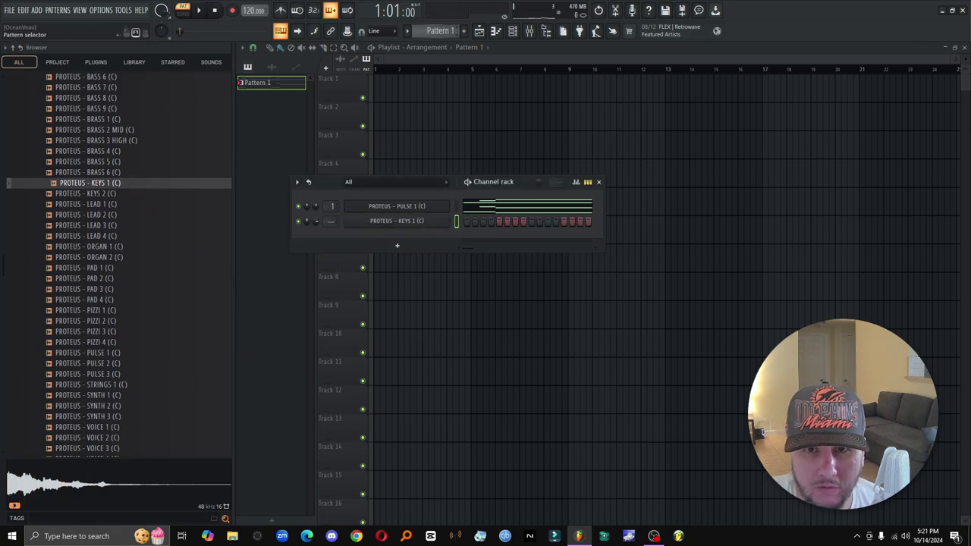
Step: Start Pattern 2 and fill the PROTEUS - KEYS 1 (C) piano roll with the same chord notes as PULSE 1
right_click(451, 220)
click(463, 220)
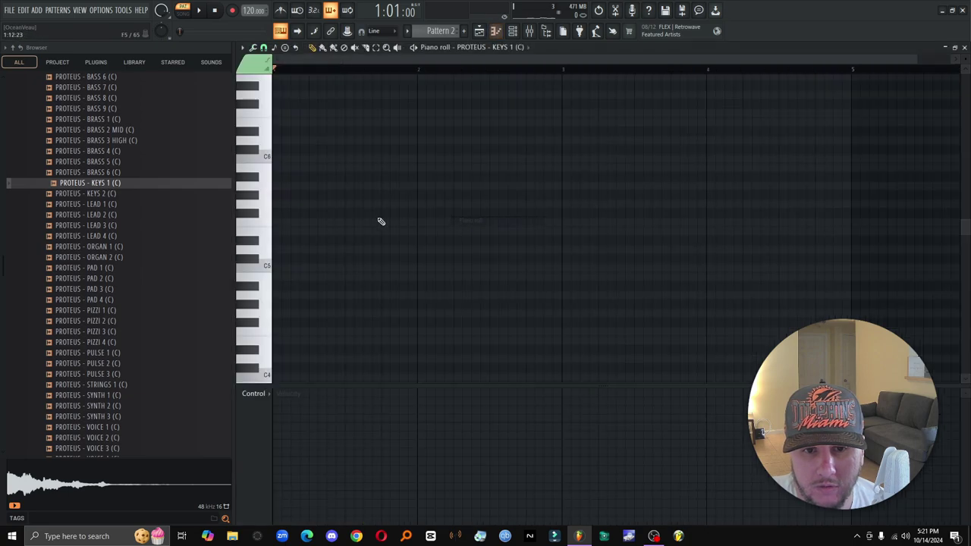
scroll(263, 262, up, 1)
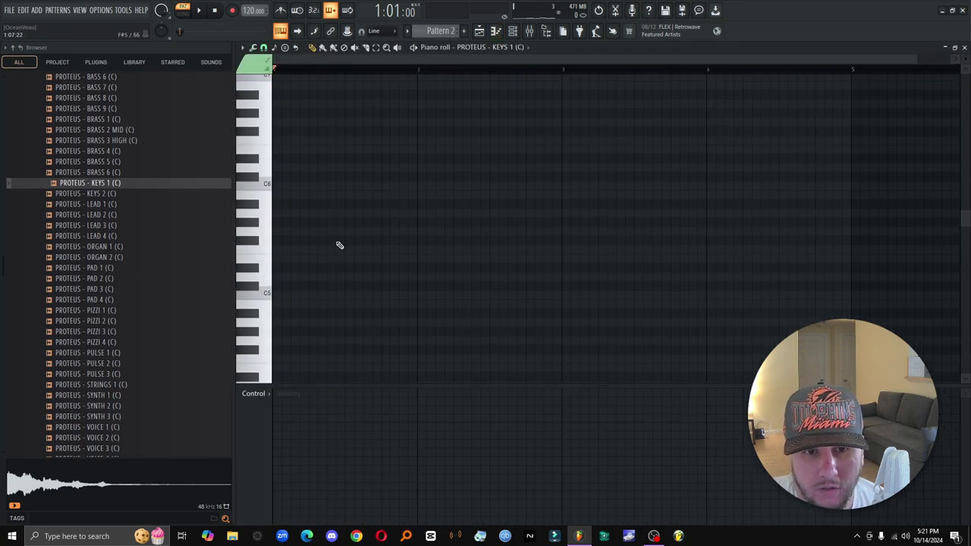
Step: Place two consecutive Pattern 2 clips on Track 1 from bar 1, and play back the song briefly
click(965, 48)
scroll(445, 33, up, 1)
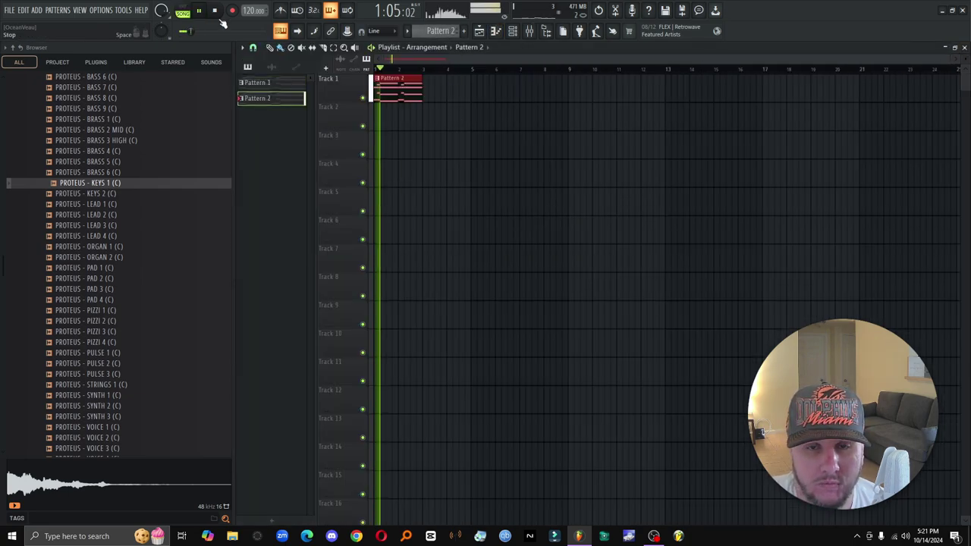
key(space)
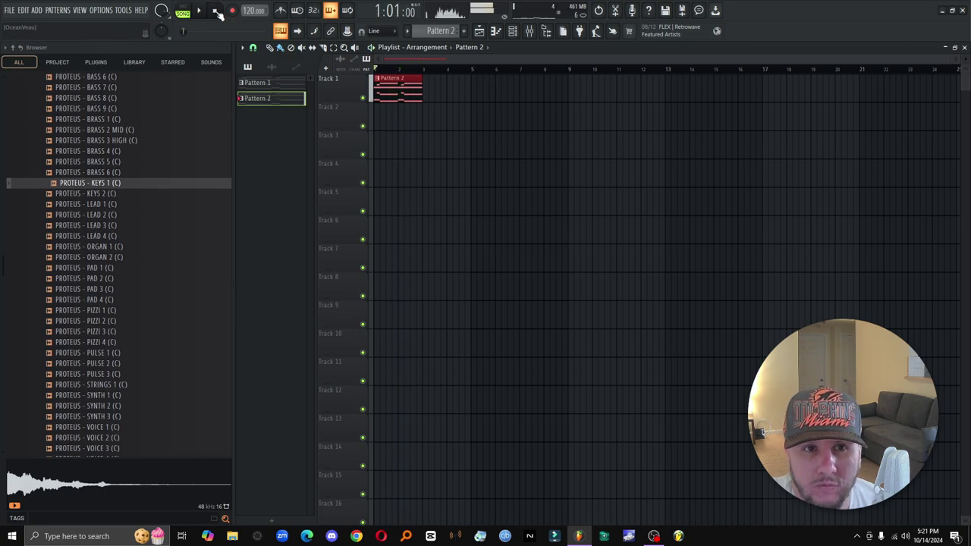
click(428, 94)
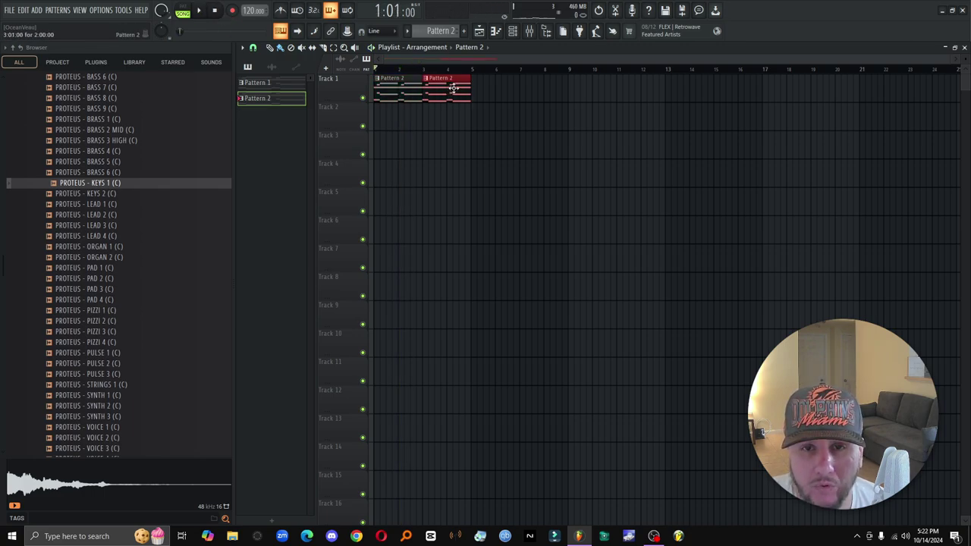
Step: Route the PROTEUS - KEYS 1 (C) channel to mixer track 1 and play the arrangement
right_click(355, 76)
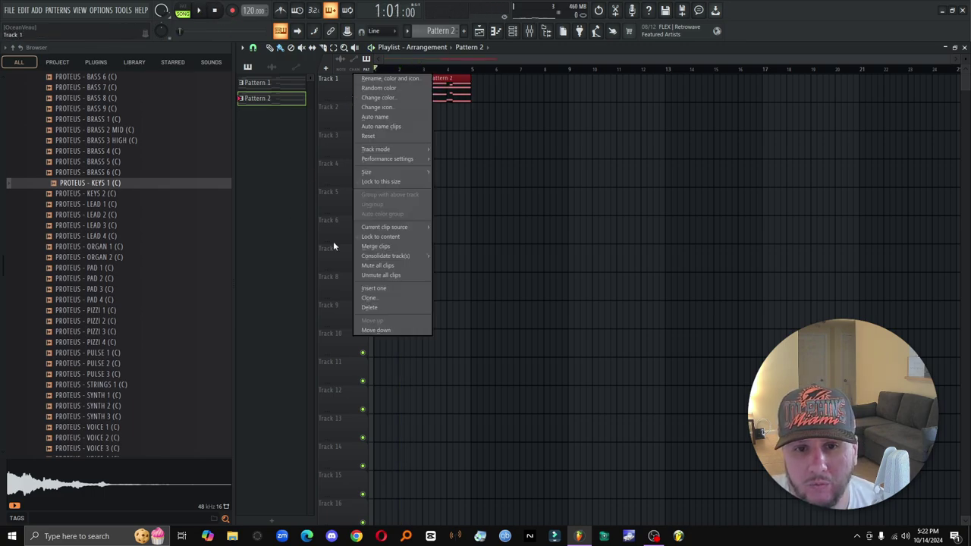
click(513, 31)
key(space)
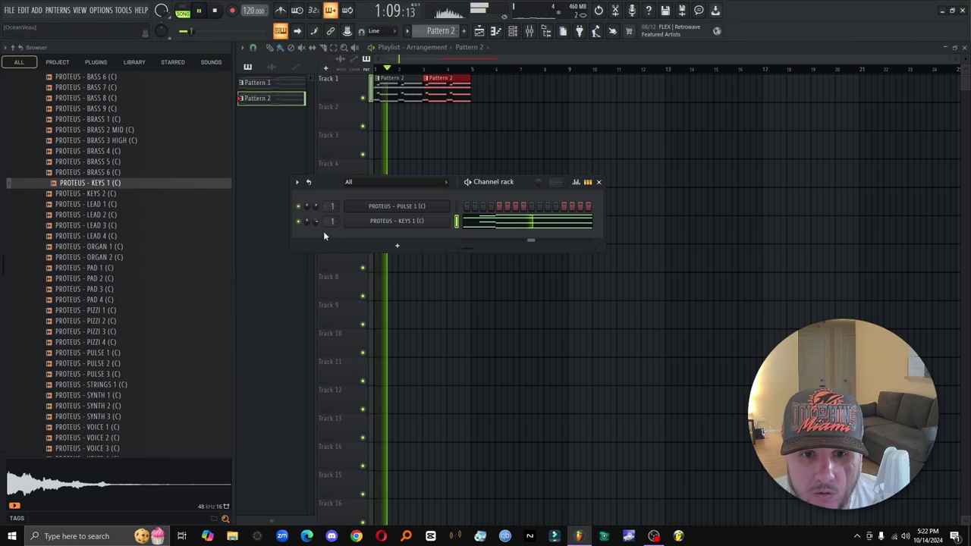
Step: Stop playback, consolidate Track 1 from the track start into an audio clip, and close the parametric EQ window
key(space)
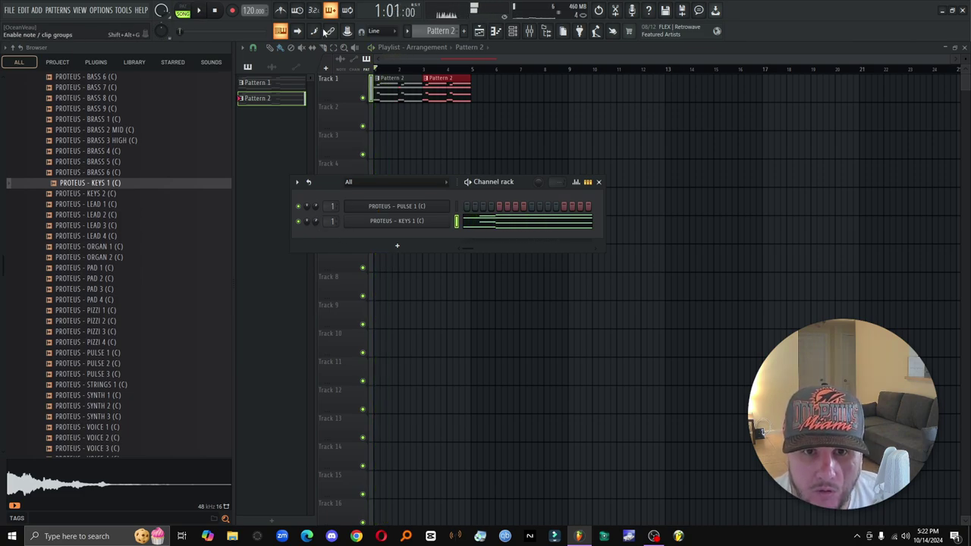
right_click(357, 98)
mouse_move(400, 256)
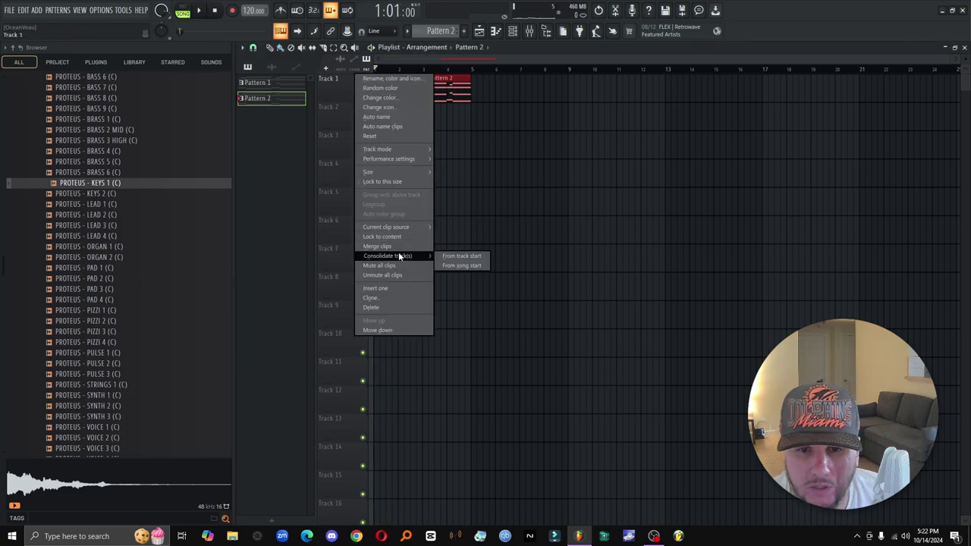
click(458, 257)
click(574, 404)
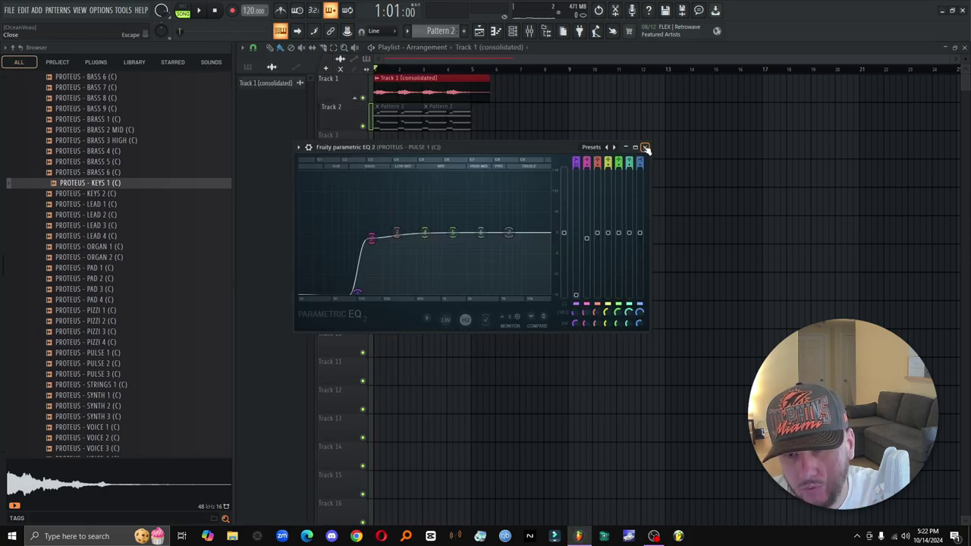
click(645, 147)
Step: Play back the reversed consolidated audio clip on Track 1 and close its channel settings
key(space)
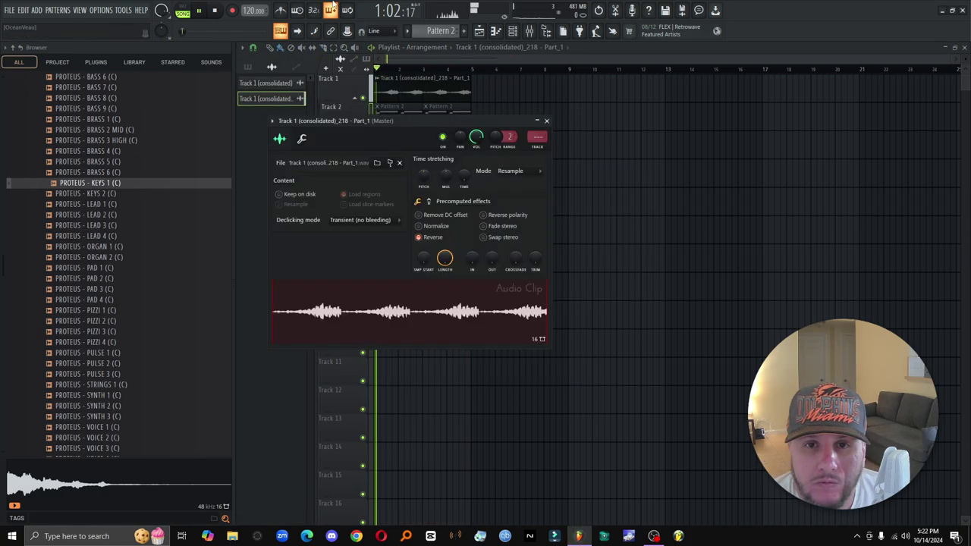
click(544, 122)
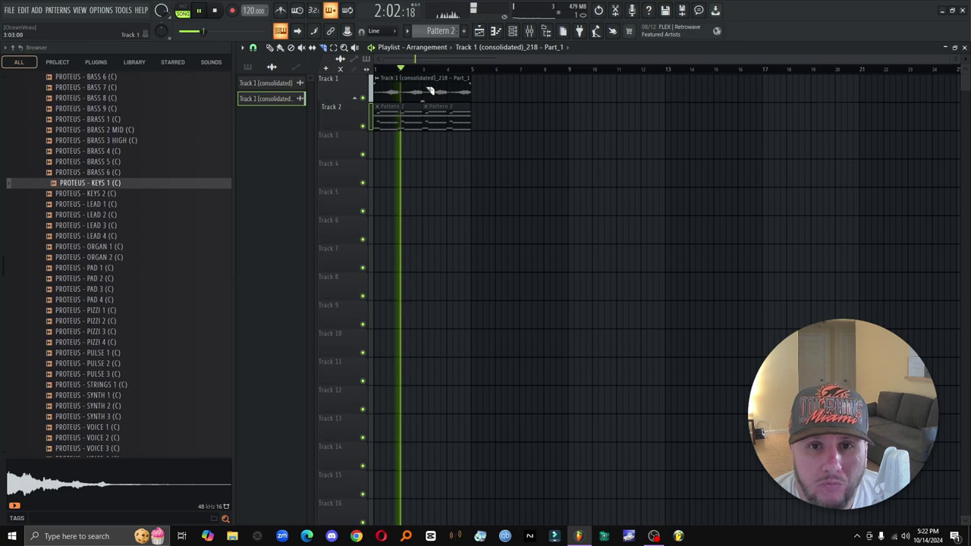
key(space)
Step: Load kHs Reverb in the first effect slot of the reversed clip's mixer track 2 and replace it with Fruity Reeverb 2
double_click(422, 91)
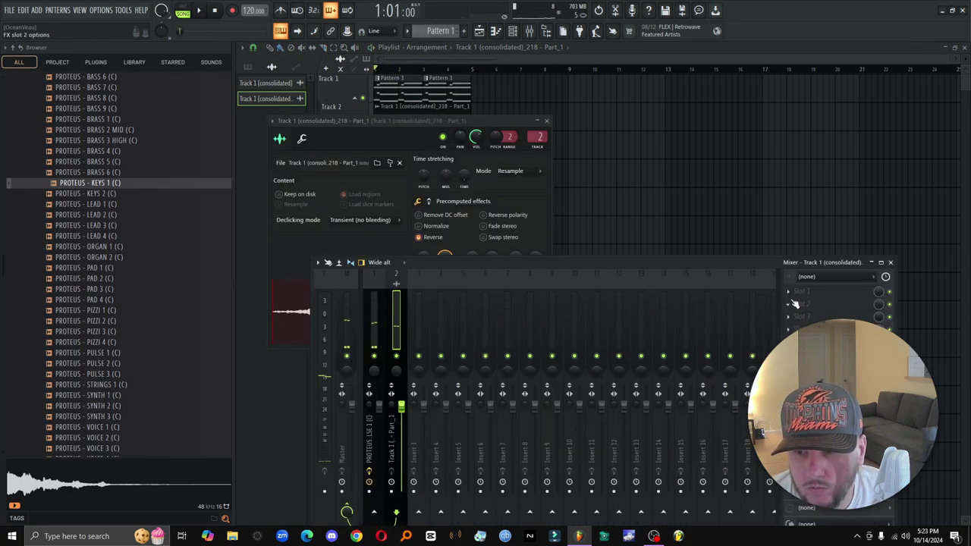
click(793, 299)
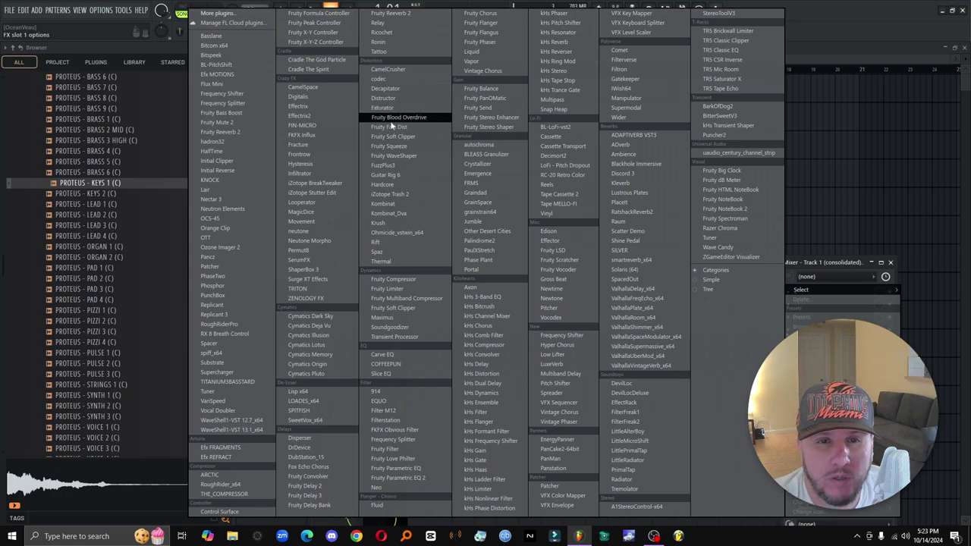
click(554, 41)
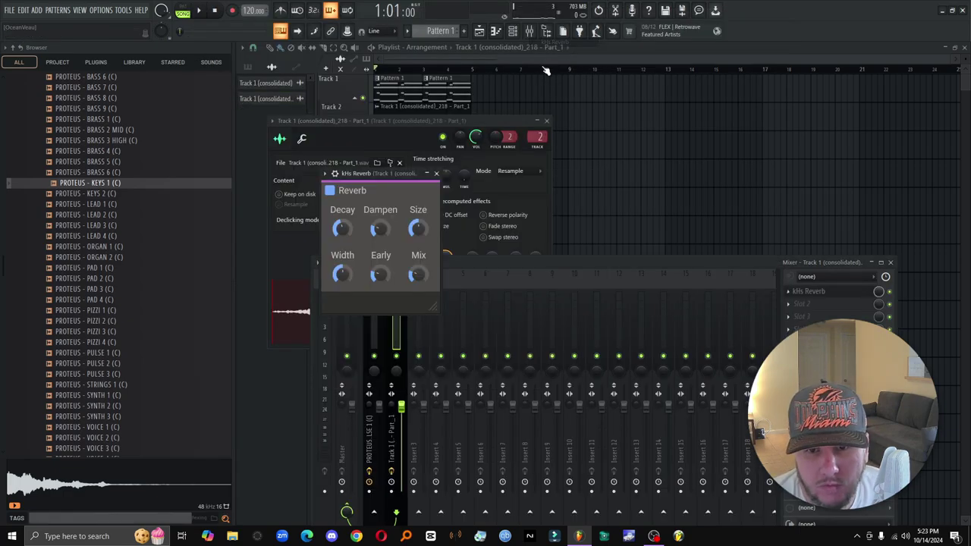
click(789, 291)
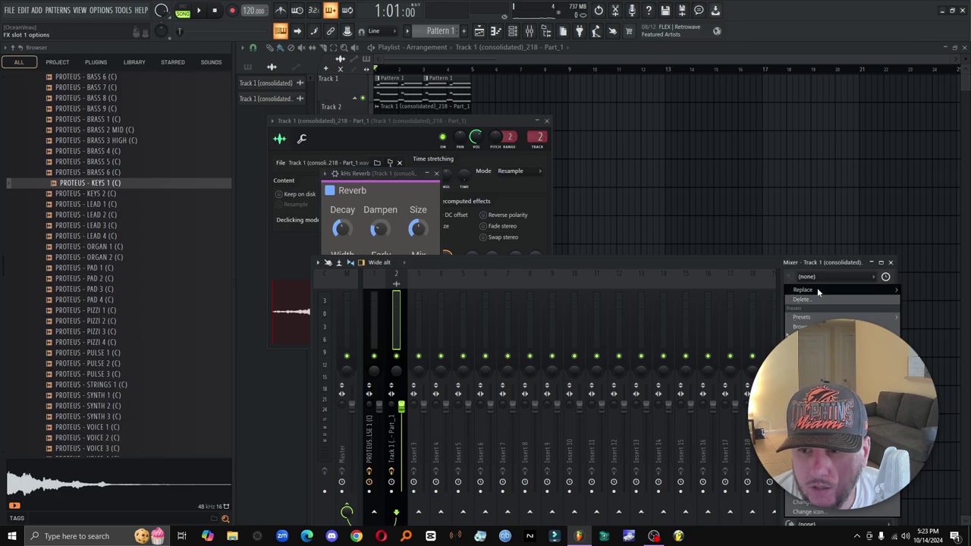
mouse_move(817, 293)
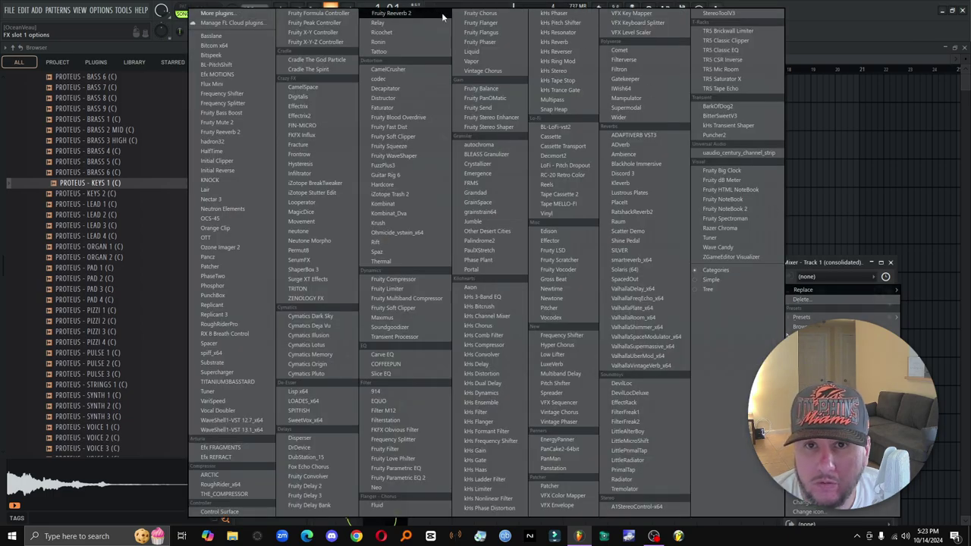
click(397, 13)
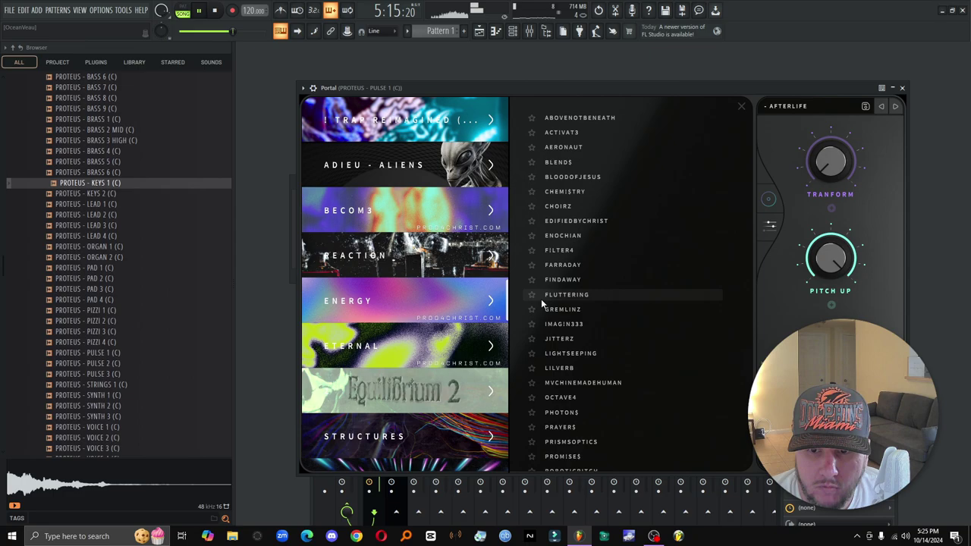
Step: Audition Portal's FLUTTERING preset on PROTEUS - PULSE 1, load FINDAWAY instead, and set Portal's mix level to about 39%
click(541, 297)
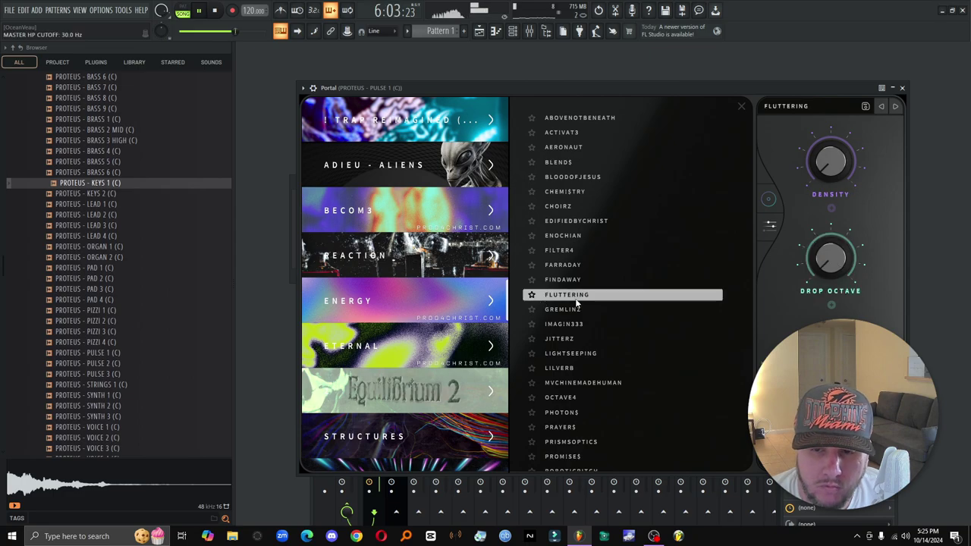
click(569, 280)
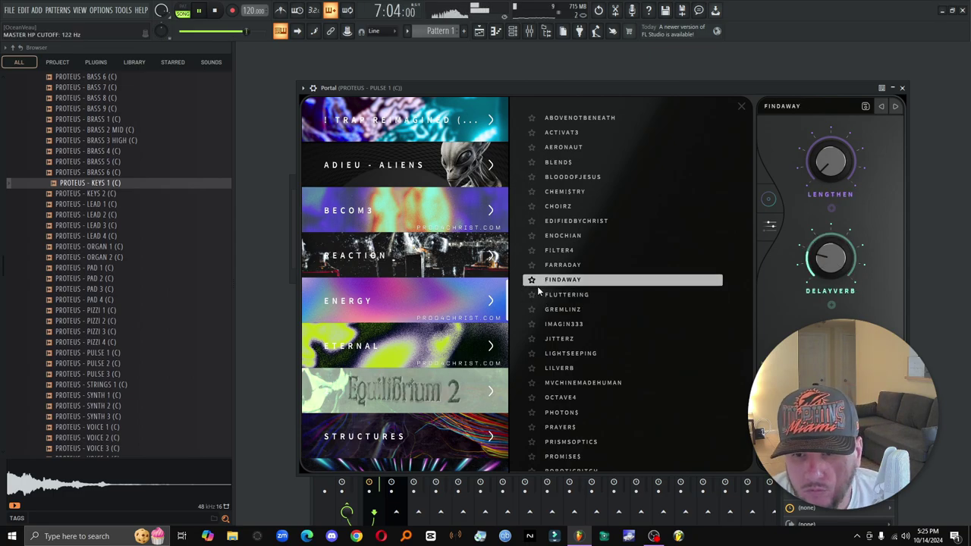
click(530, 31)
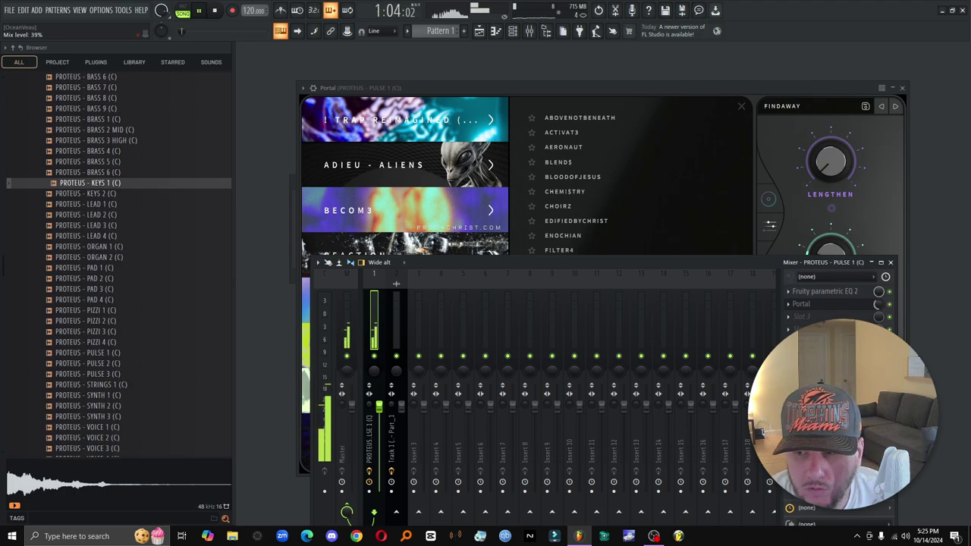
Step: Show Portal's grain controls and its effects section for the FINDAWAY preset, and listen to the song briefly
click(797, 118)
click(769, 226)
key(space)
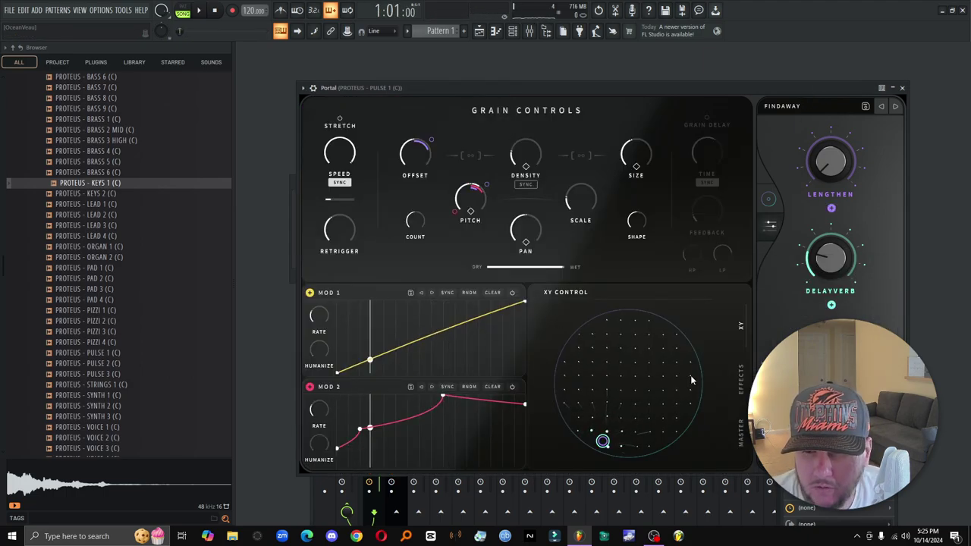
click(741, 377)
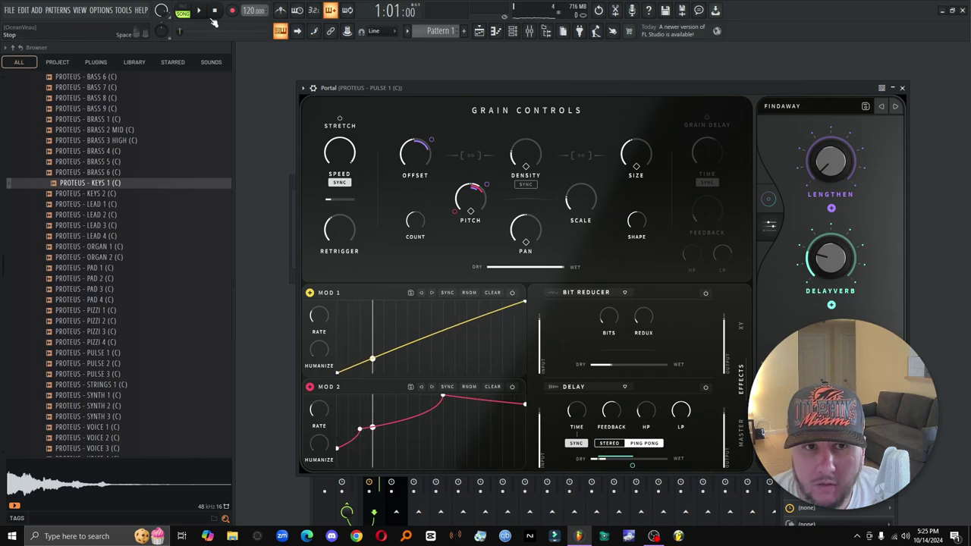
key(space)
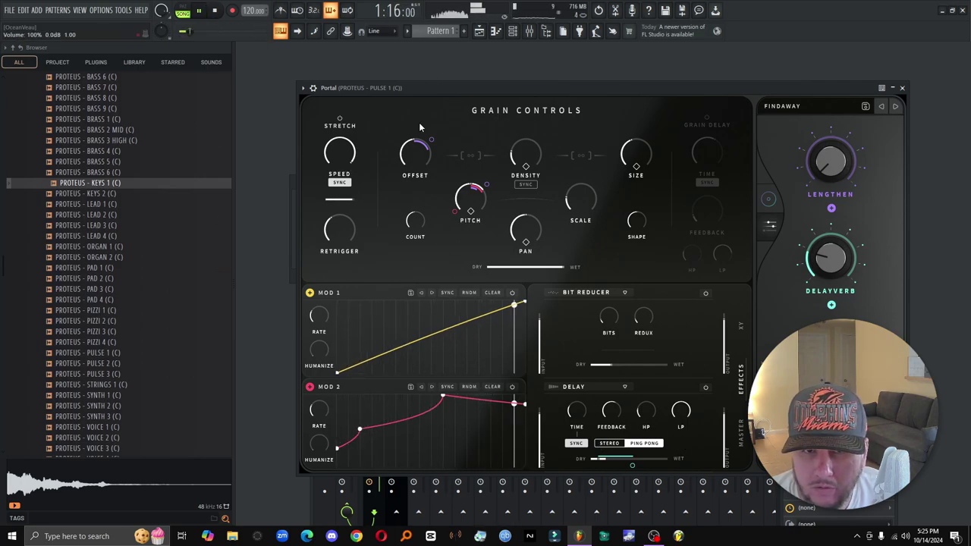
key(space)
Step: Play back the arrangement from bar 1 in the playlist with the reversed audio clips on Track 2 unmuted
click(495, 30)
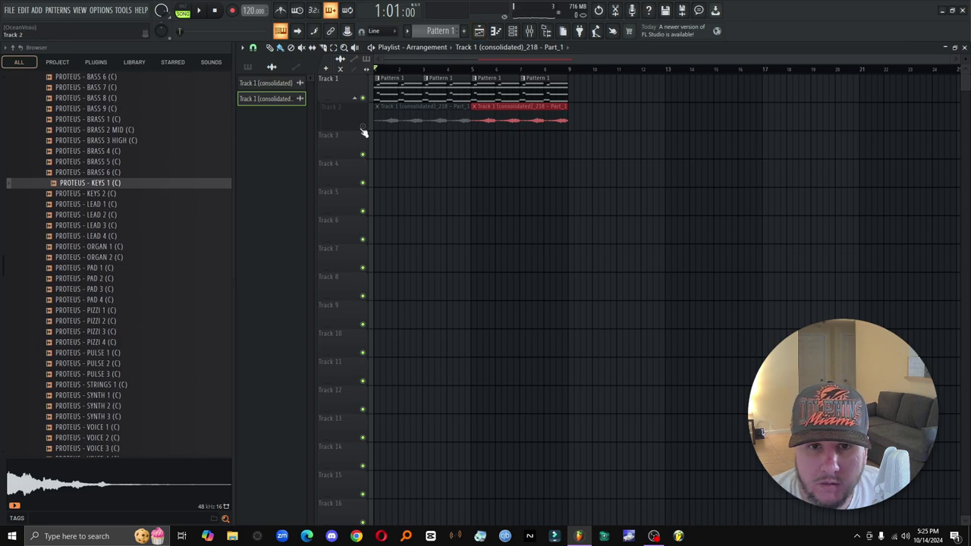
key(space)
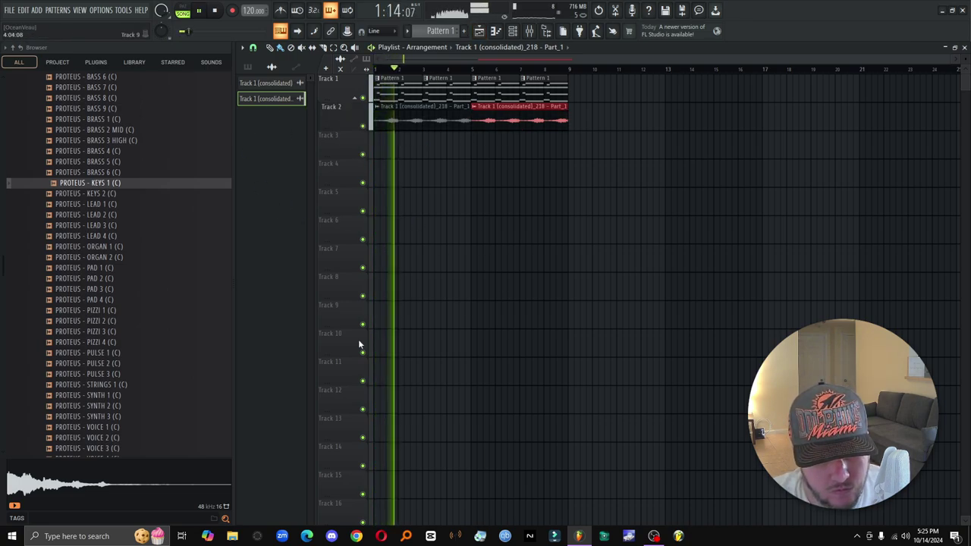
scroll(106, 296, up, 2)
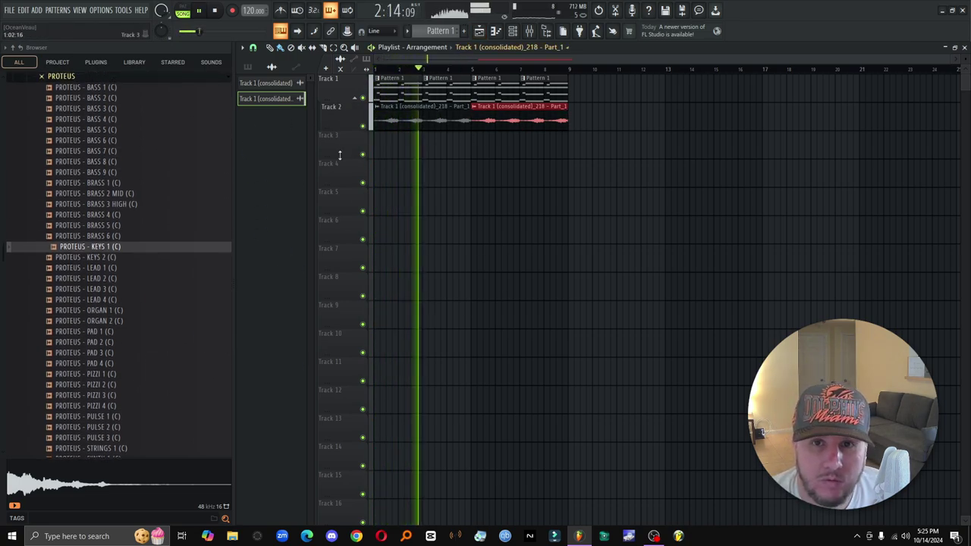
key(space)
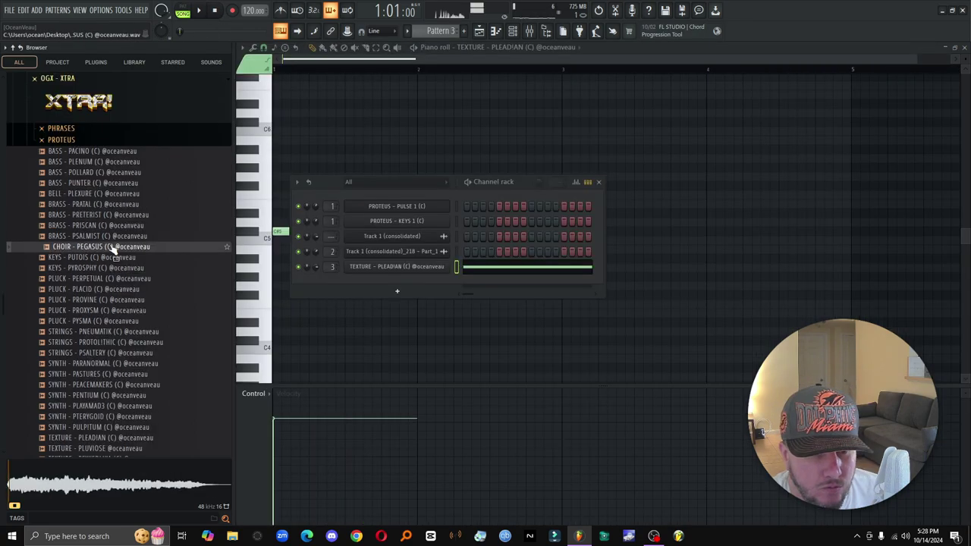
Step: Replace the TEXTURE - PLEADIAN (C) channel's sample with BRASS - PSALMIST (C) from the browser and open its piano roll
click(117, 237)
drag(117, 237, 398, 266)
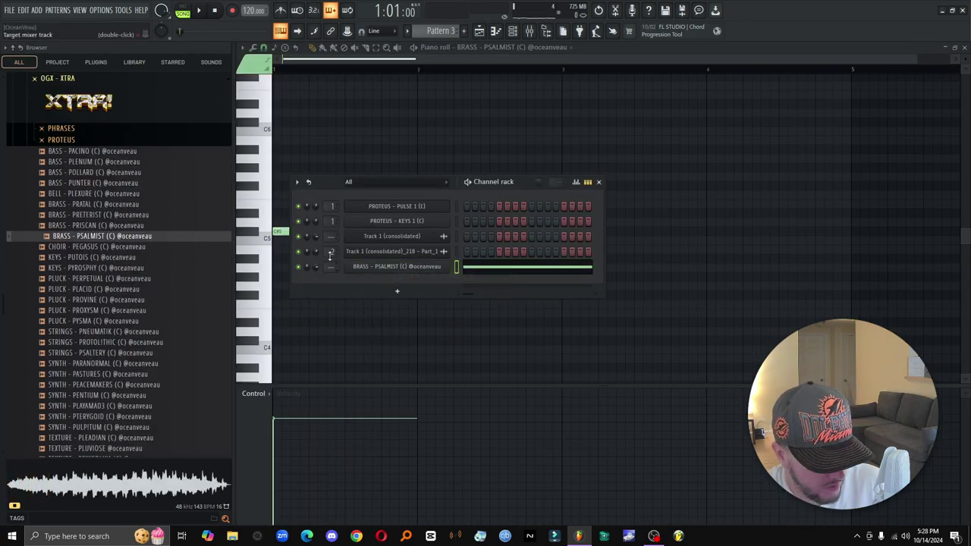
click(536, 267)
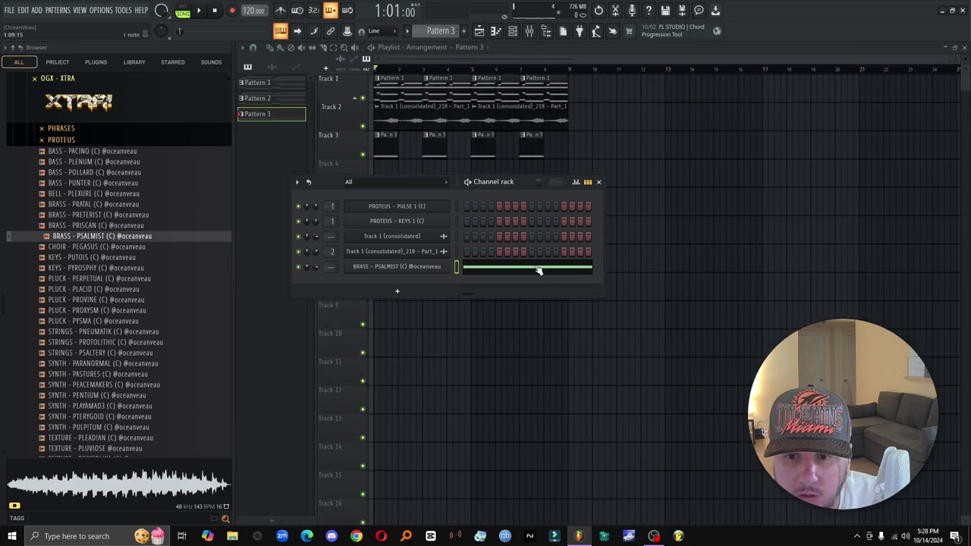
Step: Play the BRASS - PSALMIST pattern, close the channel settings and channel rack, and duplicate the bar 1 notes into bar 2
click(202, 12)
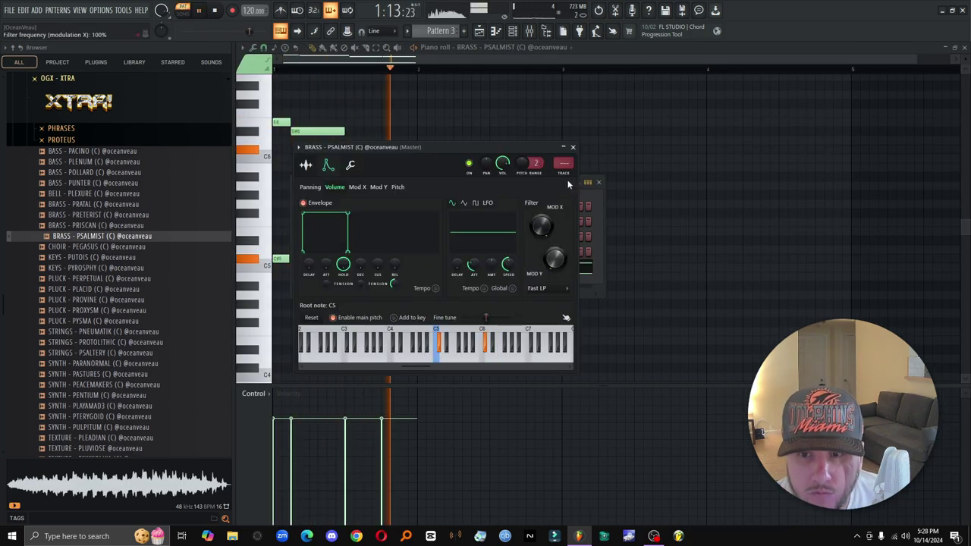
click(574, 148)
click(597, 182)
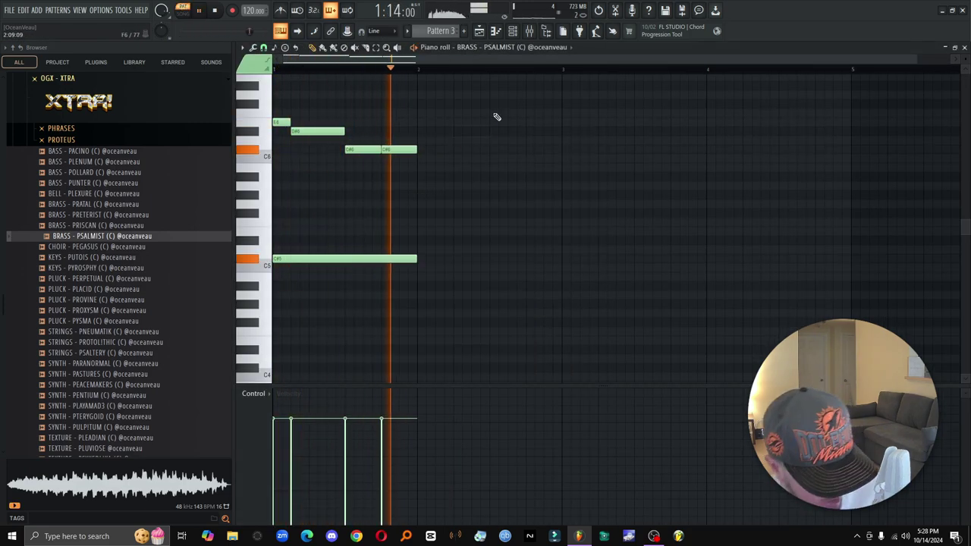
key(ctrl+b)
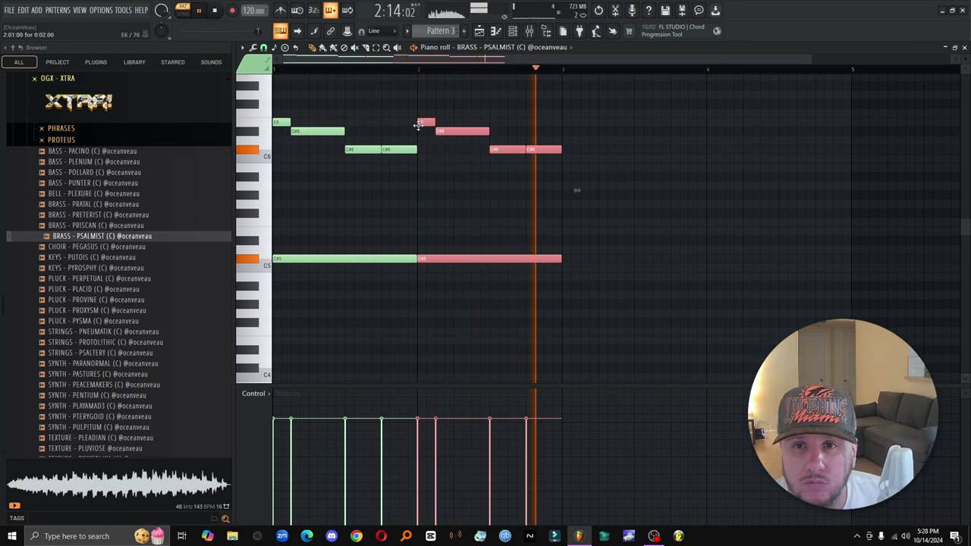
Step: Open Gross Beat on mixer track 3 and delete the dip points from its Empty time envelope, stopping playback when done
key(F6)
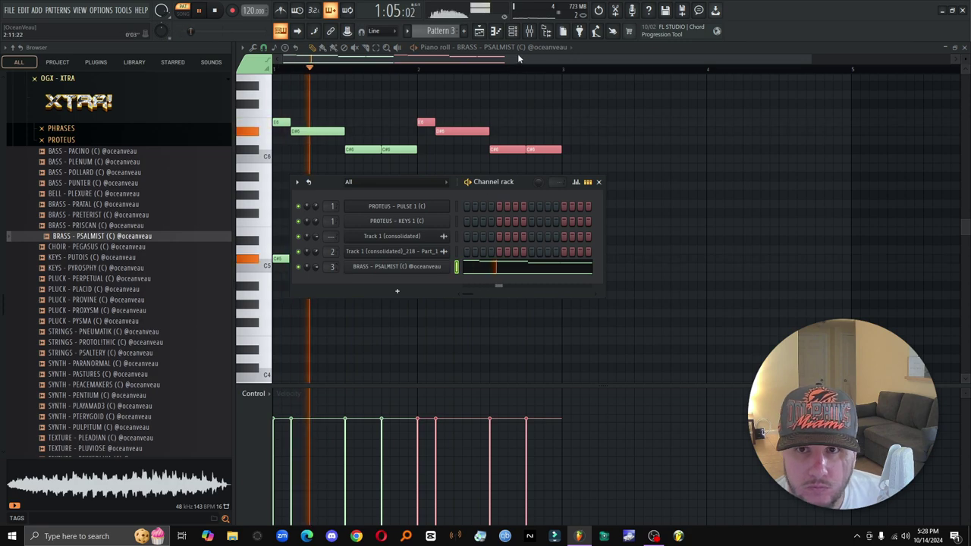
key(F9)
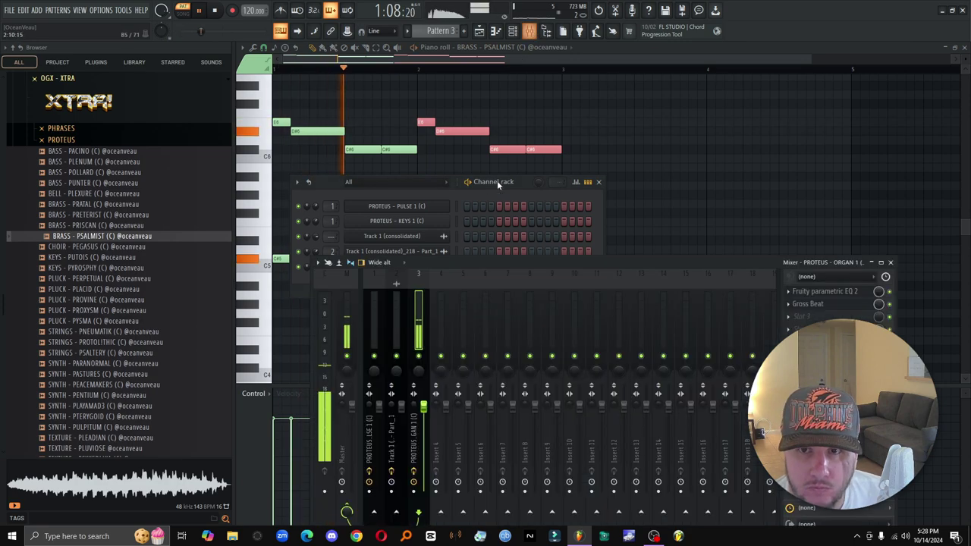
click(859, 306)
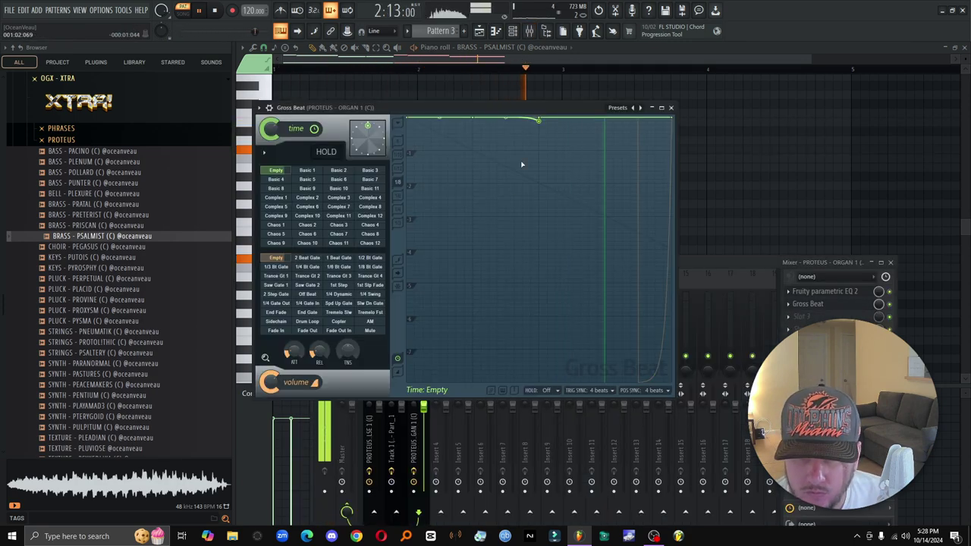
right_click(538, 121)
click(555, 140)
right_click(538, 119)
click(554, 136)
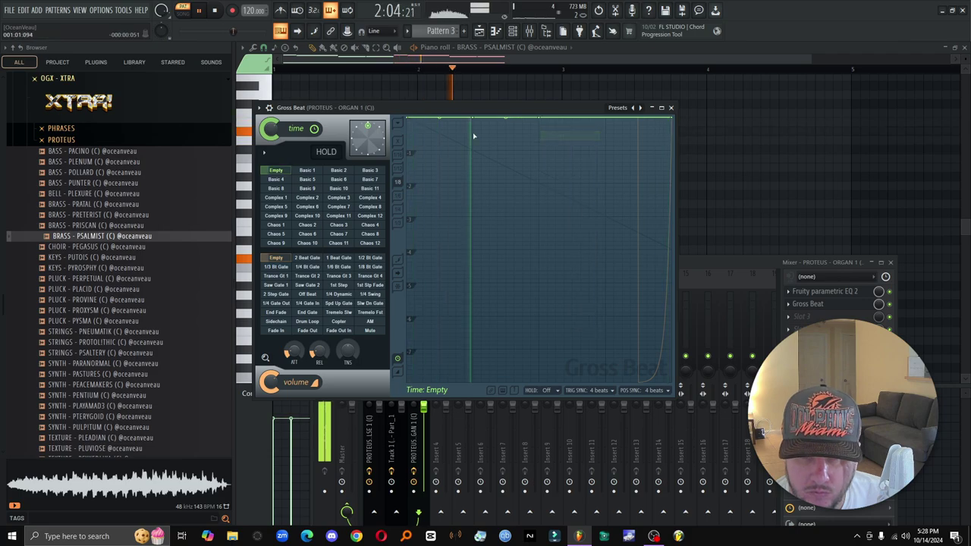
key(space)
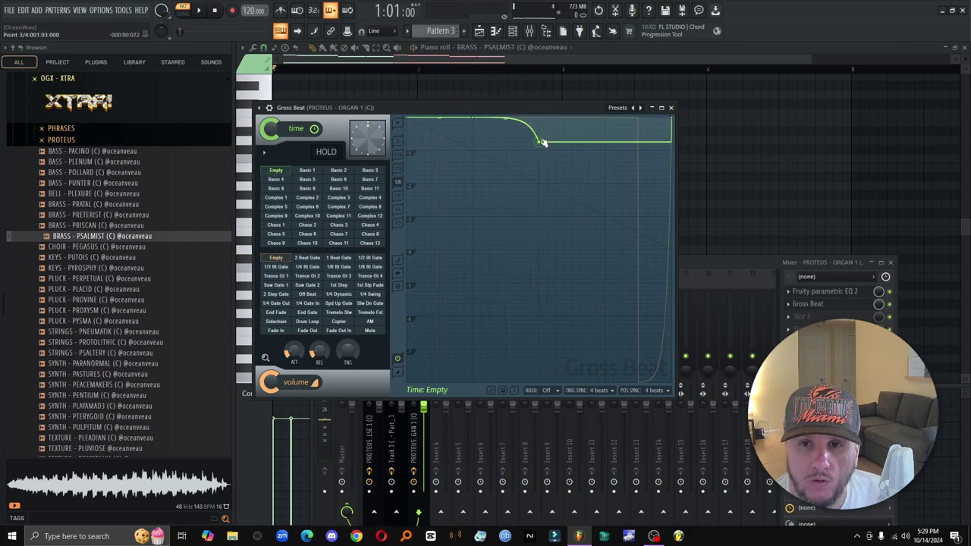
Step: Set the third point of Gross Beat's time envelope to Single curve mode, giving a straight dip, and play it back
right_click(541, 135)
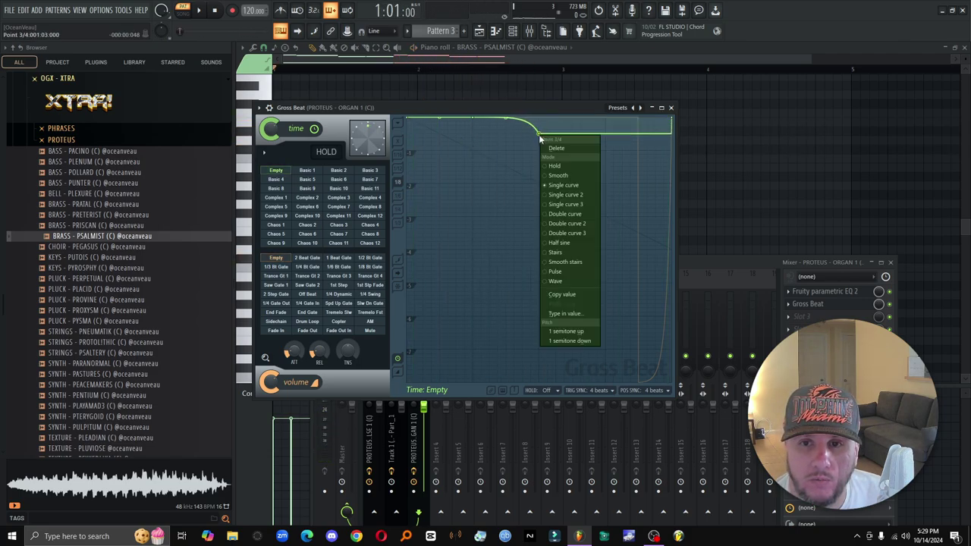
click(573, 188)
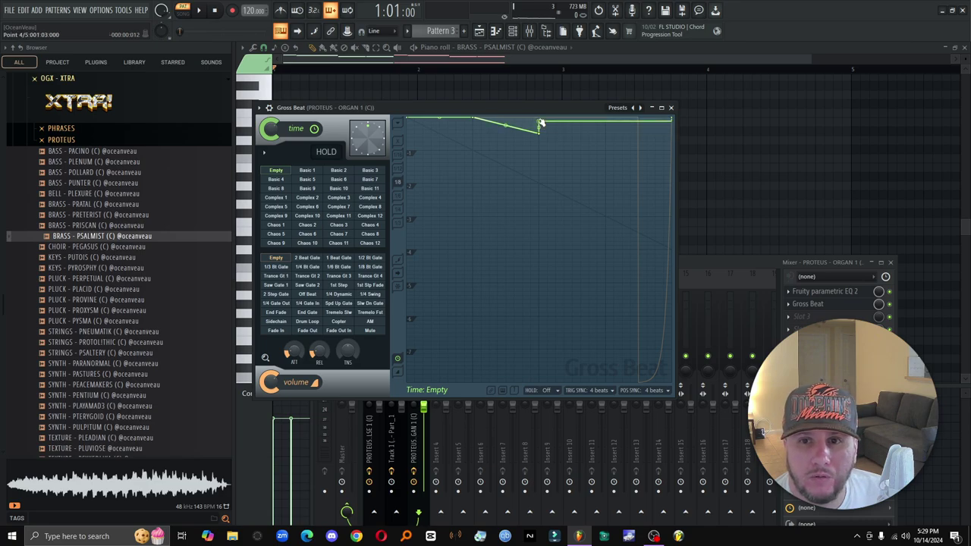
key(space)
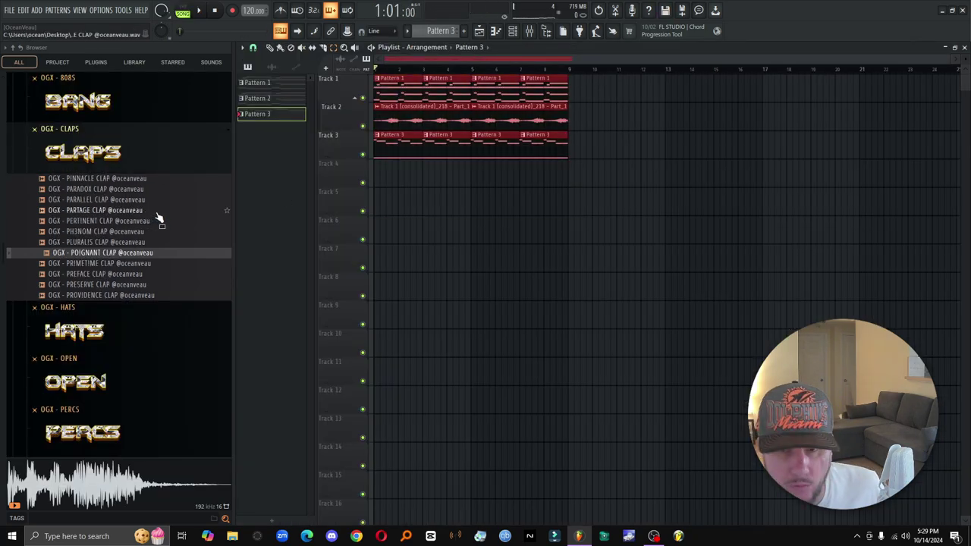
Step: Duplicate the selected clips on Tracks 1 to 3 after bar 9 and delete the Pattern 3 clip at bar 3
key(ctrl+b)
right_click(449, 149)
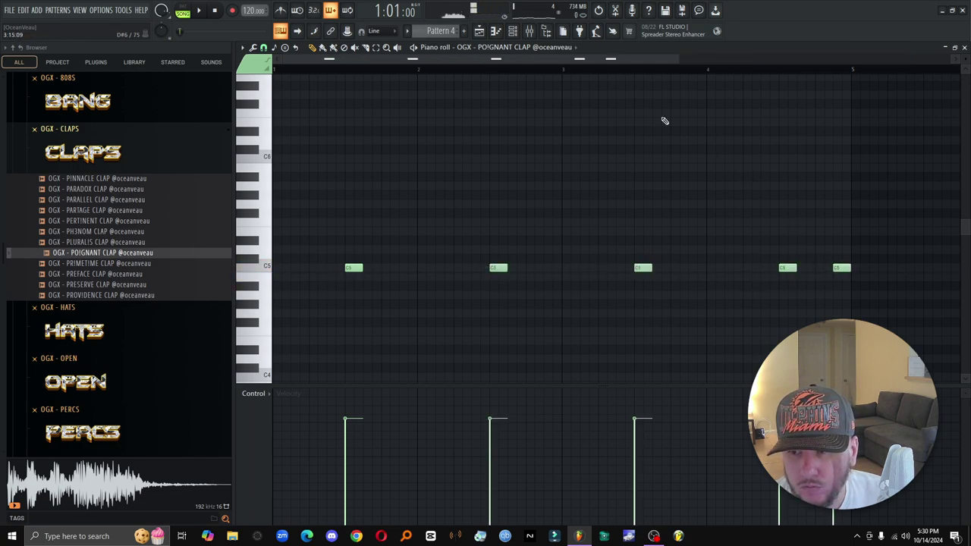
Step: Start song playback and close the clap's piano roll and the playlist
key(F5)
key(space)
click(964, 47)
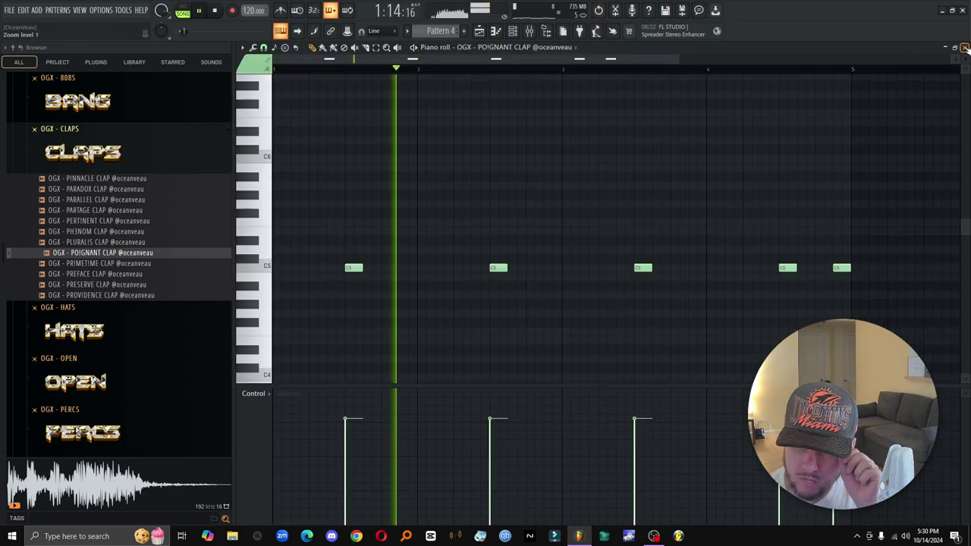
click(965, 47)
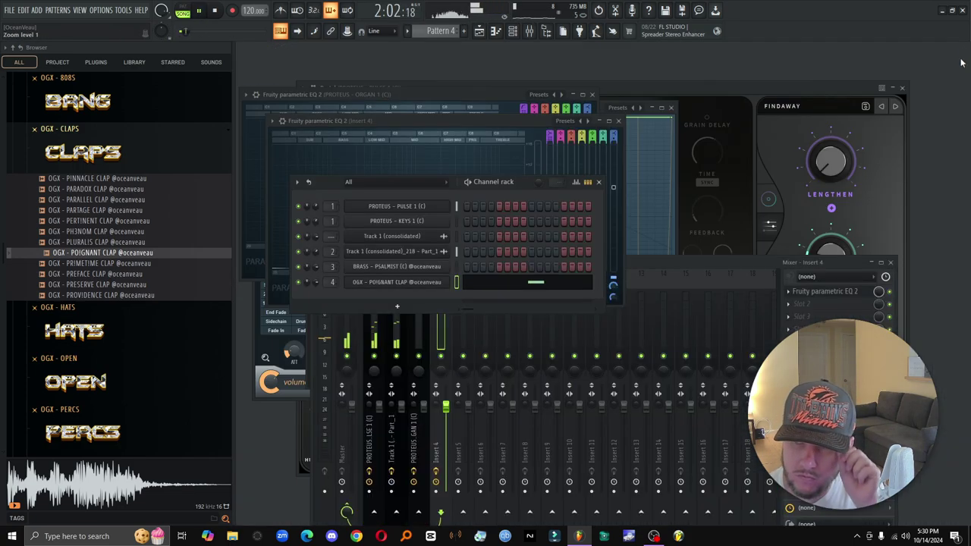
Step: Open the OGX - HATS folder and audition its hat samples against the playing beat
click(108, 156)
click(108, 205)
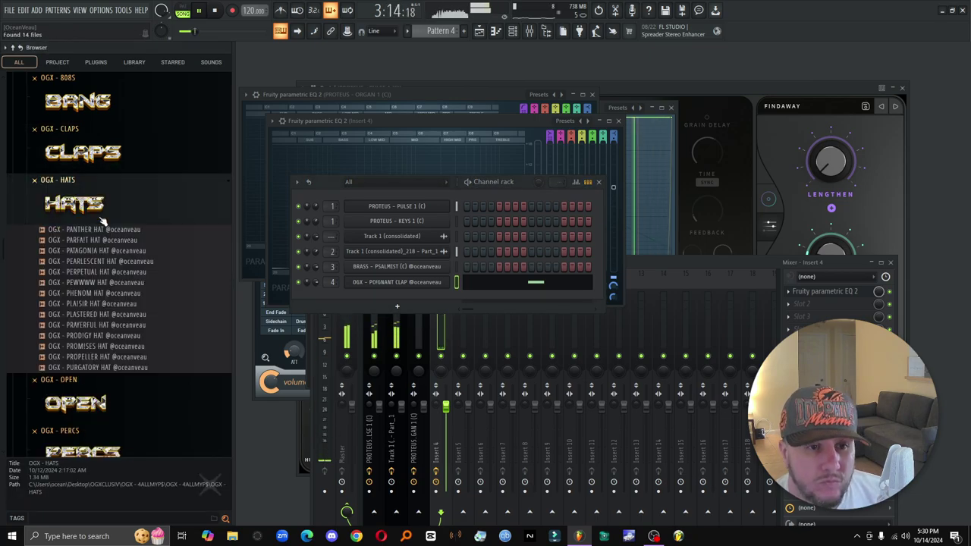
click(114, 245)
click(123, 233)
click(128, 241)
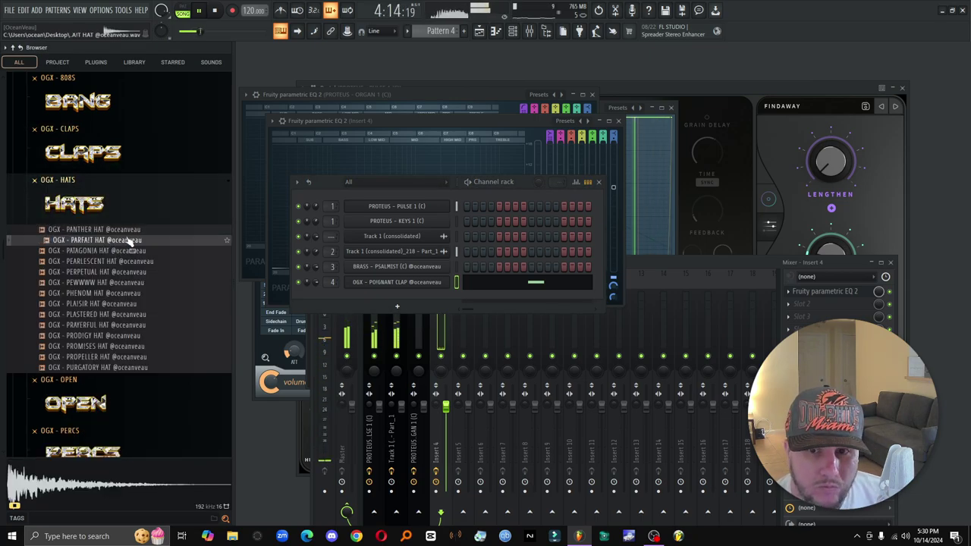
click(137, 263)
click(142, 295)
click(152, 282)
click(155, 263)
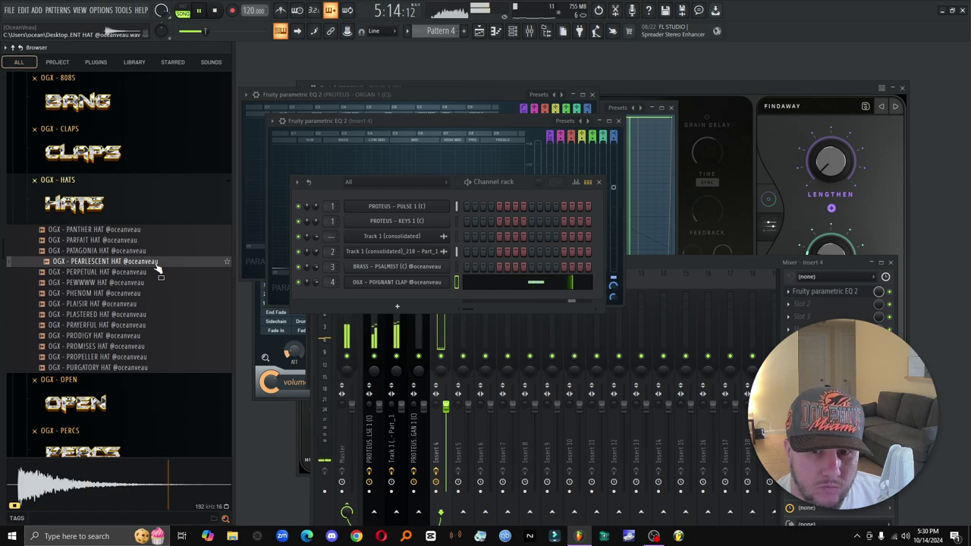
Step: Add OGX - PEARLESCENT HAT as a new channel for Pattern 5 and open its piano roll
drag(157, 269, 421, 311)
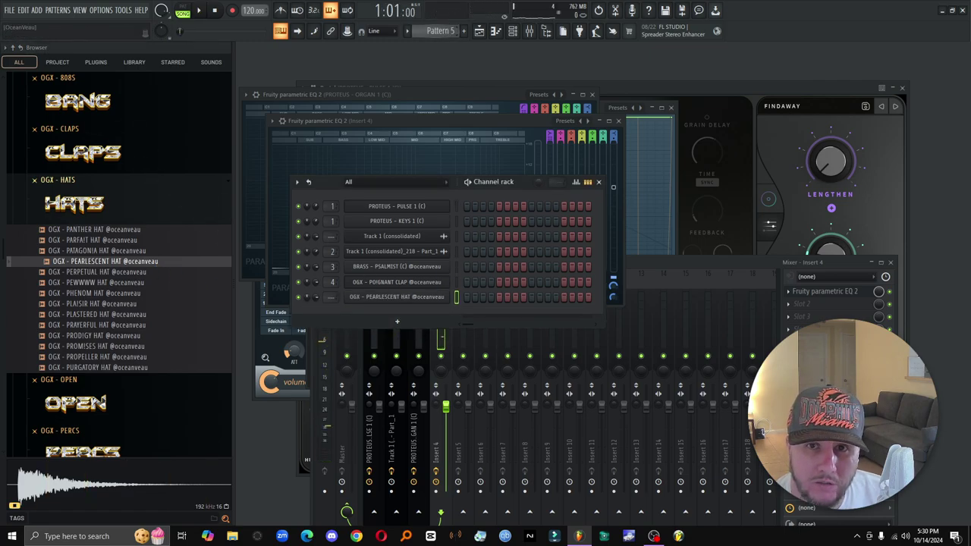
right_click(440, 303)
click(478, 297)
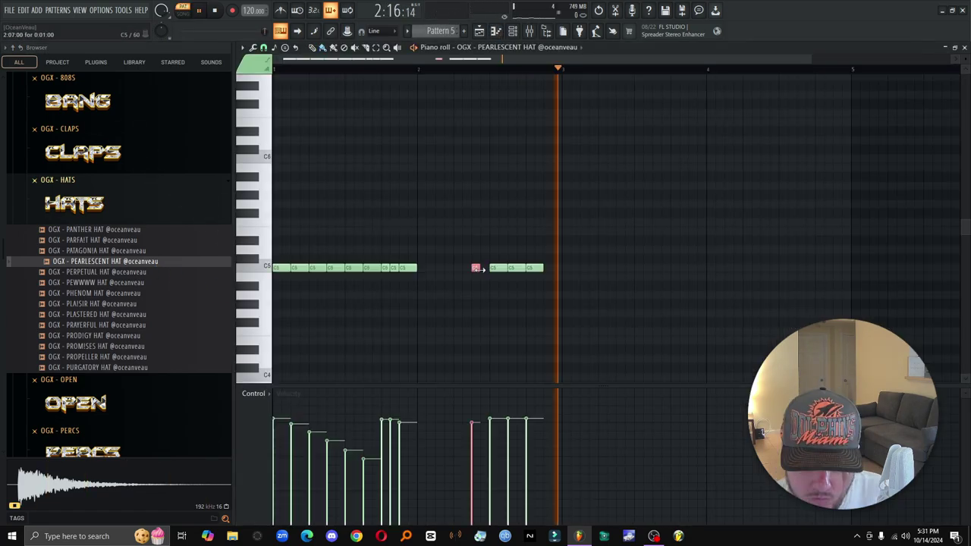
Step: Add a C5 hat note at the end of bar 2 with about 57% velocity and lower the velocity of bar 2's first hat
click(546, 269)
click(548, 447)
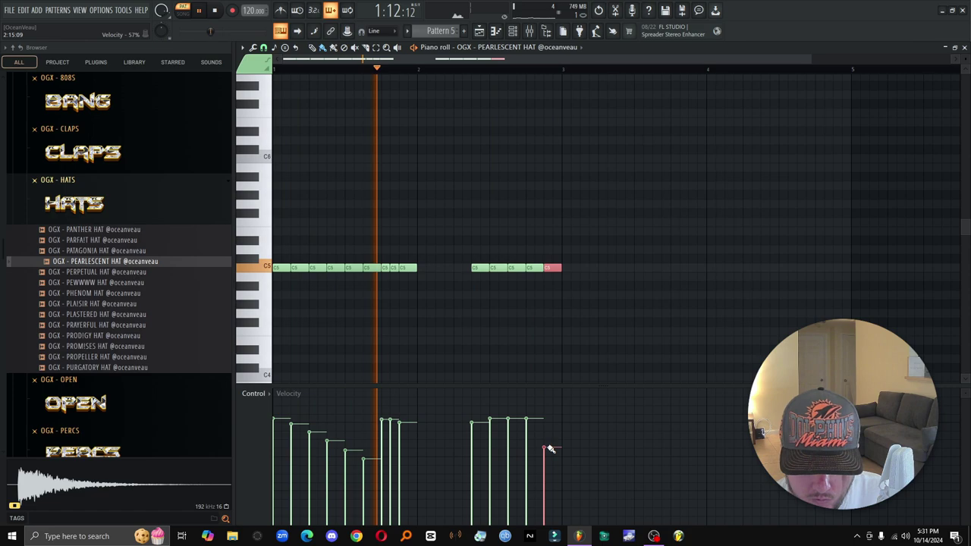
click(472, 433)
click(483, 194)
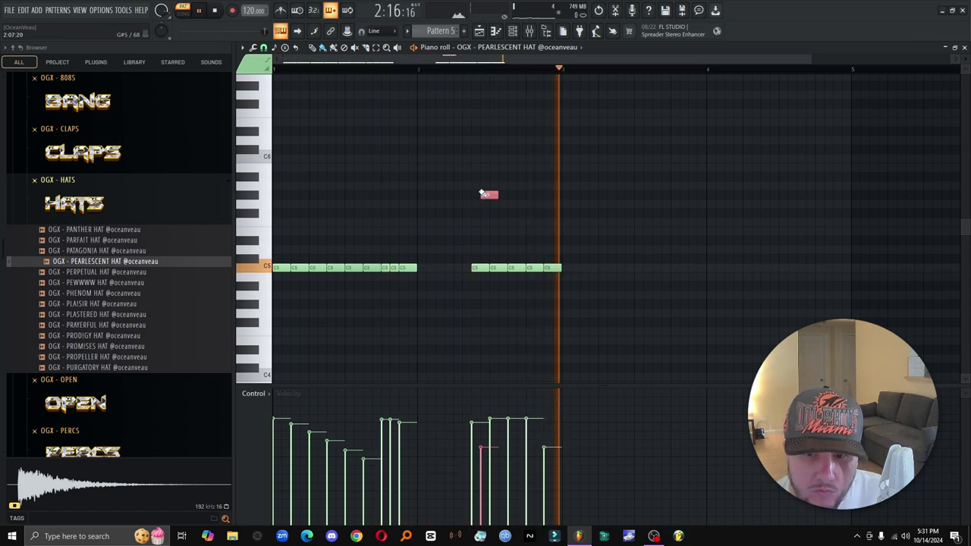
right_click(482, 193)
Step: Stop playback and add OGX - PANTHER HAT as a new channel below the Pearlescent hat
click(513, 31)
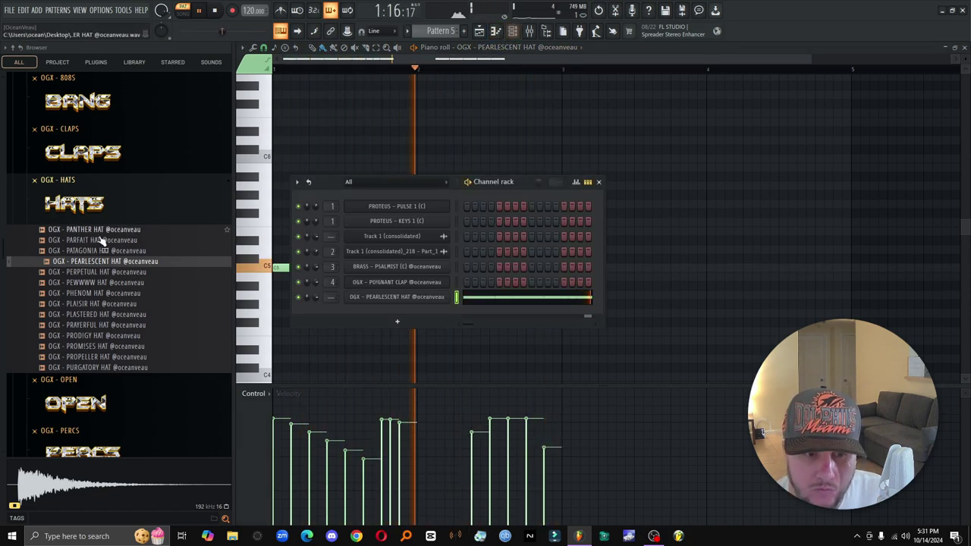
key(space)
click(119, 230)
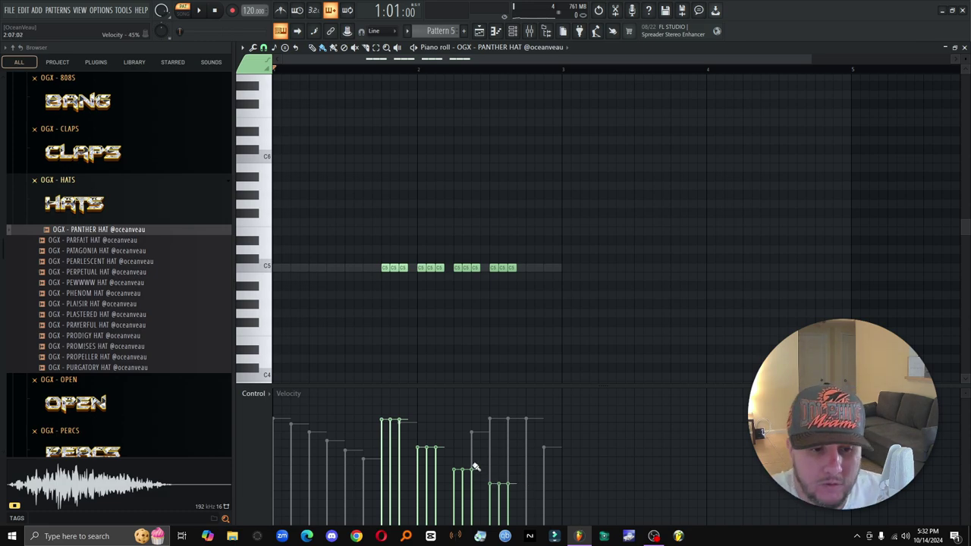
Step: Play Pattern 5 and delete the last three Pearlescent hat notes at the end of bar 1
click(198, 10)
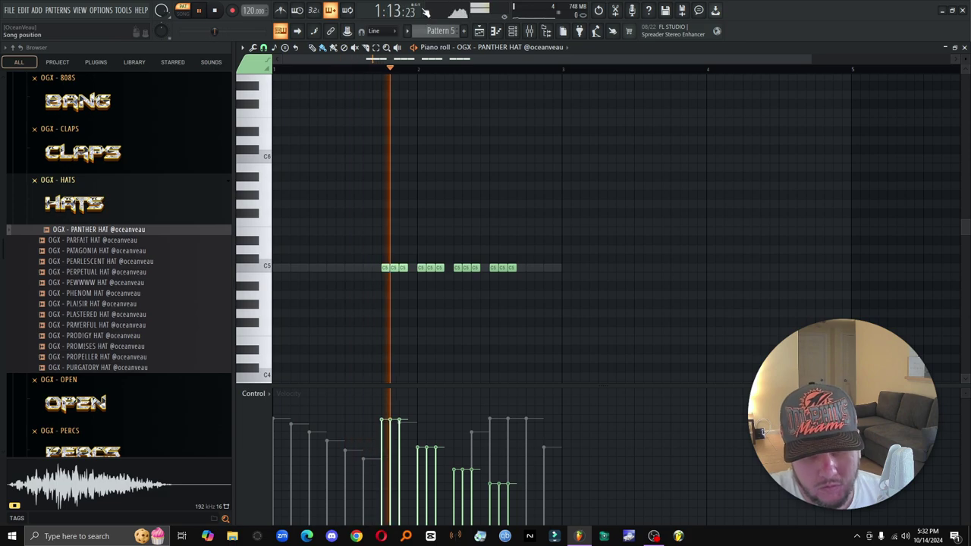
click(513, 31)
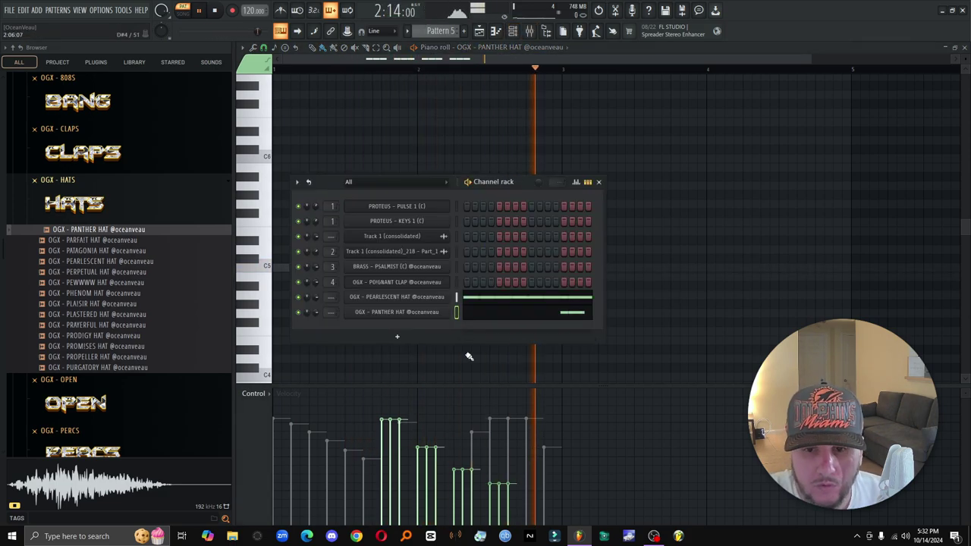
click(573, 297)
right_click(406, 267)
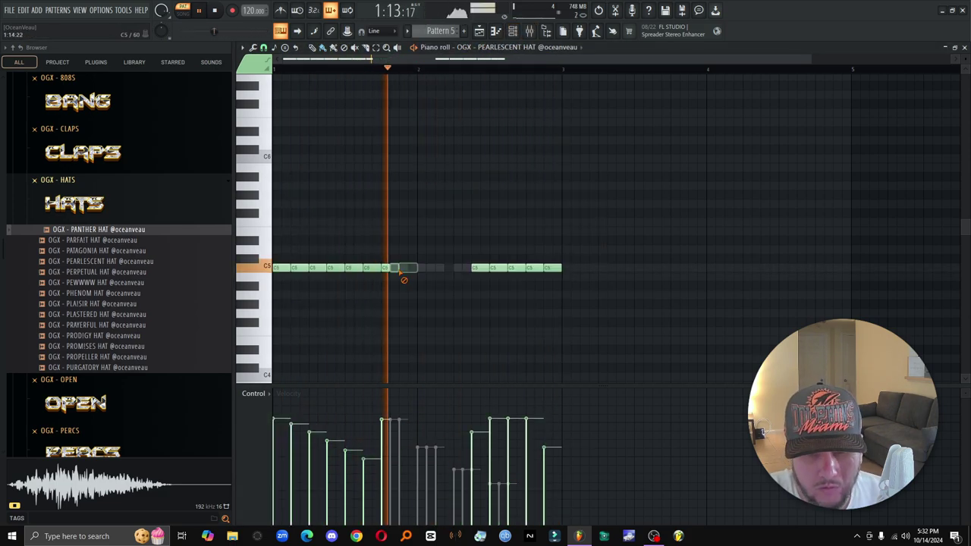
right_click(388, 268)
Step: Place two short, separated C5 Pearlescent hat notes at the end of bar 1 and lower their velocities
click(386, 268)
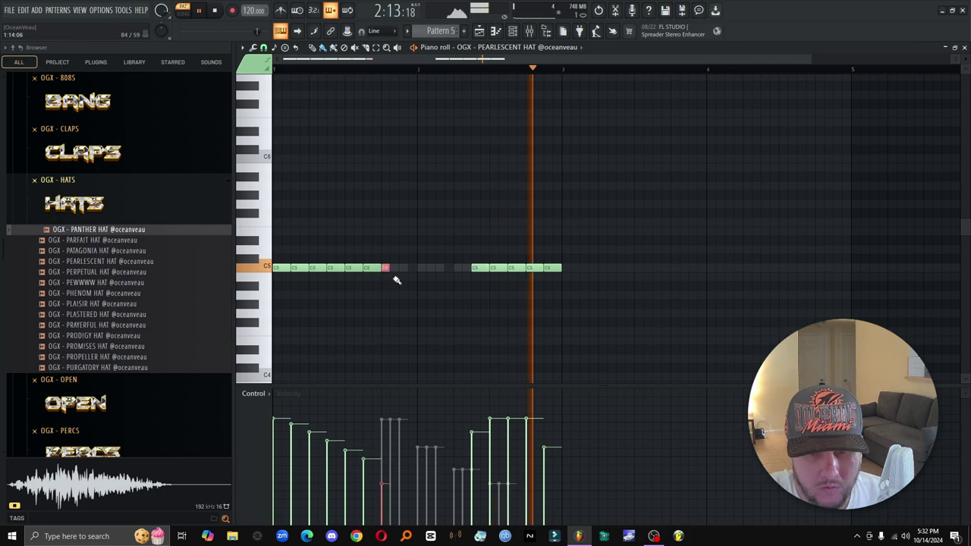
click(402, 268)
click(399, 460)
right_click(429, 321)
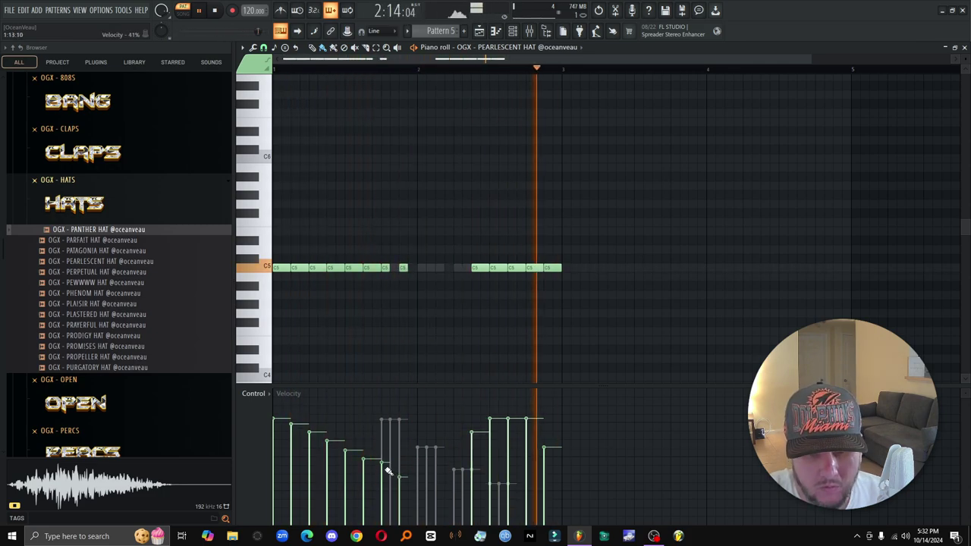
Step: Place Pattern 5 on Track 5 from bar 1 and repeat it up to bar 17, playing the song back
key(space)
key(F5)
click(430, 224)
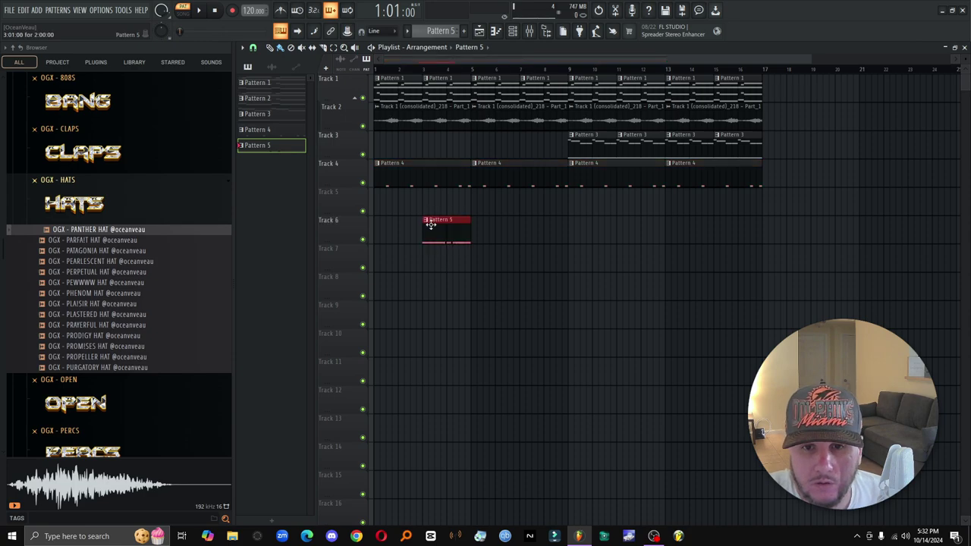
drag(430, 224, 382, 197)
key(space)
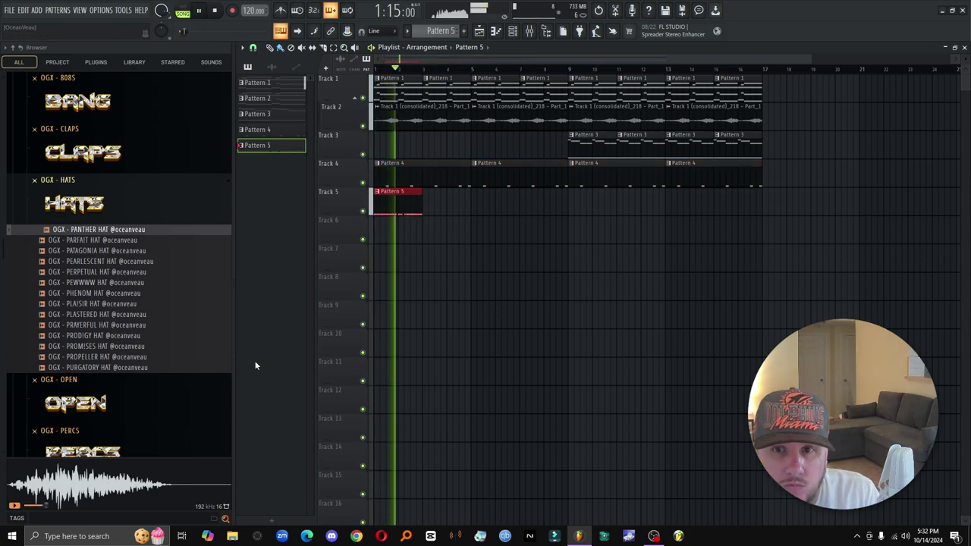
mouse_move(438, 196)
mouse_down()
mouse_move(525, 227)
mouse_move(741, 225)
mouse_up()
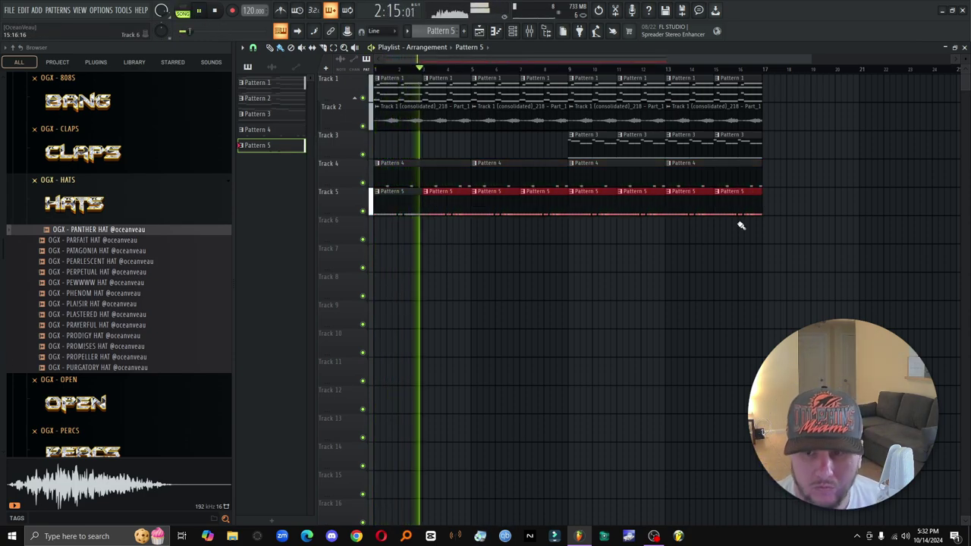
Step: Delete the first two Panther hat notes of bar 2 and raise the velocities of the bar's remaining notes
key(F7)
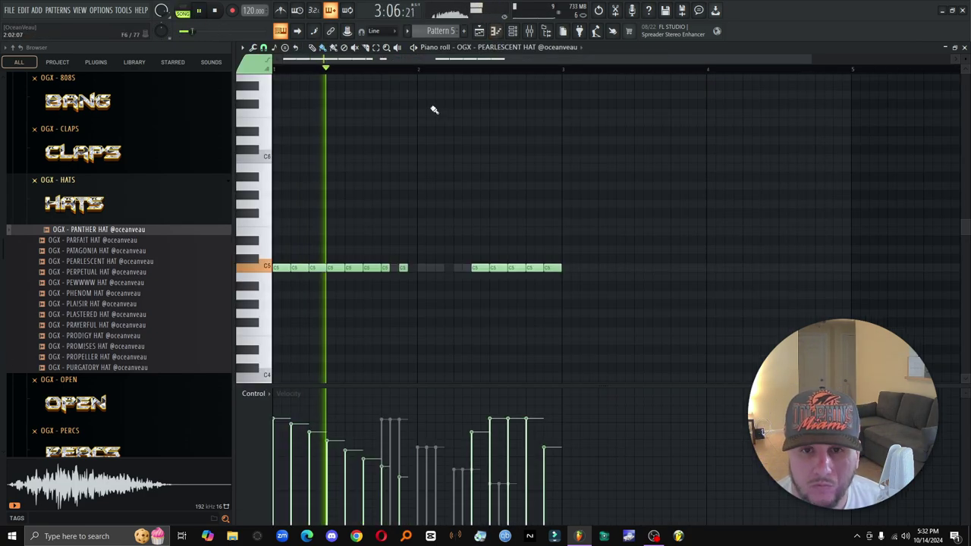
click(519, 37)
click(558, 311)
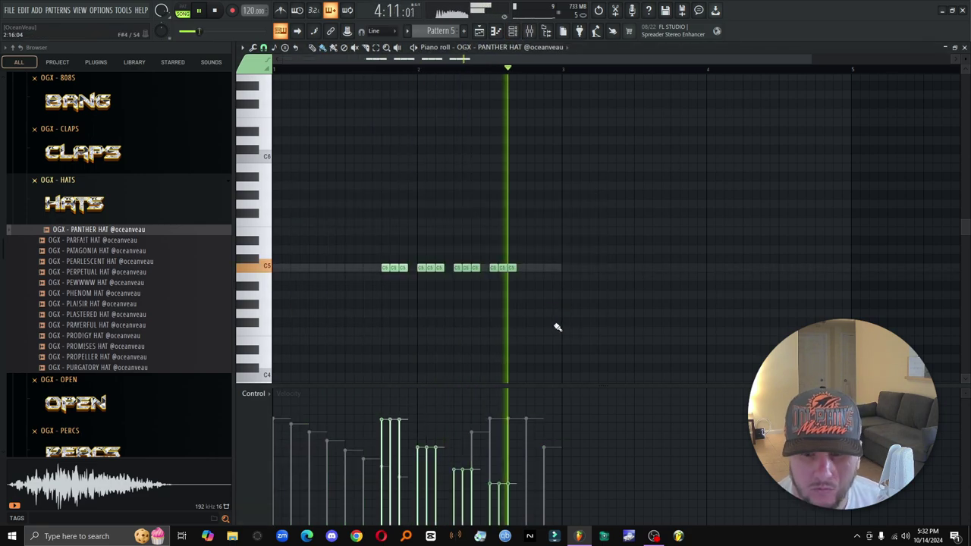
right_click(430, 268)
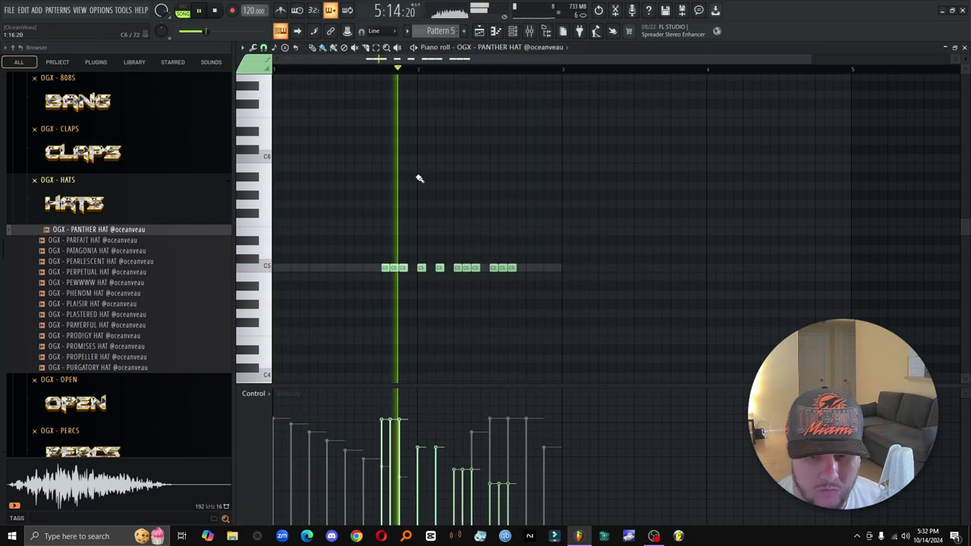
right_click(421, 268)
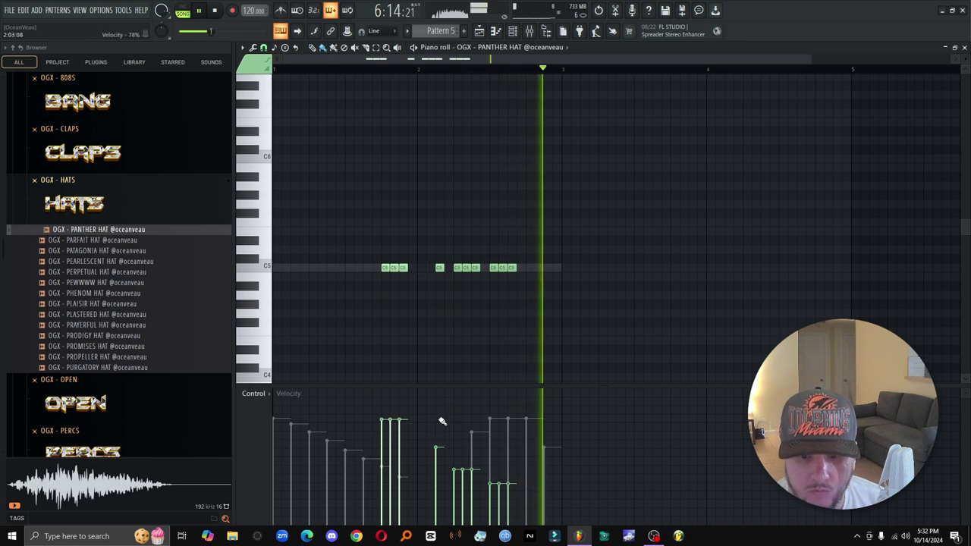
mouse_move(436, 447)
mouse_down()
mouse_move(437, 427)
mouse_move(519, 454)
mouse_move(494, 461)
mouse_move(511, 462)
mouse_up()
Step: Stop playback and duplicate the two-bar Pearlescent hat notes three times, through bar 8, closing the piano roll when done
click(513, 34)
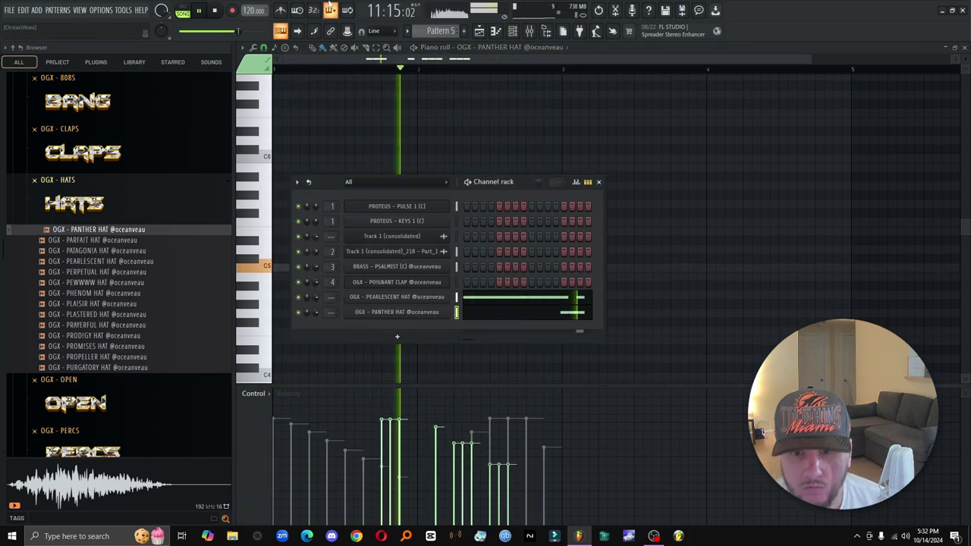
click(501, 297)
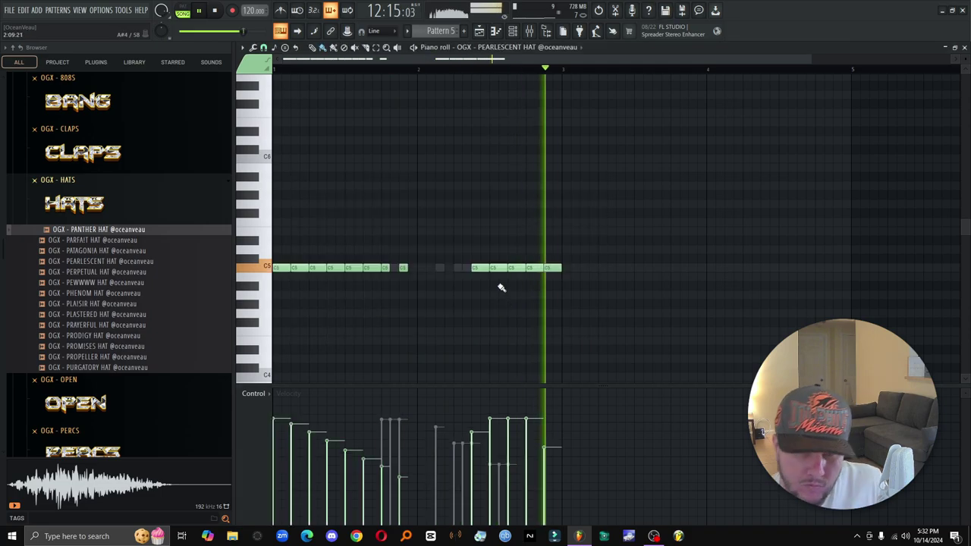
key(space)
key(ctrl+b)
key(ctrl+b)
key(ctrl+b)
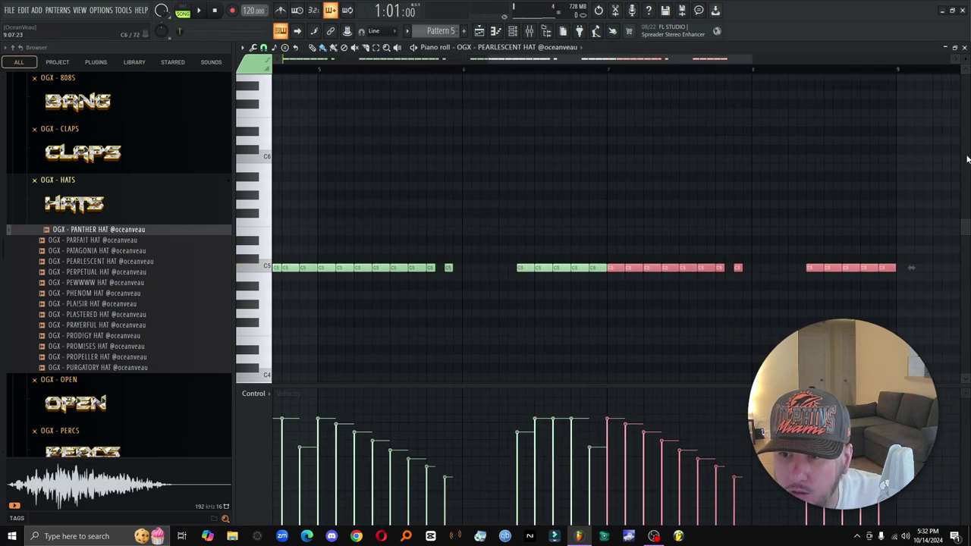
click(965, 48)
Step: Select bars 1 and 2 of the Panther hat notes and duplicate them across the following bars
click(497, 317)
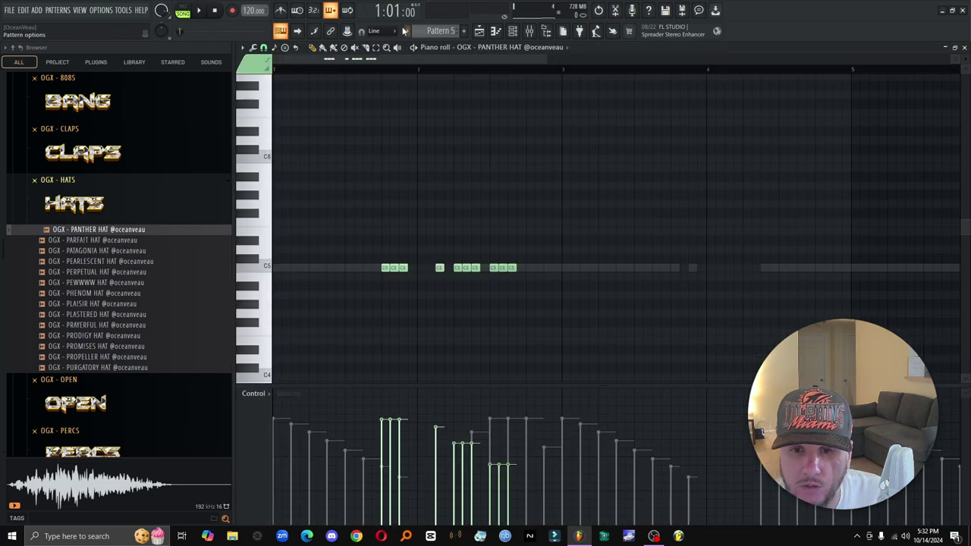
drag(562, 74, 16, 45)
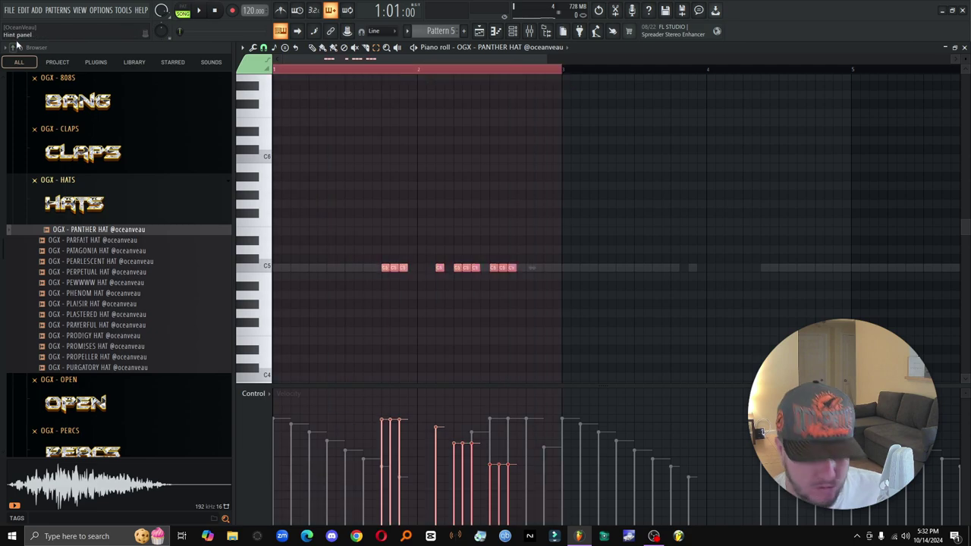
key(ctrl+b)
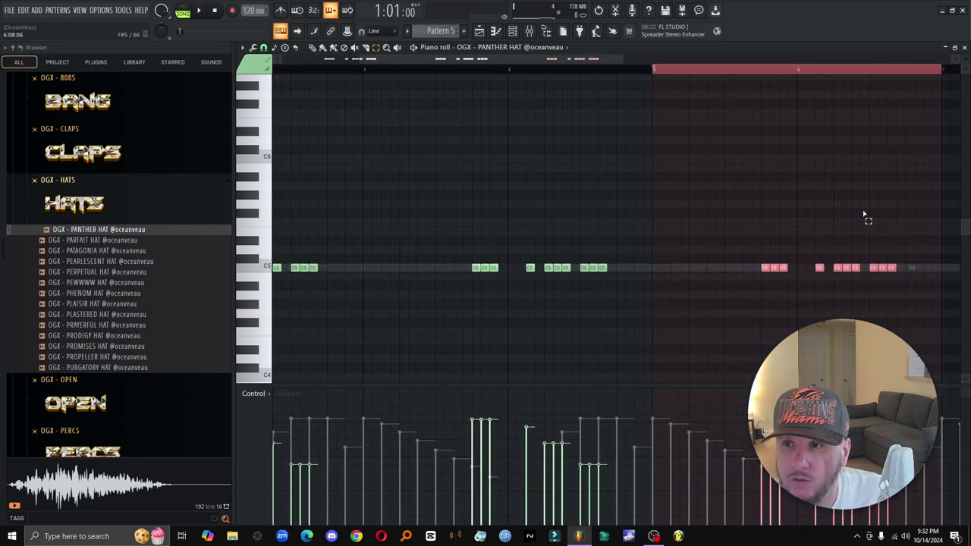
click(964, 47)
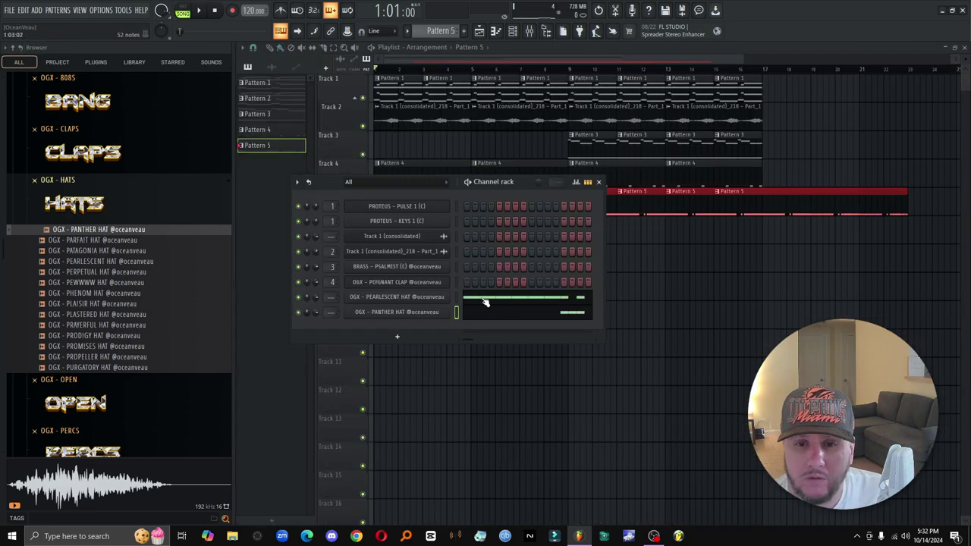
Step: Open the Pearlescent hat's piano roll and replace the first note of bar 5 with two short back-to-back C5 notes
click(508, 300)
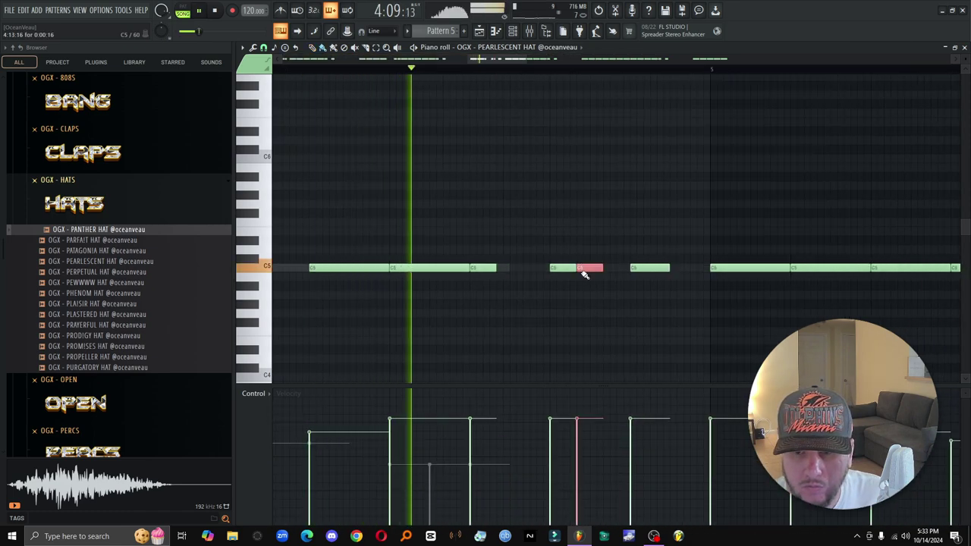
drag(790, 267, 744, 267)
click(744, 267)
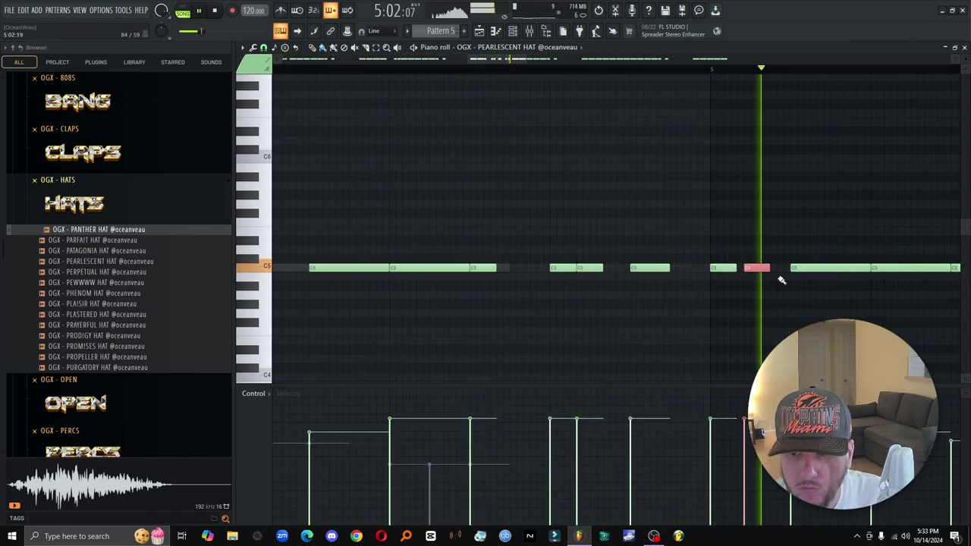
click(755, 323)
right_click(755, 323)
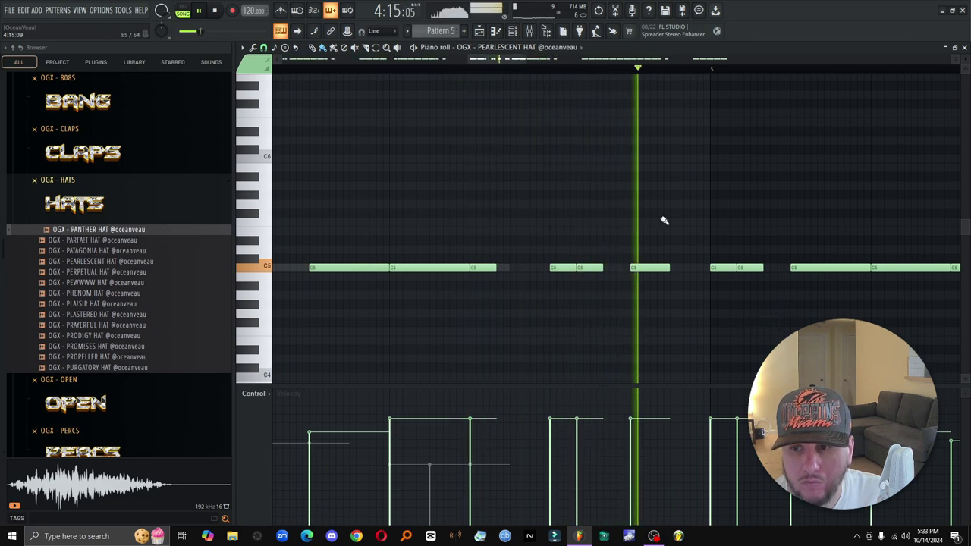
Step: Split the first and third Pearlescent hat notes of bar 7 into pairs of half-length notes and close the piano roll
drag(492, 60, 660, 138)
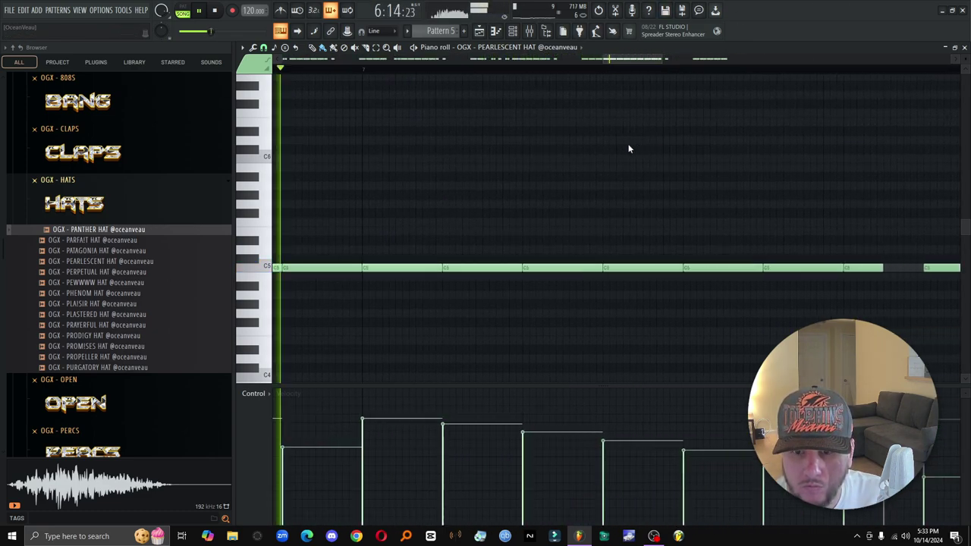
drag(551, 268, 517, 268)
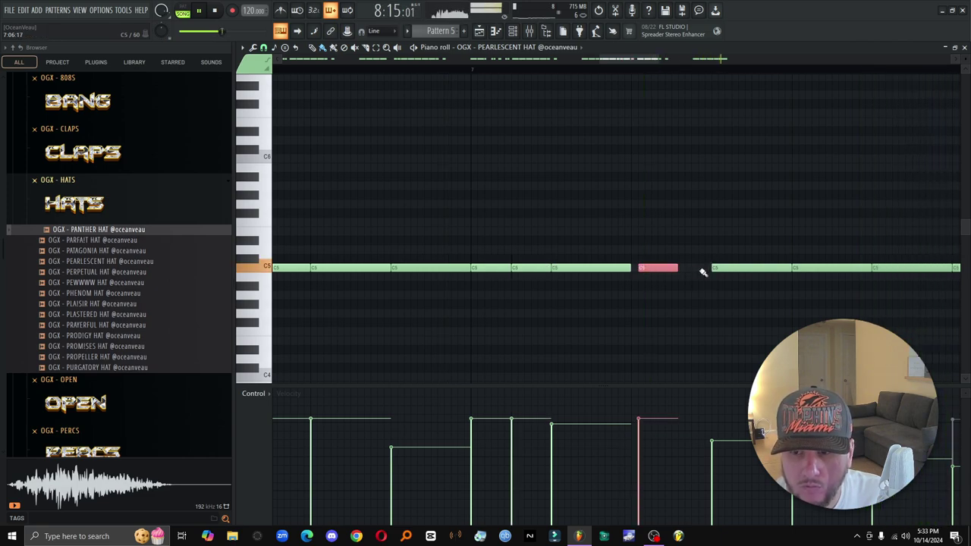
click(479, 31)
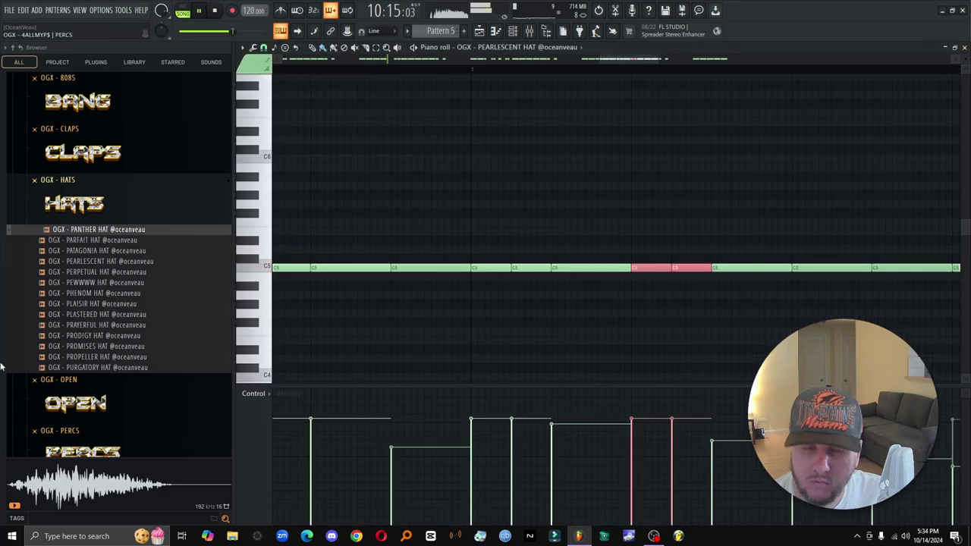
click(965, 48)
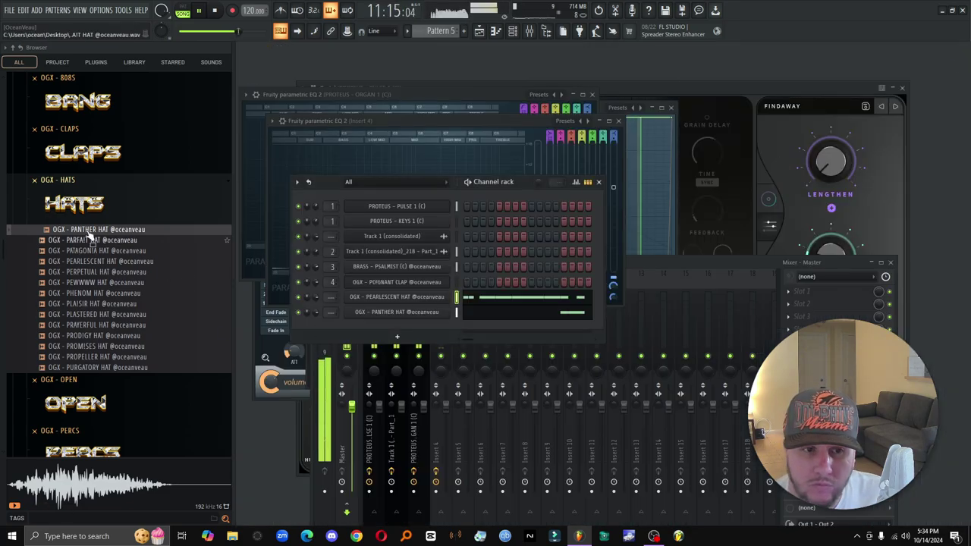
Step: Load OGX - PARAMETER OPEN from the OGX - OPEN folder as a new channel below the Panther hat
click(97, 215)
click(100, 256)
click(102, 291)
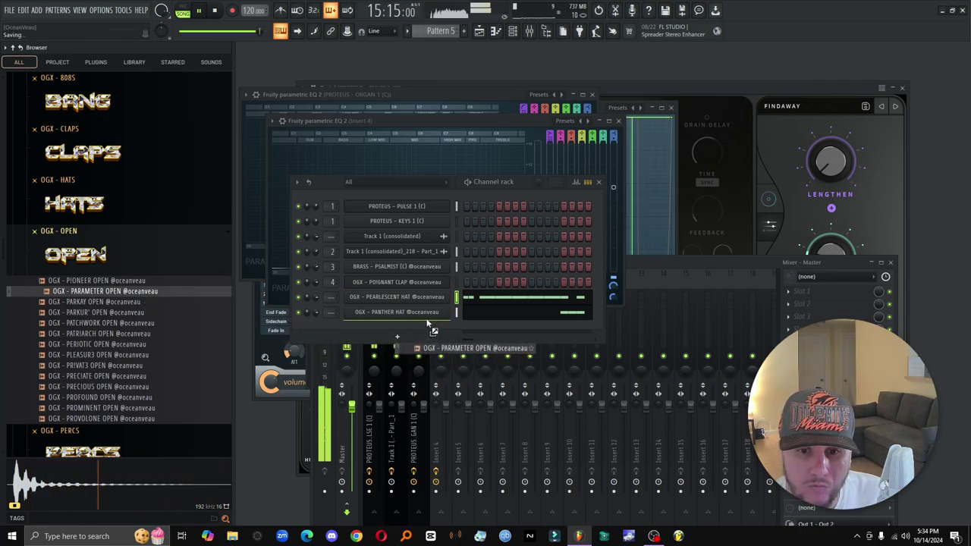
drag(430, 328, 429, 328)
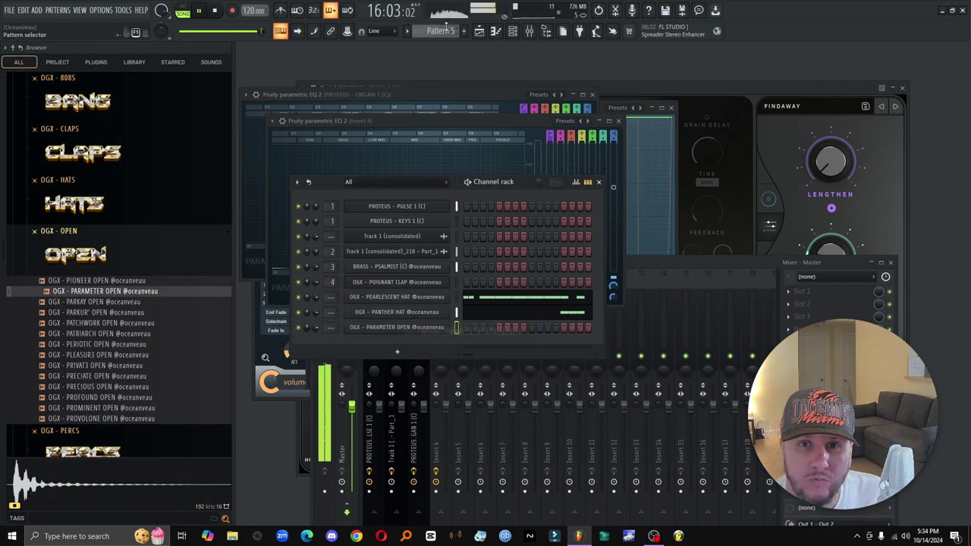
right_click(452, 333)
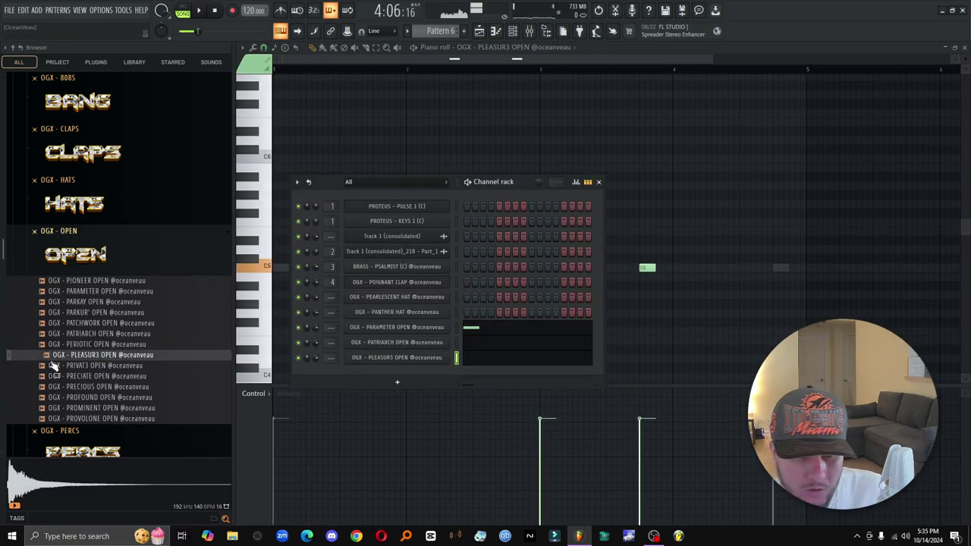
Step: Load OGX - PRECIOUS OPEN as a new channel below Pleasur3 Open and open its piano roll
click(519, 359)
click(518, 359)
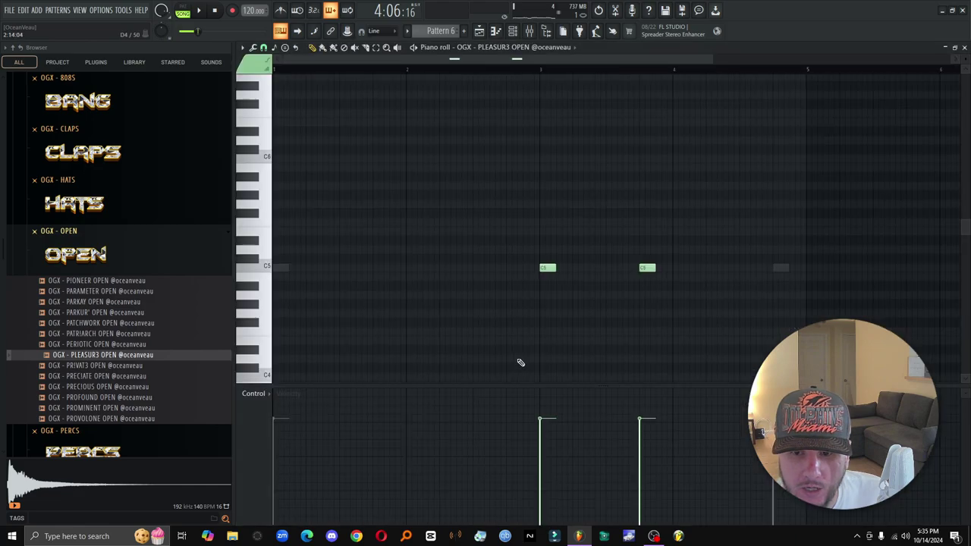
click(513, 31)
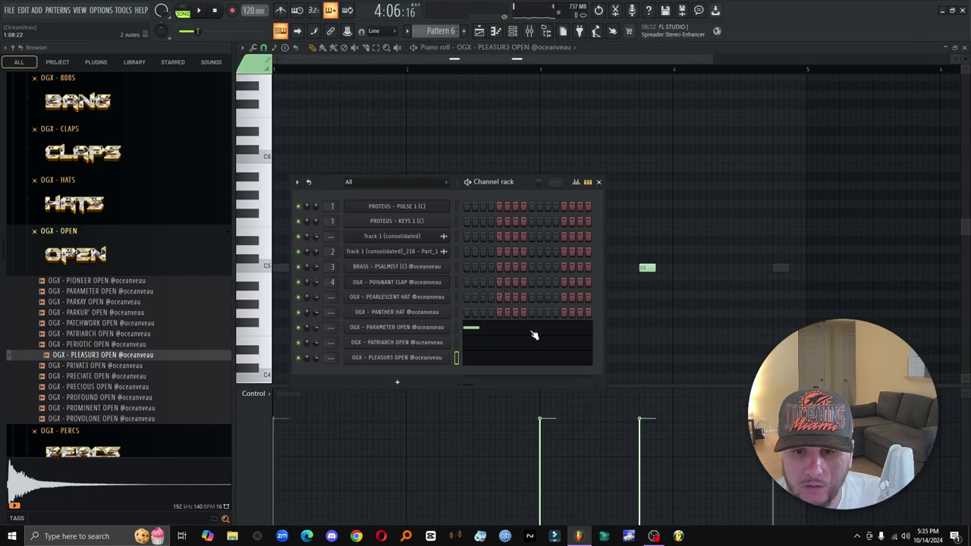
key(F6)
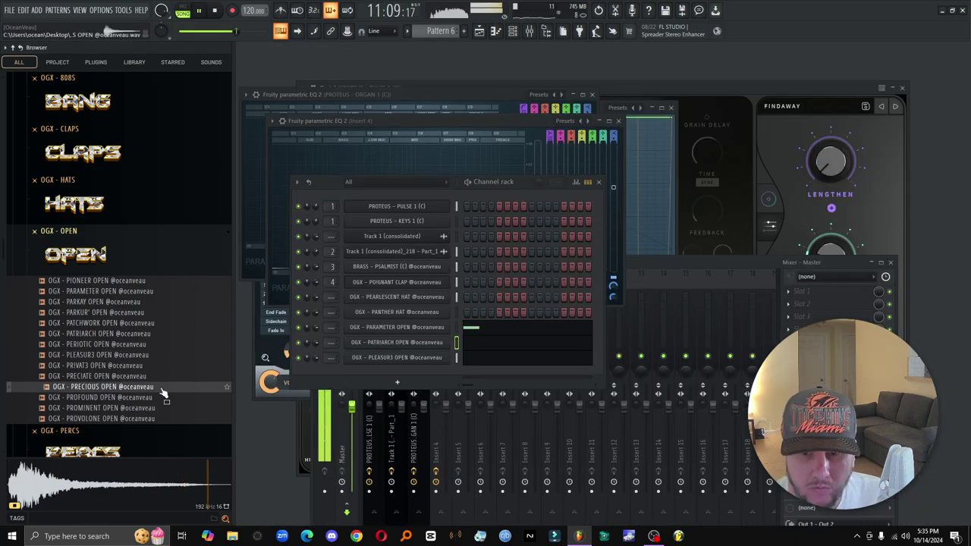
drag(170, 395, 445, 375)
right_click(449, 367)
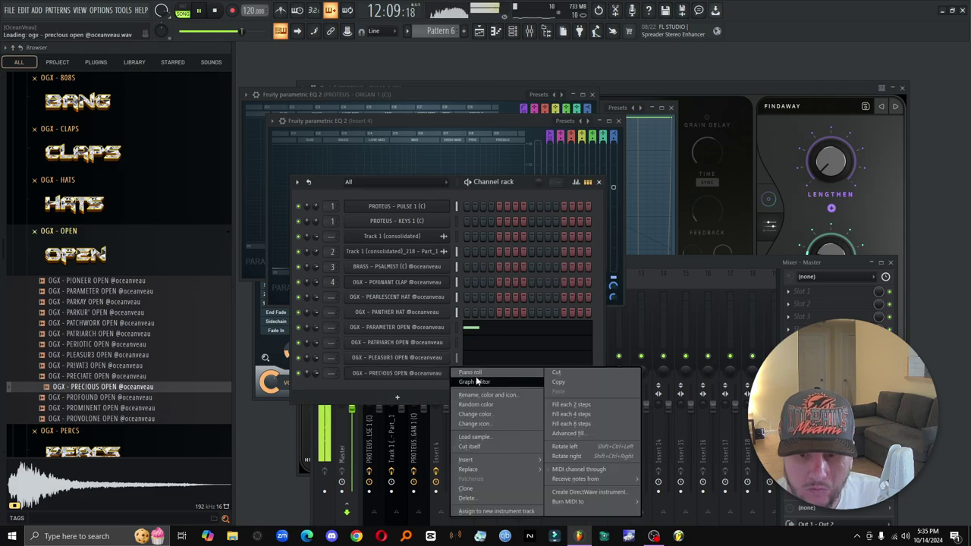
click(456, 380)
right_click(450, 368)
click(463, 373)
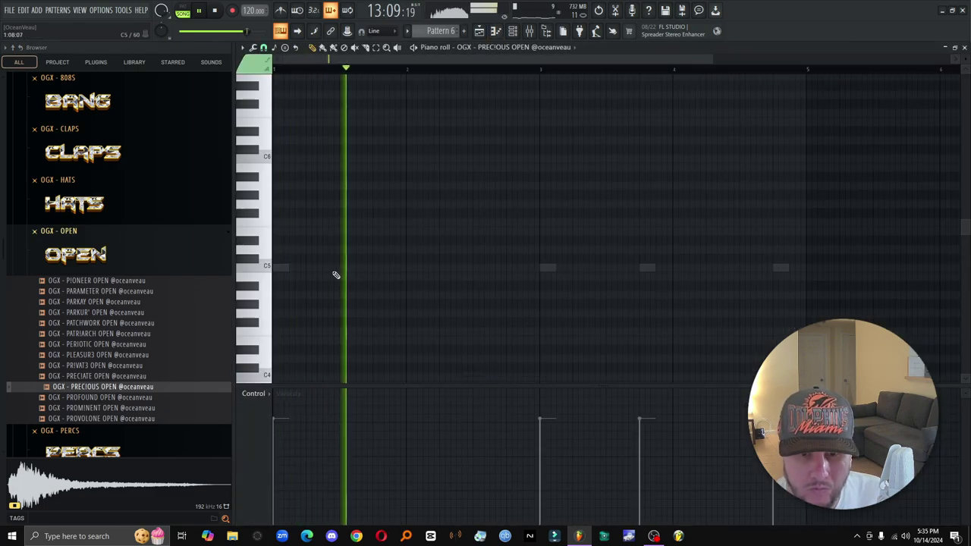
Step: Place Precious Open C5 notes at steps 7 and 13 of bar 1, step 7 of bar 3, and steps 3 and 9 of bar 4
click(329, 268)
click(382, 268)
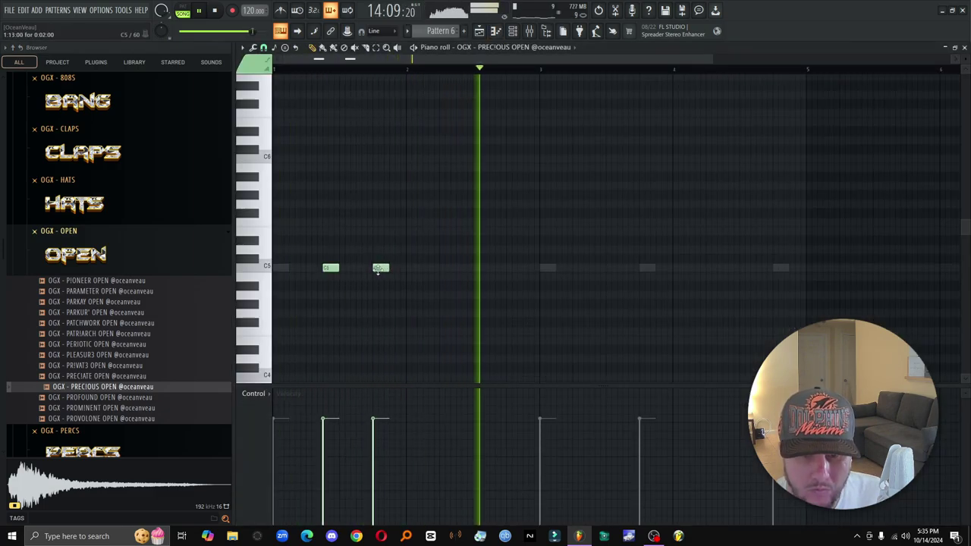
click(590, 268)
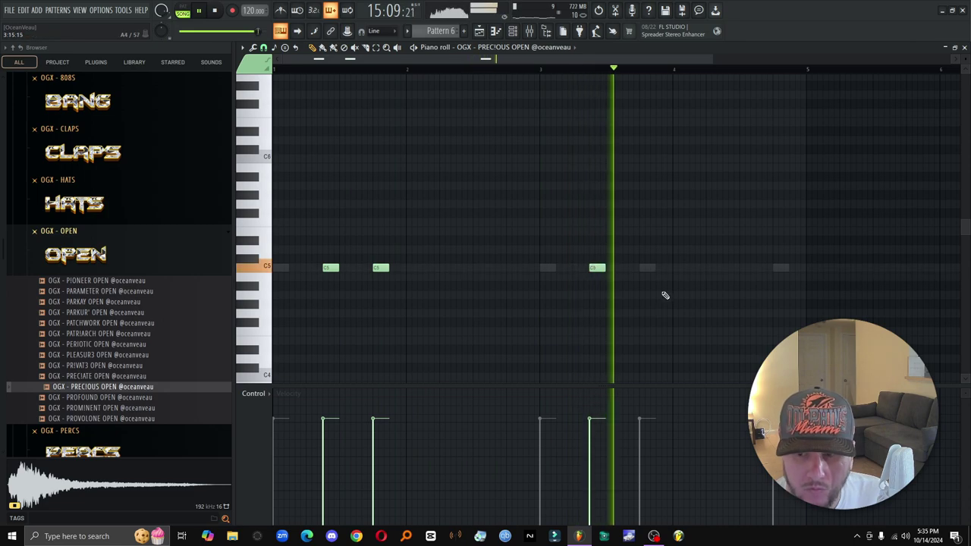
click(710, 268)
drag(710, 268, 697, 268)
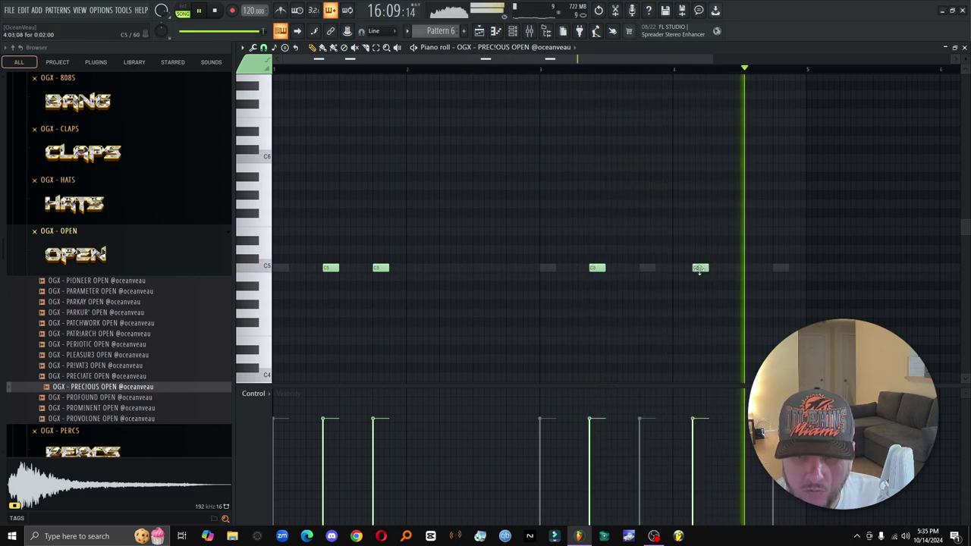
click(544, 73)
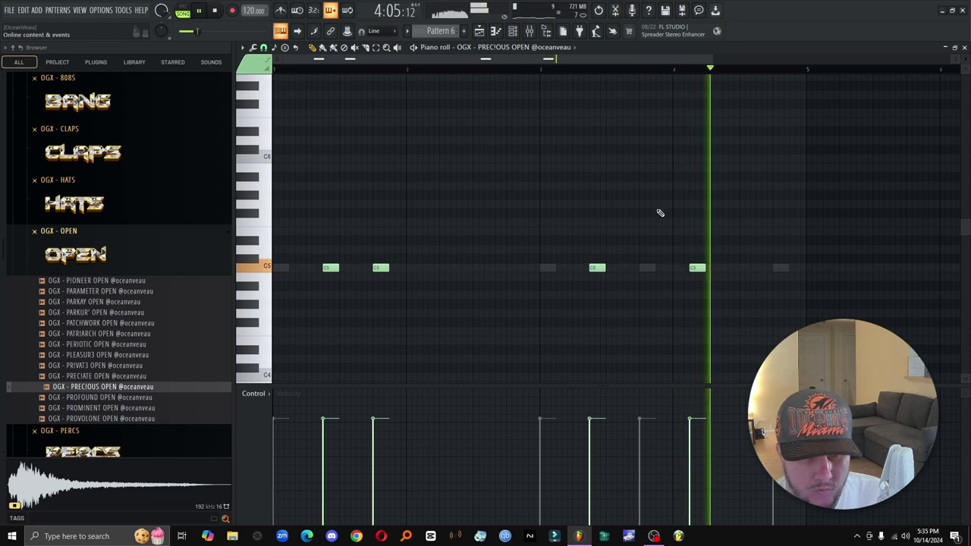
click(740, 269)
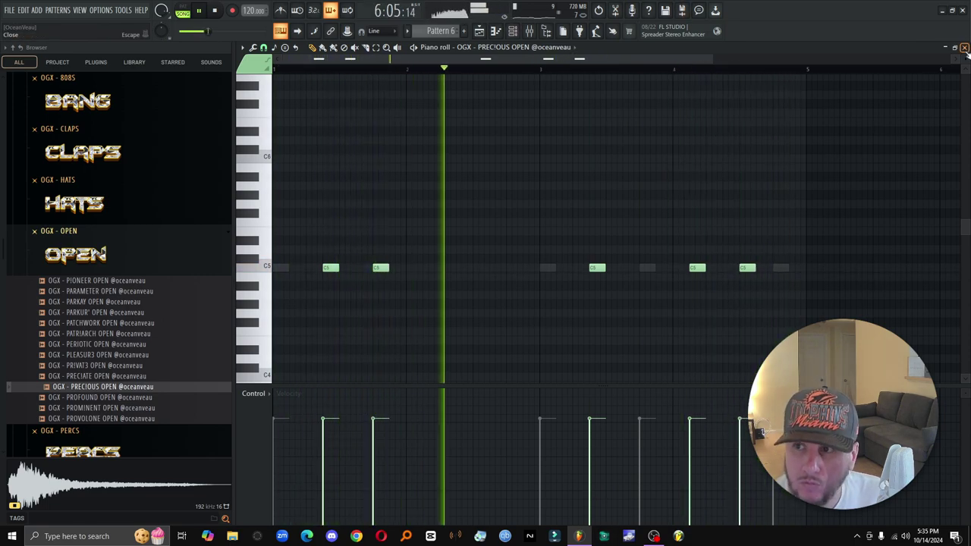
Step: Close the piano roll and set the Precious Open channel to cut itself
key(Escape)
right_click(424, 375)
click(490, 448)
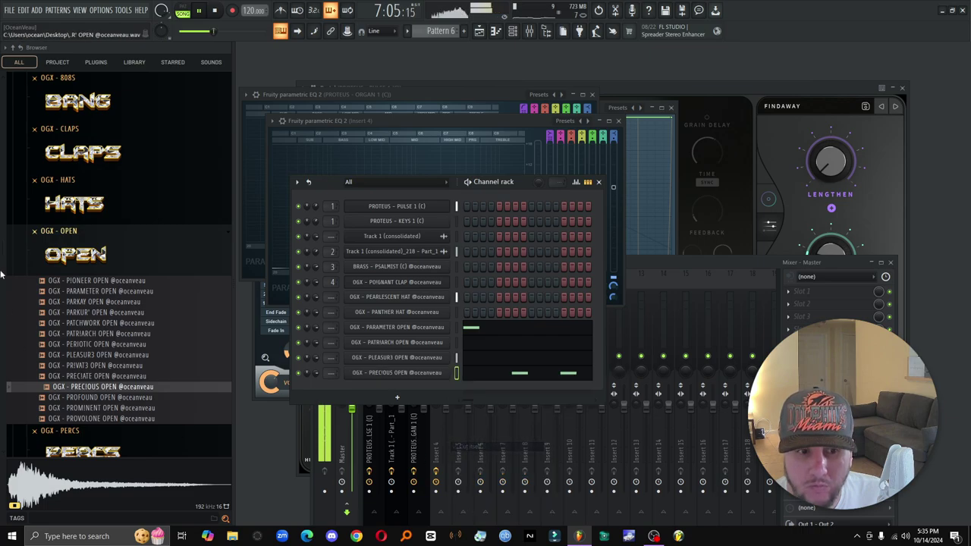
Step: Audition other open hats and replace the Precious Open channel's sample with OGX - PARKAY OPEN
click(122, 312)
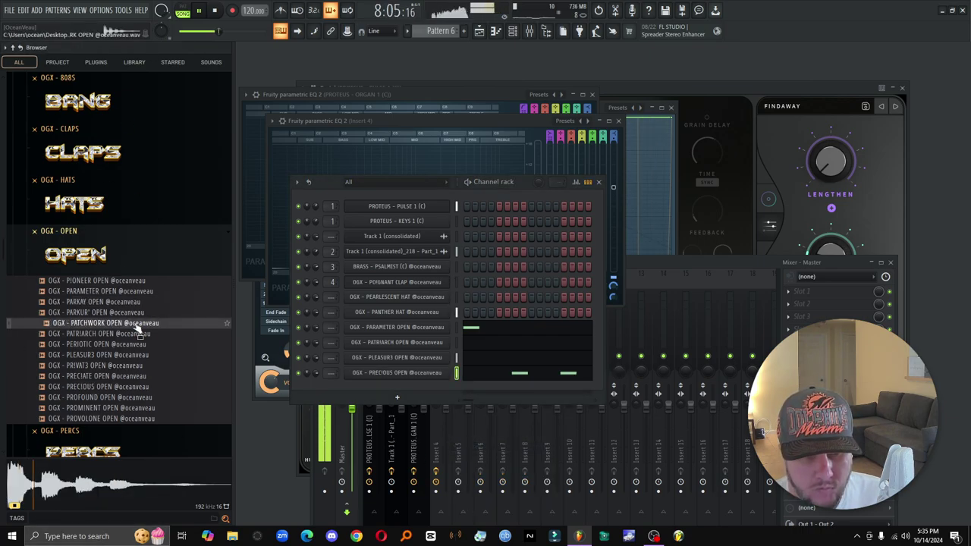
drag(425, 375, 425, 373)
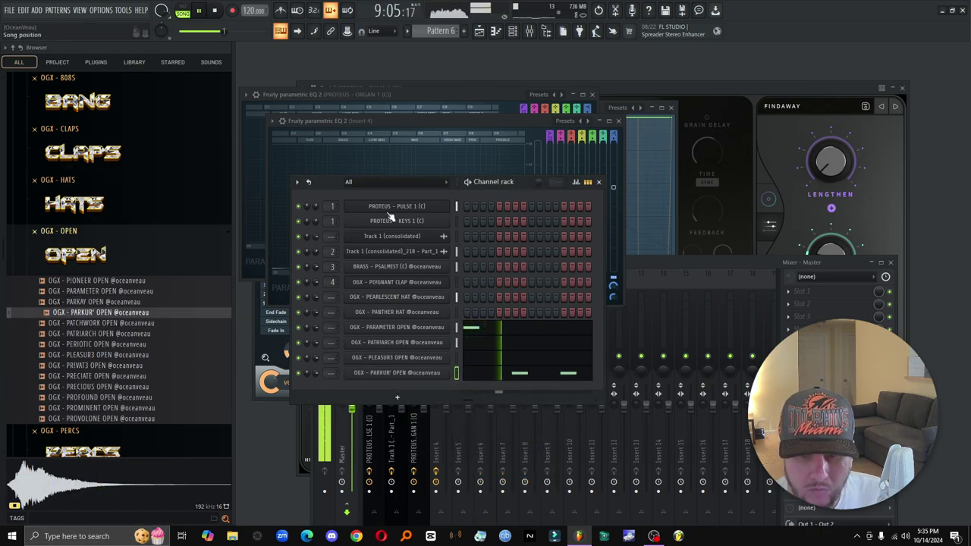
drag(130, 308, 433, 375)
click(433, 373)
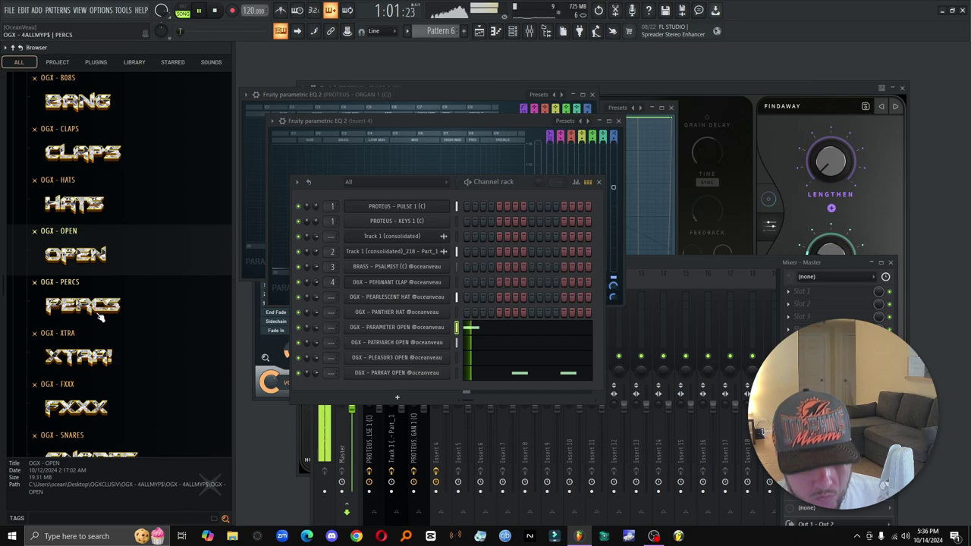
Step: Load OGX - PACIFICATE PERC from the OGX - PERCS folder as a new channel and open its piano roll
click(108, 324)
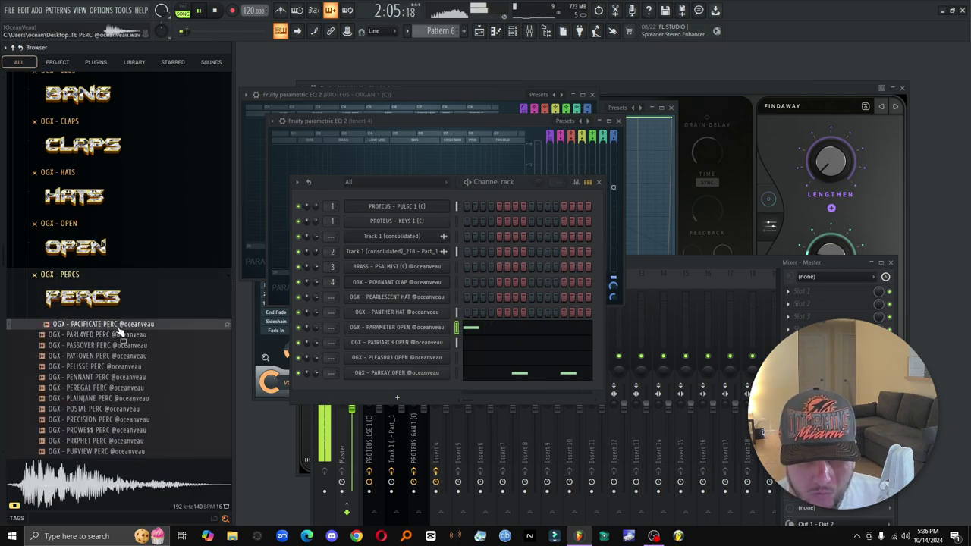
drag(430, 385, 432, 387)
right_click(446, 386)
click(475, 374)
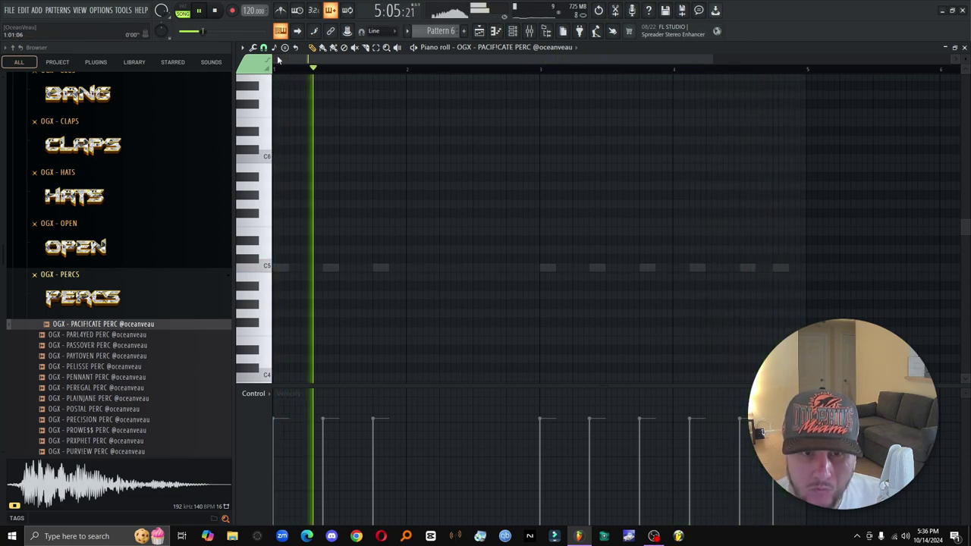
Step: Place a Pacificate Perc C5 note at step 11 of bar 2 and a falling C5, A4, F4, D4 run from step 11 of bar 4
click(264, 47)
click(271, 71)
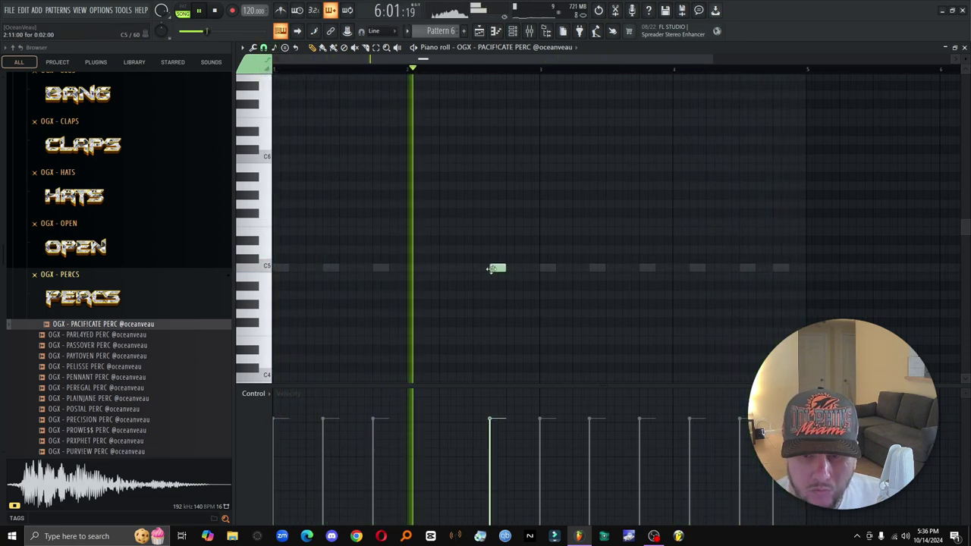
click(764, 268)
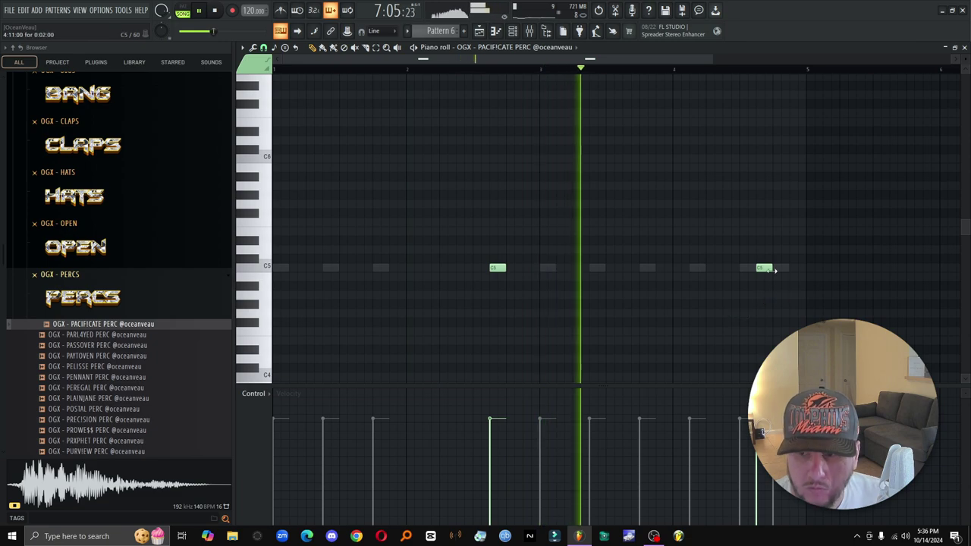
scroll(771, 293, down, 2)
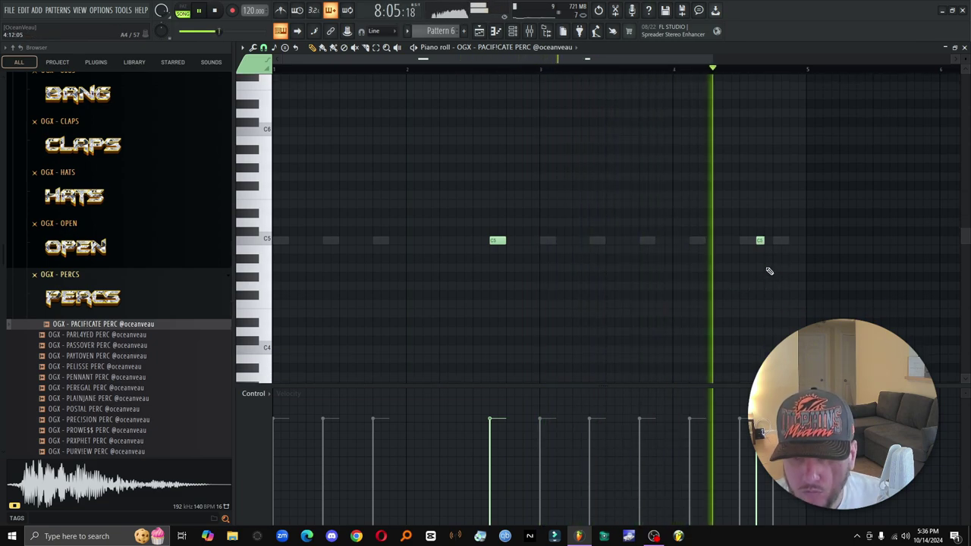
click(769, 268)
click(777, 304)
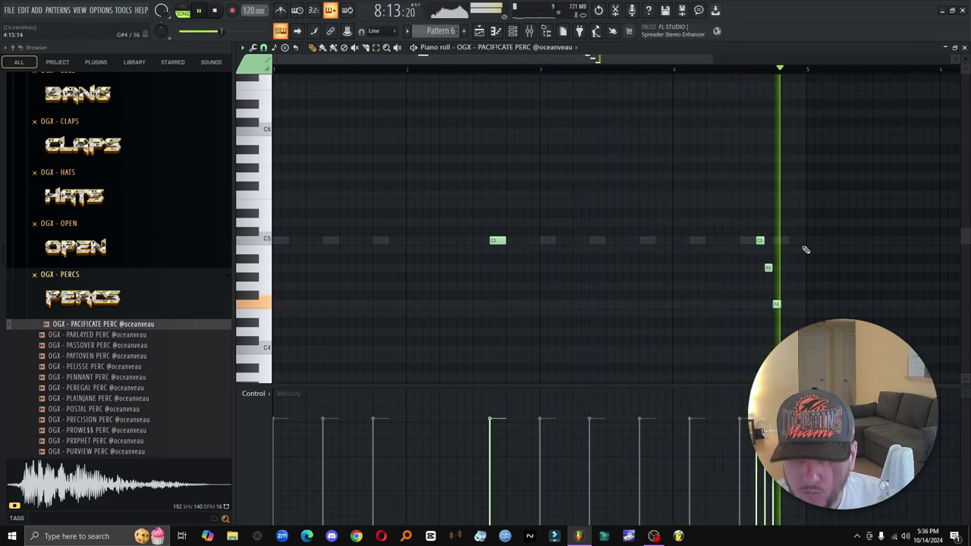
click(793, 331)
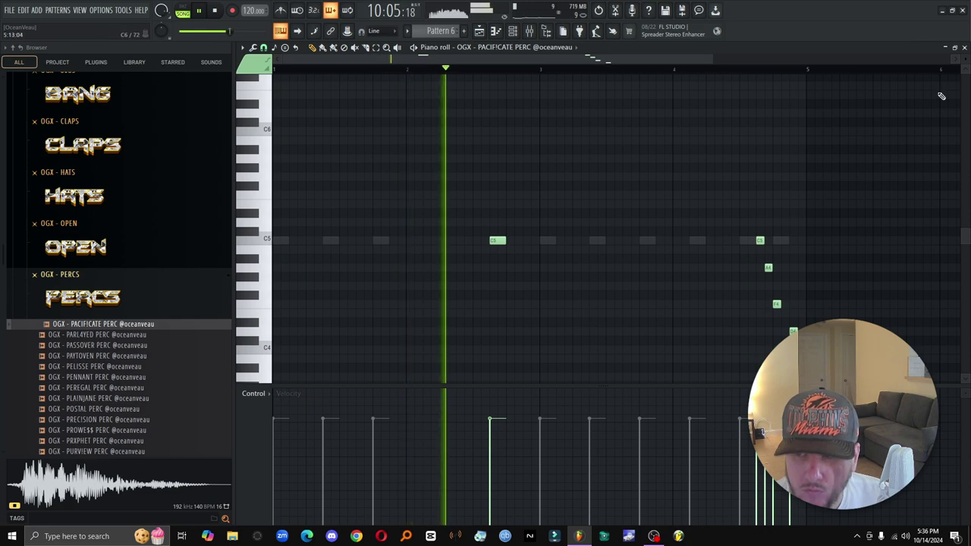
Step: Close the piano roll, set the Pacificate Perc channel to cut itself, and stop playback
click(964, 47)
right_click(419, 387)
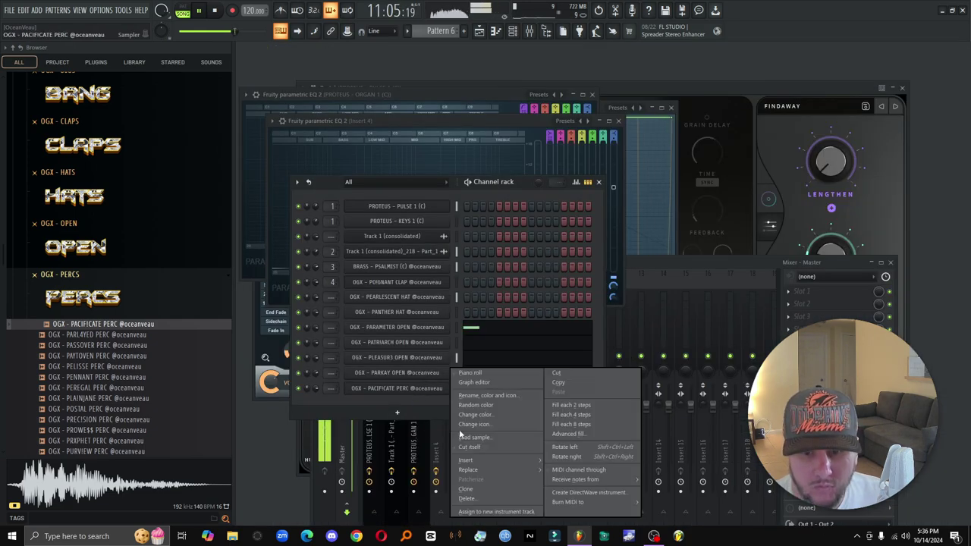
click(483, 449)
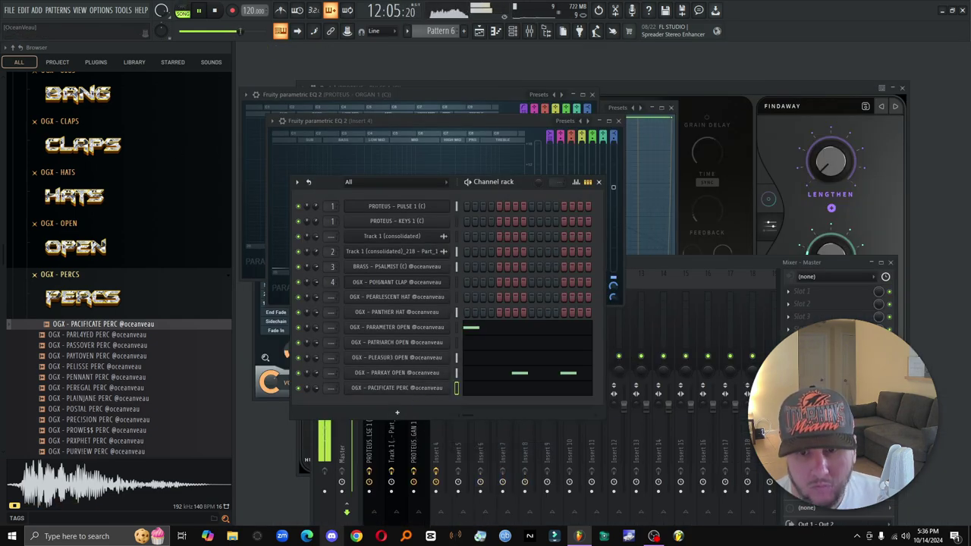
key(space)
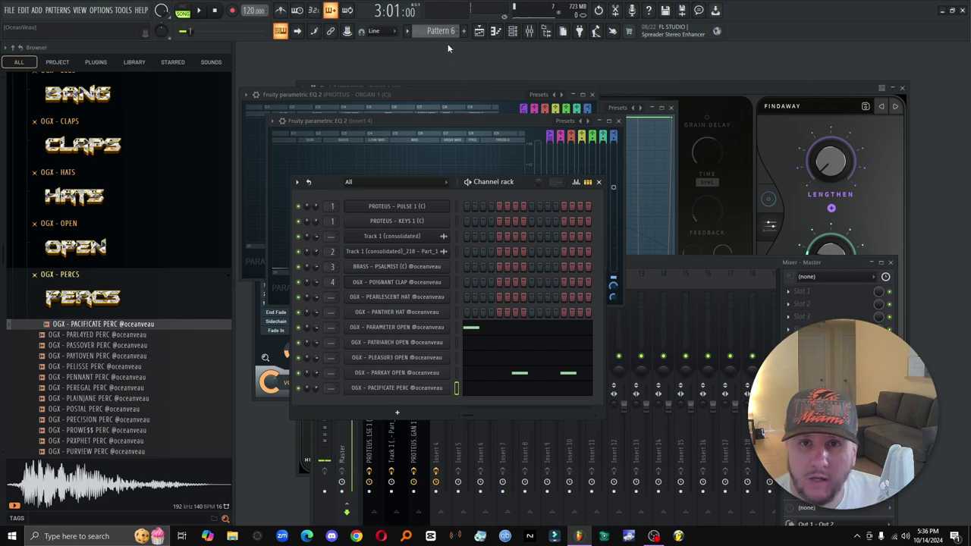
Step: Switch to Pattern 1 and collapse the OGX - PERCS folder in the browser
drag(444, 30, 444, 61)
click(141, 310)
scroll(133, 308, down, 5)
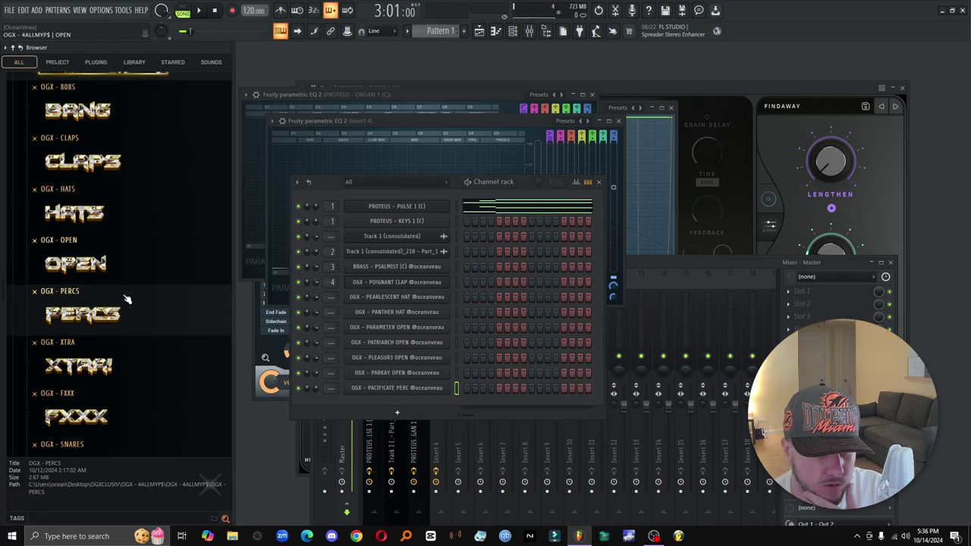
Step: Load PLUCK - PROXYSM from the PROTEUS folder of OGX - XTRA as a new channel and open its Pattern 7 piano roll
scroll(140, 315, up, 1)
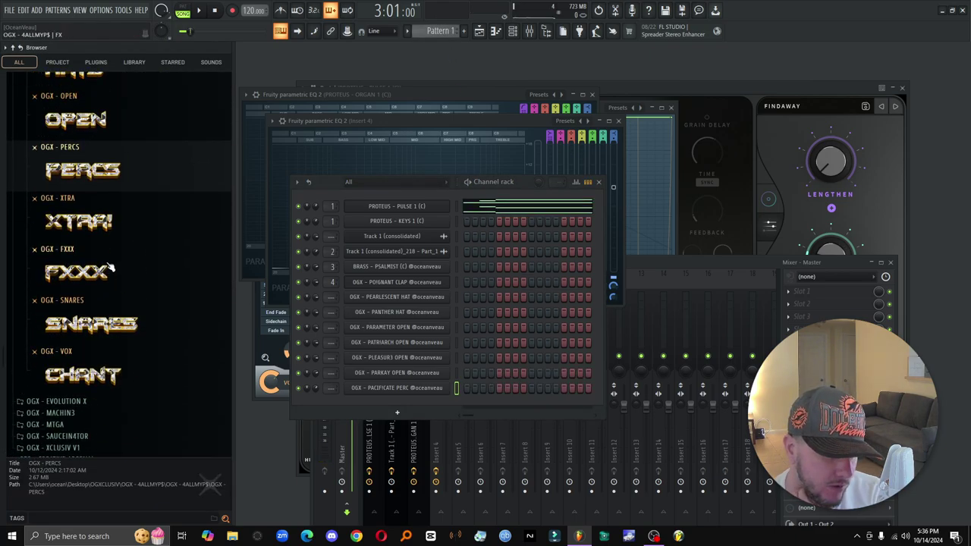
click(106, 228)
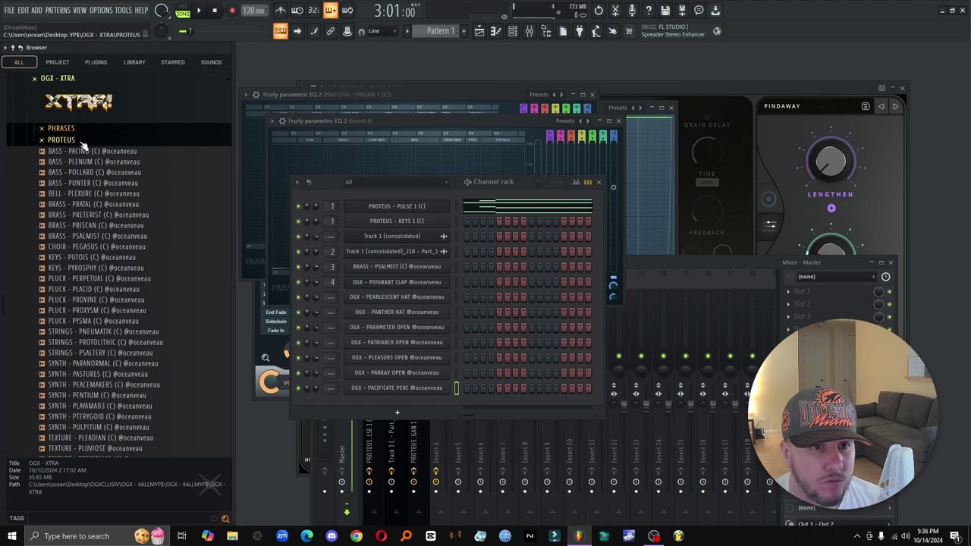
click(91, 310)
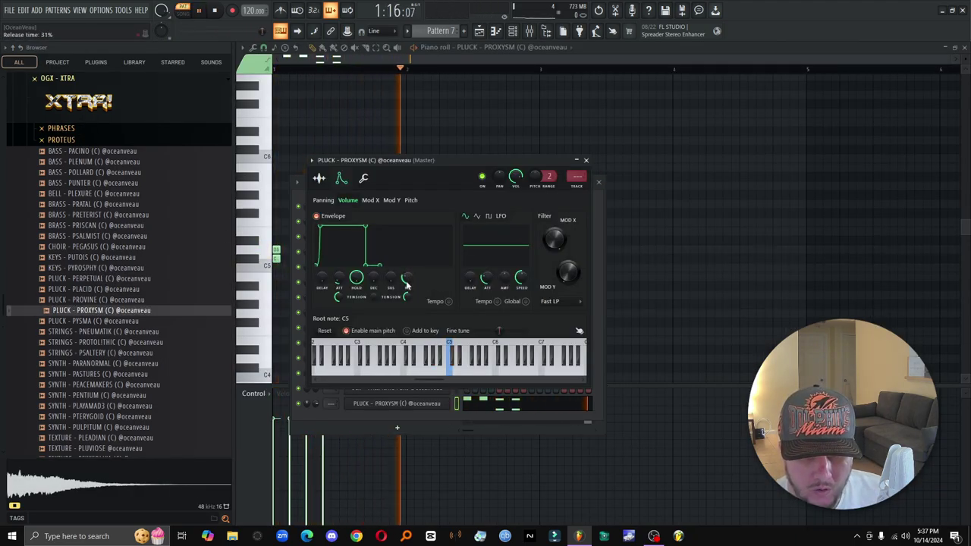
click(534, 409)
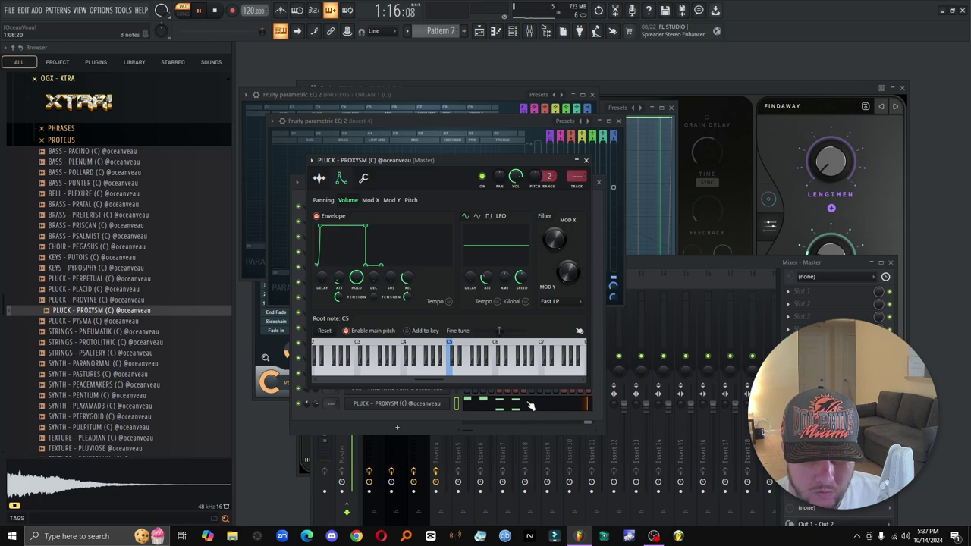
click(531, 406)
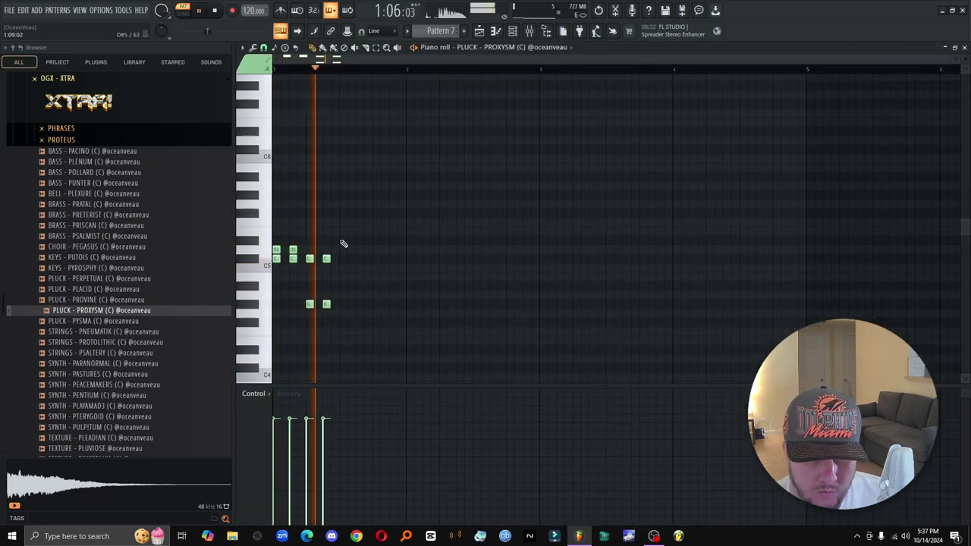
Step: Add D#5 notes at steps 9, 11 and 13 of bar 1 and an E5 note at step 15
drag(344, 243, 400, 230)
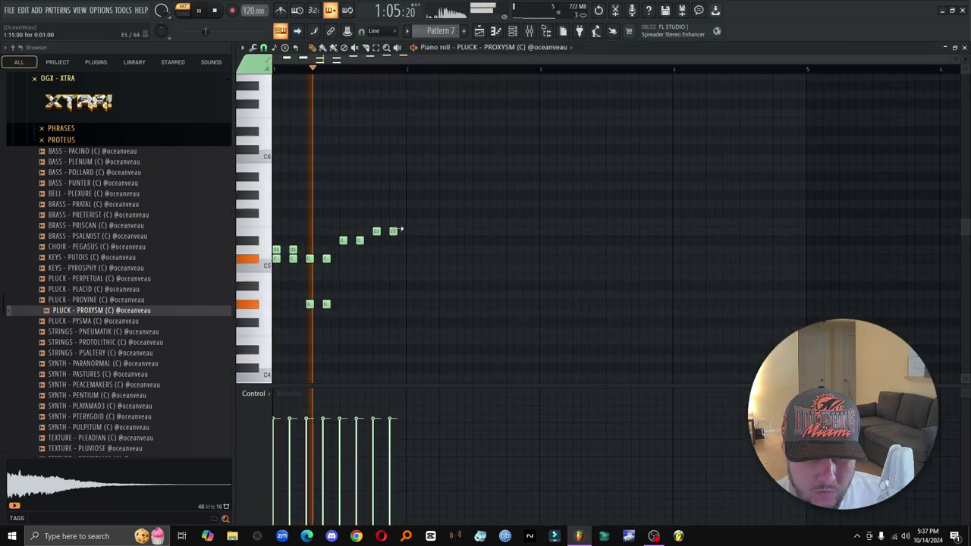
right_click(393, 230)
right_click(377, 231)
click(391, 231)
click(376, 239)
scroll(380, 237, down, 1)
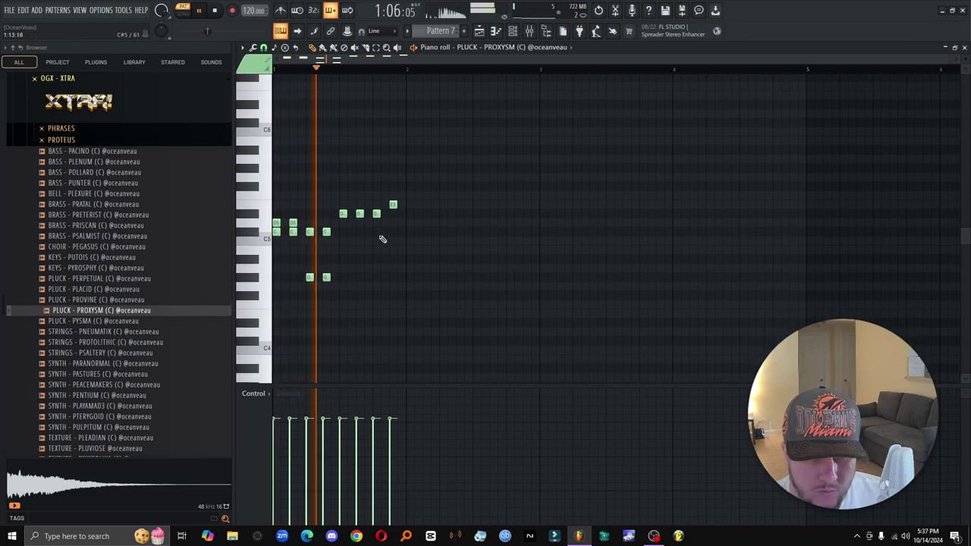
Step: Replace the D#5 at step 13 with a G#4, trying and removing G#4 notes at steps 9 and 11
right_click(376, 214)
click(376, 277)
click(359, 278)
click(343, 278)
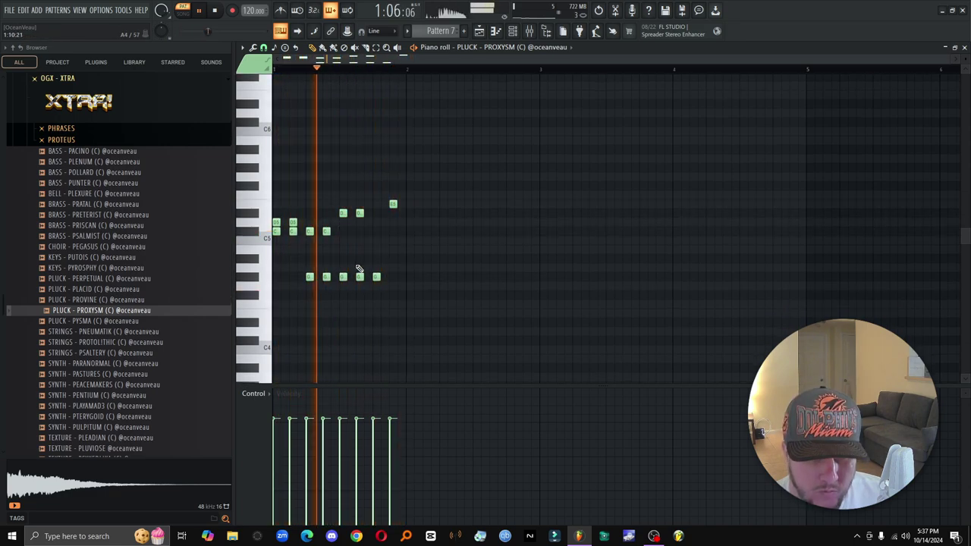
right_click(360, 277)
right_click(343, 277)
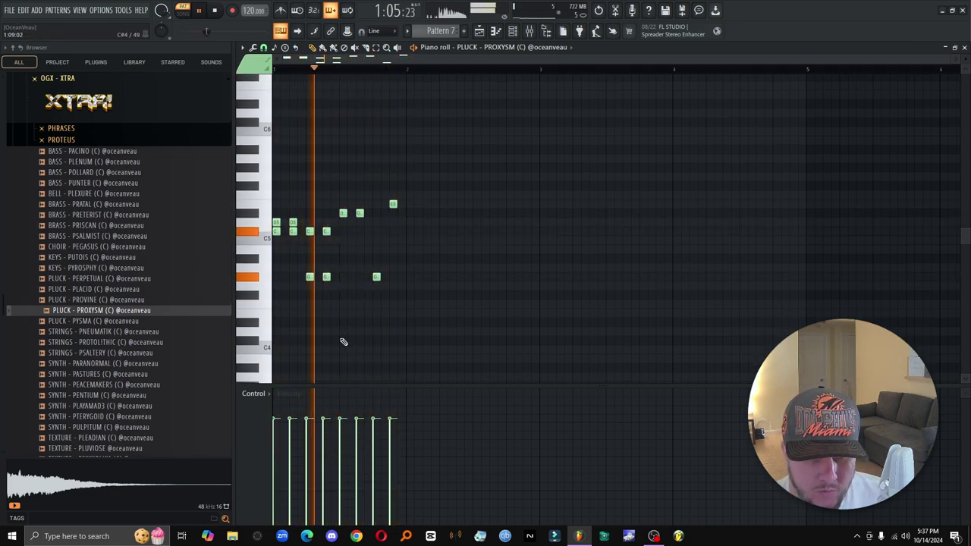
Step: Place low D4 notes at steps 9 and 11 of bar 1 beneath the upper pluck notes
click(342, 341)
click(359, 341)
click(377, 341)
right_click(376, 341)
right_click(359, 341)
drag(343, 341, 342, 332)
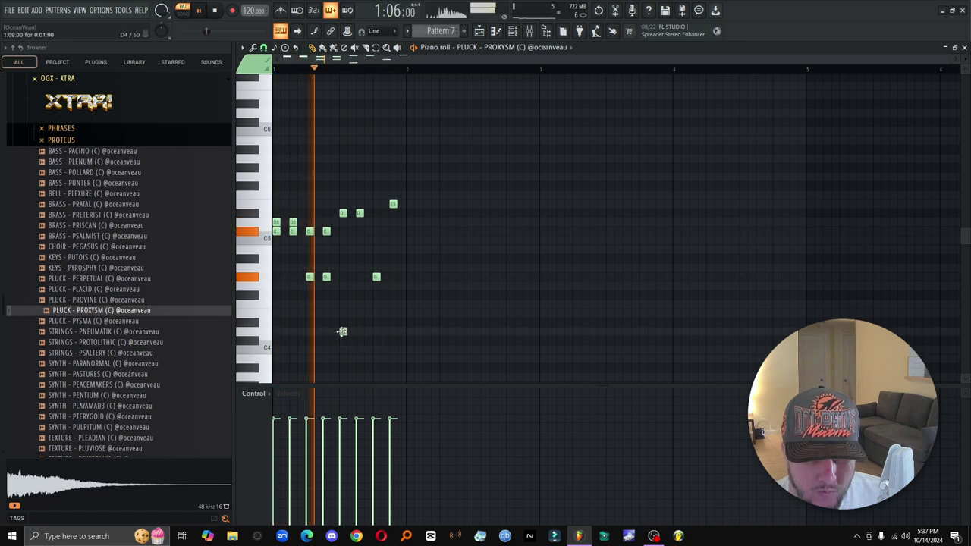
click(343, 332)
click(360, 332)
click(376, 340)
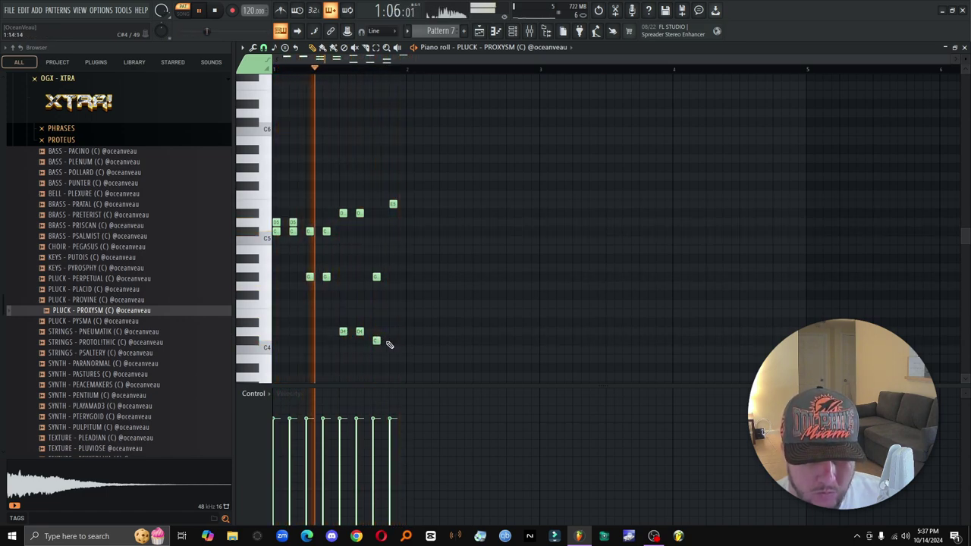
click(393, 323)
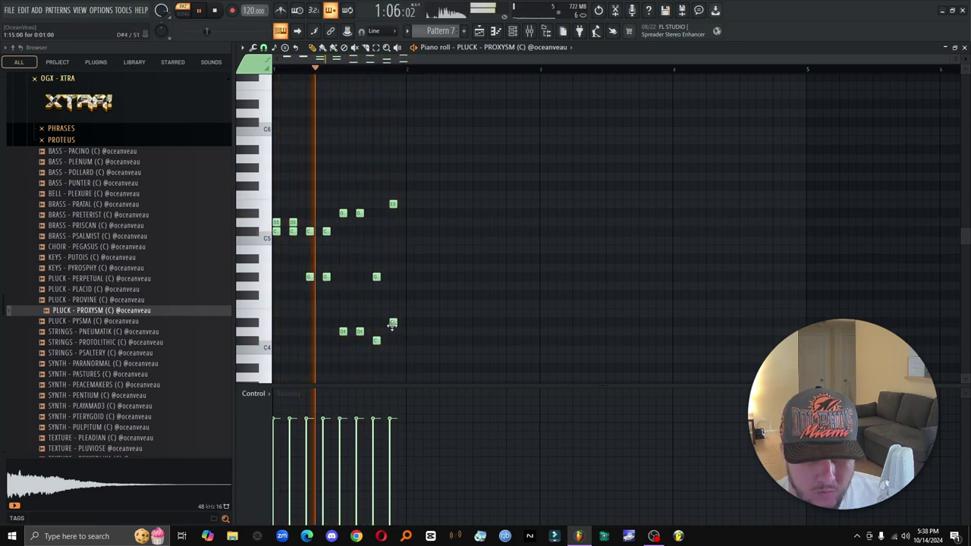
right_click(393, 324)
right_click(376, 341)
Step: Place an E4 note at step 13 and a G#4 at step 15, and select bar 1 of the pluck melody
click(377, 313)
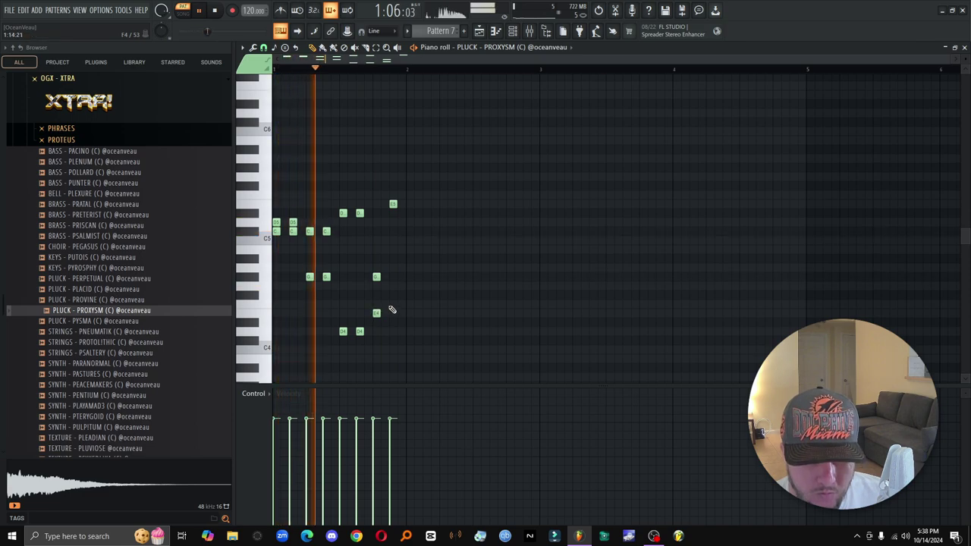
click(393, 295)
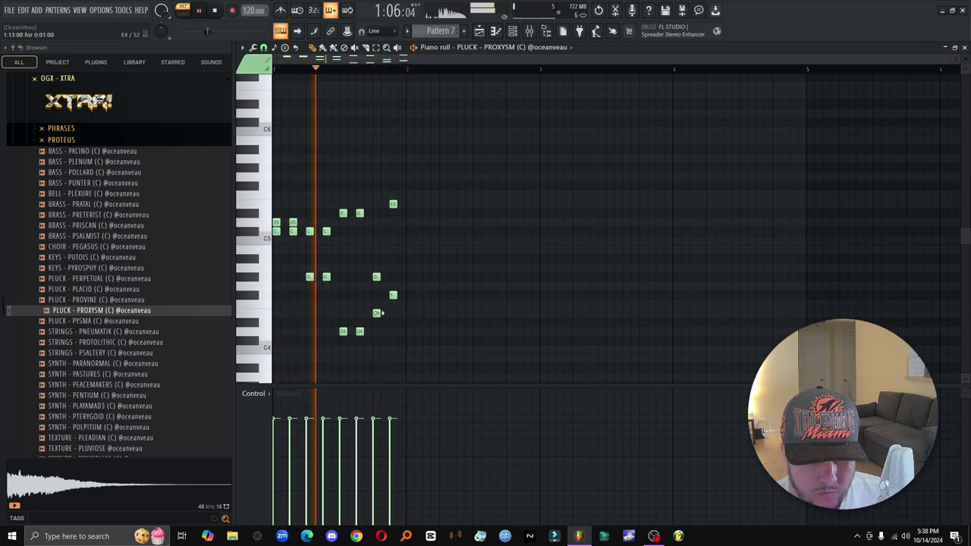
drag(393, 295, 393, 276)
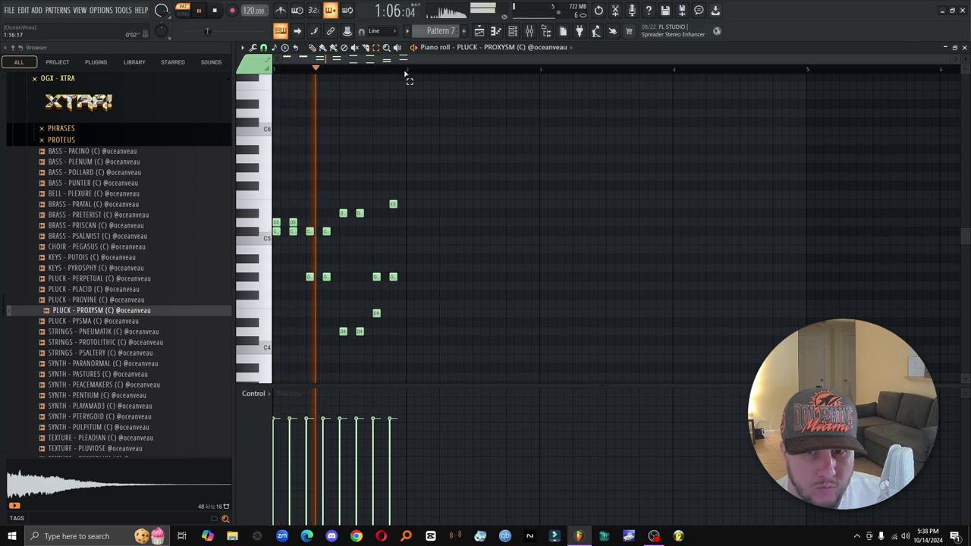
drag(406, 73, 273, 73)
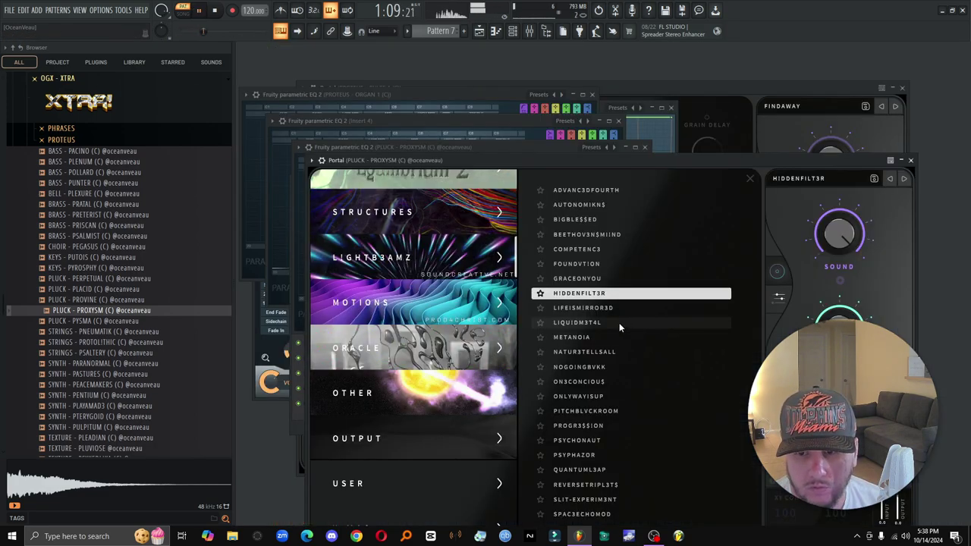
Step: Close the Portal effect window of the Pluck Proxysm mixer track and stop playback
click(911, 163)
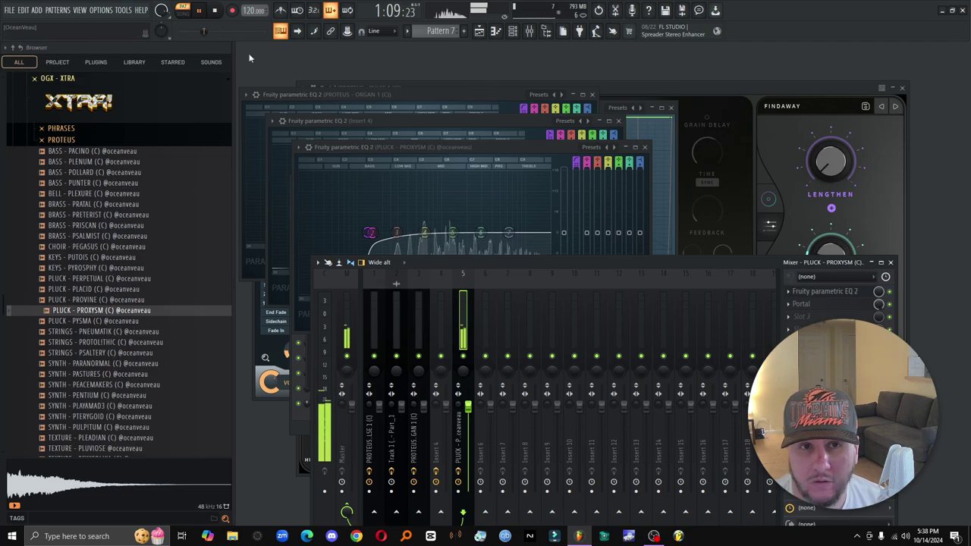
click(214, 11)
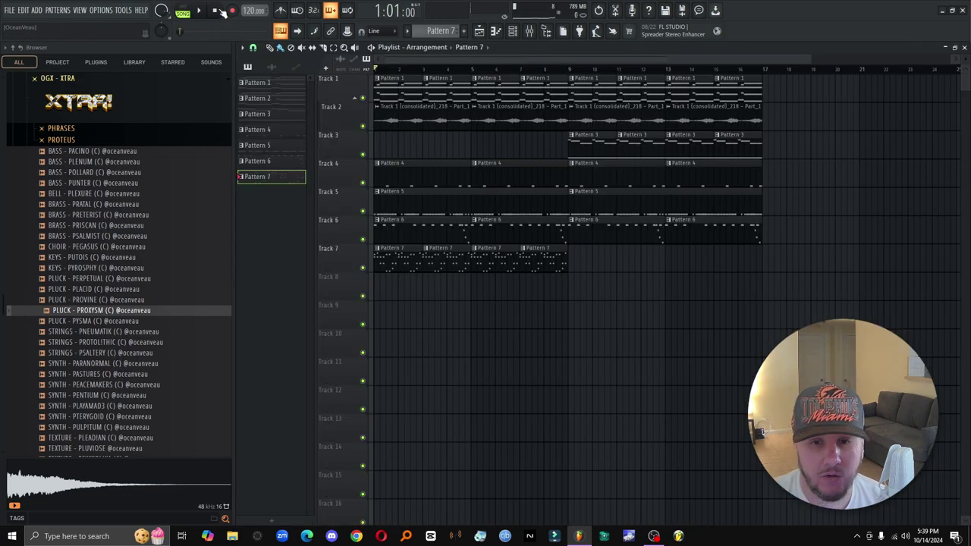
Step: Review the two-bar Pluck Proxysm melody of Pattern 7 in the piano roll and return to the playlist
double_click(400, 260)
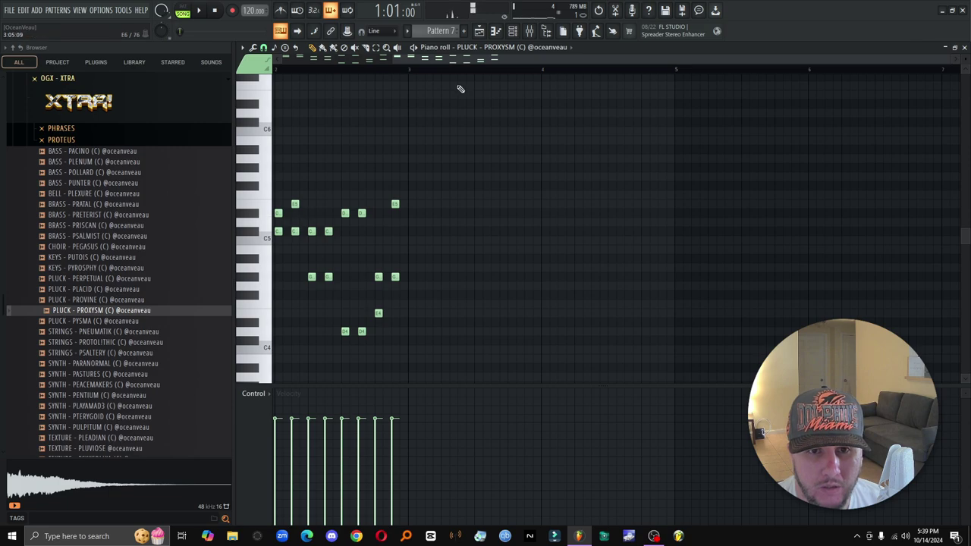
key(ctrl+b)
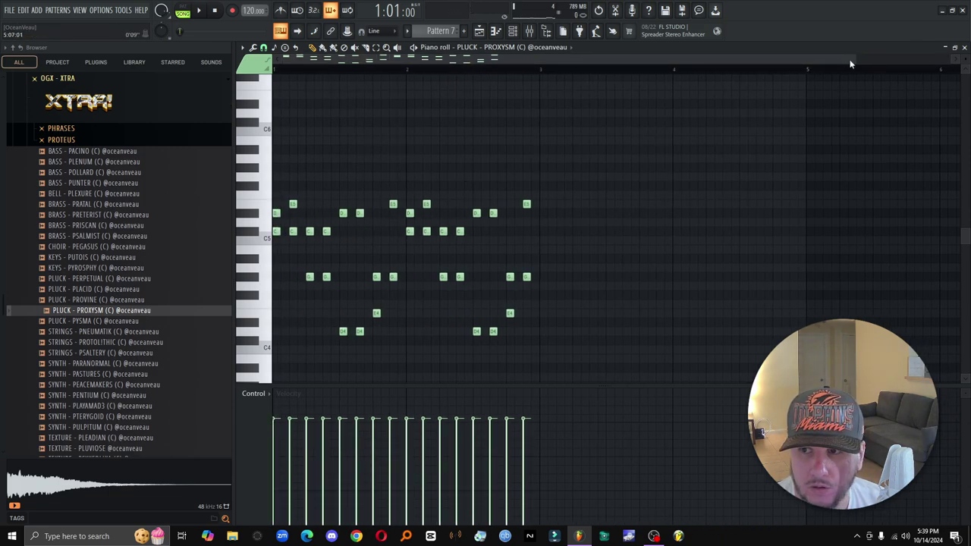
drag(853, 59, 742, 61)
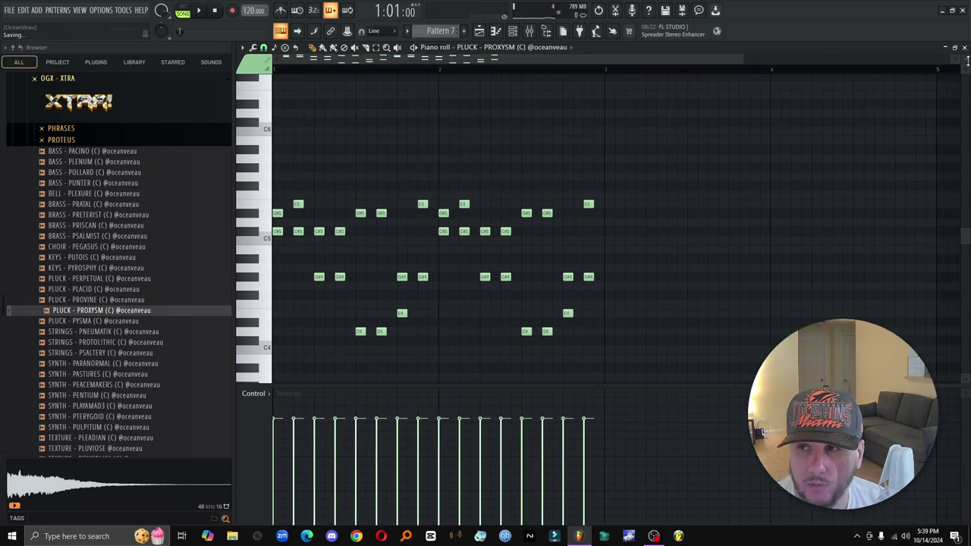
click(965, 48)
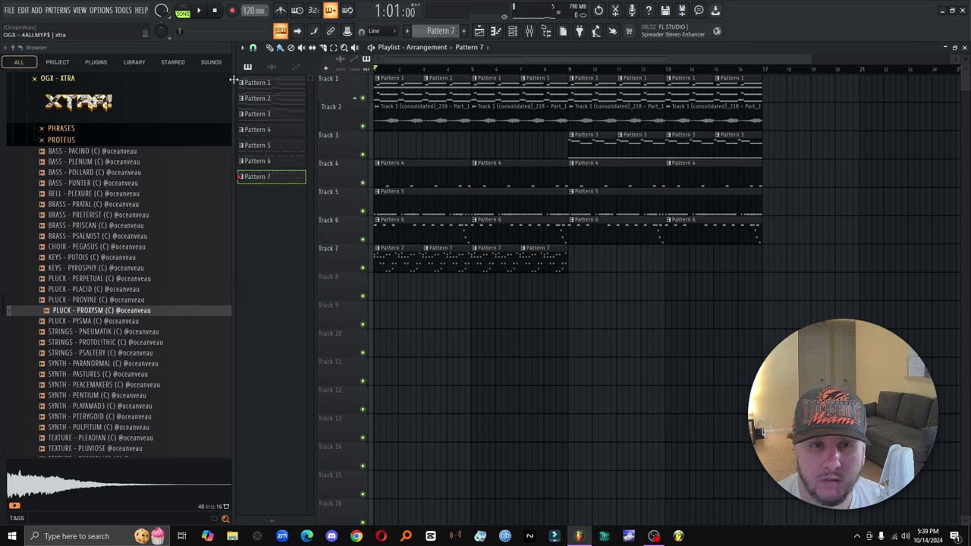
Step: Place Pattern 7 clips at bars 1 and 3 of Track 8 and consolidate the track from its start to a WAV audio clip
drag(410, 296, 353, 296)
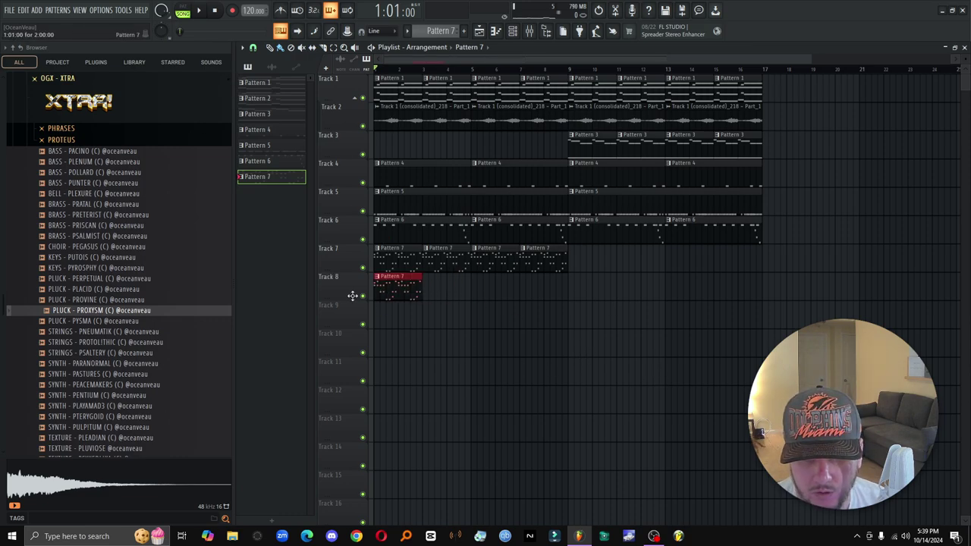
click(450, 294)
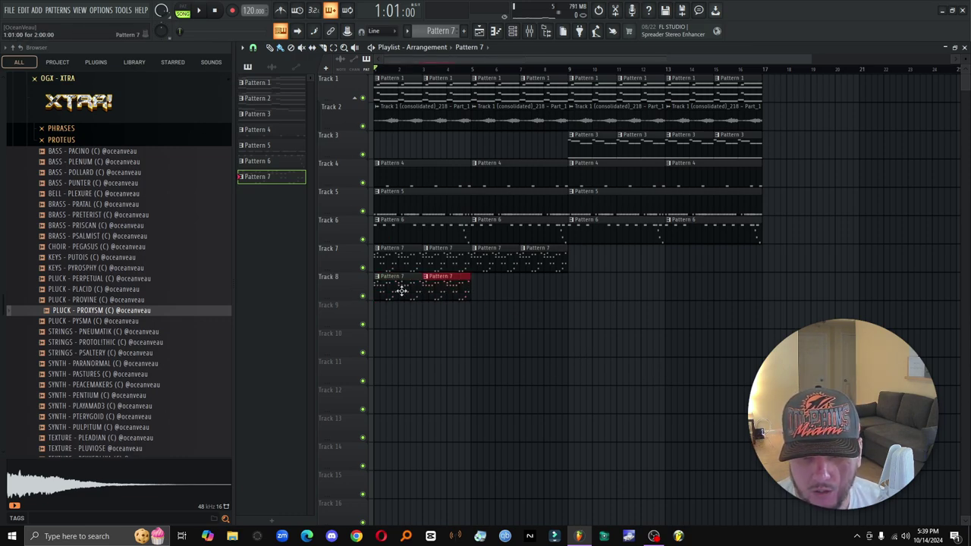
right_click(342, 296)
click(454, 438)
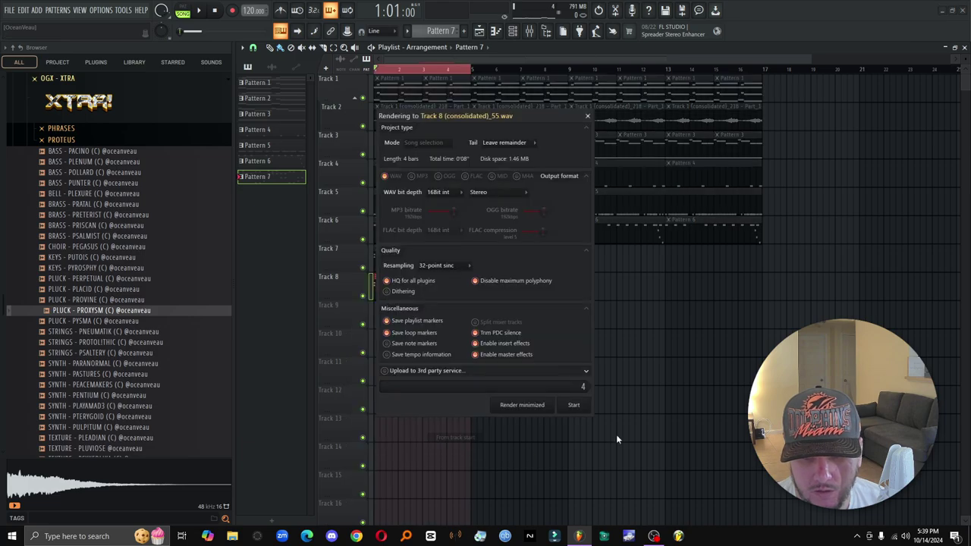
click(575, 406)
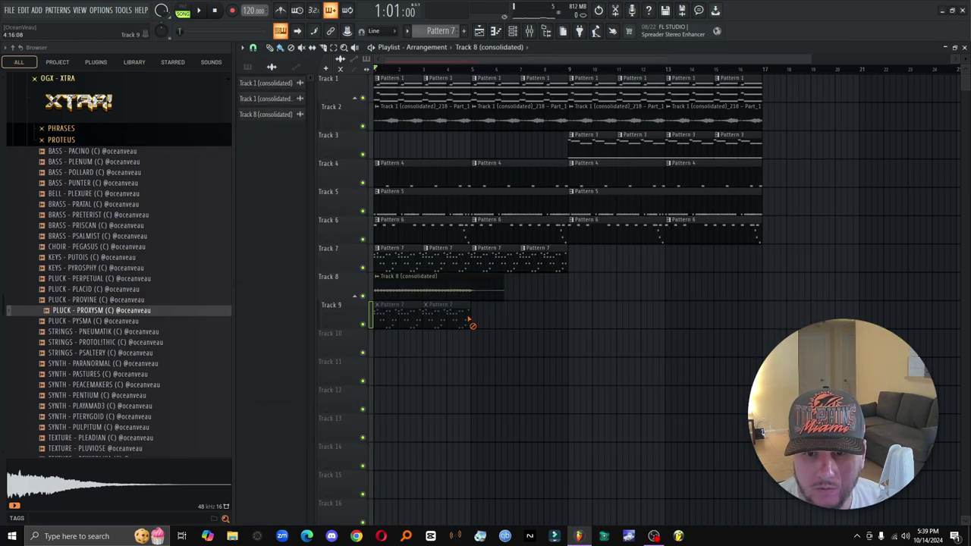
Step: Delete the leftover Pattern 7 clips from Track 9 and move the trimmed consolidated Track 8 clip to bar 9, stretched to bar 17
right_click(471, 324)
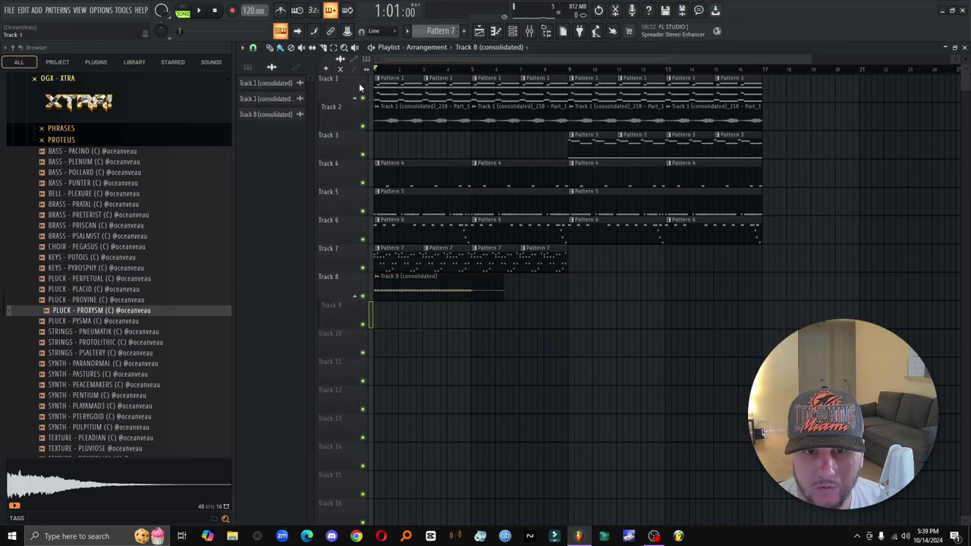
right_click(490, 298)
drag(431, 292, 623, 296)
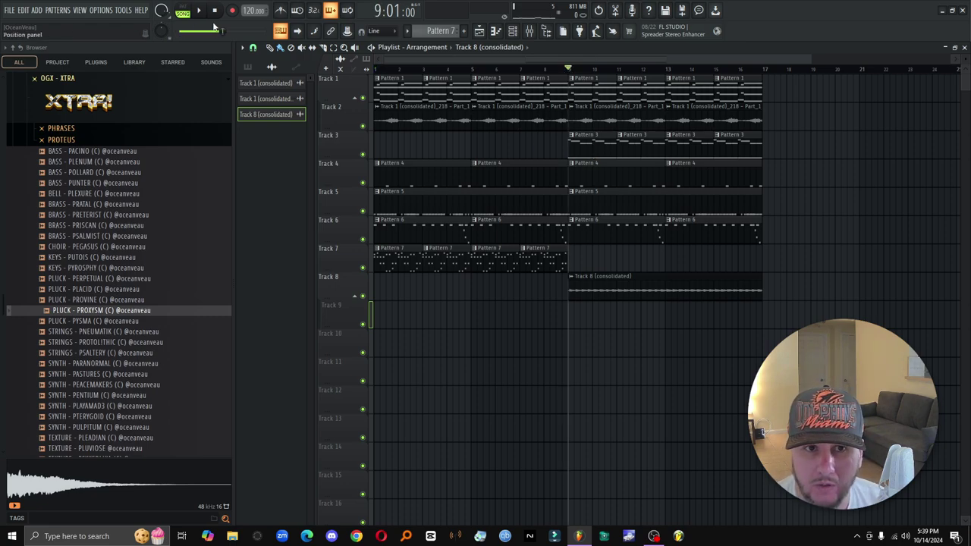
Step: Play the arrangement from bar 9 and open the channel settings of the consolidated Track 8 clip
key(space)
double_click(619, 291)
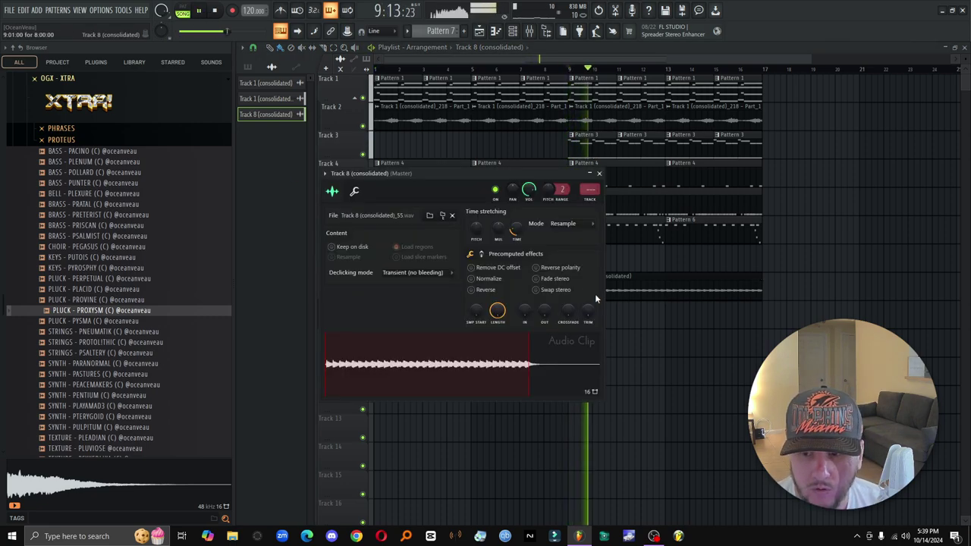
click(599, 173)
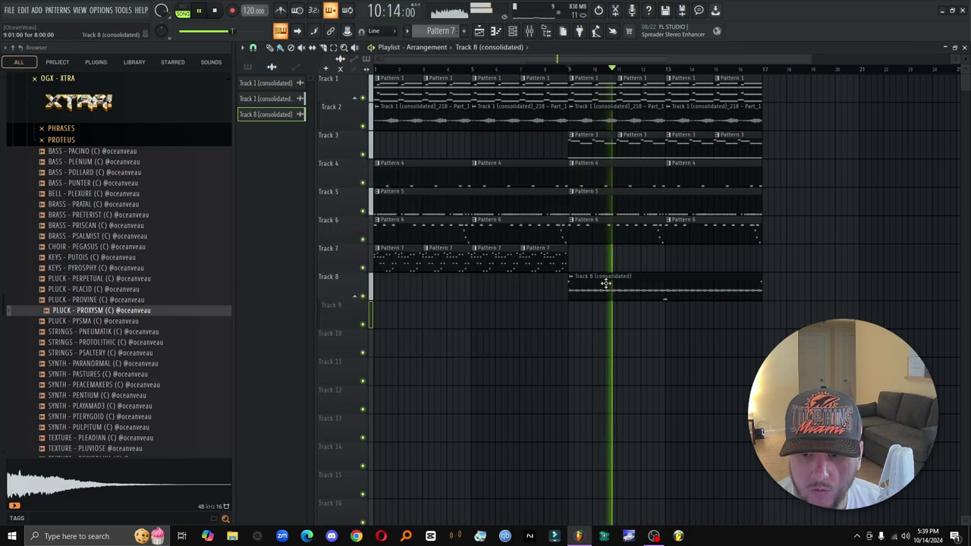
double_click(606, 283)
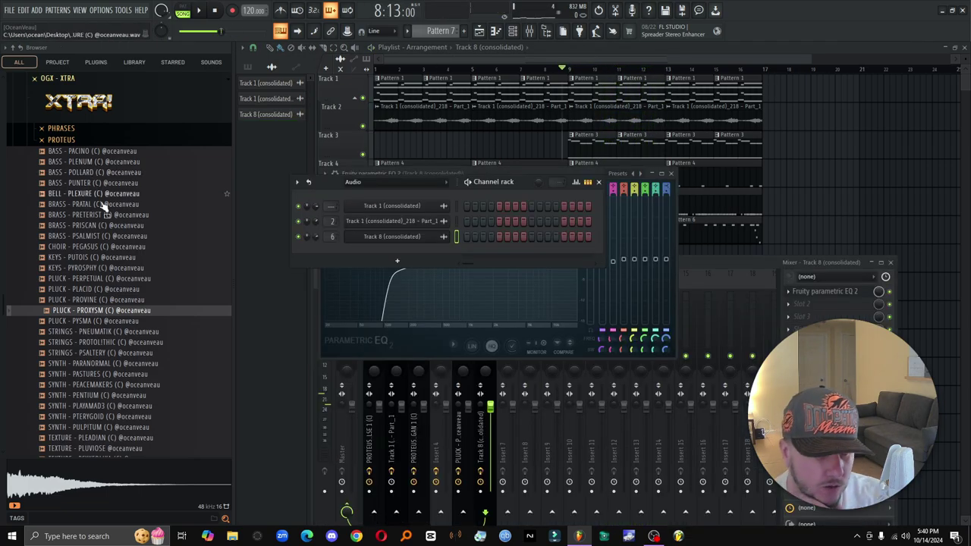
Step: Add OGX - PELECOID FX from the OGX - FXXX folder to the playlist as an audio clip and open its channel settings
scroll(104, 207, down, 4)
scroll(134, 314, up, 6)
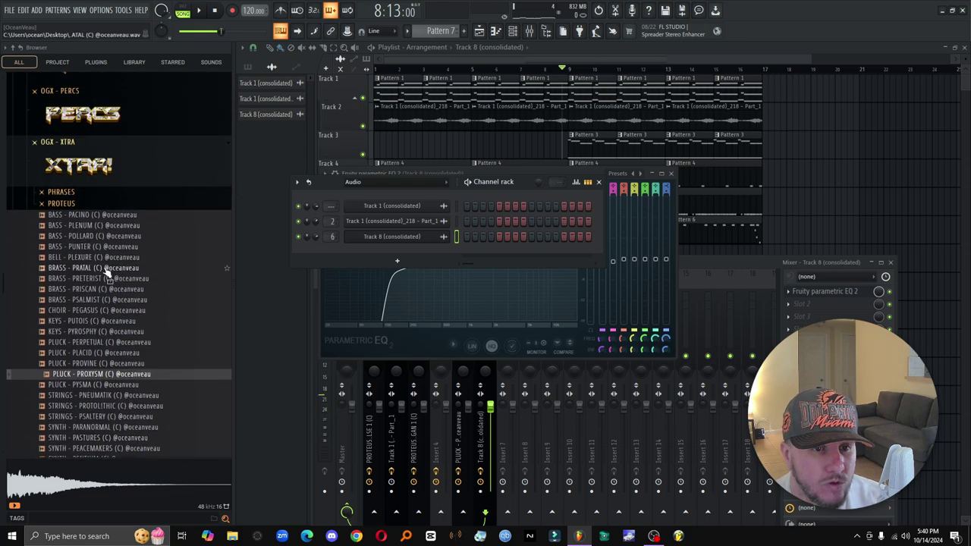
click(91, 169)
click(97, 152)
click(130, 247)
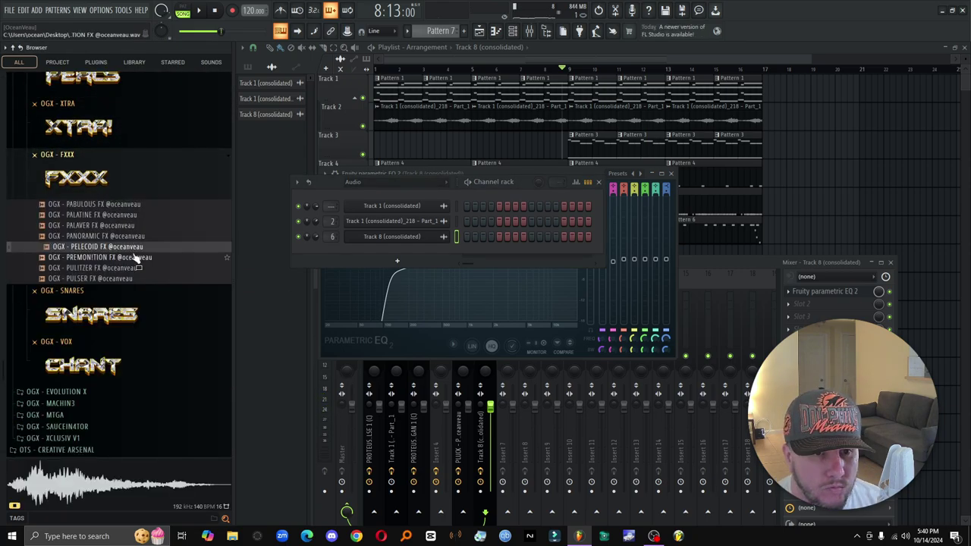
drag(139, 256, 857, 239)
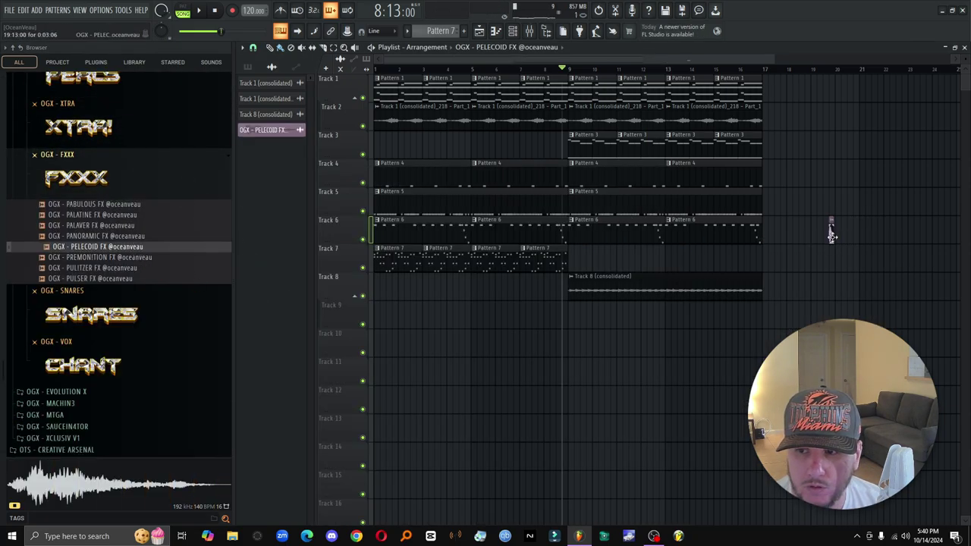
double_click(547, 317)
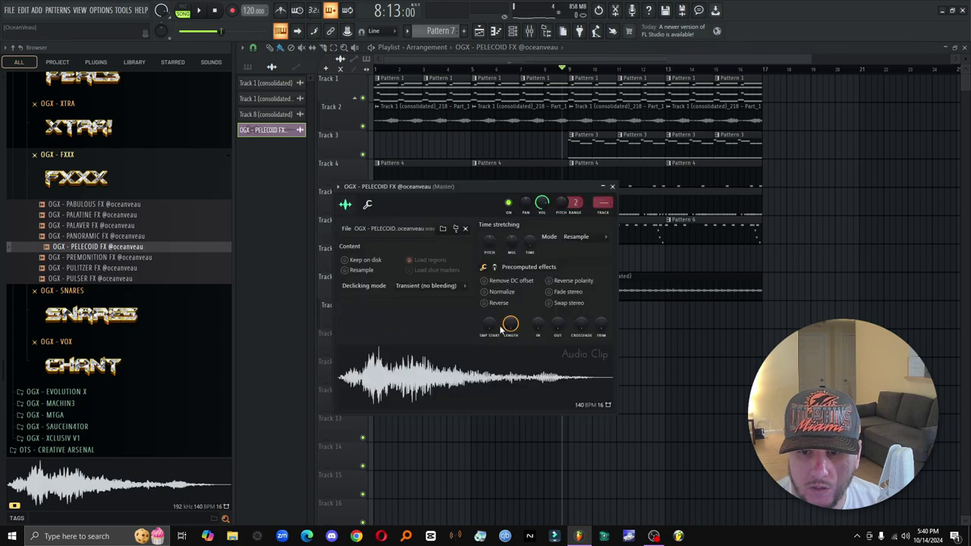
Step: Reverse the OGX - PELECOID FX sample and reposition its Track 9 clip near bar 9, adjusting the playlist snap
click(484, 304)
click(612, 186)
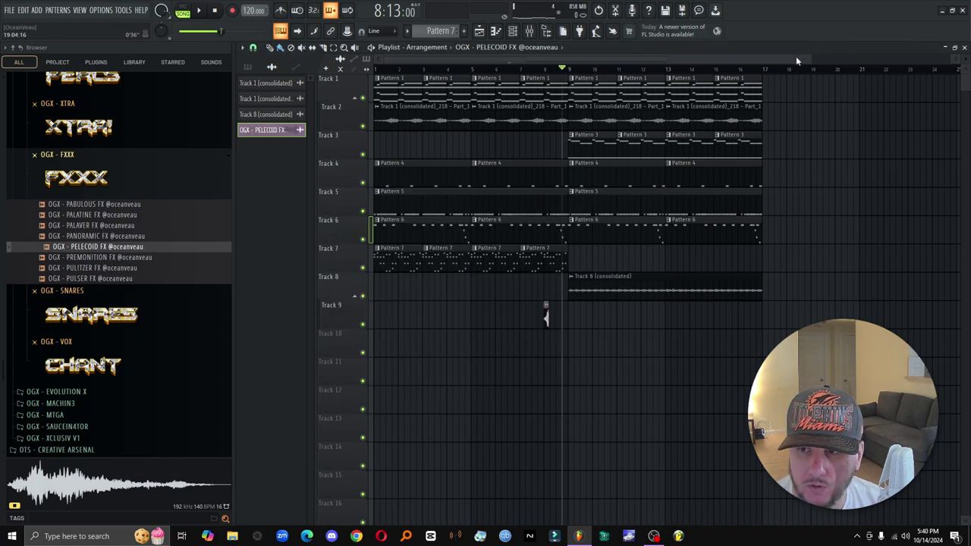
drag(804, 59, 547, 59)
drag(575, 317, 701, 314)
click(254, 48)
click(273, 95)
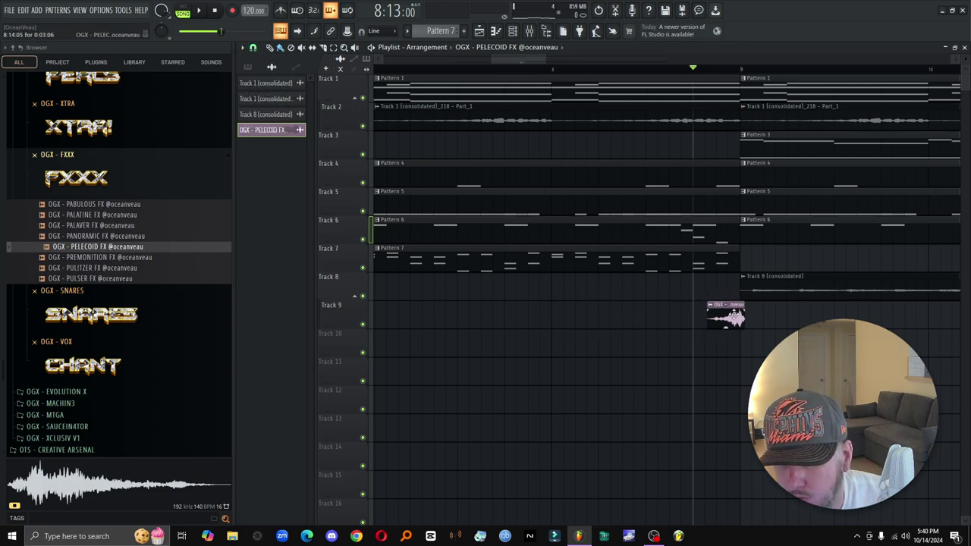
Step: Stretch the reversed FX clip on Track 9 and trim its end to bar 9, playing the transition to check it
key(space)
key(space)
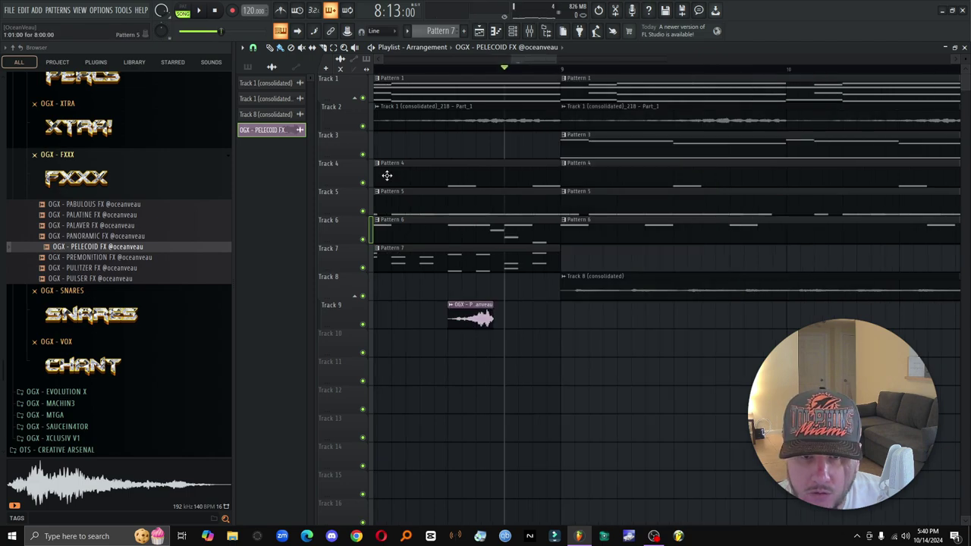
drag(494, 327, 544, 333)
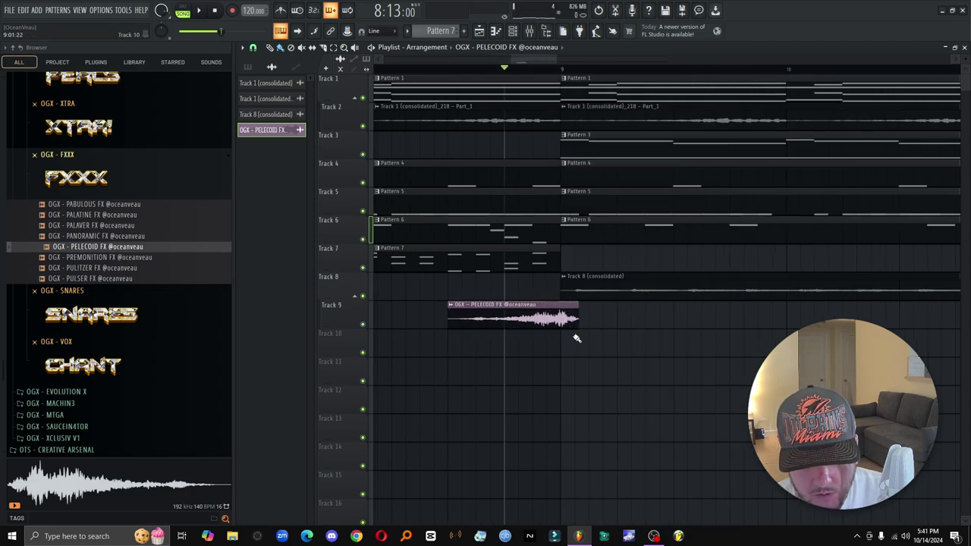
key(space)
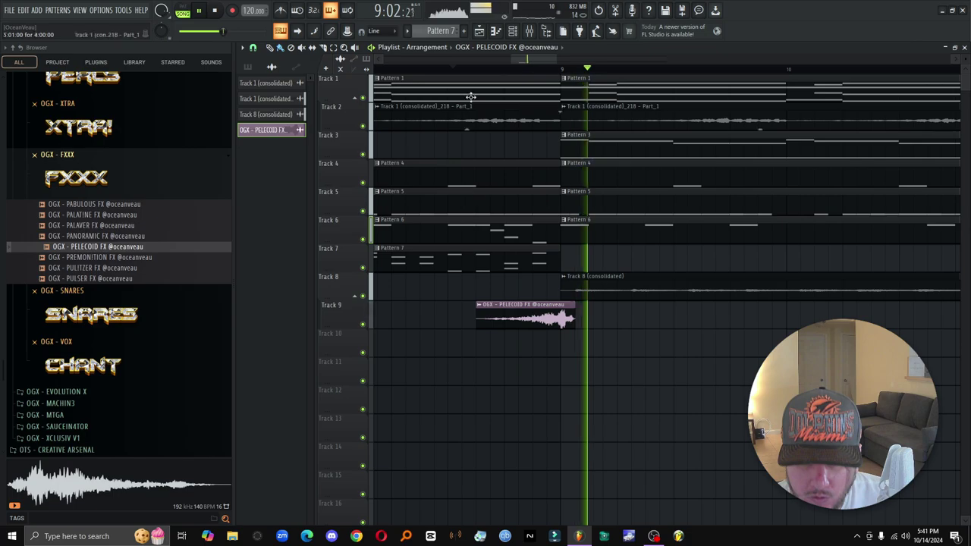
key(space)
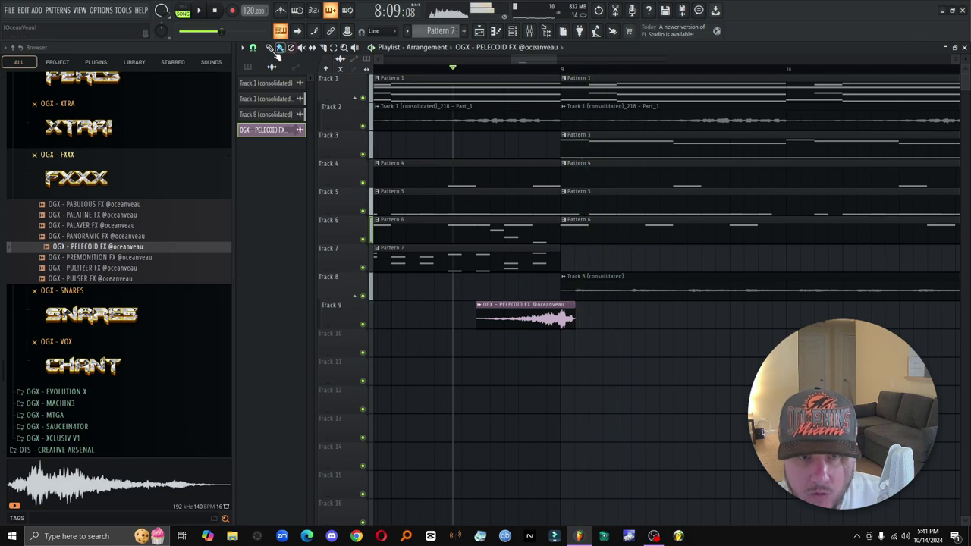
key(space)
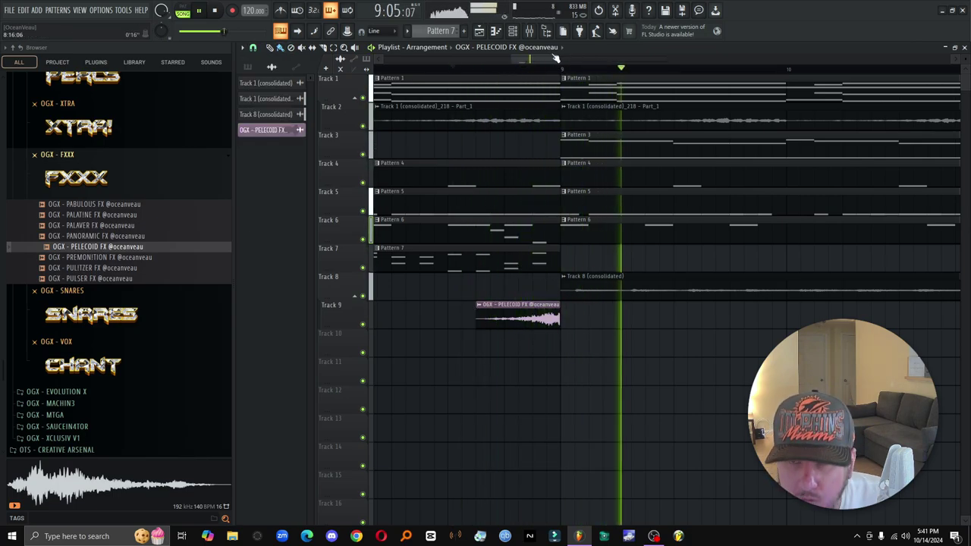
key(space)
Step: Add Fruity Reeverb 2 to slot 2 of the PELECOID FX mixer track and play the transition with the reverb
click(530, 31)
click(789, 305)
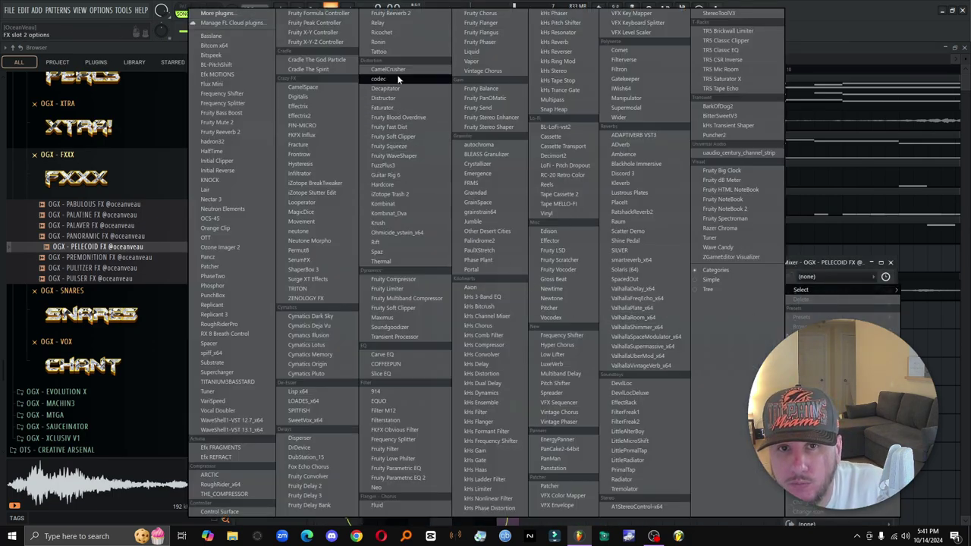
click(389, 12)
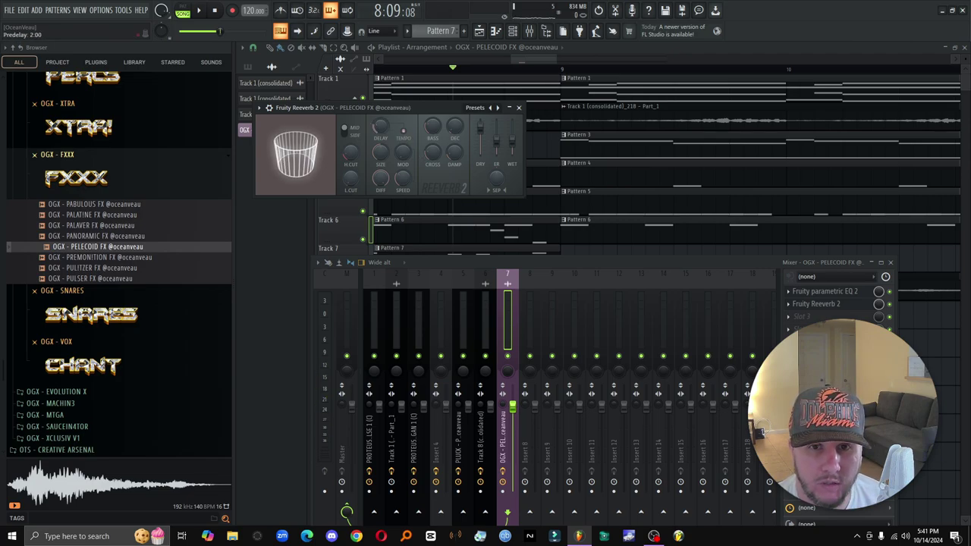
key(space)
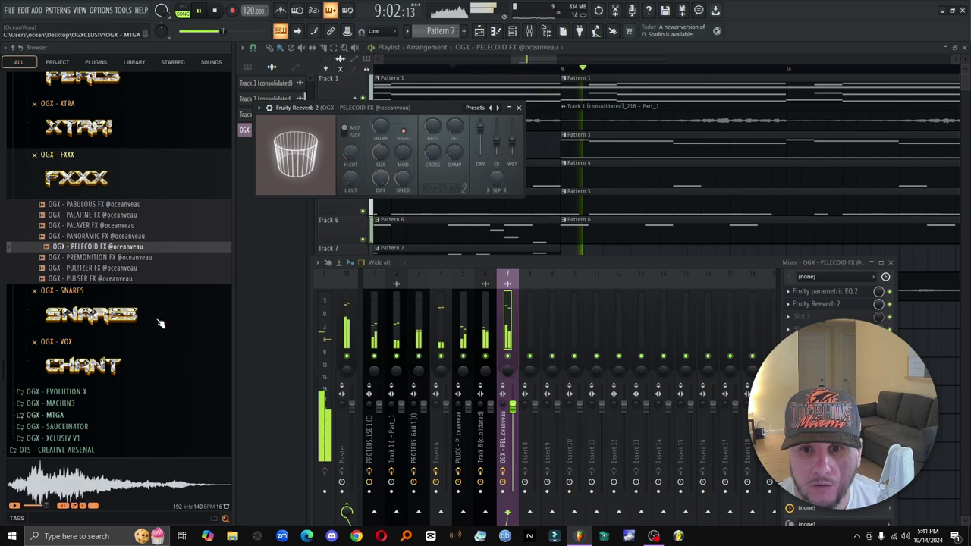
key(space)
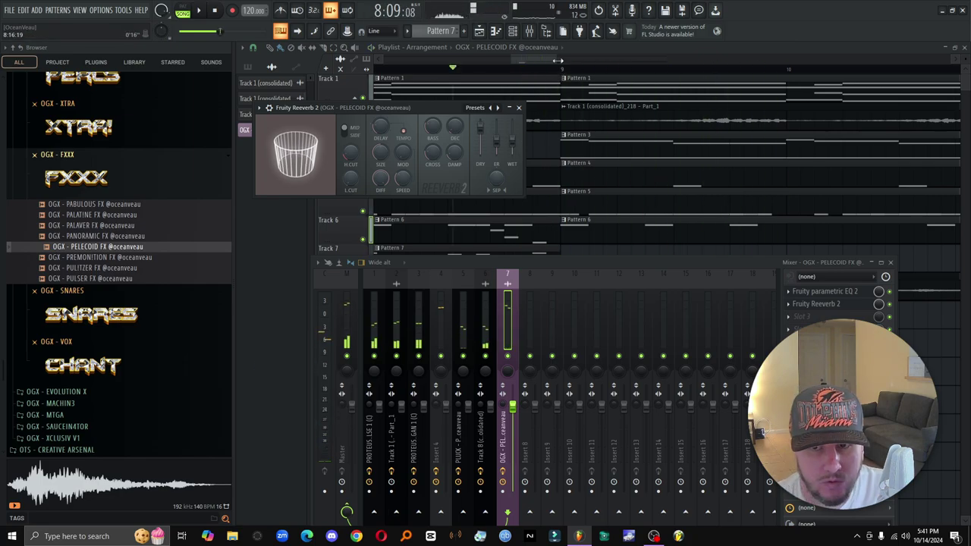
drag(557, 59, 704, 59)
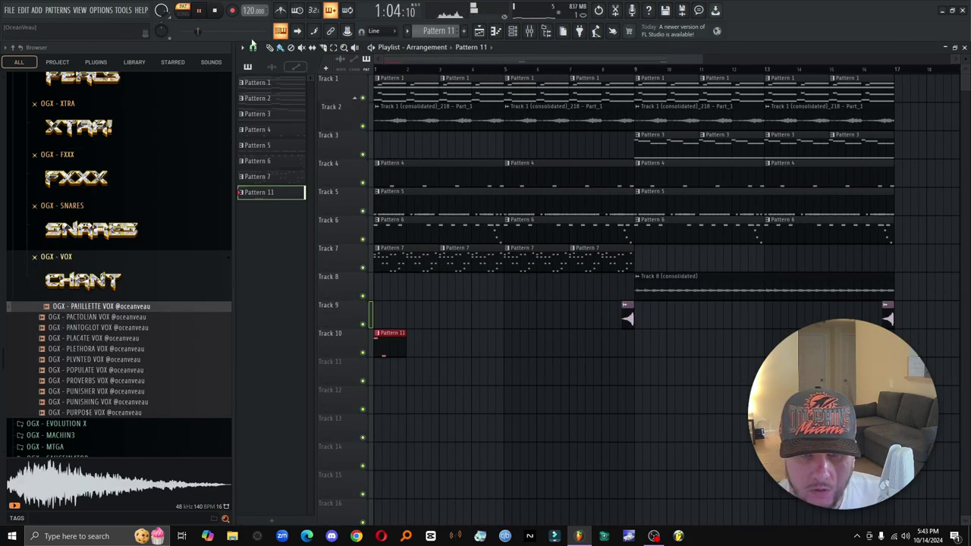
Step: Play the arrangement in song mode and place a Pattern 11 clip at bar 9 of Track 10
key(space)
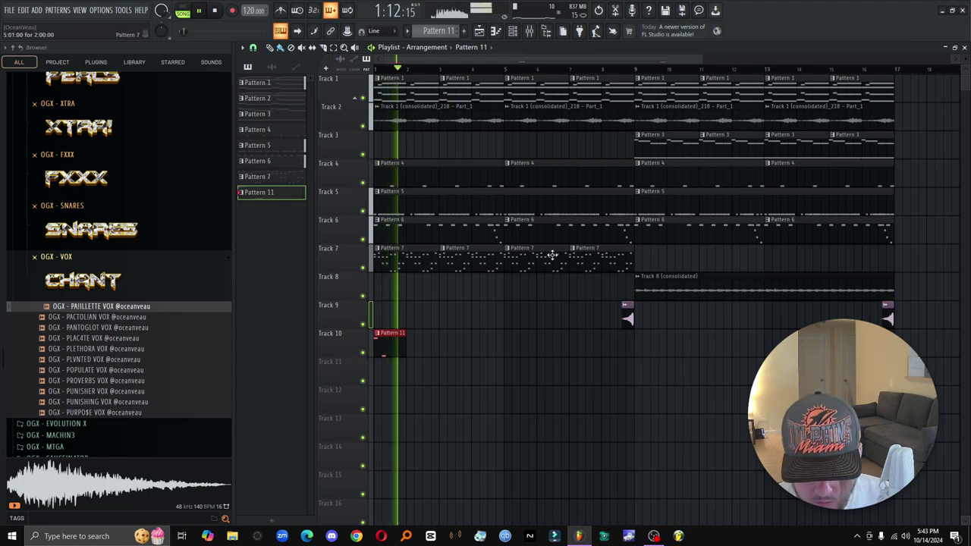
click(635, 352)
click(964, 47)
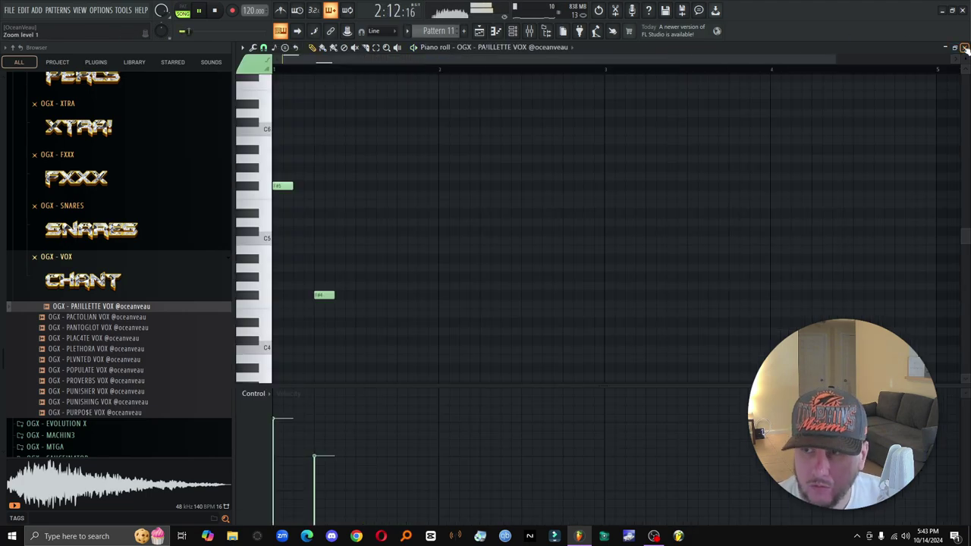
click(964, 47)
Step: Audition samples in the OGX - 808S folder and add OGX - PHARCYDE 808 to the channel rack
click(126, 294)
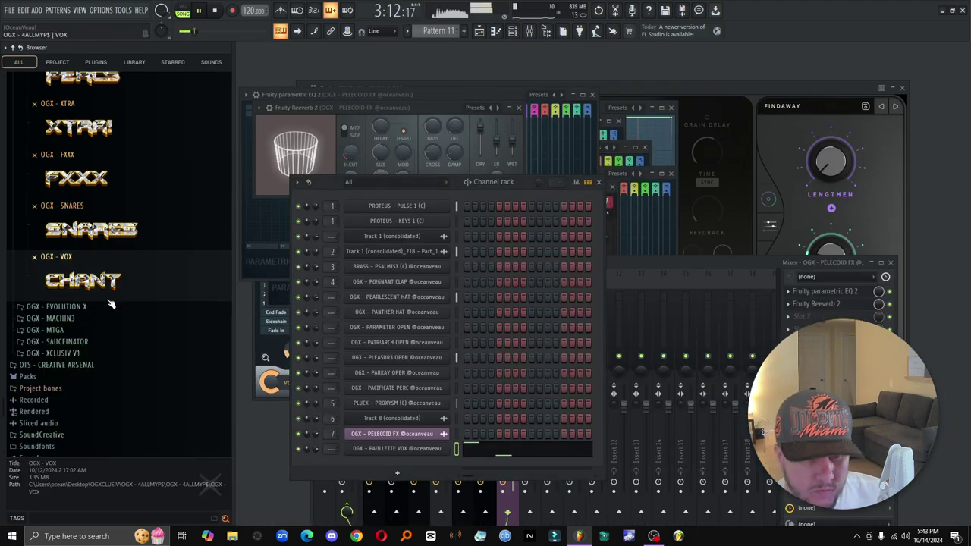
scroll(114, 311, up, 2)
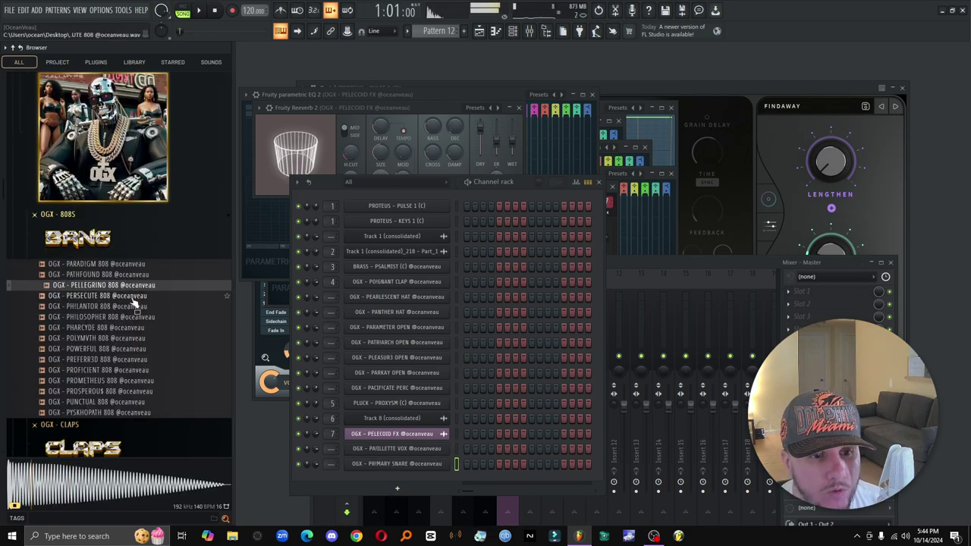
click(133, 298)
click(137, 319)
click(140, 329)
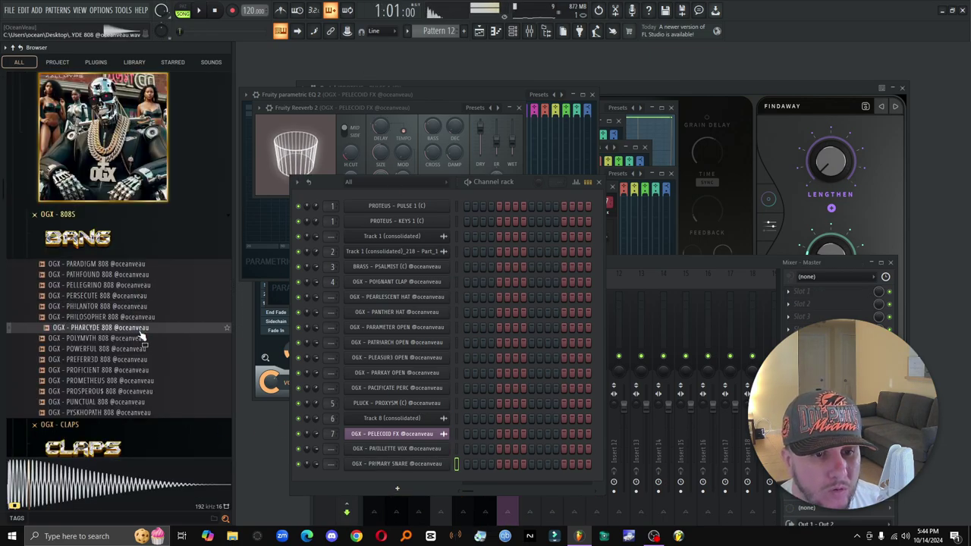
drag(140, 331, 396, 486)
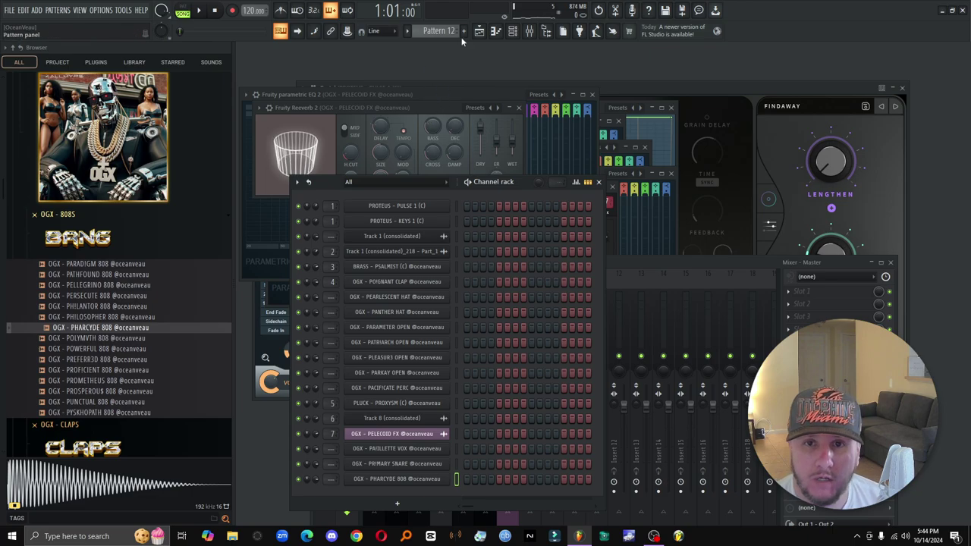
Step: Enable Cut itself for the OGX - PHARCYDE 808 channel and open its piano roll in Pattern 13
right_click(486, 444)
click(488, 449)
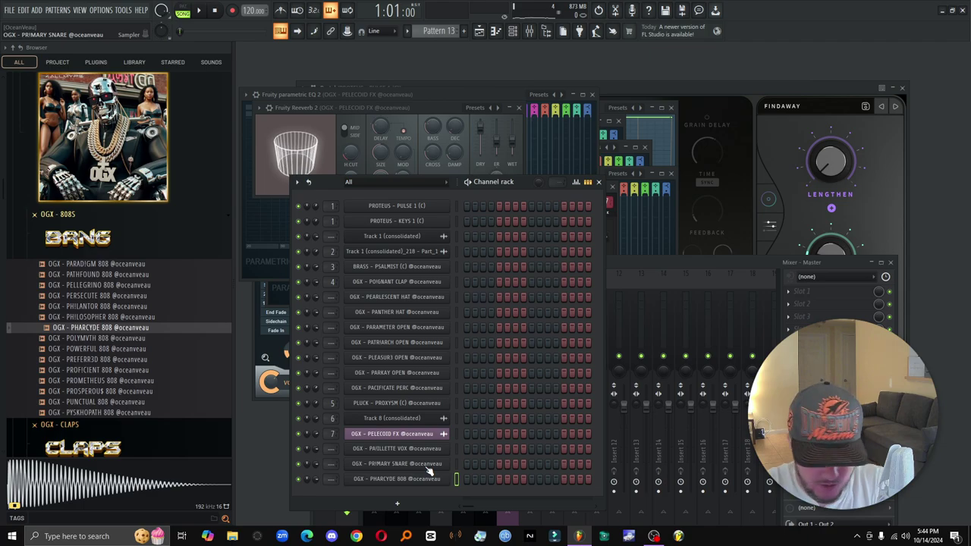
right_click(430, 479)
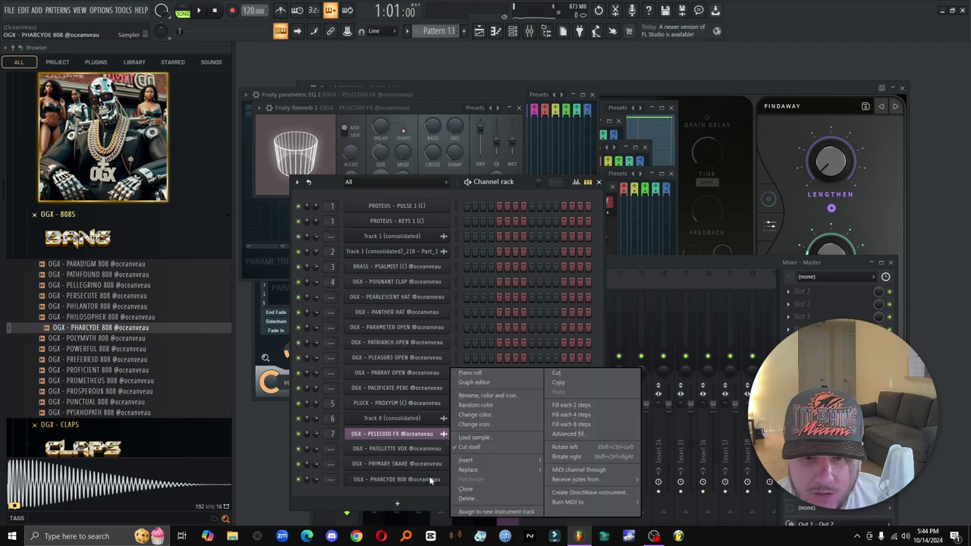
click(471, 373)
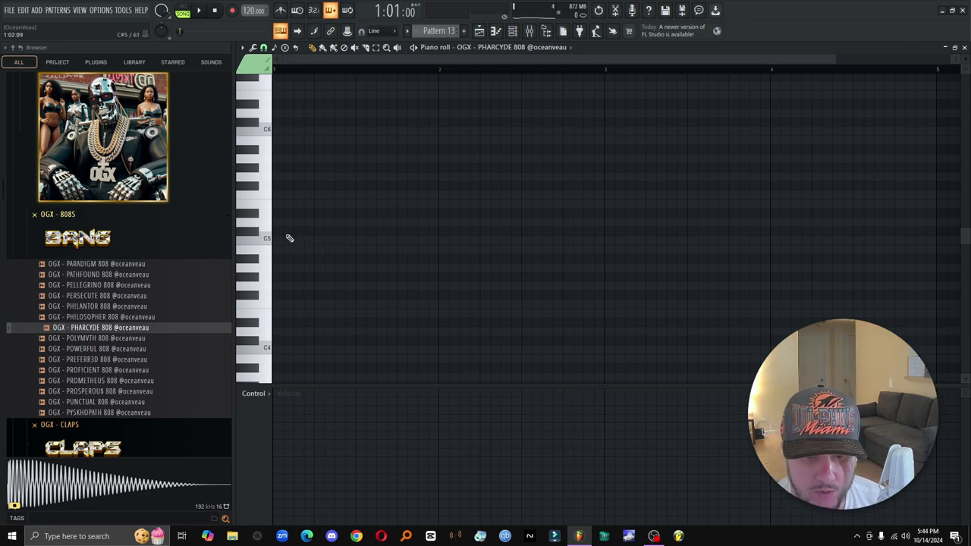
Step: Draw a spaced C#5 808 bassline from bar 1 into bar 4 of Pattern 13, with two back-to-back notes late in bar 2
click(342, 231)
key(space)
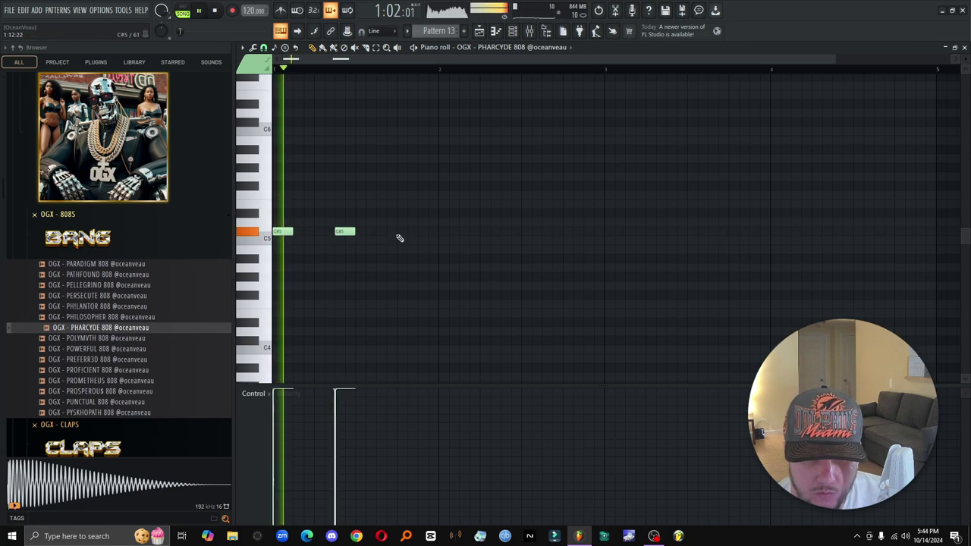
click(405, 231)
click(469, 230)
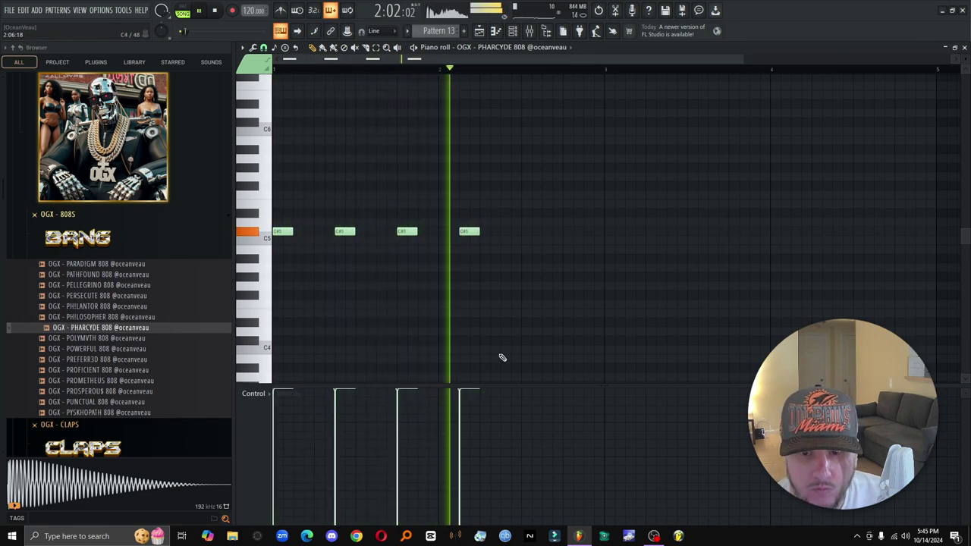
click(550, 231)
click(562, 232)
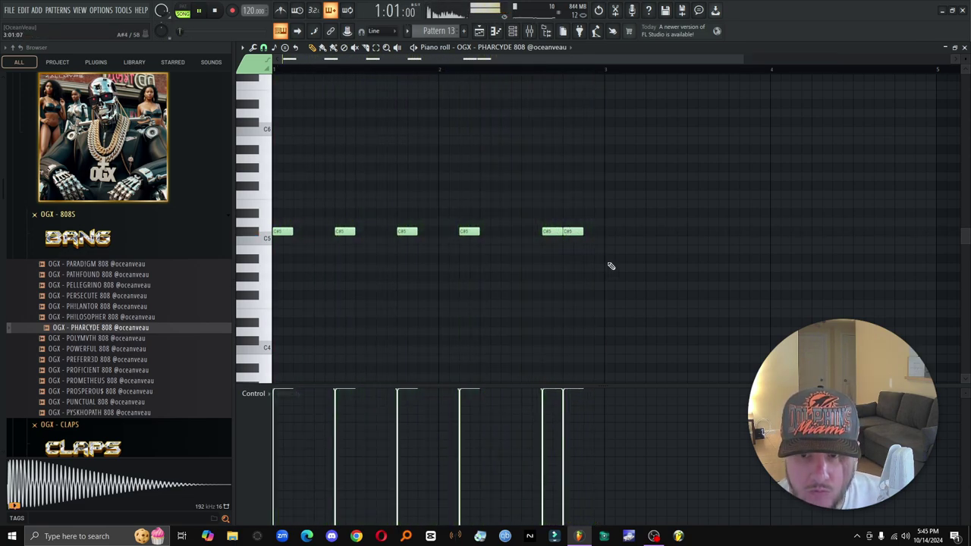
click(610, 231)
click(675, 232)
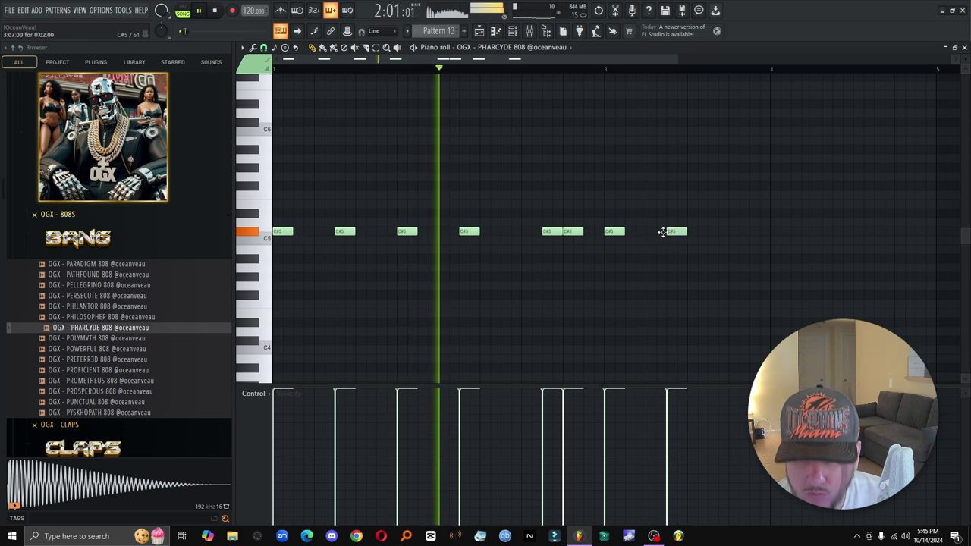
click(738, 232)
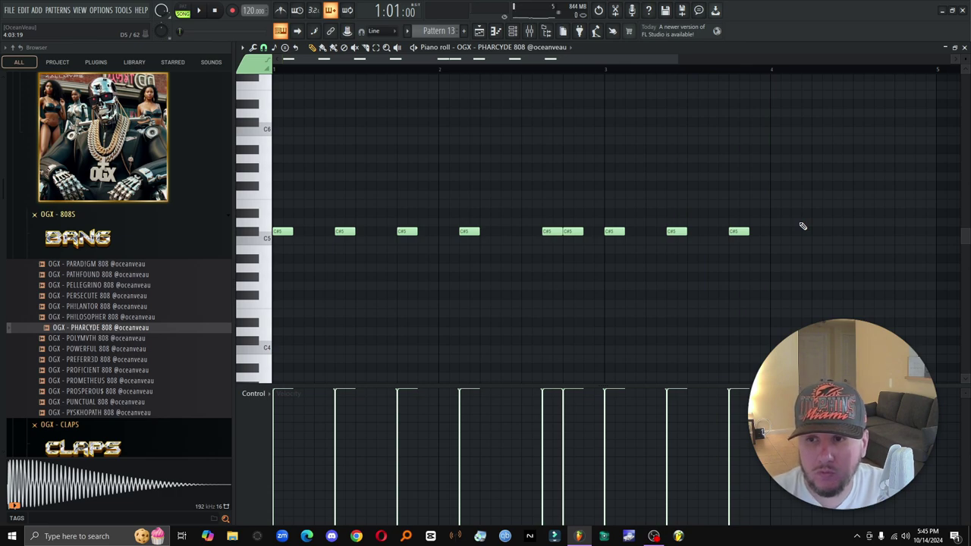
Step: Finish bar 4 of the bassline with a run from C#5 through E5 and G#5 to C#6, descending back to D#5
click(793, 231)
click(815, 204)
click(834, 168)
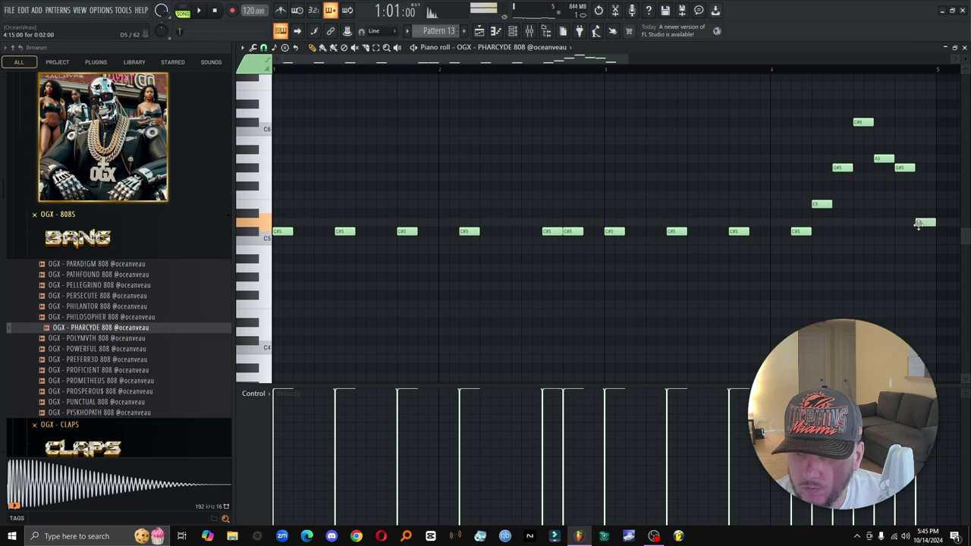
Step: Place Pattern 13 at bar 1 of Track 11 only and play the arrangement with the 808
click(483, 31)
key(space)
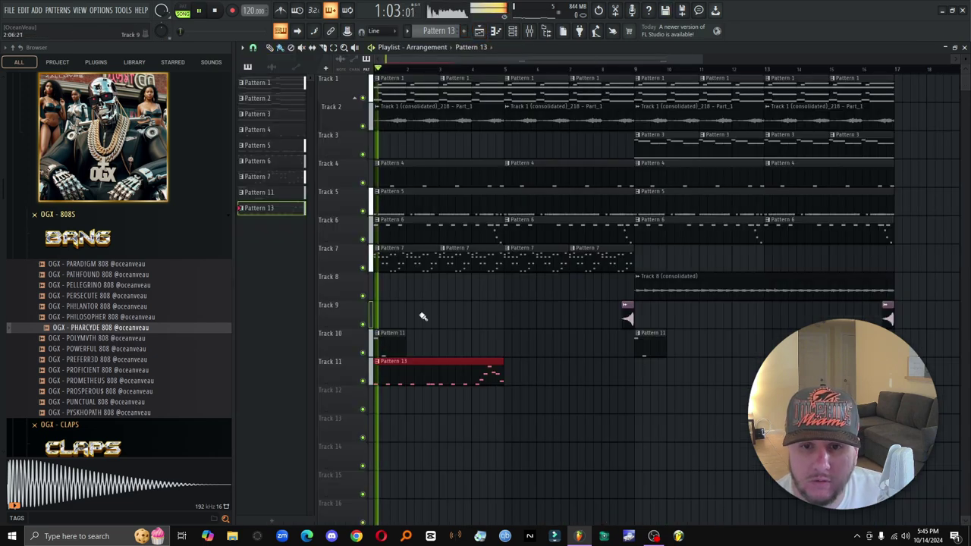
click(513, 377)
right_click(543, 377)
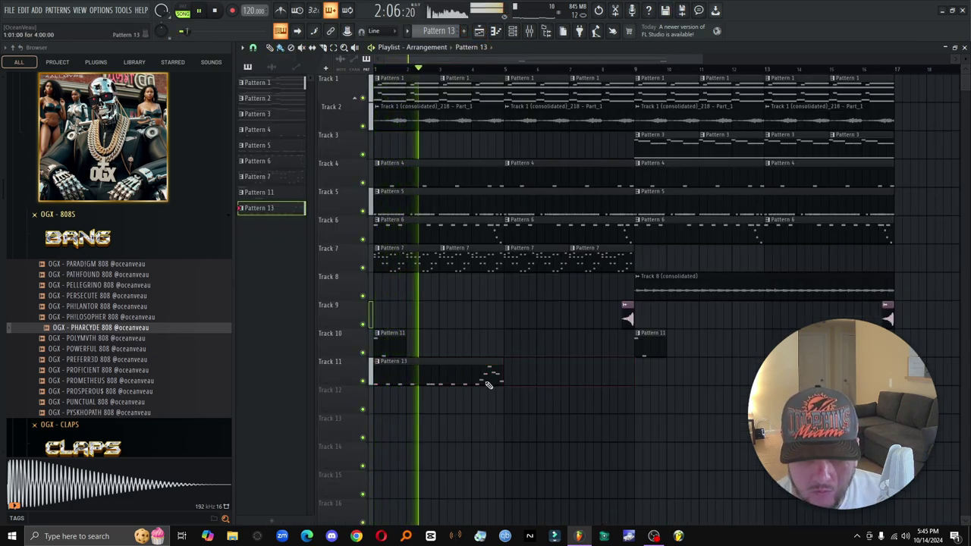
Step: Duplicate the four-bar 808 bassline into bars 5 to 8 and split the C#6 in bar 4 into two shorter notes
click(496, 31)
key(ctrl+b)
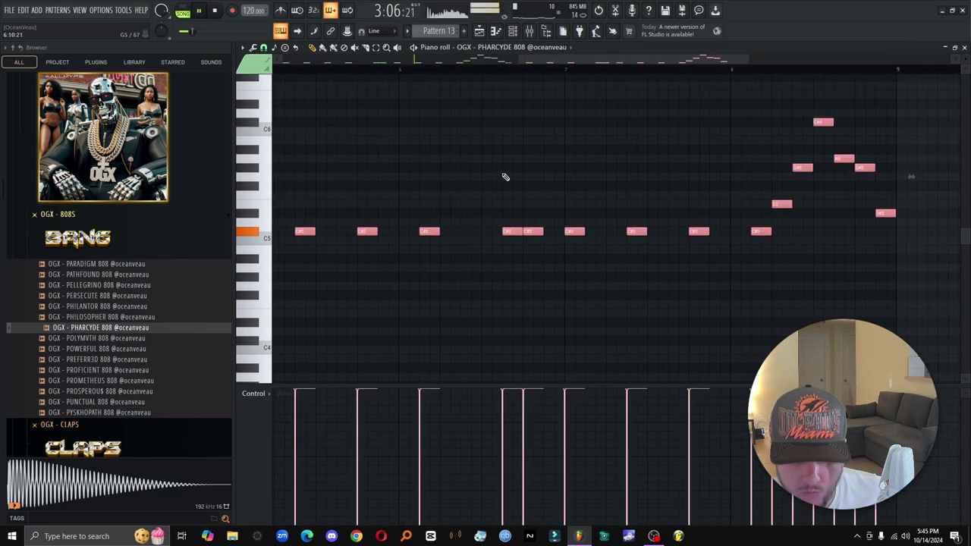
drag(576, 61, 541, 63)
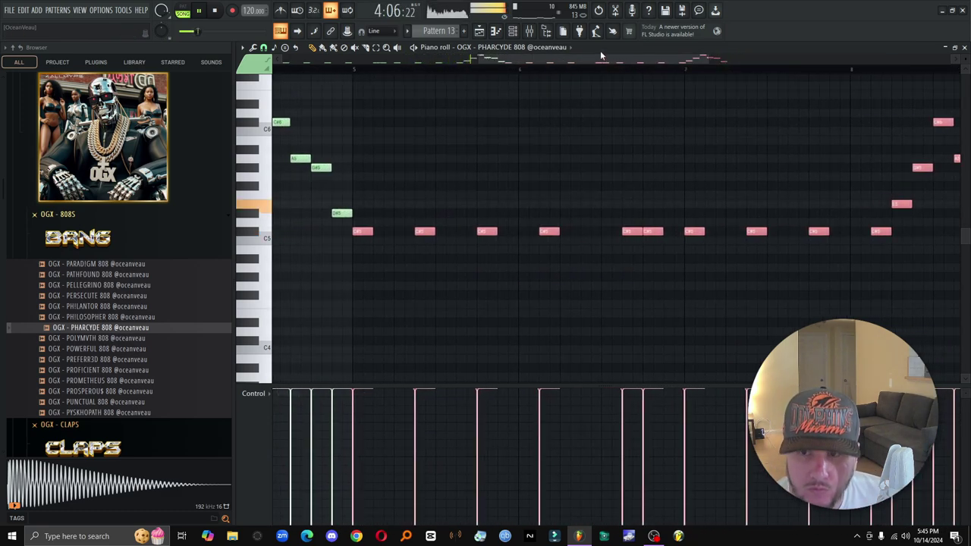
drag(676, 59, 559, 68)
drag(501, 122, 482, 123)
click(489, 122)
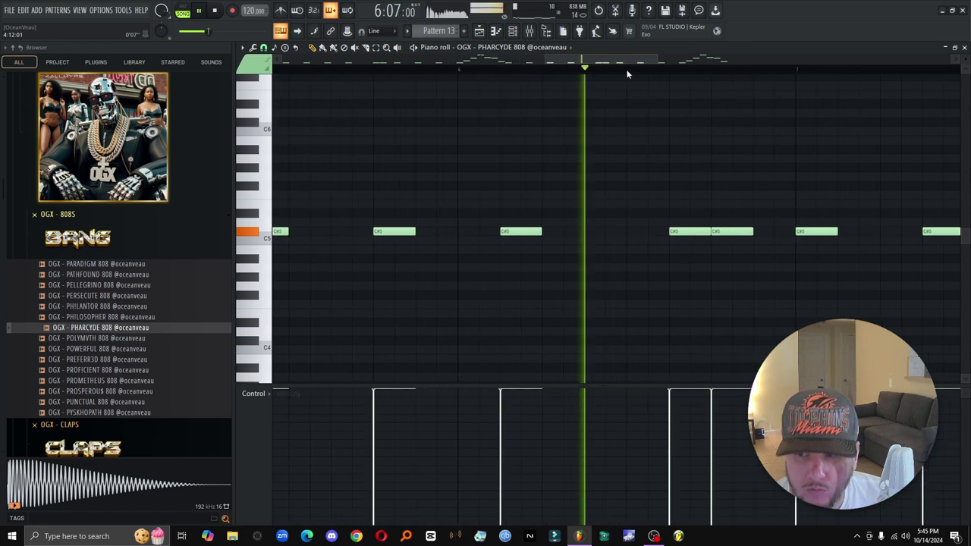
Step: Add a third note at the end of bar 6 and turn the group into a rising C#5, D#5, E5 run
click(521, 231)
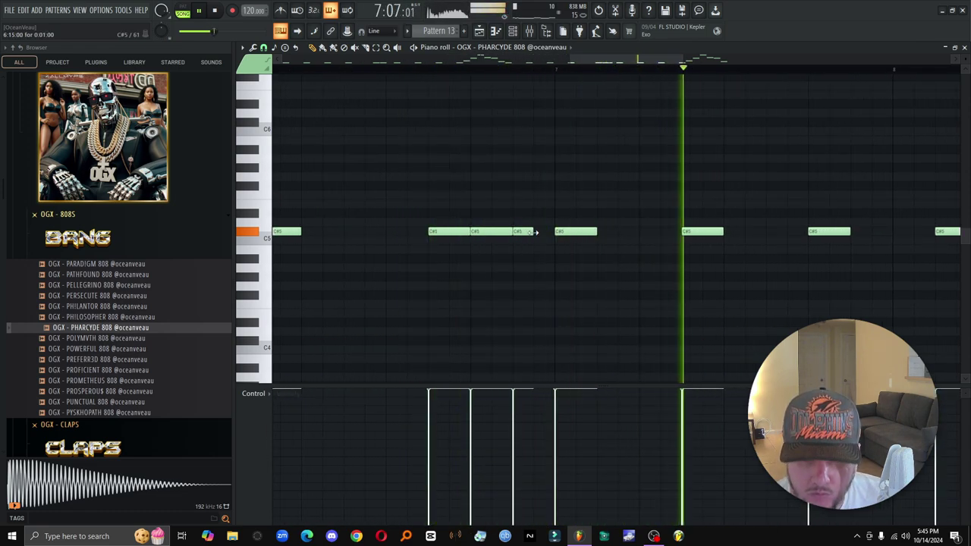
drag(488, 230, 490, 222)
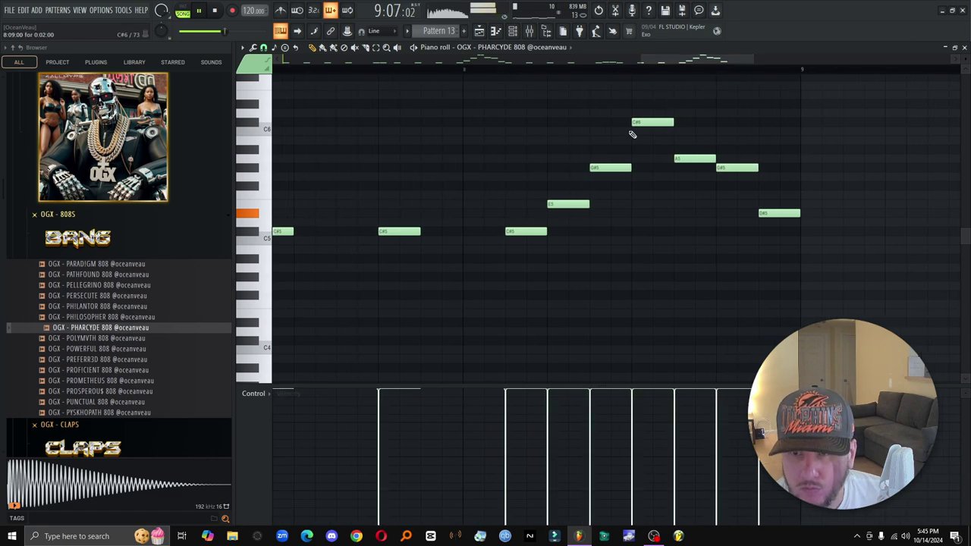
Step: Rework the closing run of bar 8, replacing the E5 with C#6, moving A5 and G#5 earlier and adding E5 before the D#5
key(space)
click(553, 122)
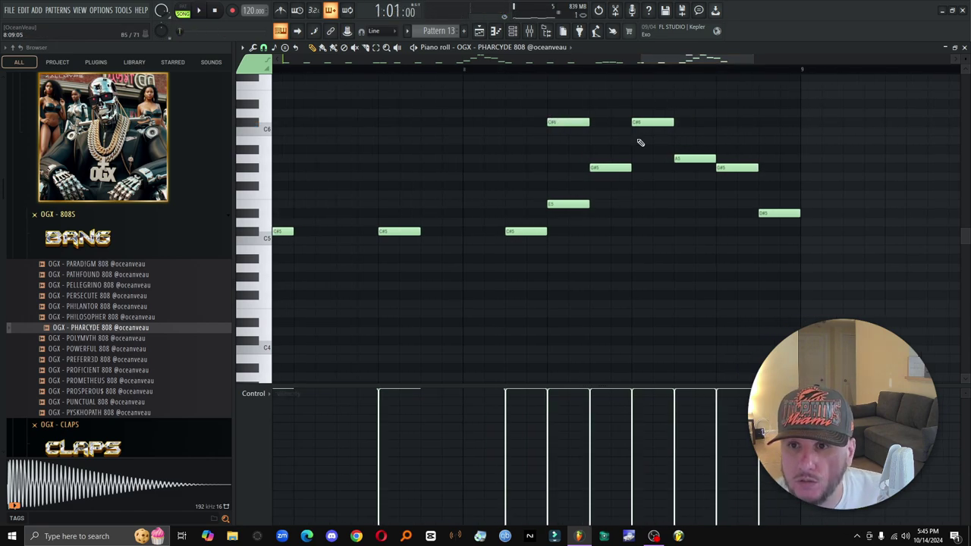
right_click(569, 204)
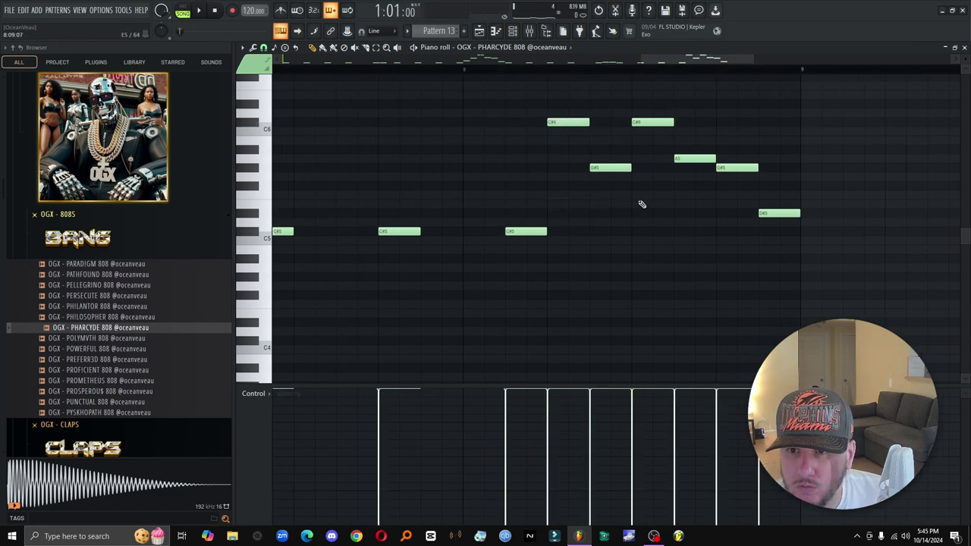
click(639, 160)
right_click(690, 159)
click(683, 167)
right_click(729, 167)
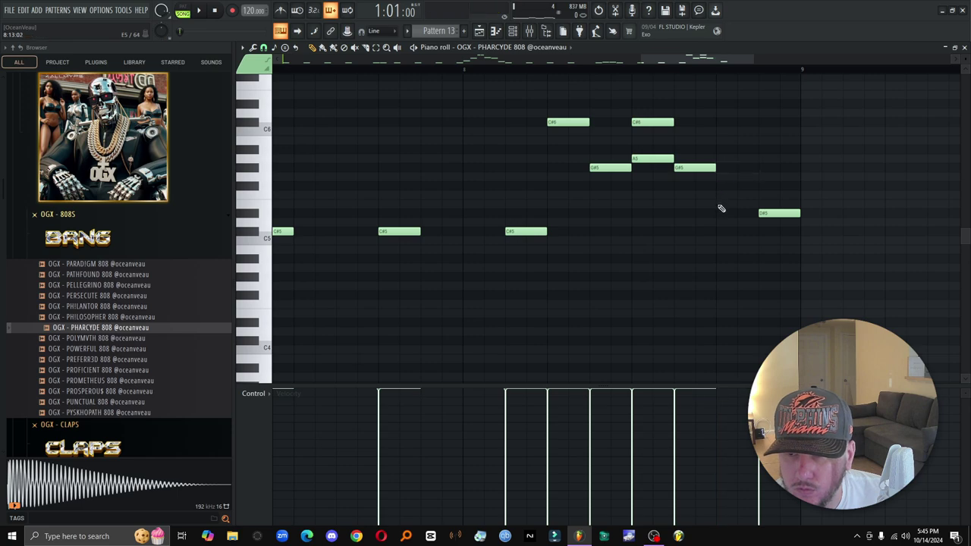
click(732, 204)
click(776, 213)
Step: Play the arrangement, shorten the last C#5 note in bar 2 and add a short C#5 pickup note just before bar 3
click(479, 31)
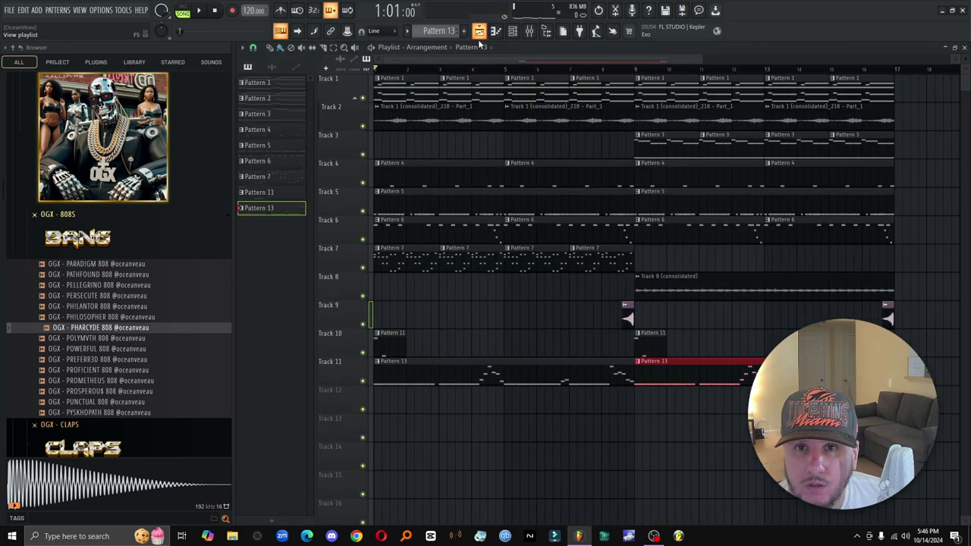
key(space)
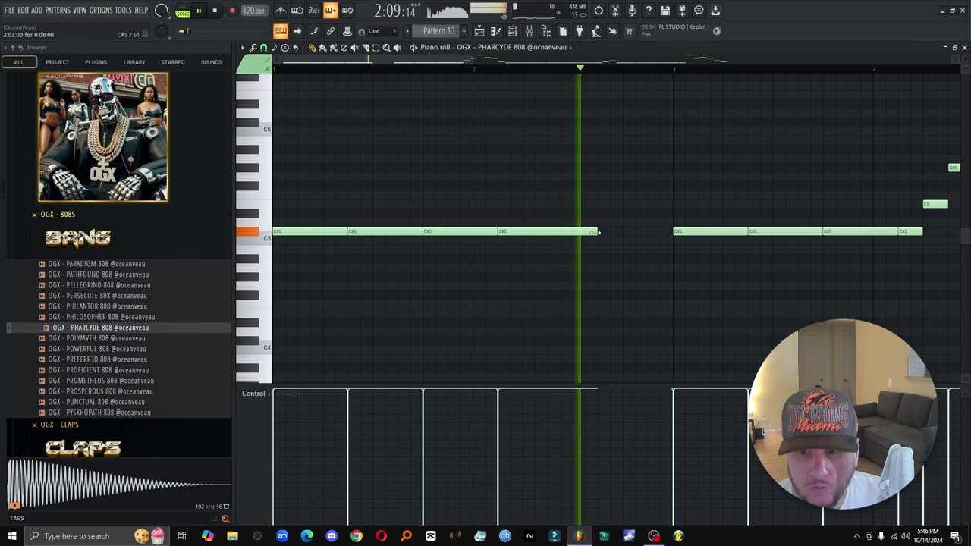
drag(597, 232, 573, 233)
key(space)
click(648, 222)
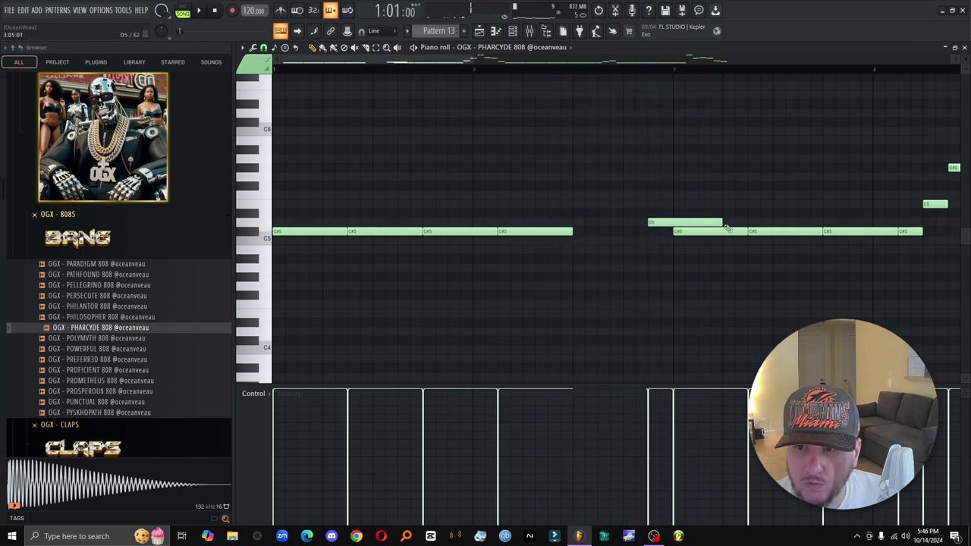
drag(721, 224, 674, 223)
right_click(659, 223)
click(652, 231)
key(space)
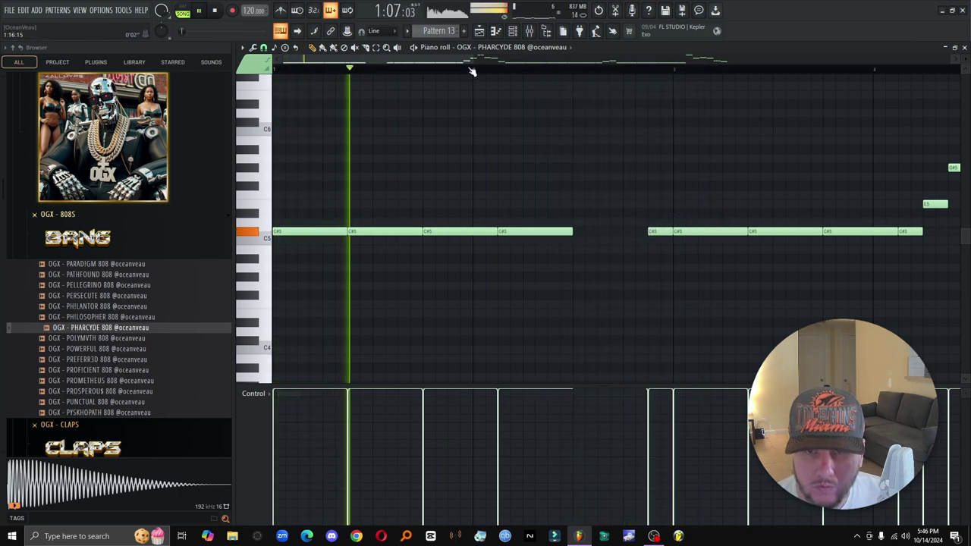
Step: Listen through the sustained 808 bassline from bar 4 to bar 8 and check its notes
drag(473, 60, 516, 61)
click(502, 168)
right_click(502, 169)
scroll(522, 78, down, 1)
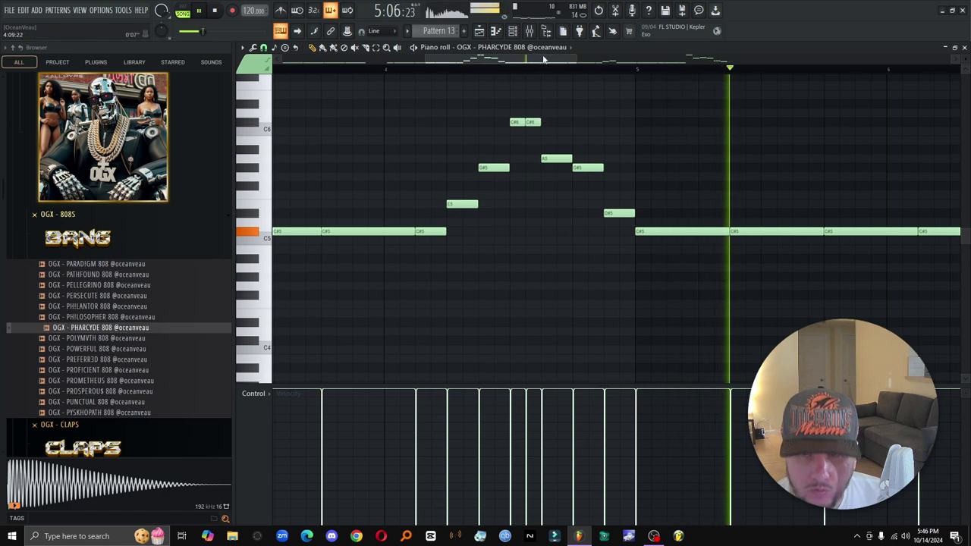
drag(544, 60, 629, 70)
scroll(629, 69, down, 1)
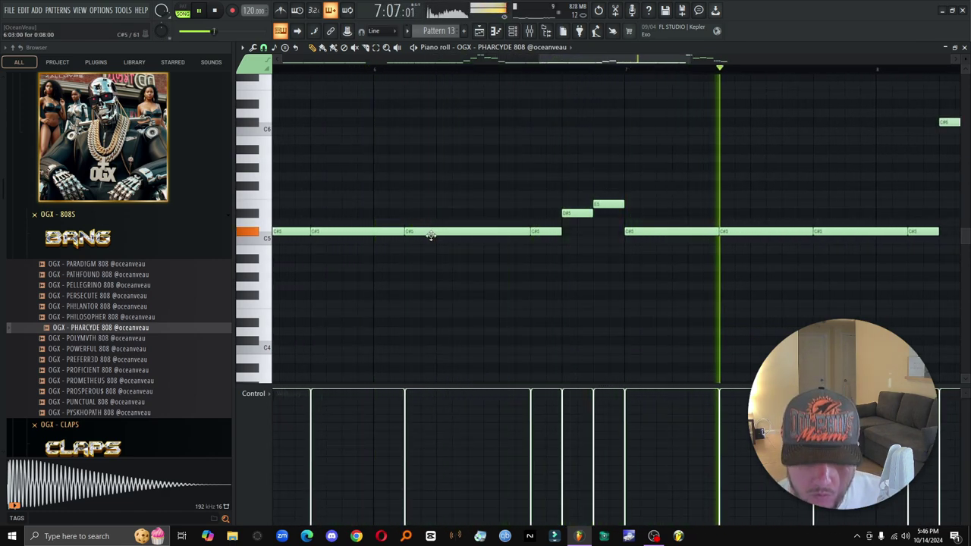
drag(660, 61, 766, 60)
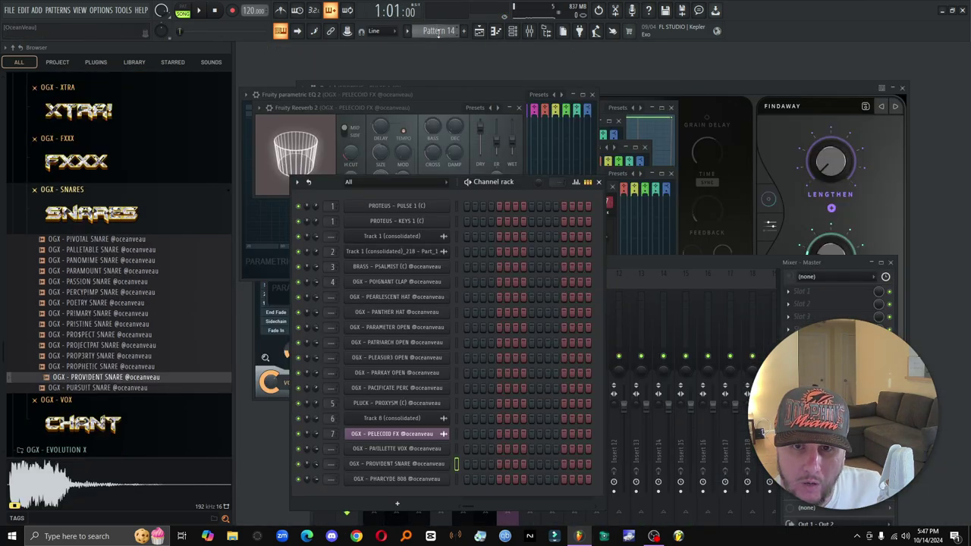
Step: Sequence the OGX - PROVIDENT SNARE on C5 in Pattern 14 and place the pattern on Track 12 at bars 1 and 9
right_click(434, 463)
click(486, 395)
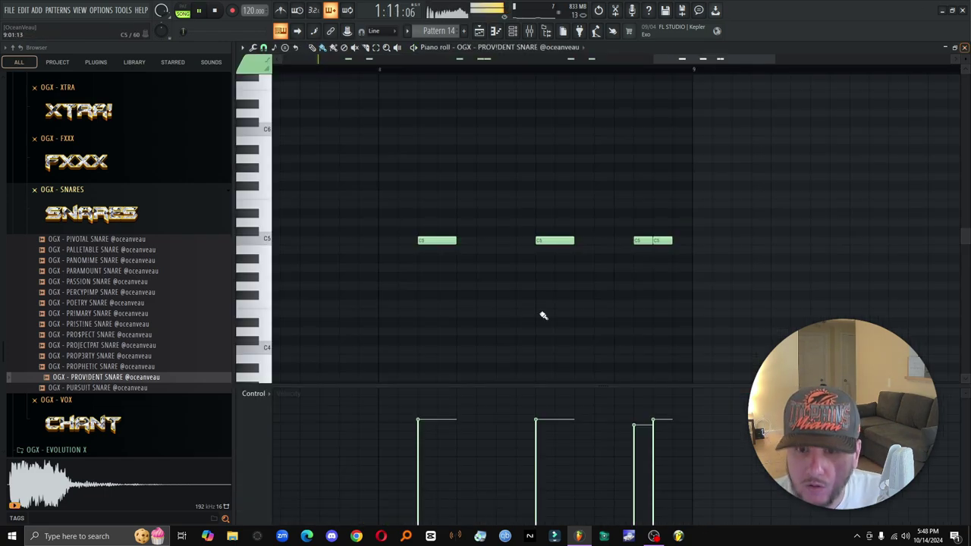
click(513, 32)
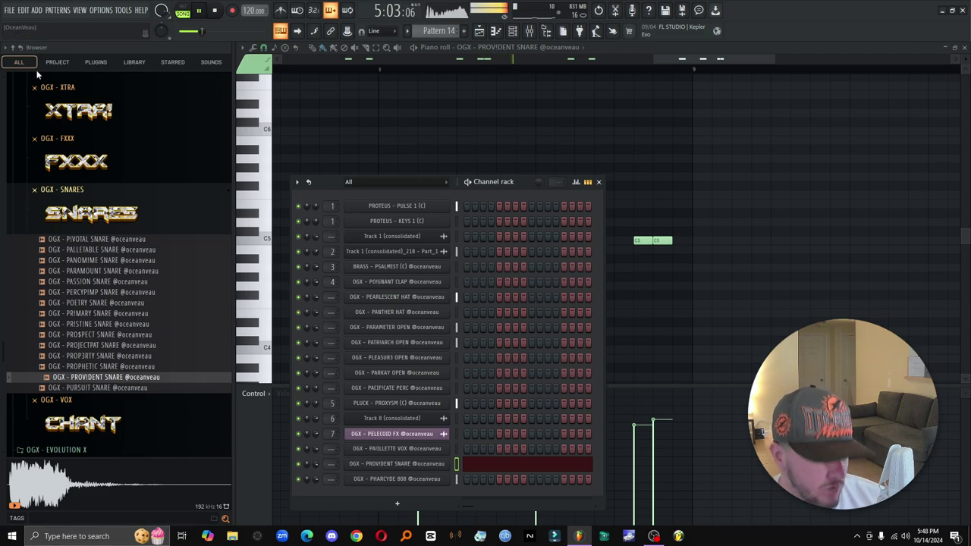
click(479, 30)
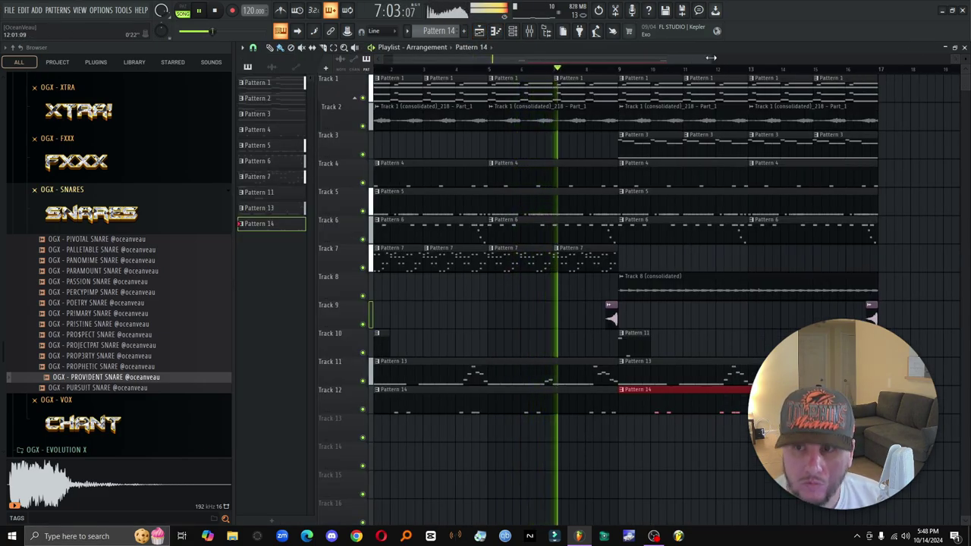
scroll(850, 169, down, 3)
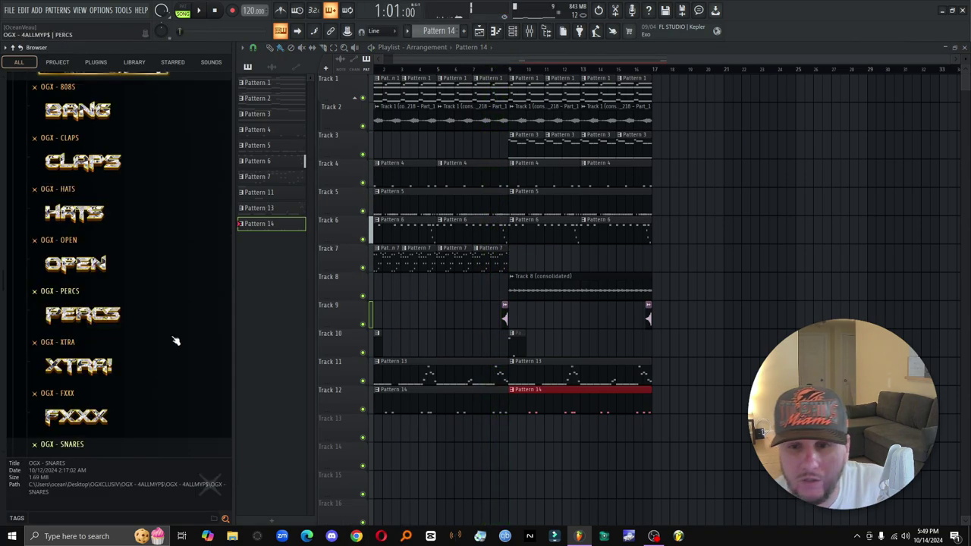
Step: Find the PROTEUS samples inside the OGX - XTRA folder of the sample library
scroll(156, 331, down, 2)
scroll(140, 328, up, 2)
scroll(122, 300, down, 2)
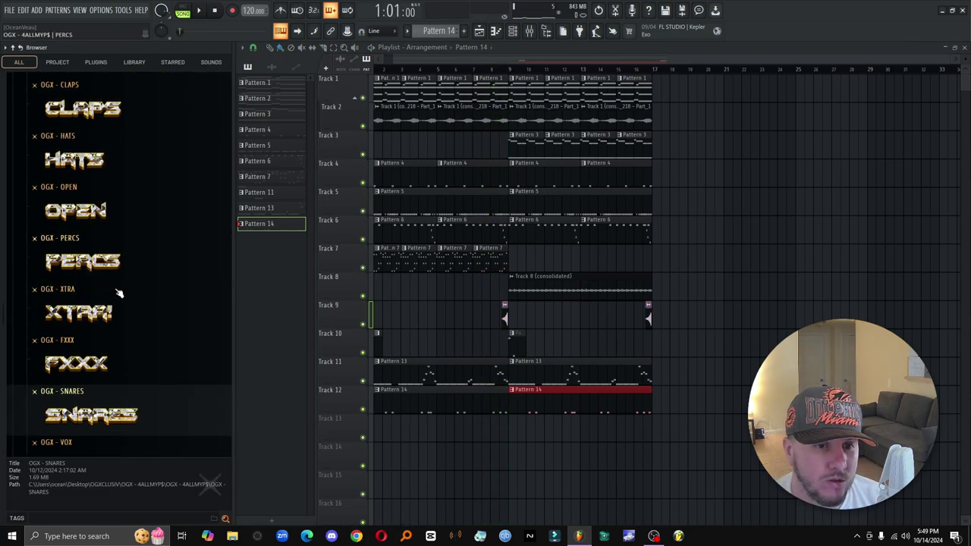
click(101, 311)
scroll(190, 325, down, 3)
scroll(151, 289, up, 4)
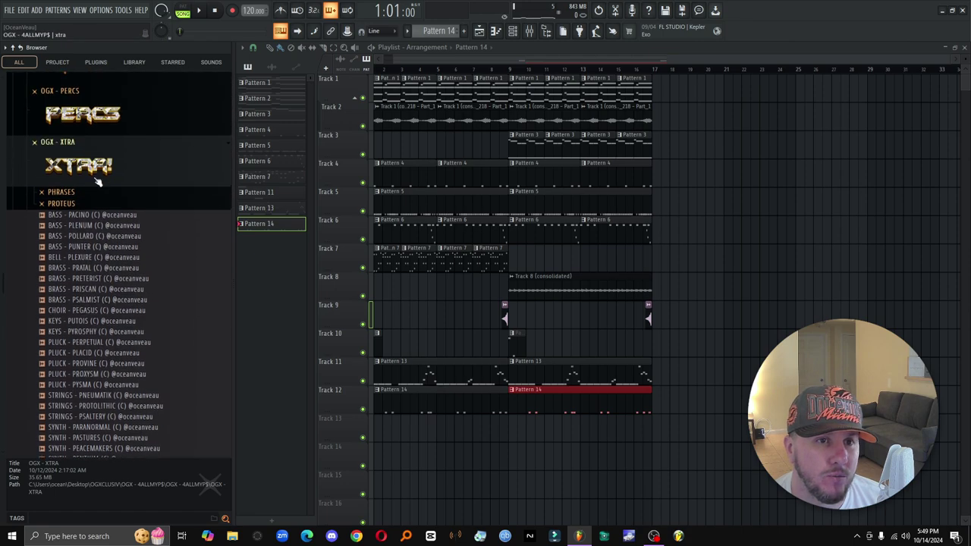
click(85, 206)
scroll(157, 192, up, 2)
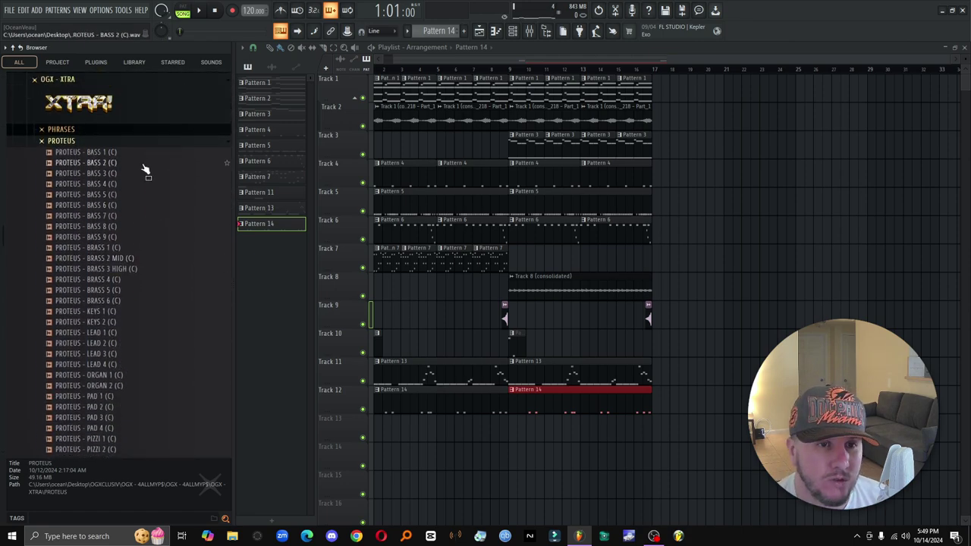
Step: Preview the PROTEUS bass samples from BASS 1 to BASS 9 and return to PROTEUS - BASS 4 (C)
click(122, 154)
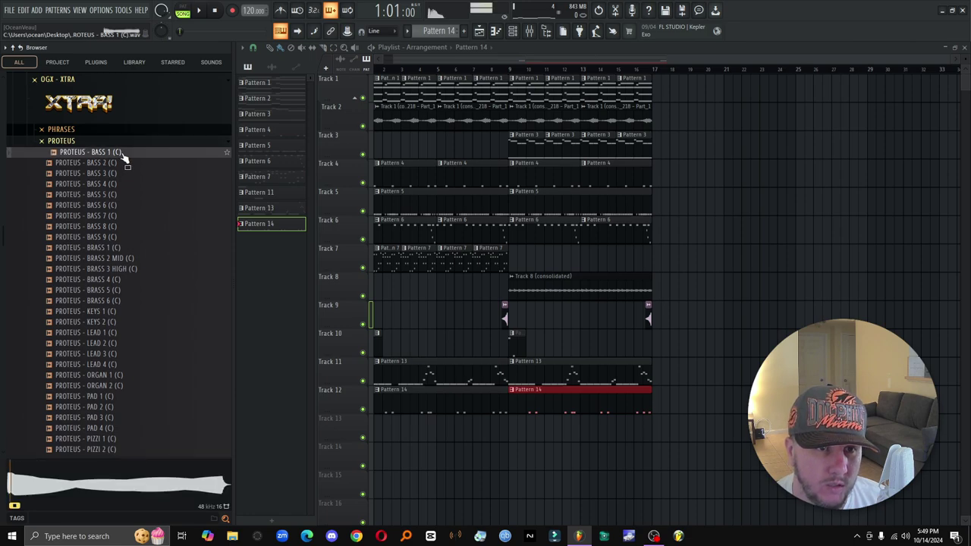
click(125, 163)
click(121, 175)
click(123, 184)
click(126, 194)
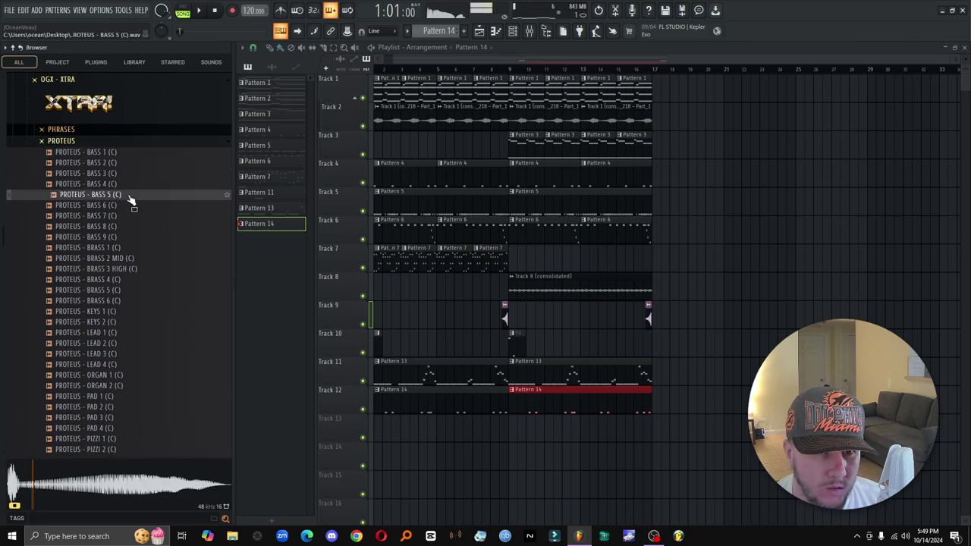
click(130, 204)
click(131, 216)
click(131, 226)
click(130, 238)
click(130, 217)
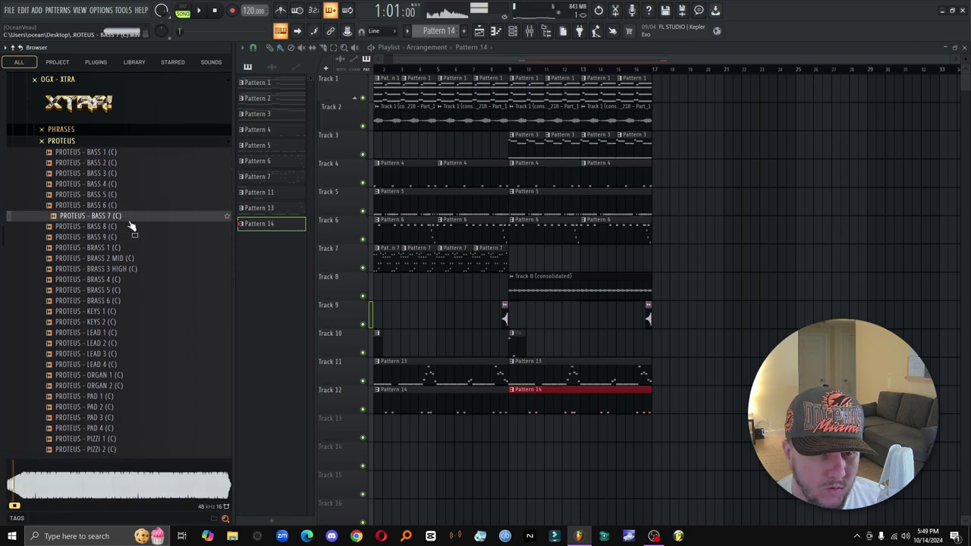
click(134, 185)
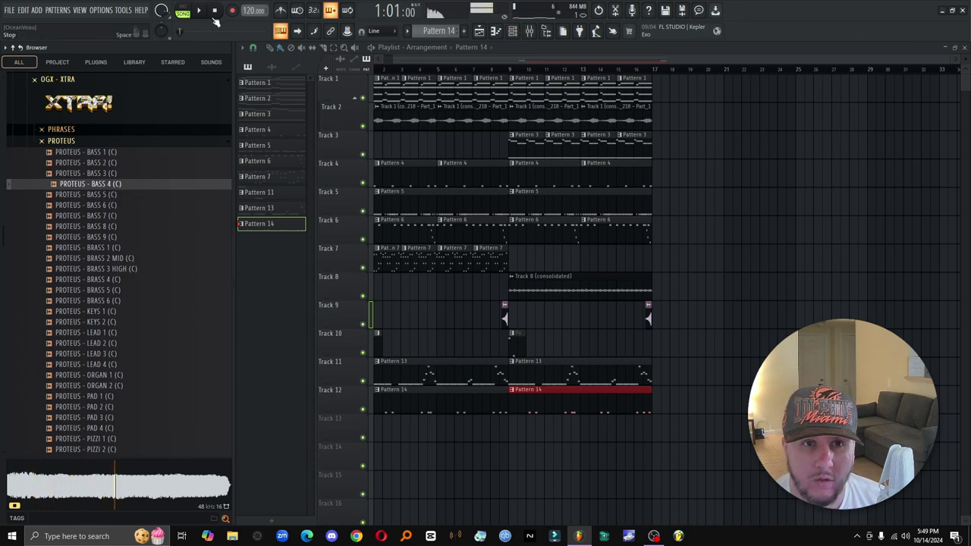
Step: Load PROTEUS - BASS 4 (C) in Pattern 13 and set its volume envelope to 100% hold with zero attack, decay, sustain and release
click(514, 31)
click(425, 495)
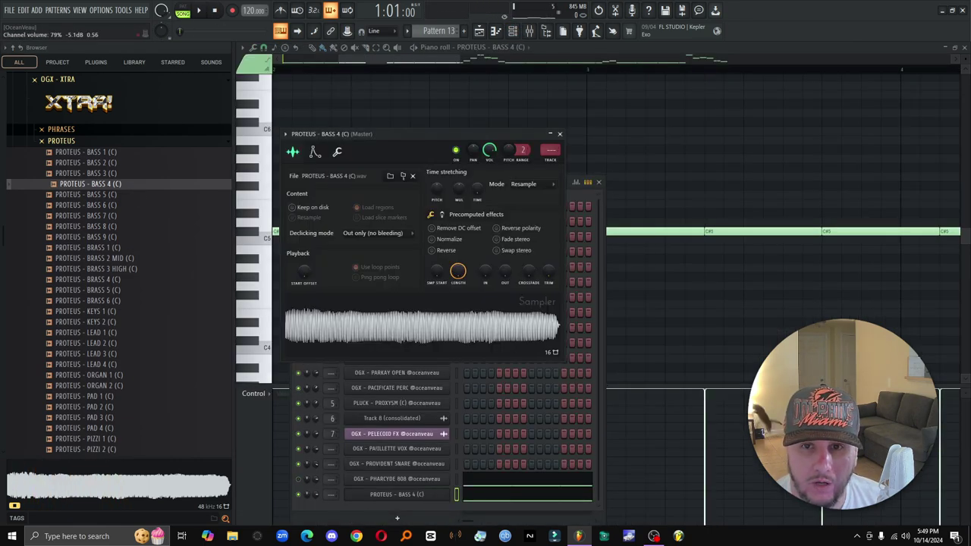
click(315, 152)
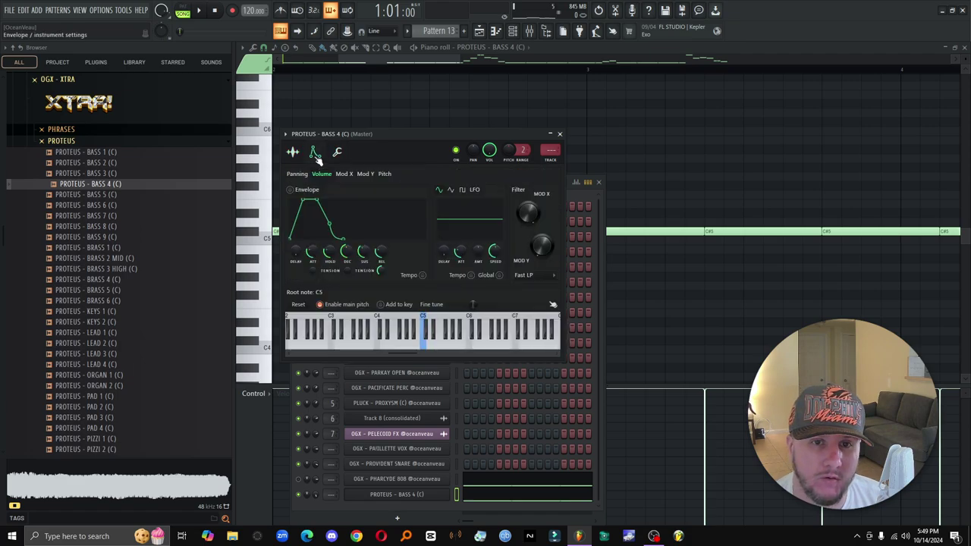
drag(312, 252, 329, 217)
drag(347, 253, 347, 288)
drag(364, 253, 365, 288)
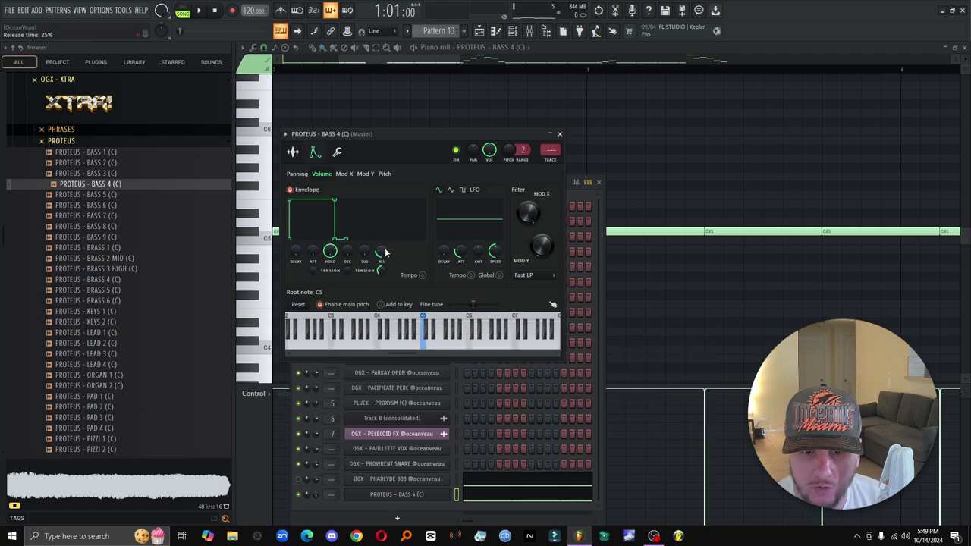
drag(382, 252, 382, 266)
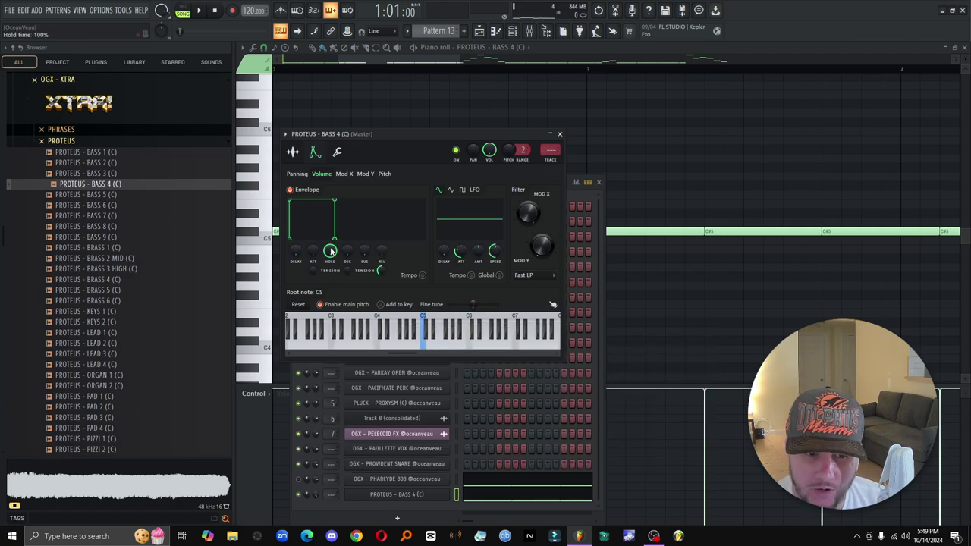
drag(432, 133, 458, 149)
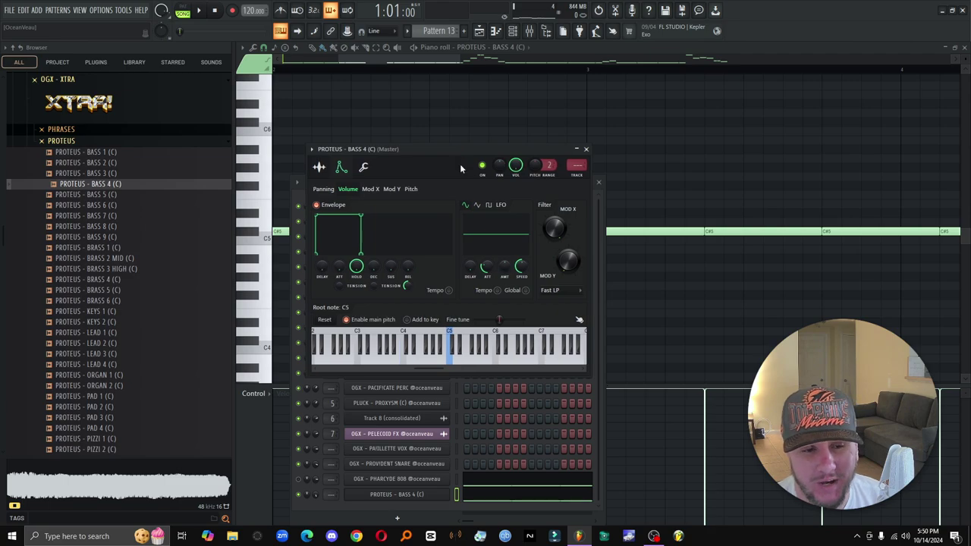
click(586, 148)
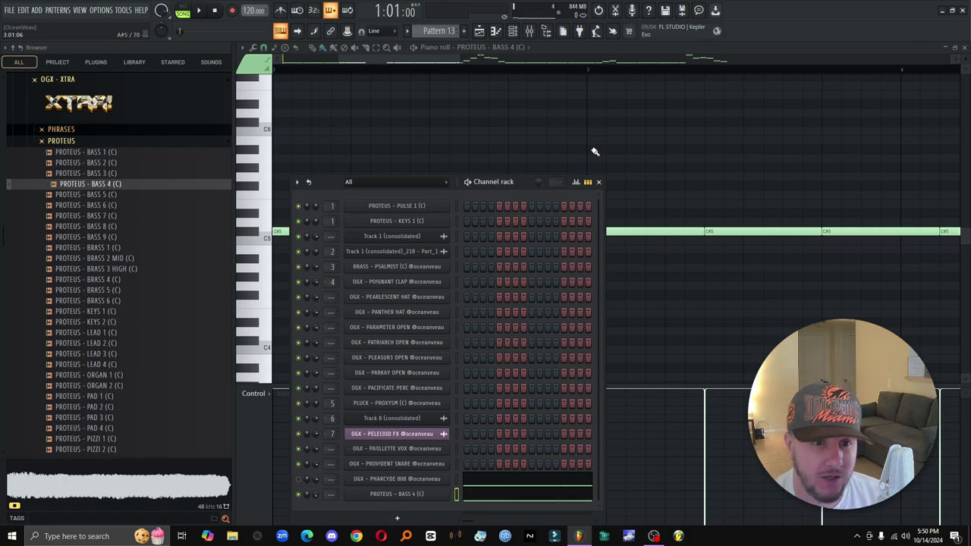
Step: Look through the PHRASES samples in the OGX - XTRA folder
click(86, 129)
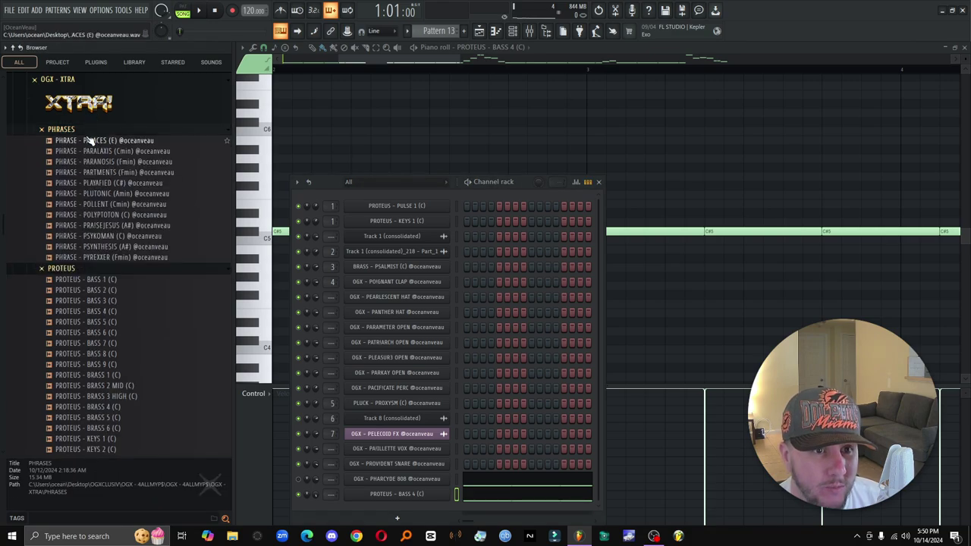
click(90, 114)
click(88, 116)
click(88, 130)
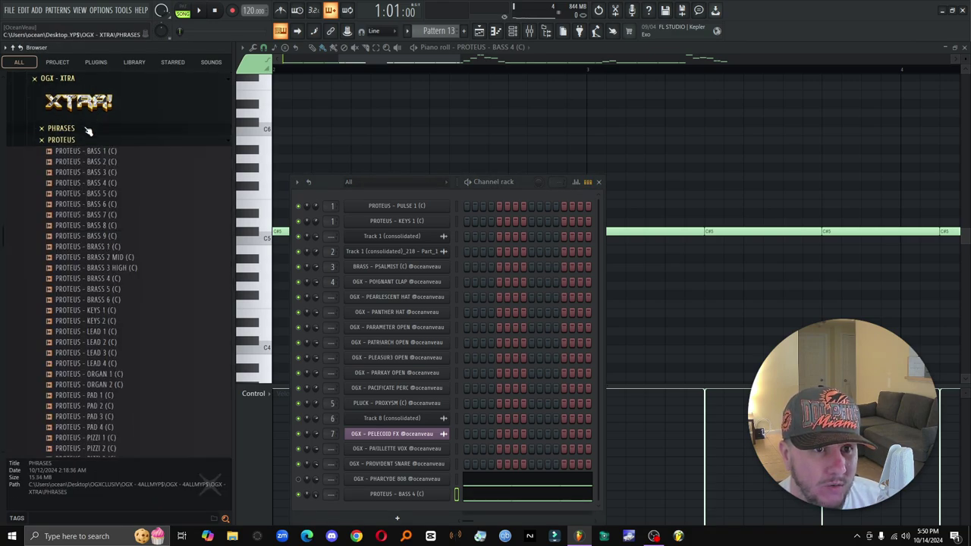
Step: Preview the OGX - XTRA pluck samples from PYSMA to PERPETUAL and the KEYS - PYROSPHY sample
scroll(119, 228, down, 3)
click(114, 258)
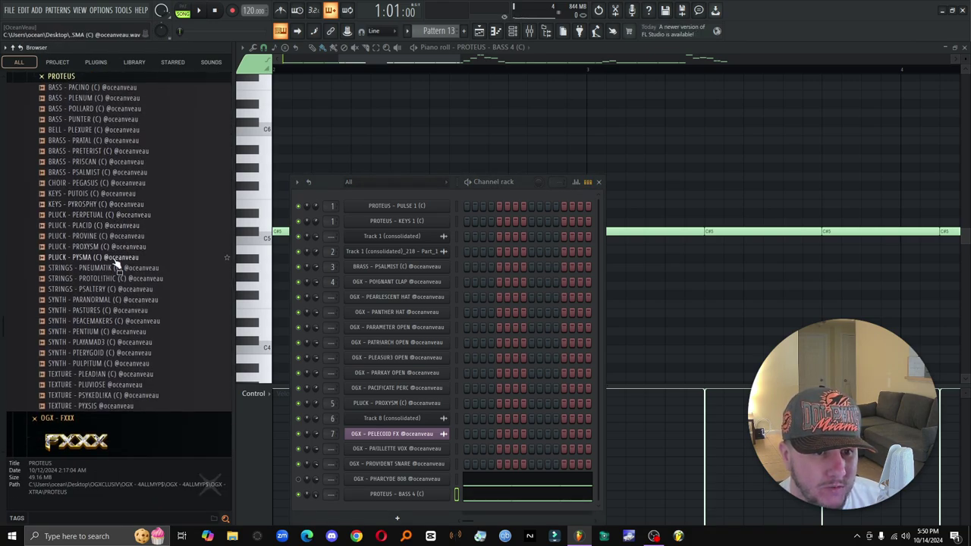
click(107, 247)
click(121, 237)
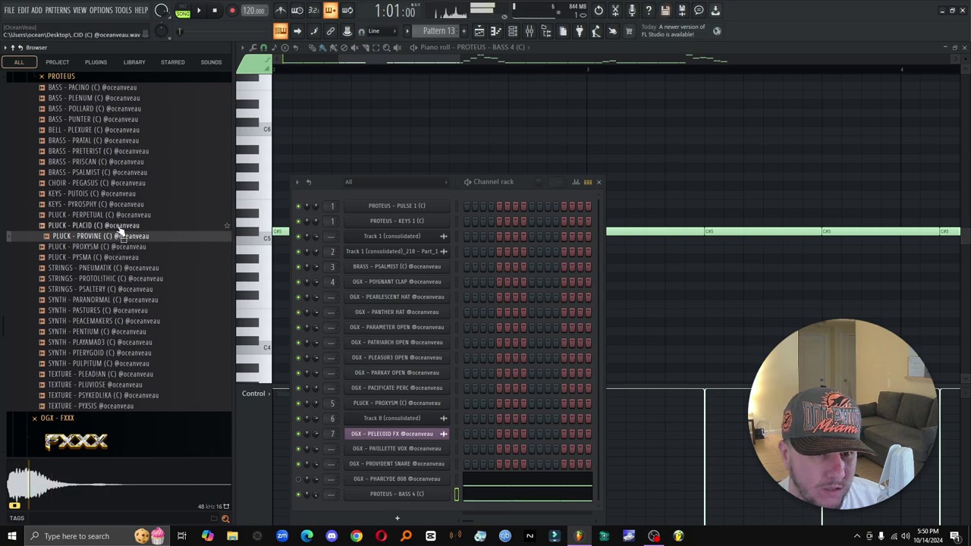
click(118, 226)
click(112, 216)
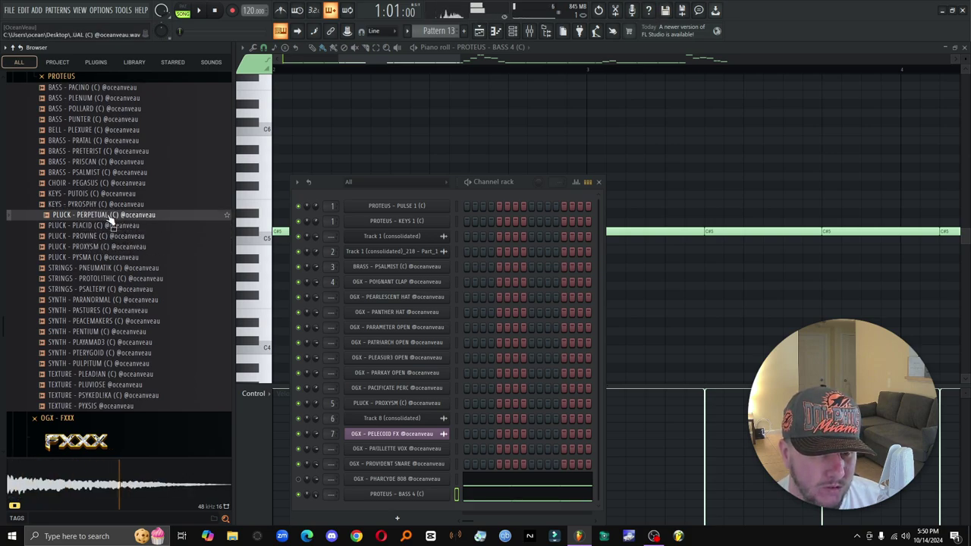
click(109, 206)
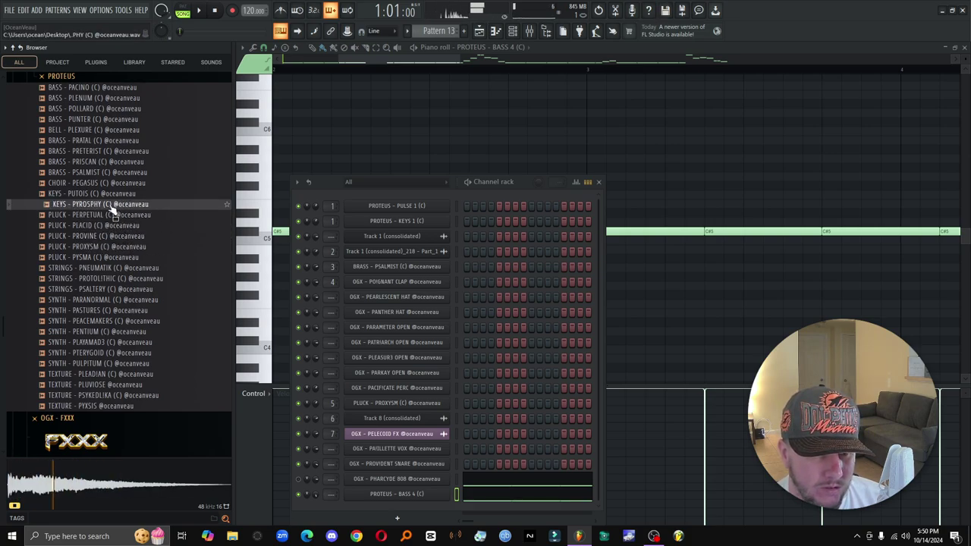
Step: Preview the OGX - XTRA synth samples one by one from SYNTH - PARANORMAL to SYNTH - PULPITUM
click(220, 12)
scroll(99, 251, down, 2)
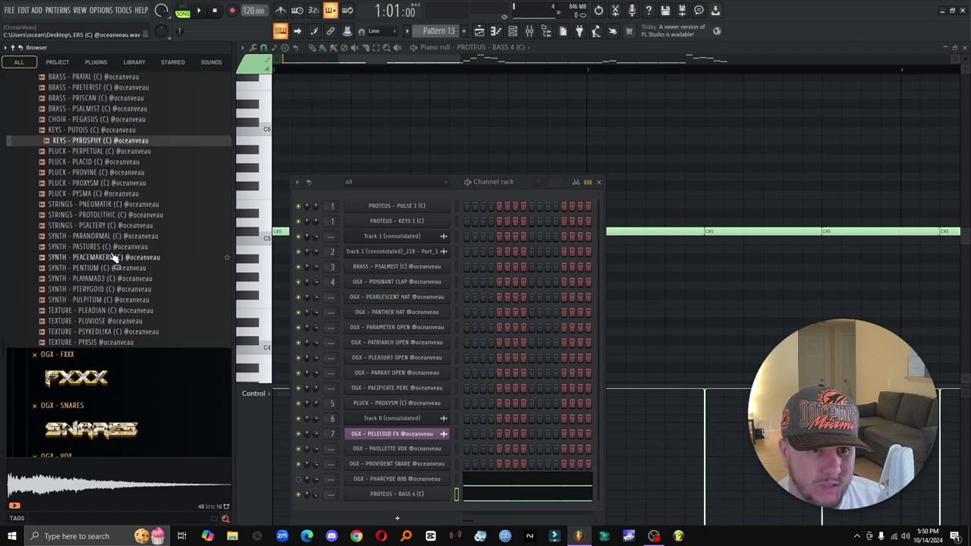
click(104, 238)
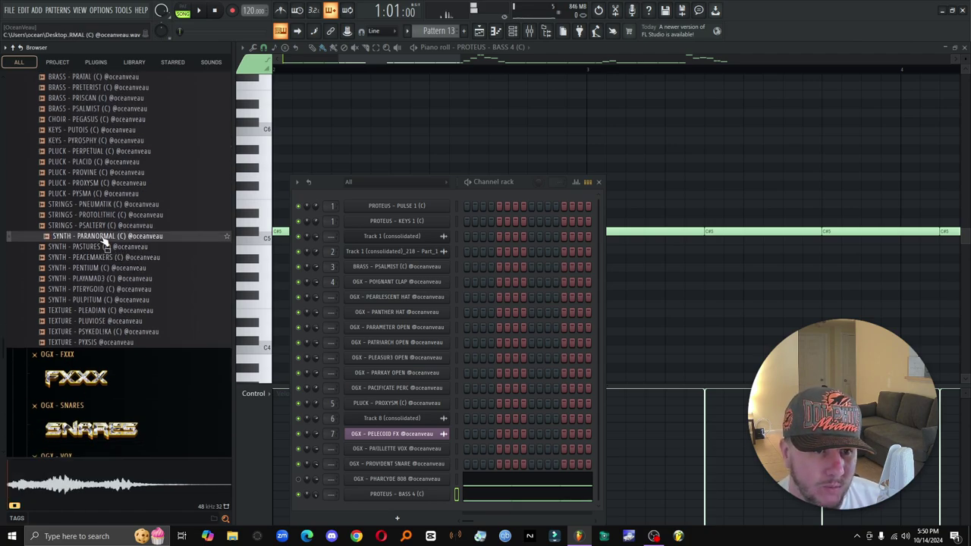
click(105, 248)
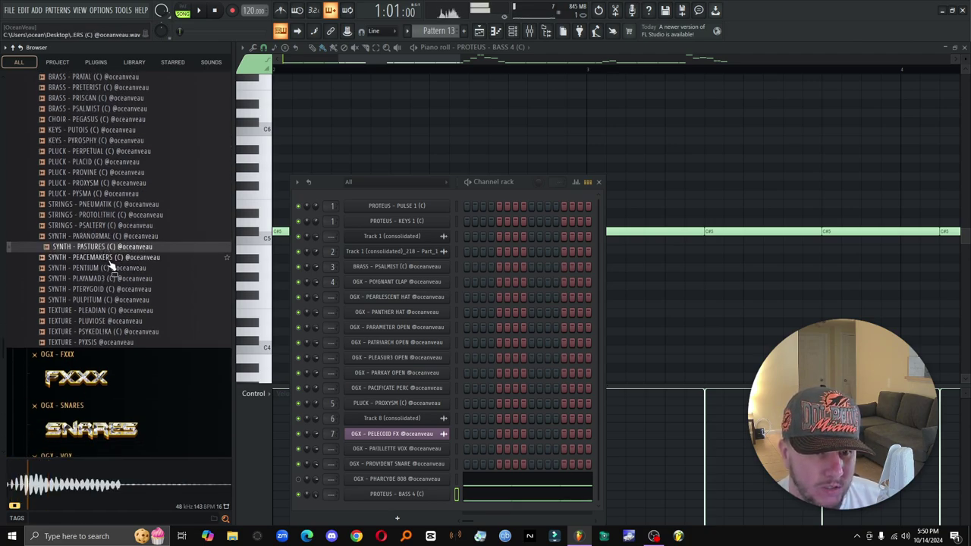
click(110, 258)
click(112, 268)
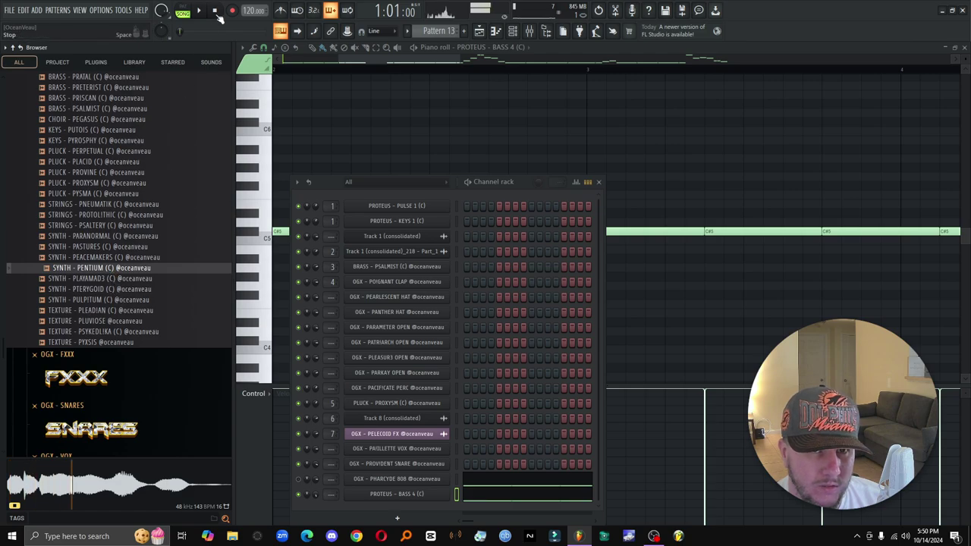
click(110, 278)
click(110, 289)
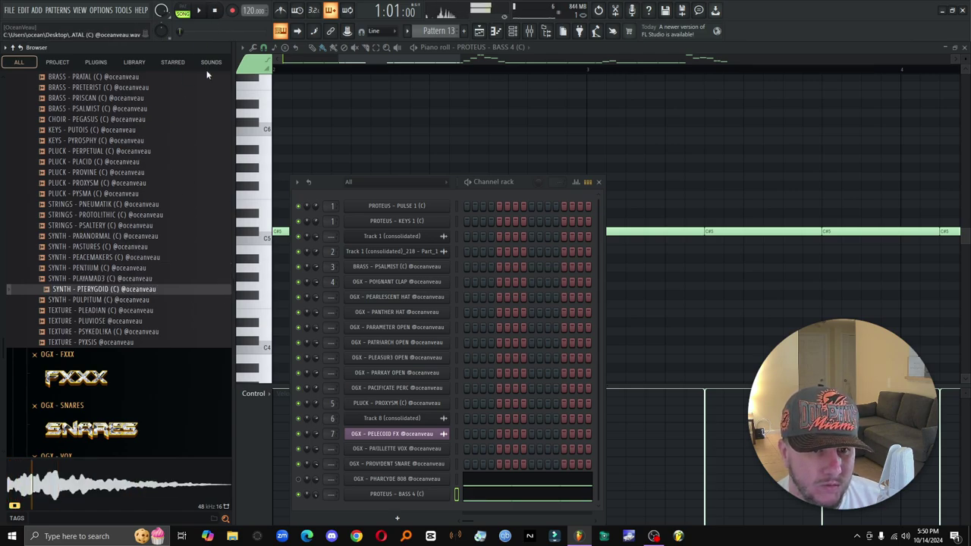
click(106, 301)
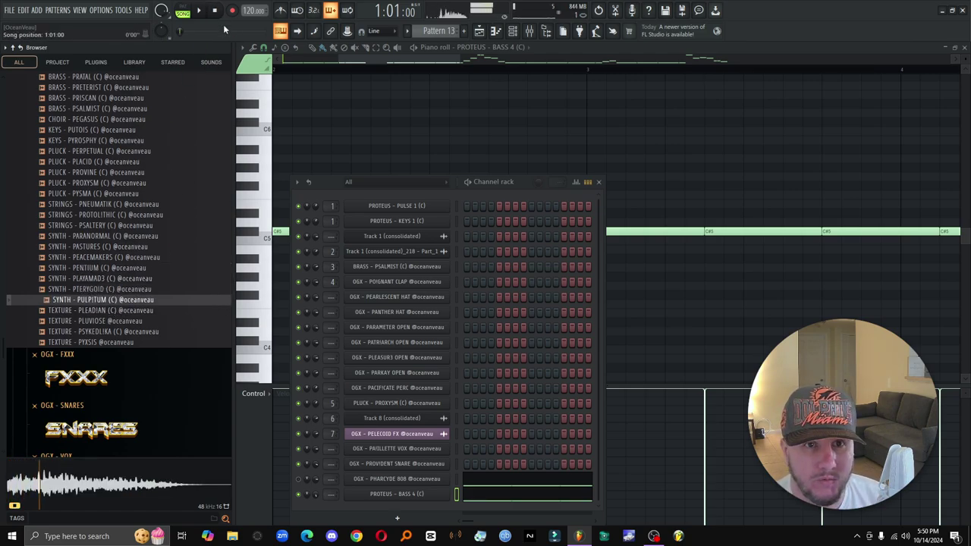
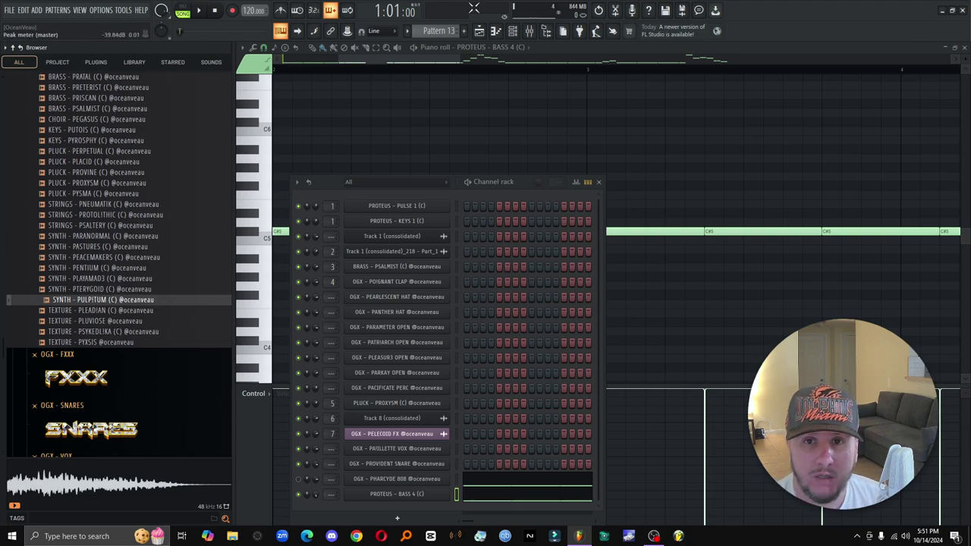
Step: Route the PROTEUS - BASS 4 (C) channel to a free mixer track and load Fruity Parametric EQ 2 on it
click(479, 30)
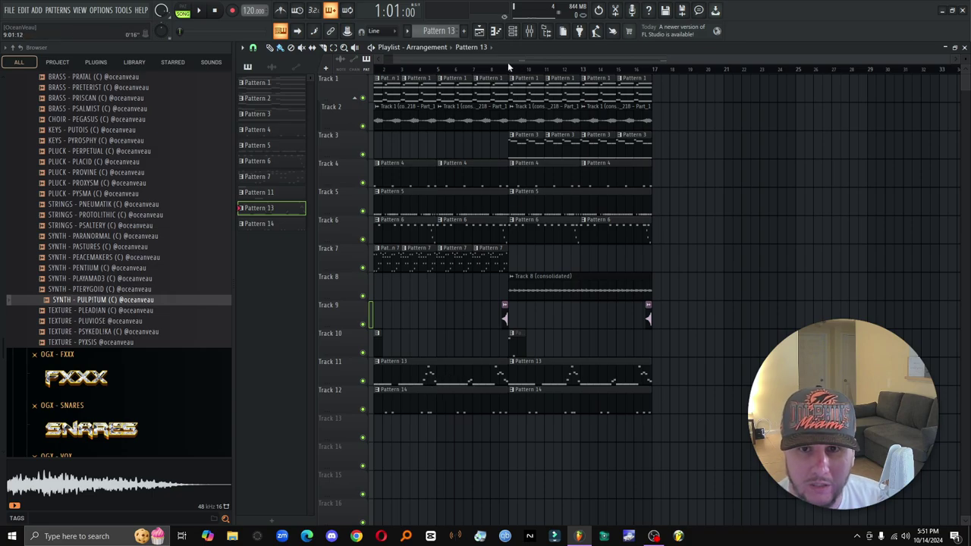
click(512, 31)
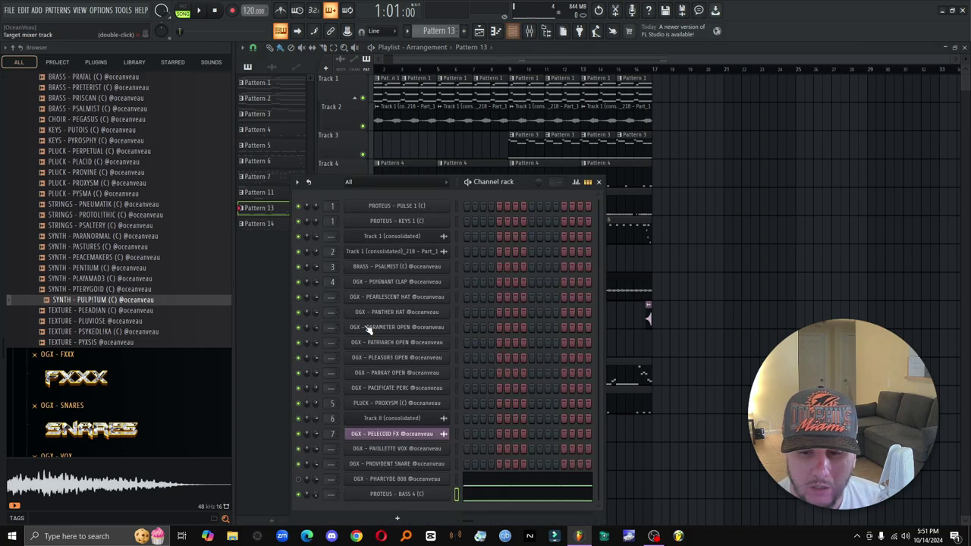
click(387, 497)
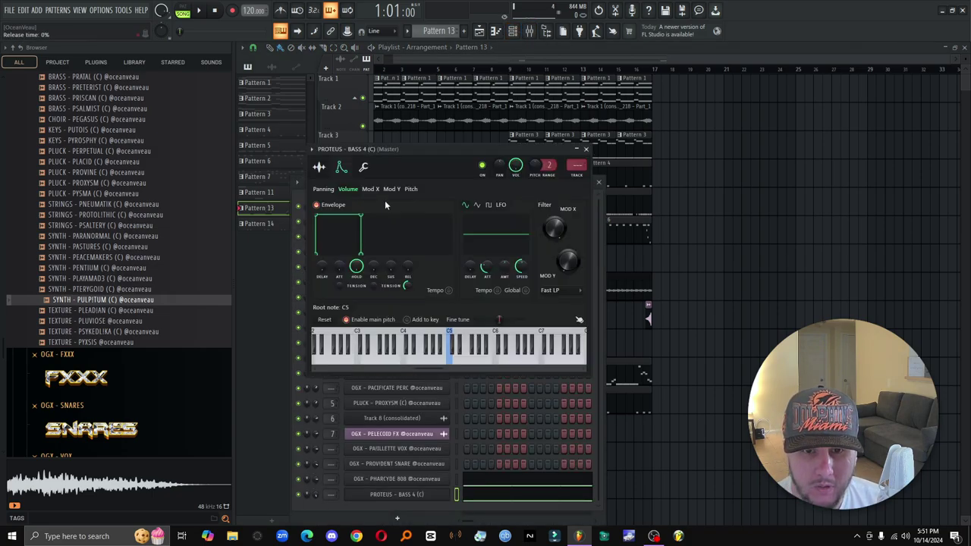
click(311, 149)
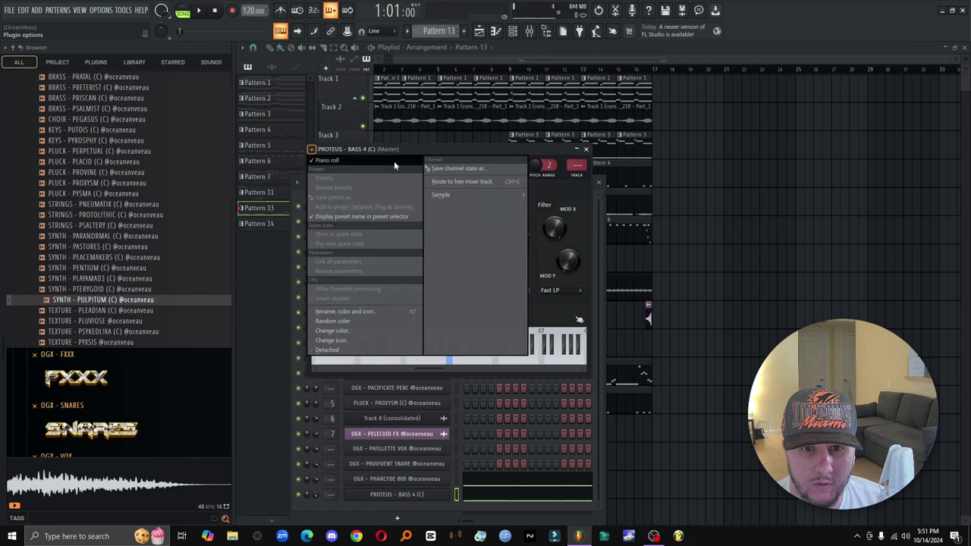
click(461, 182)
click(787, 292)
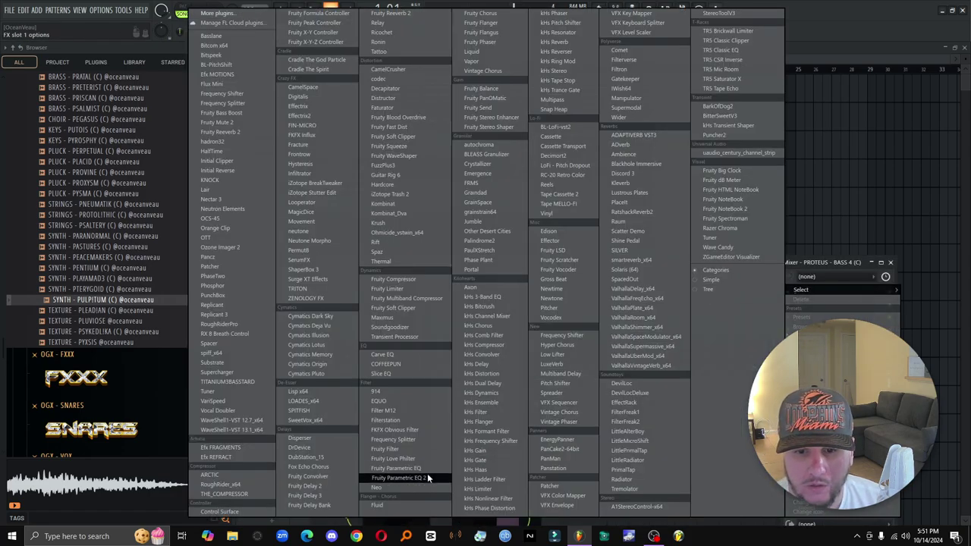
click(430, 475)
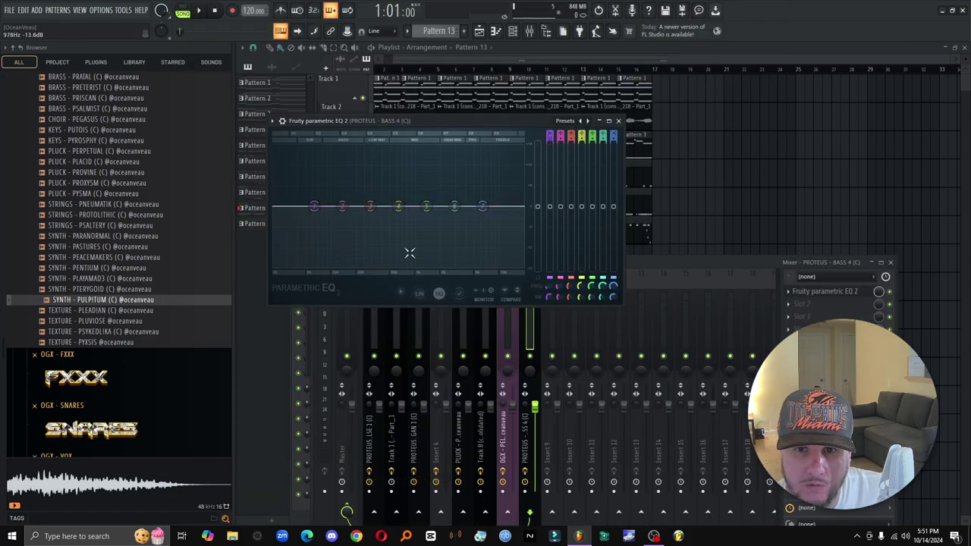
Step: High-pass the bass with EQ band 1 at around 100 Hz and set the PROTEUS - BASS 4 (C) channel volume to 69%
drag(323, 210, 321, 266)
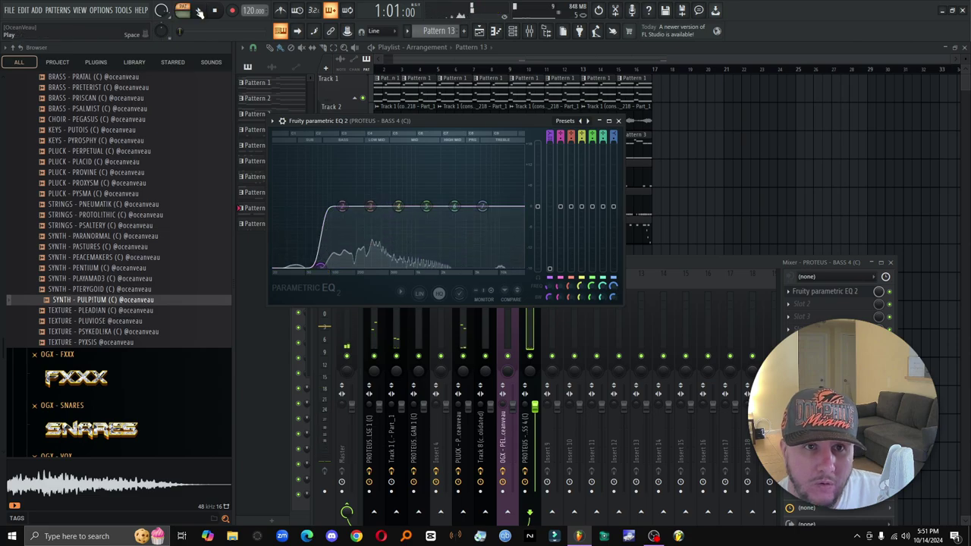
drag(550, 133, 550, 145)
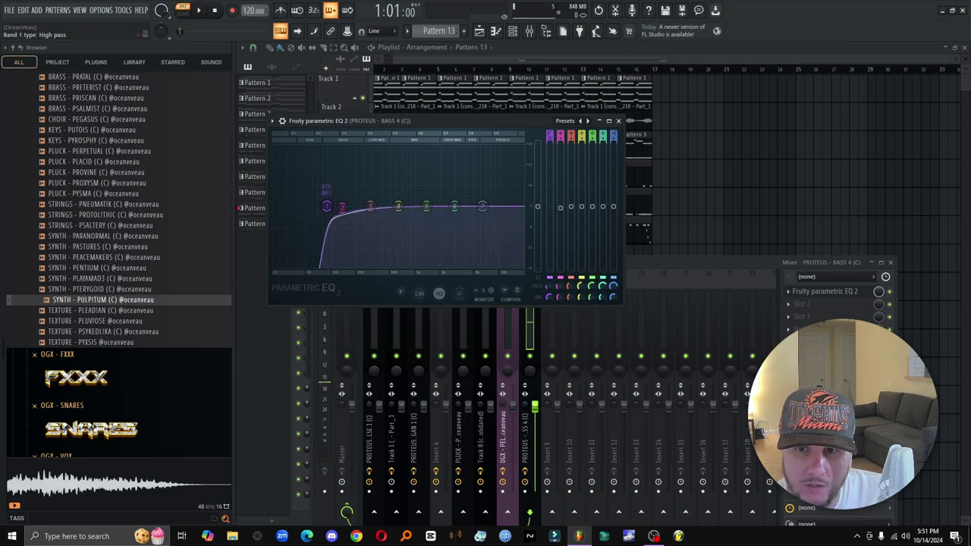
click(513, 31)
key(space)
drag(316, 494, 316, 478)
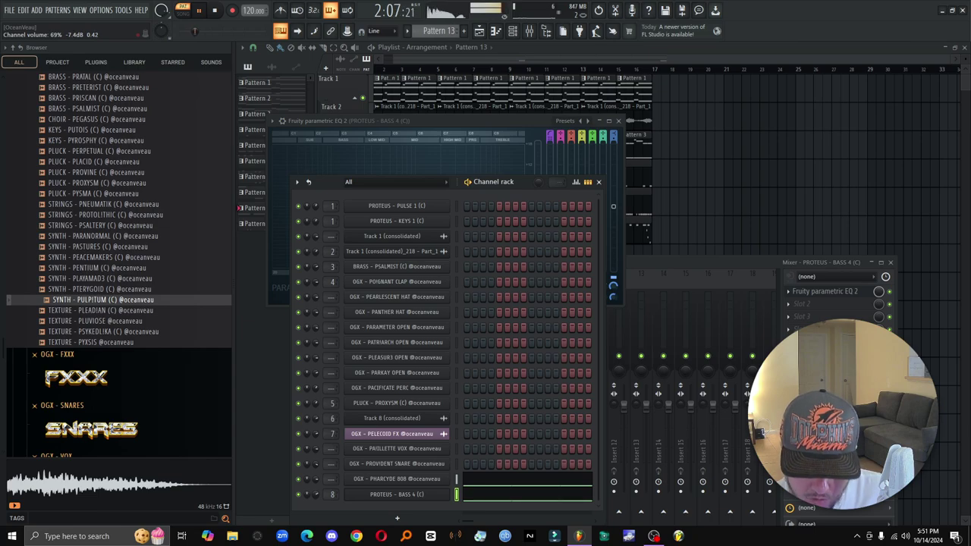
click(492, 120)
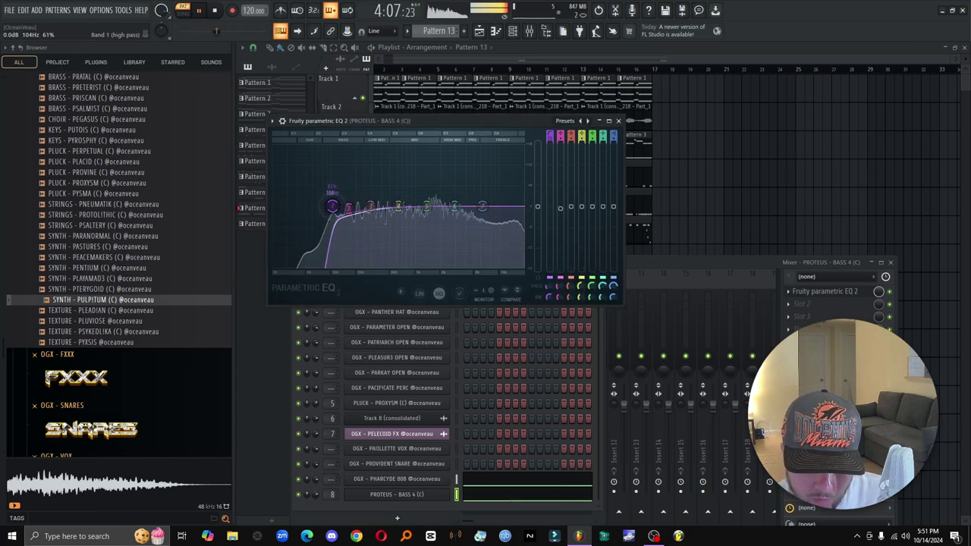
key(space)
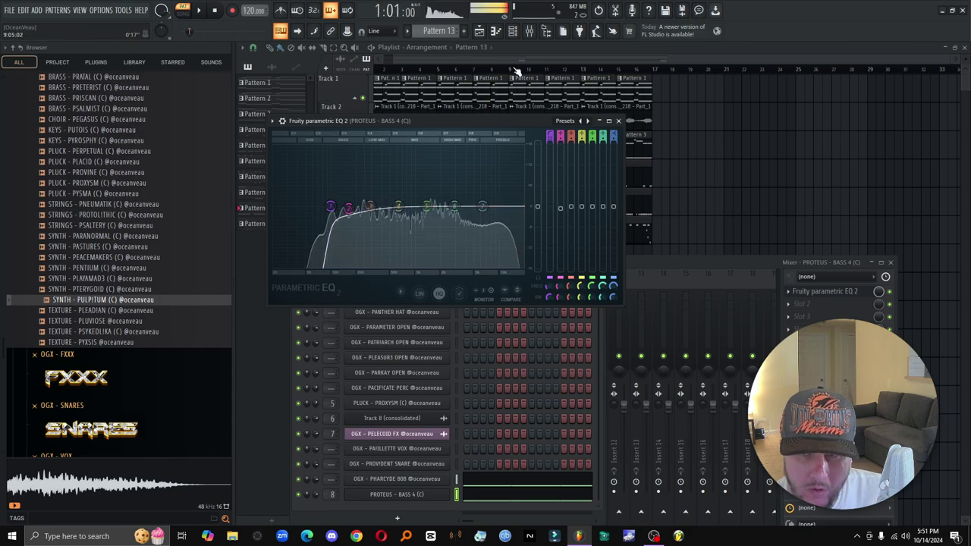
Step: Play the arrangement in song mode from bar 7 to check the bass in the mix
click(515, 70)
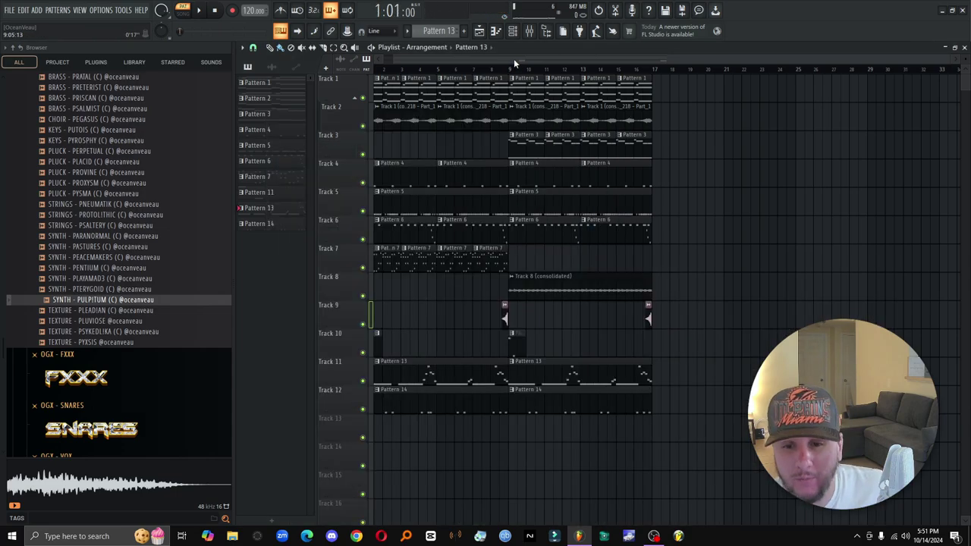
click(473, 72)
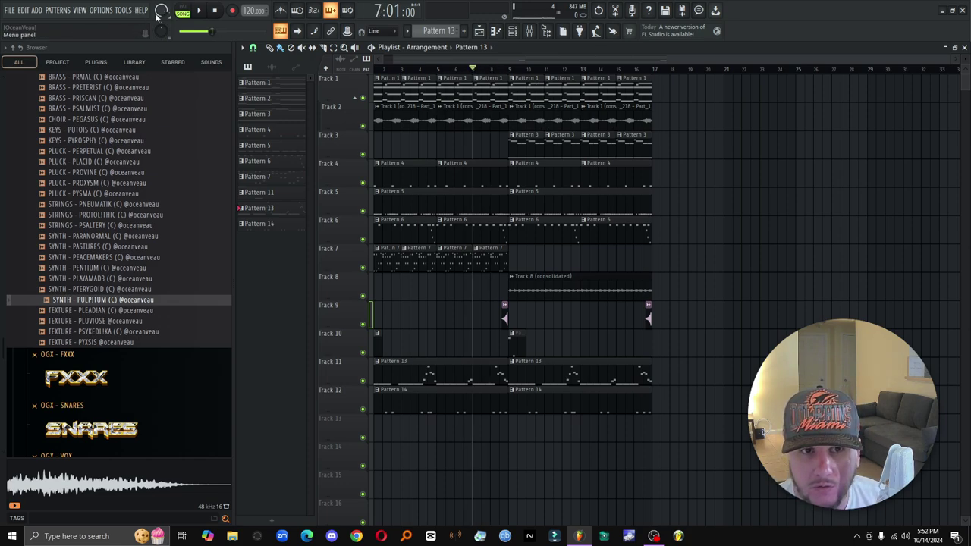
key(space)
click(215, 11)
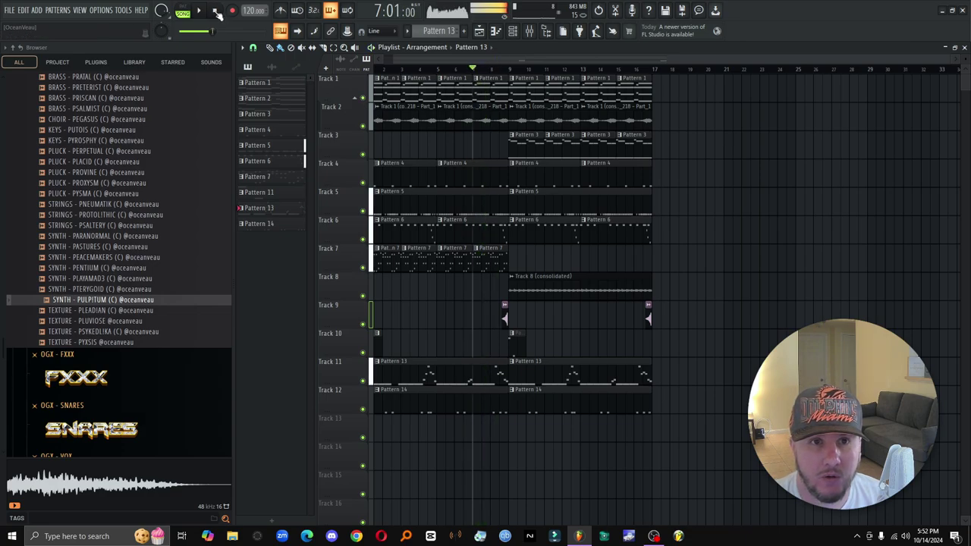
click(216, 11)
Step: Make the second Pattern 13 clip unique, insert a track at Track 11 and move the first Pattern 13 clip up onto it
key(F9)
key(F6)
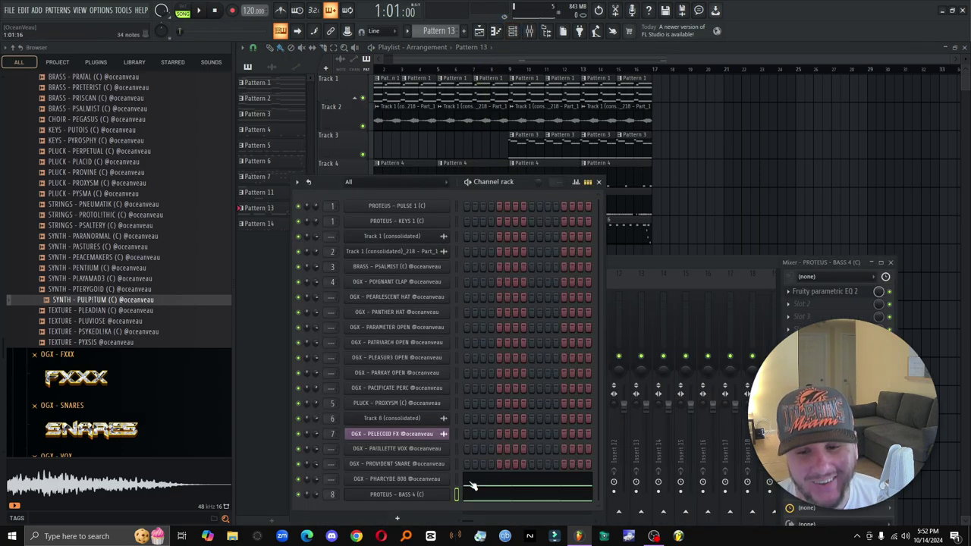
key(F5)
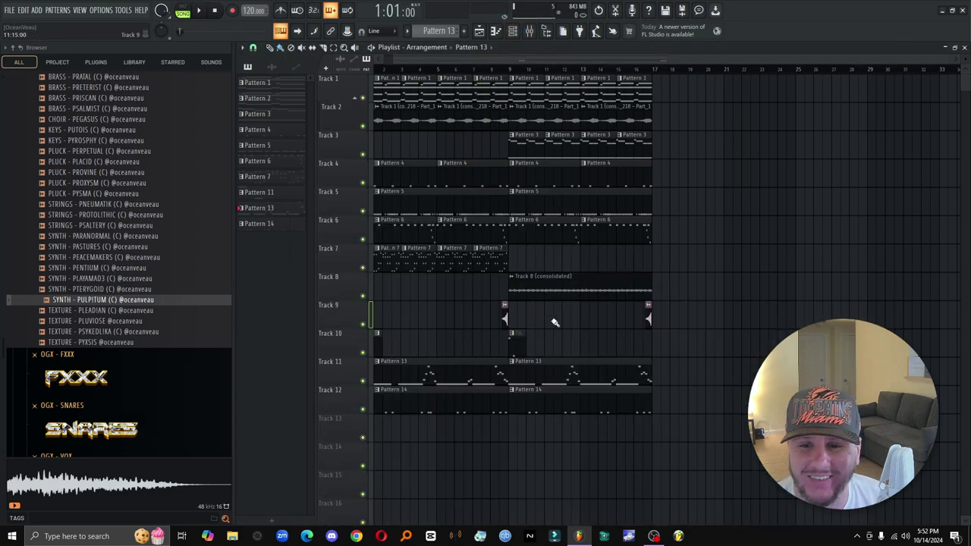
click(512, 362)
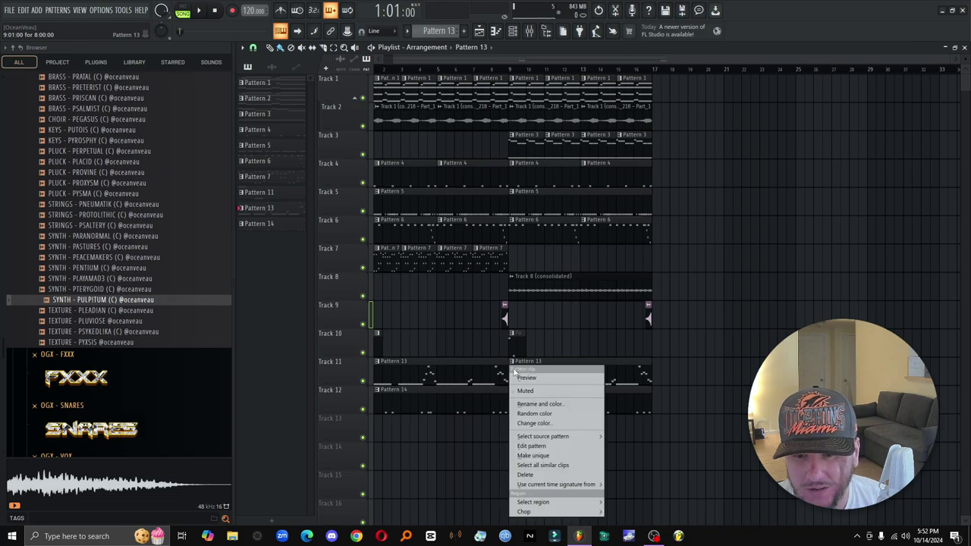
click(557, 455)
right_click(349, 370)
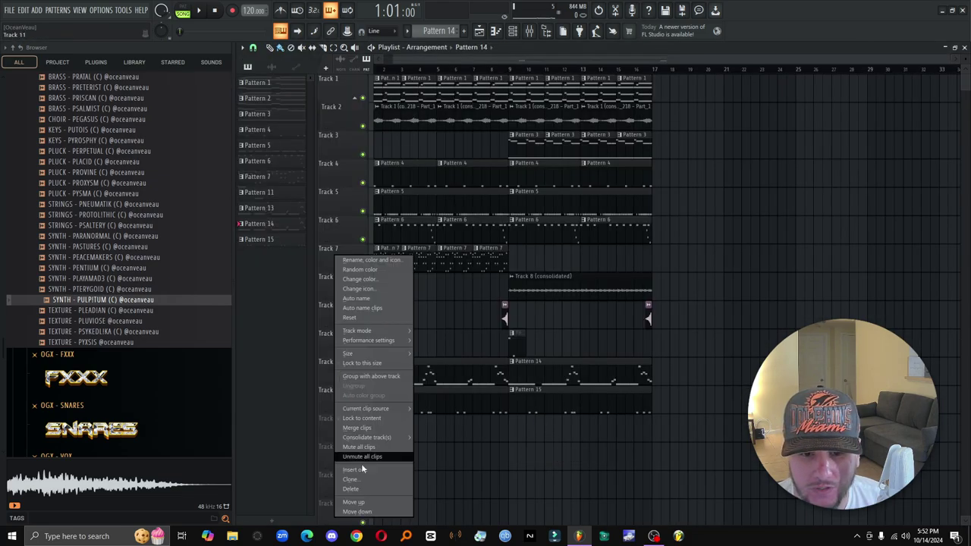
click(357, 471)
drag(463, 402, 460, 370)
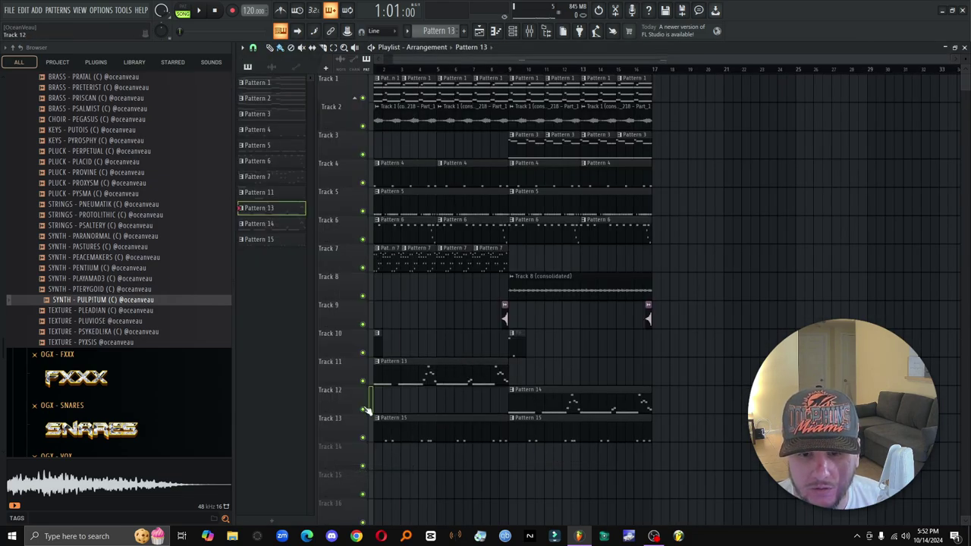
Step: Cut the PROTEUS - BASS 4 (C) notes out of Pattern 13, keeping the OGX - PHARCYDE 808 notes
double_click(428, 378)
click(513, 32)
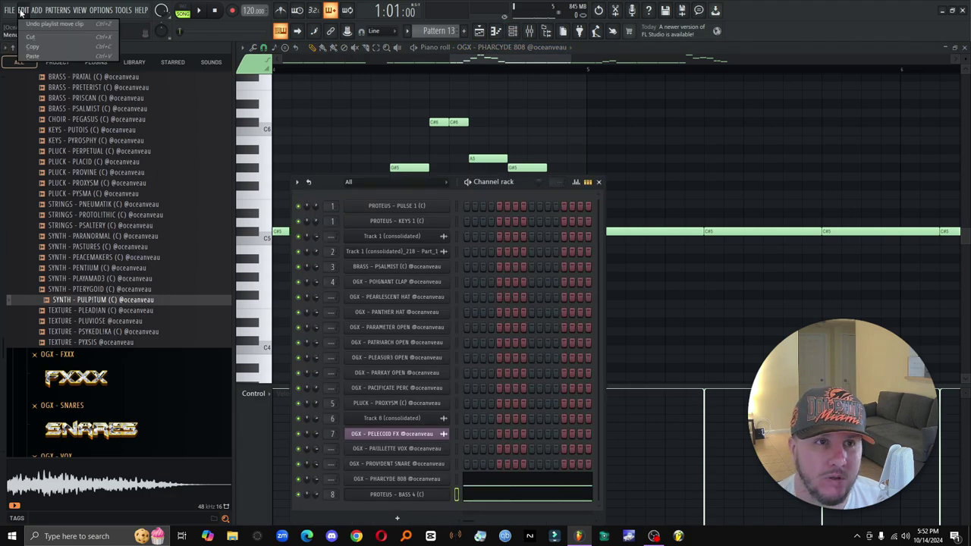
click(479, 30)
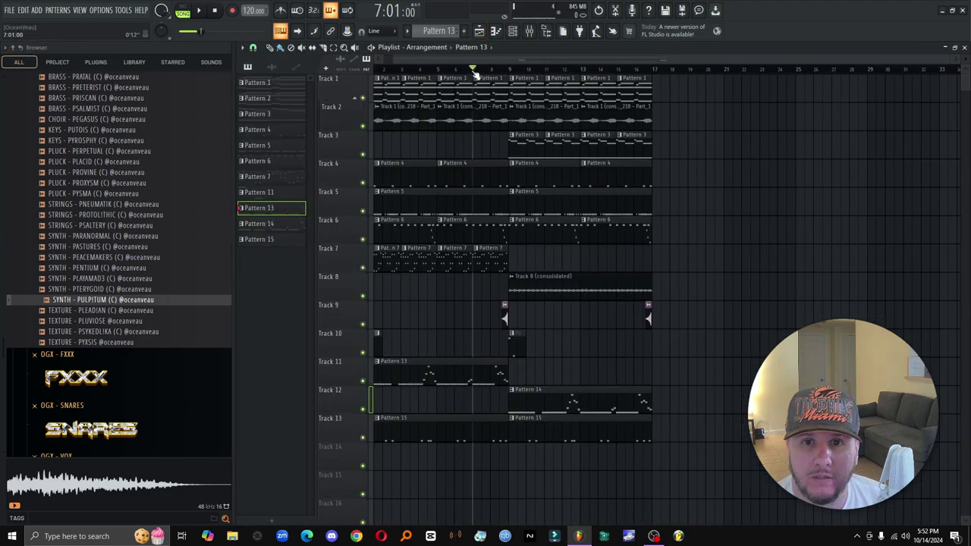
Step: Play the arrangement from bar 7 through bar 16 and check which channels sound in the second section
click(199, 12)
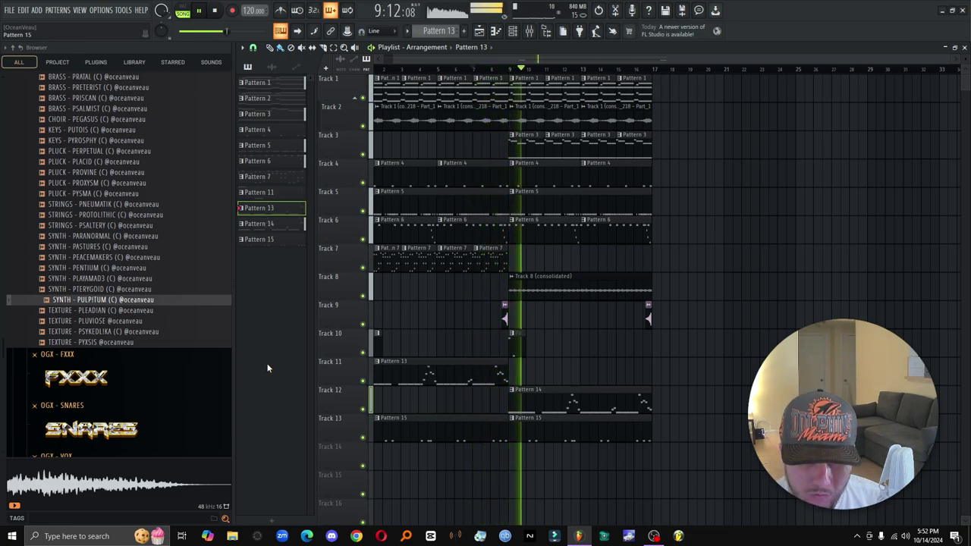
key(F6)
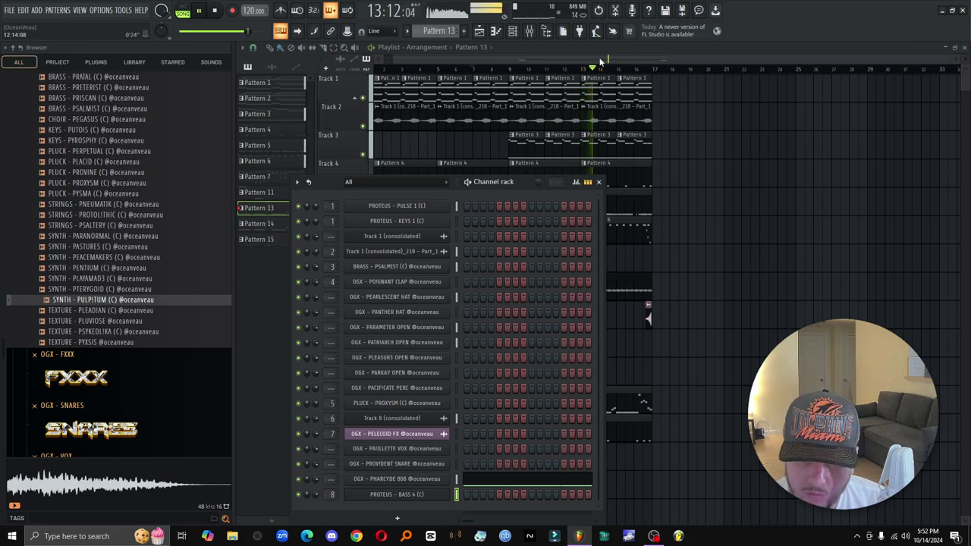
key(F6)
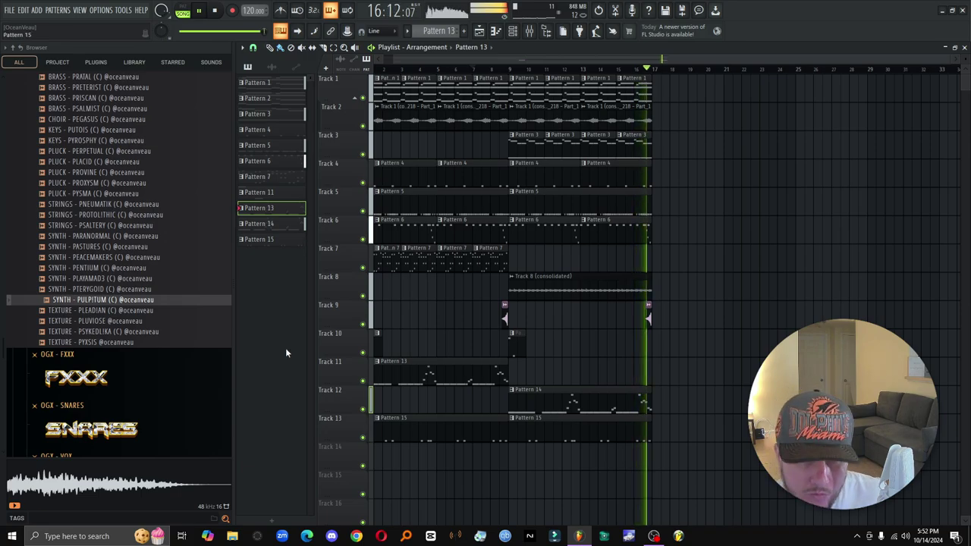
key(space)
Step: Duplicate all the playlist clips and place the copy so that it starts at bar 17
key(ctrl+a)
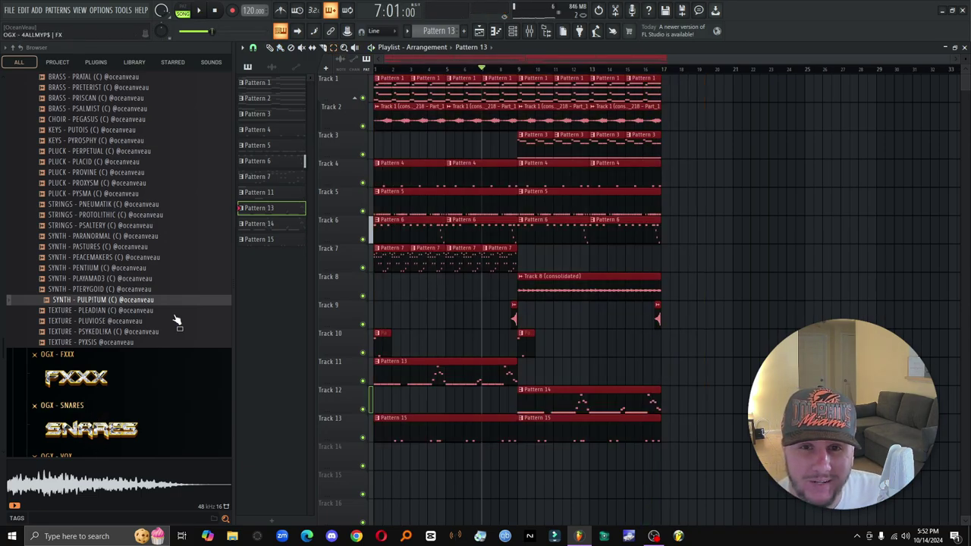
key(ctrl+b)
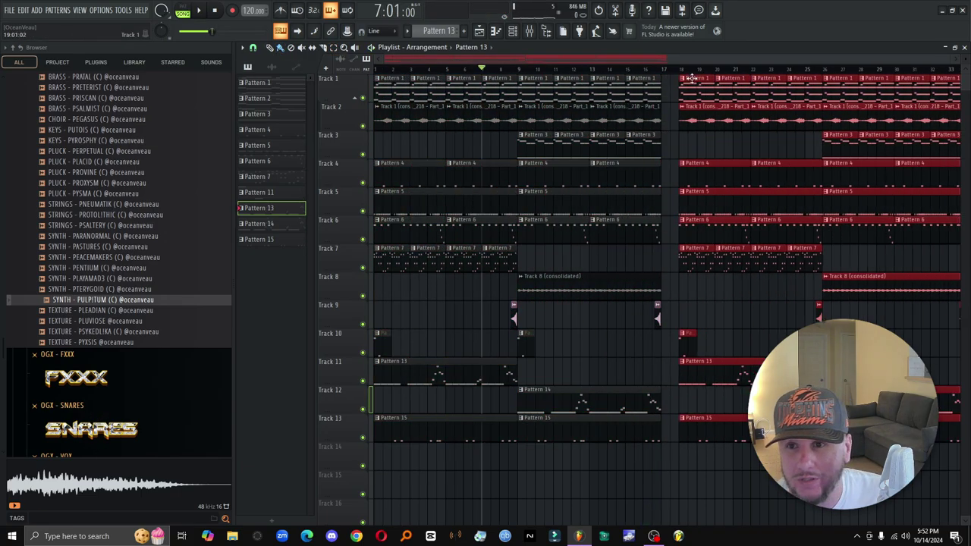
drag(768, 61, 952, 63)
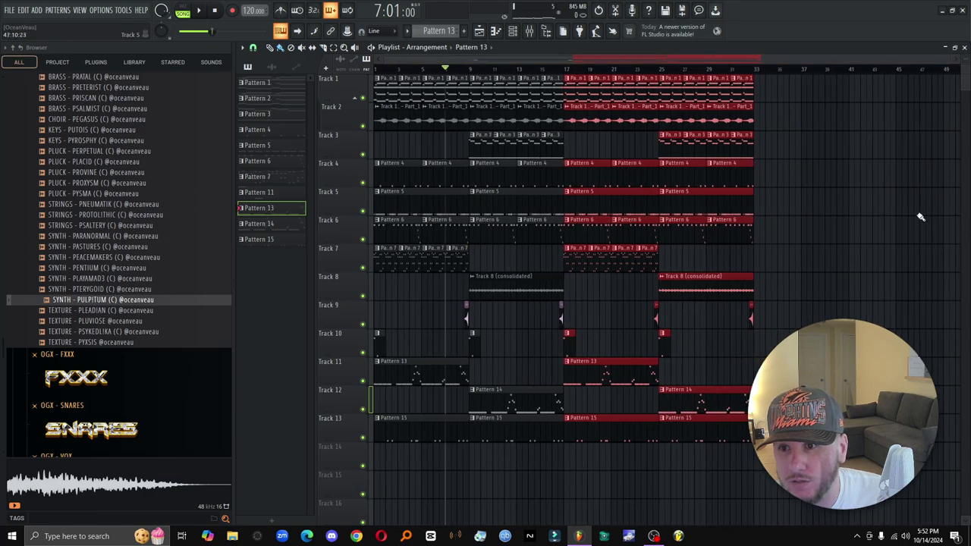
Step: Deselect the clips and delete the copied Pattern 7 clips on Track 7 from bar 17 to bar 24
key(ctrl+d)
right_click(647, 261)
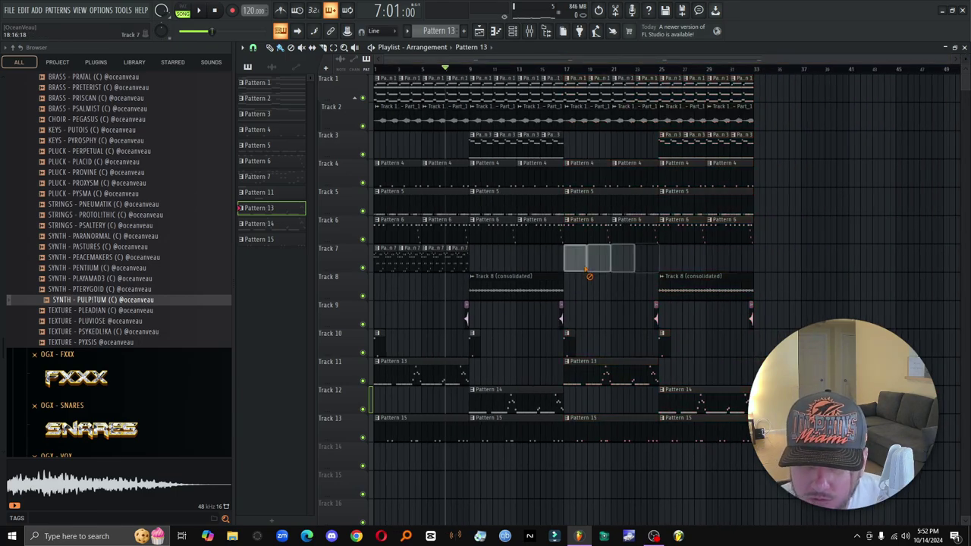
Step: Delete the Track 1 clips from bar 17 to bar 24 and make the Track 2 audio clip unique as a sample
right_click(580, 89)
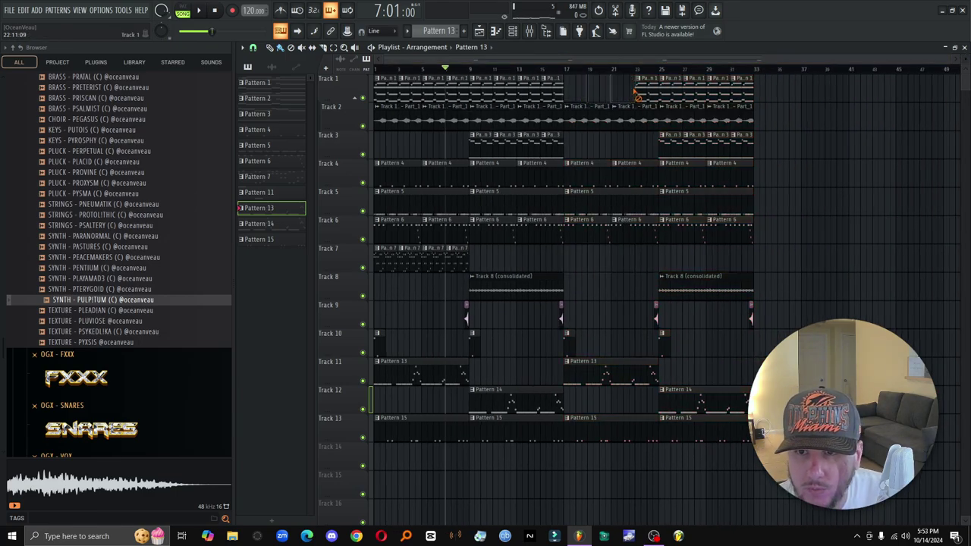
click(576, 120)
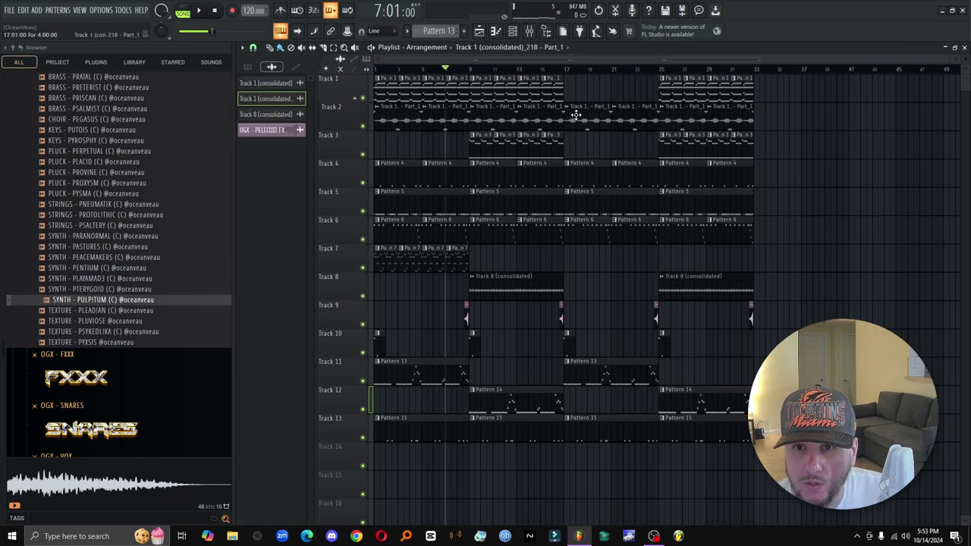
click(632, 107)
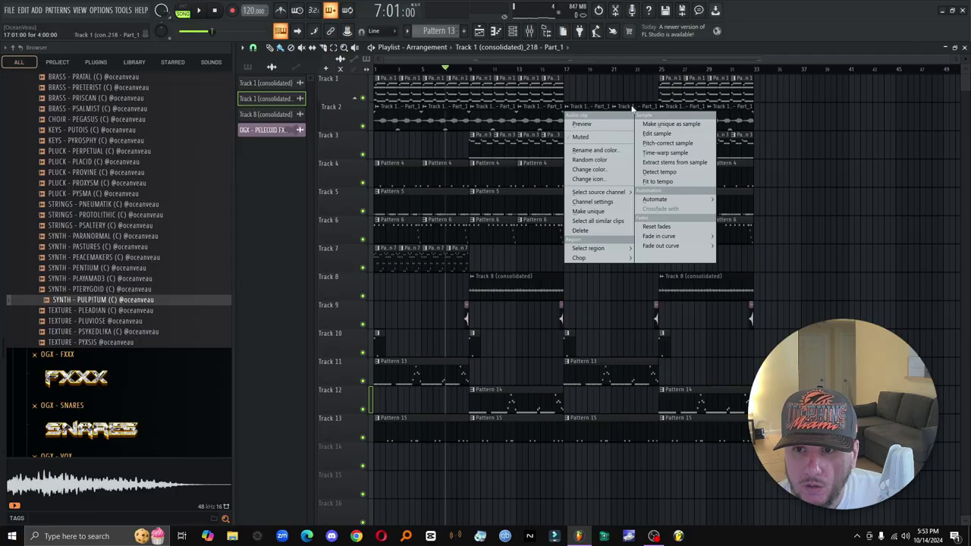
click(668, 124)
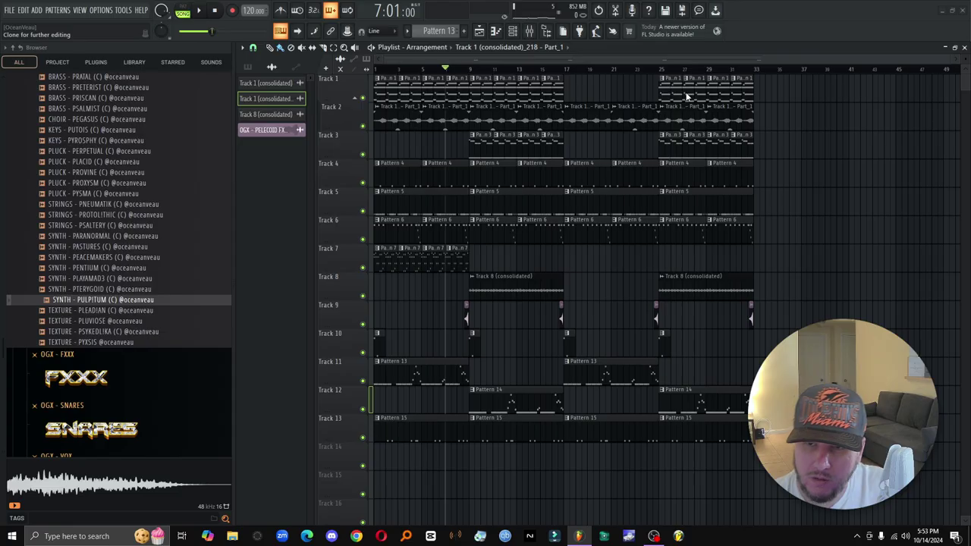
Step: Delete the Track 2 audio clip at bar 21 and the remaining Track 1 clips from bar 25 to bar 32
right_click(635, 120)
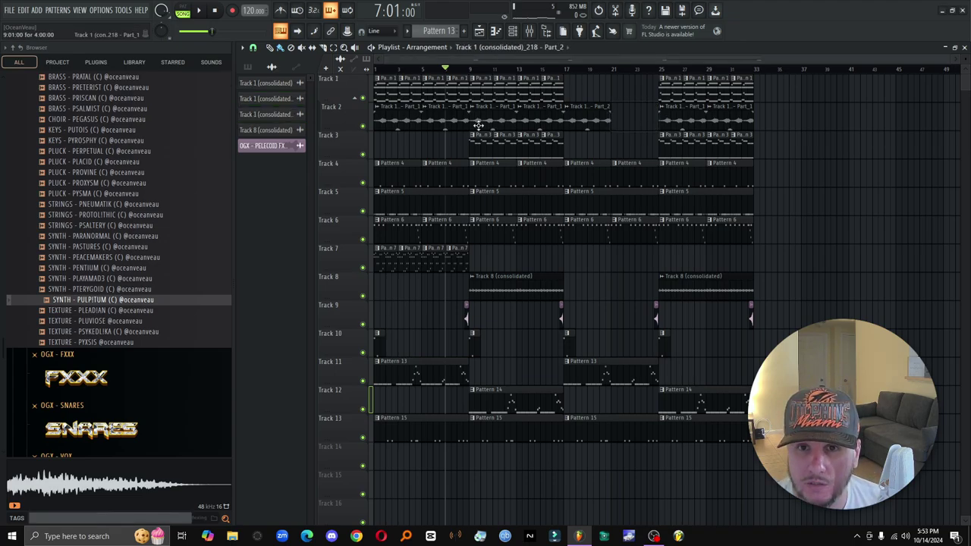
right_click(681, 87)
right_click(728, 87)
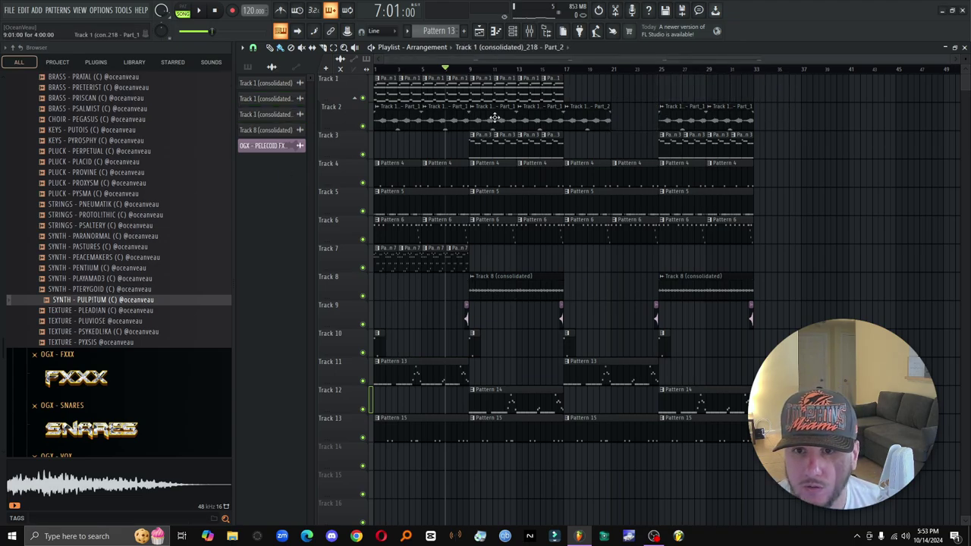
Step: Insert an empty track above the audio clips of Track 2 and ungroup both tracks from Track 1
right_click(338, 116)
click(375, 317)
right_click(350, 132)
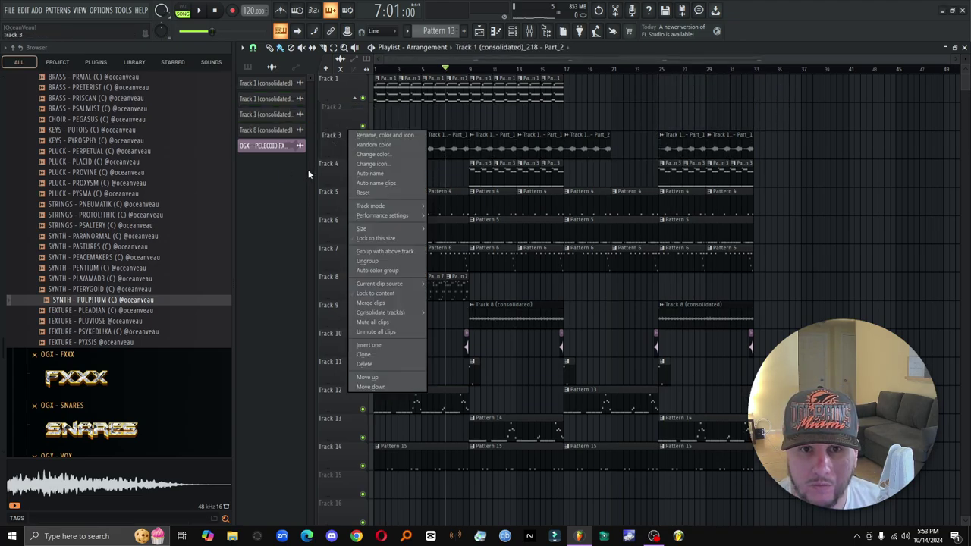
click(375, 264)
right_click(343, 101)
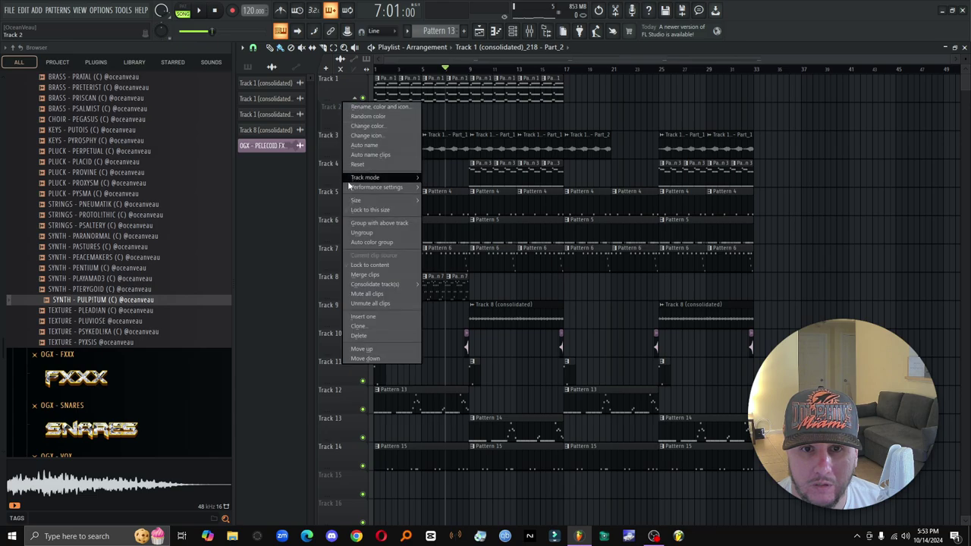
click(377, 233)
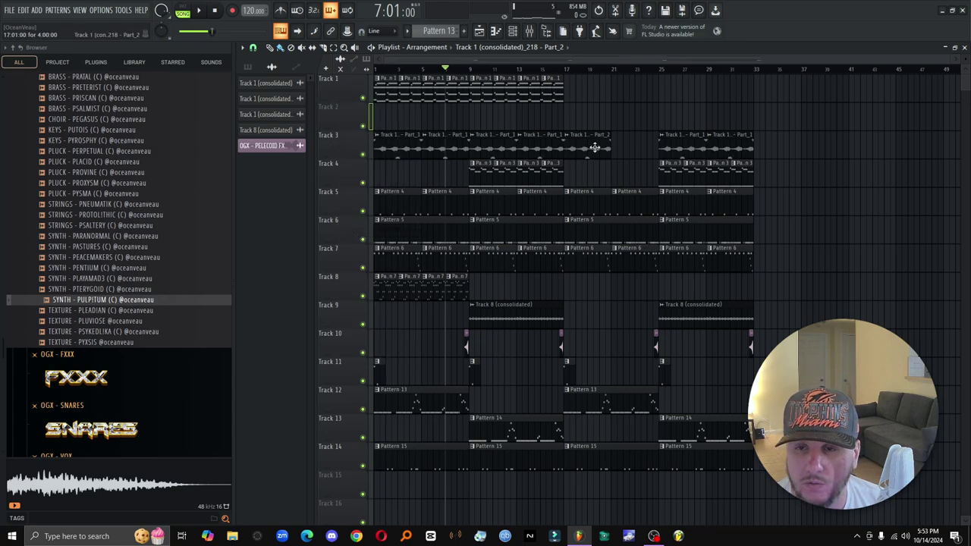
Step: Move the Part_2 audio clip up to Track 2 at bar 17 and repeat it as two-bar clips through bar 24
drag(590, 131, 589, 104)
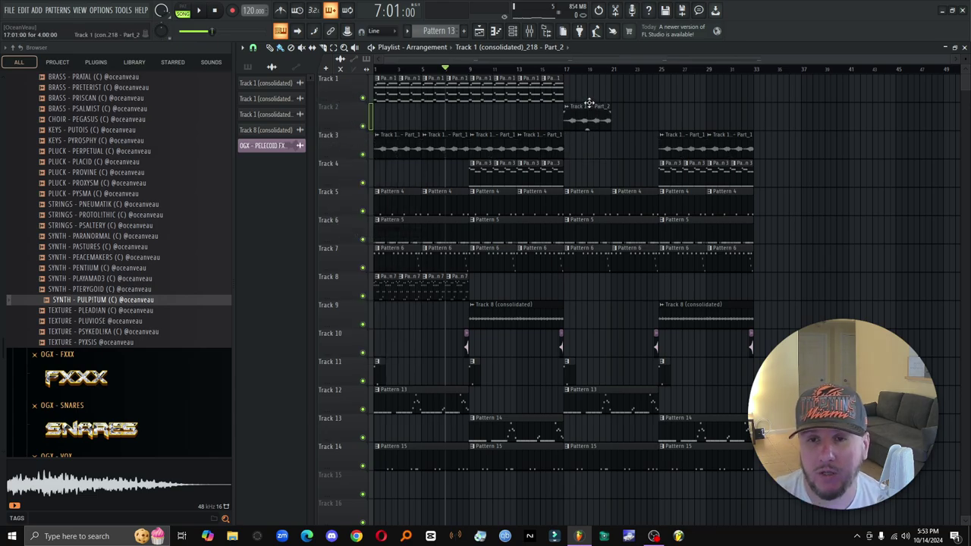
click(626, 121)
right_click(619, 125)
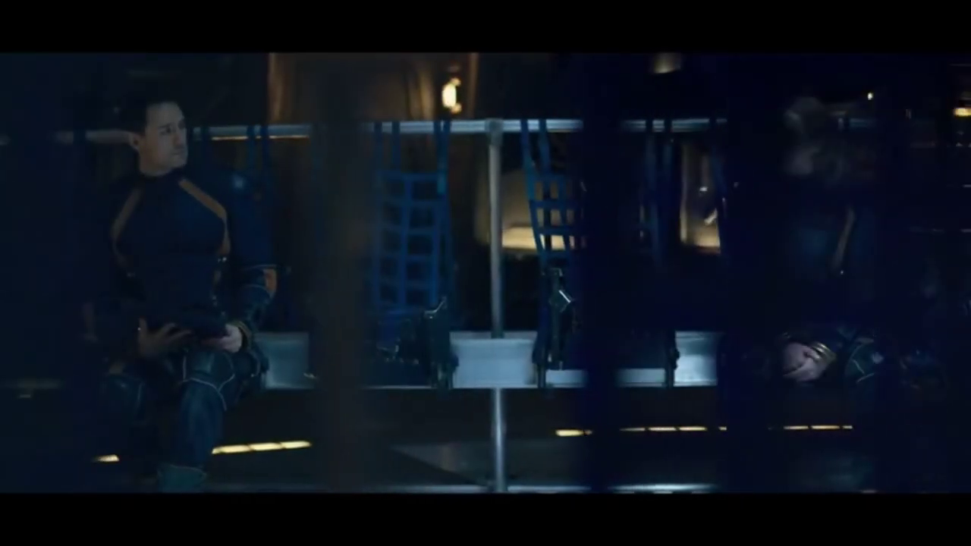
drag(594, 130, 643, 124)
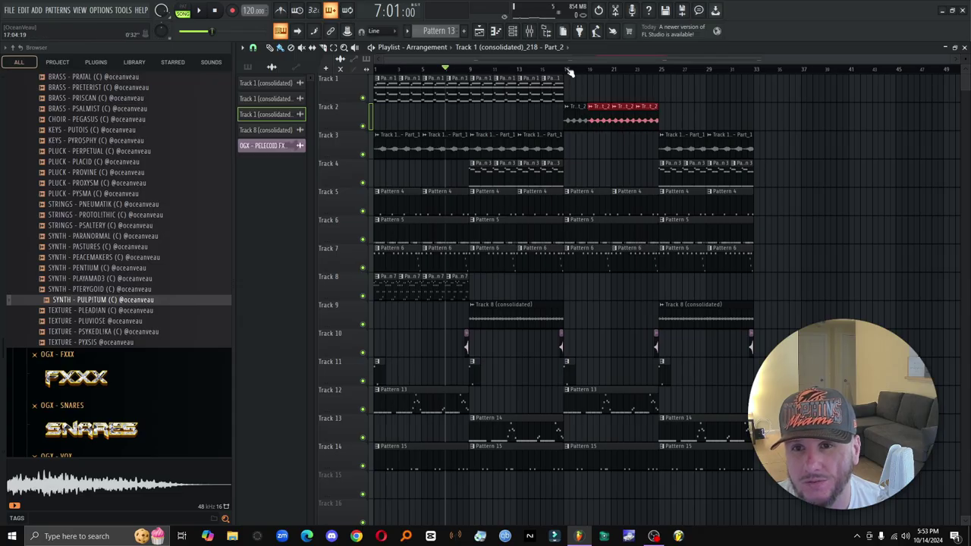
Step: Play the arrangement from bar 17 to hear the Part_2 clips with the drums and 808
click(566, 68)
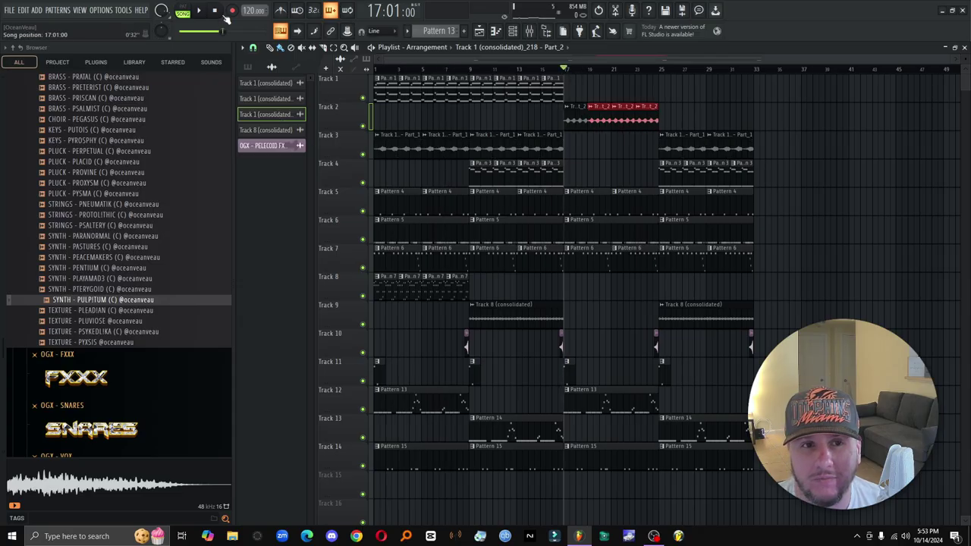
key(space)
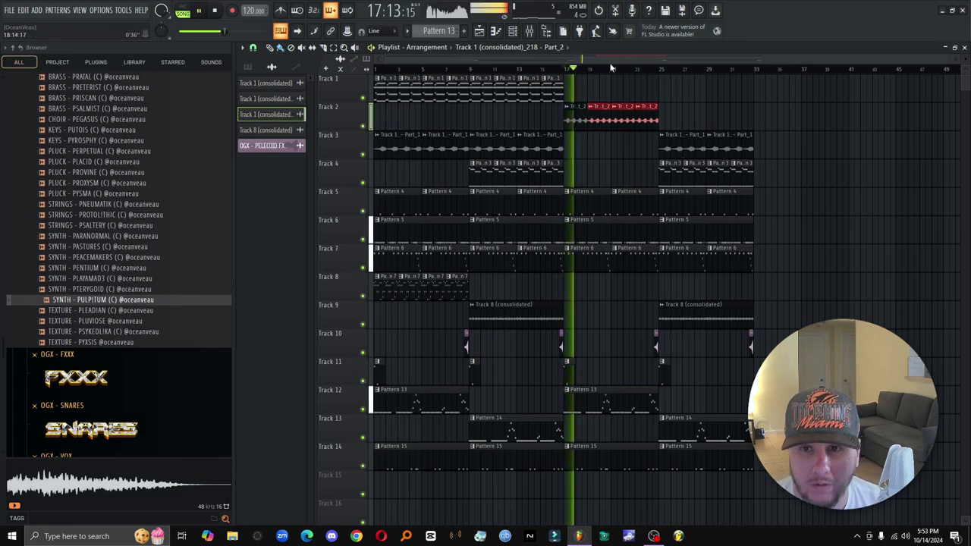
key(space)
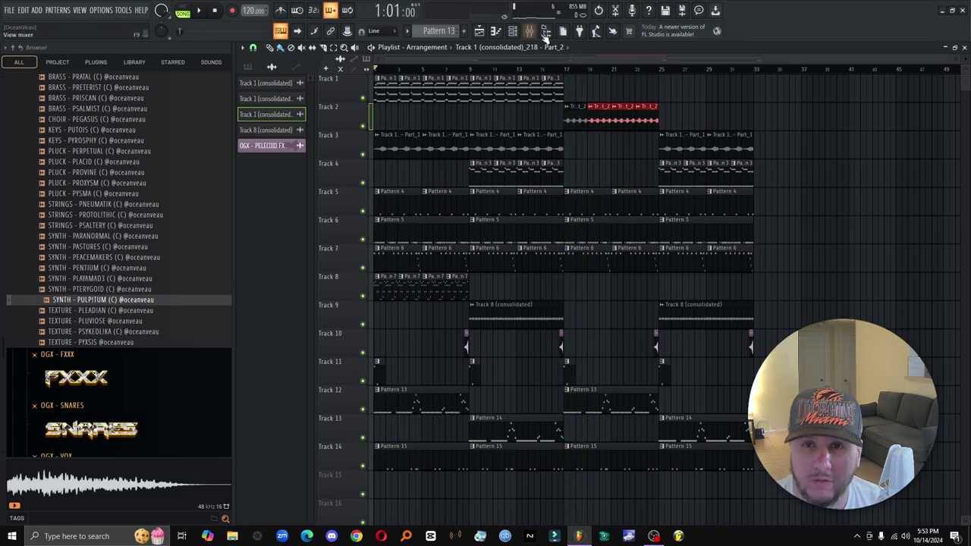
Step: Show all channels in the channel rack and switch to a new empty Pattern 16
click(513, 31)
click(395, 183)
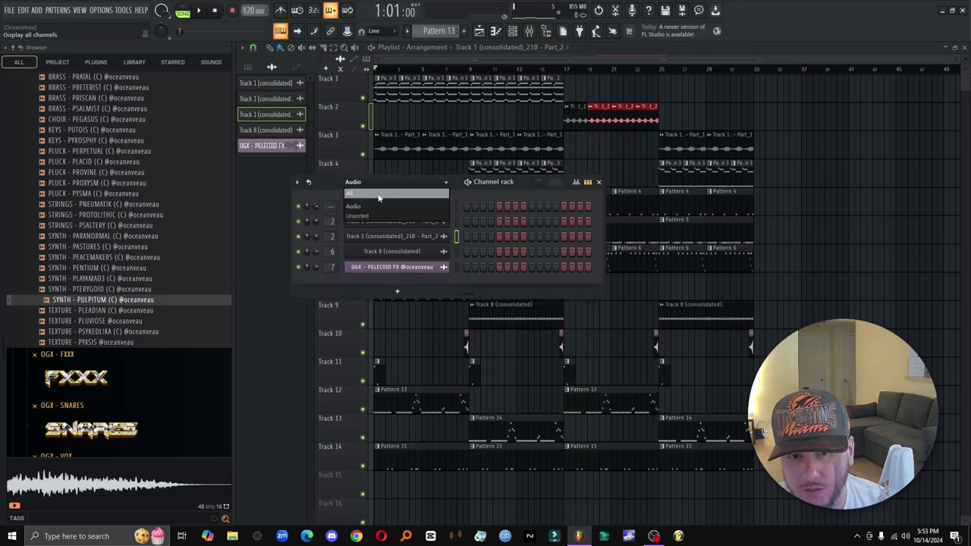
click(383, 195)
scroll(437, 30, down, 1)
scroll(567, 379, down, 1)
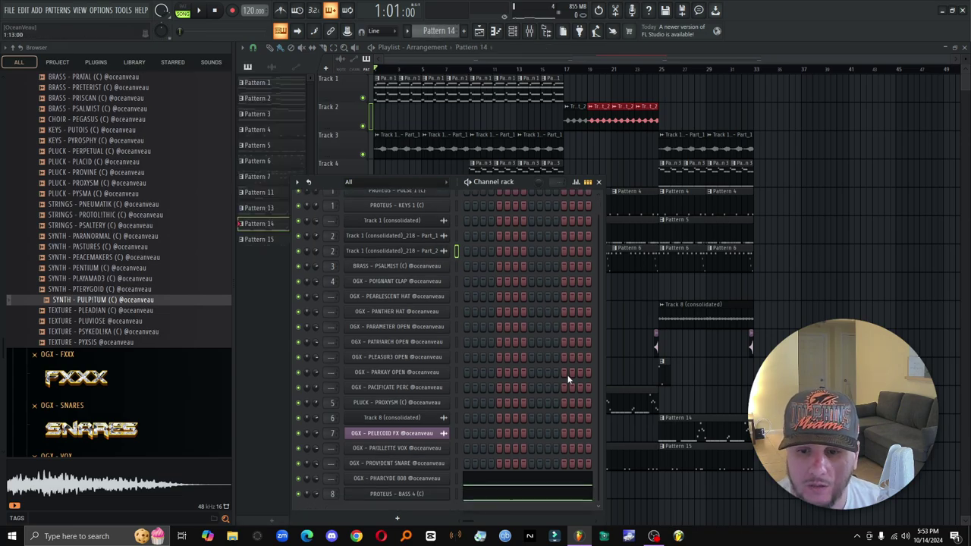
scroll(440, 33, down, 1)
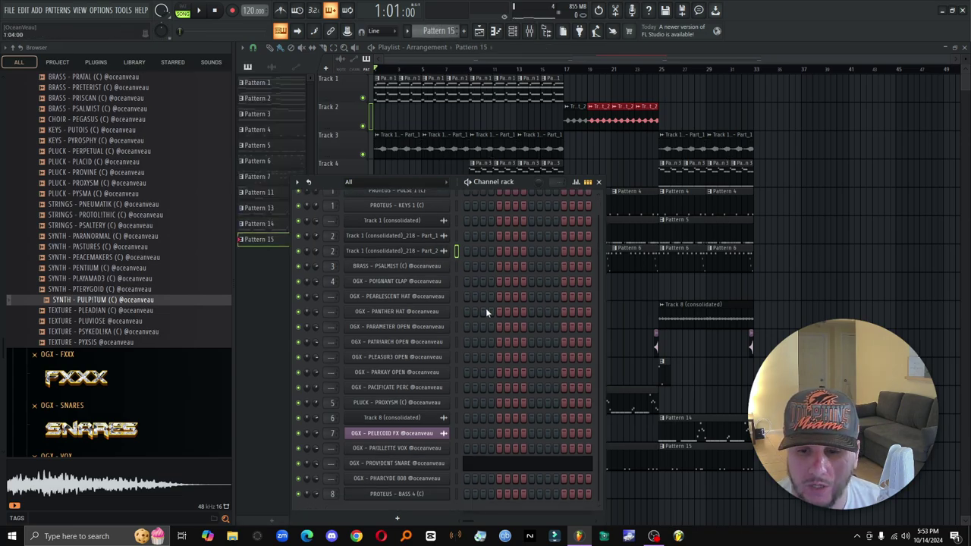
scroll(448, 34, down, 1)
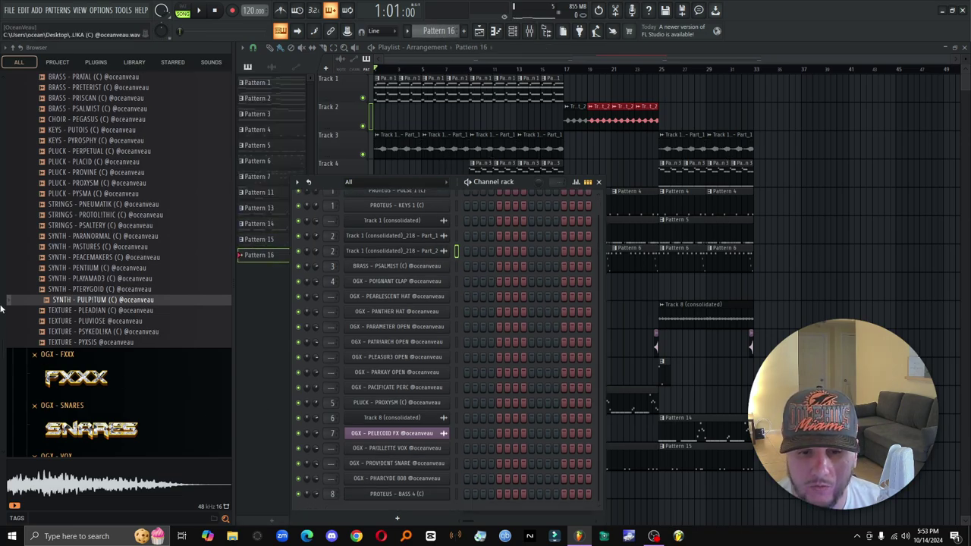
Step: Load PROTEUS - VOICE 6 (C) from the PROTEUS sample folder as a channel and adjust its volume envelope's hold
scroll(76, 207, up, 5)
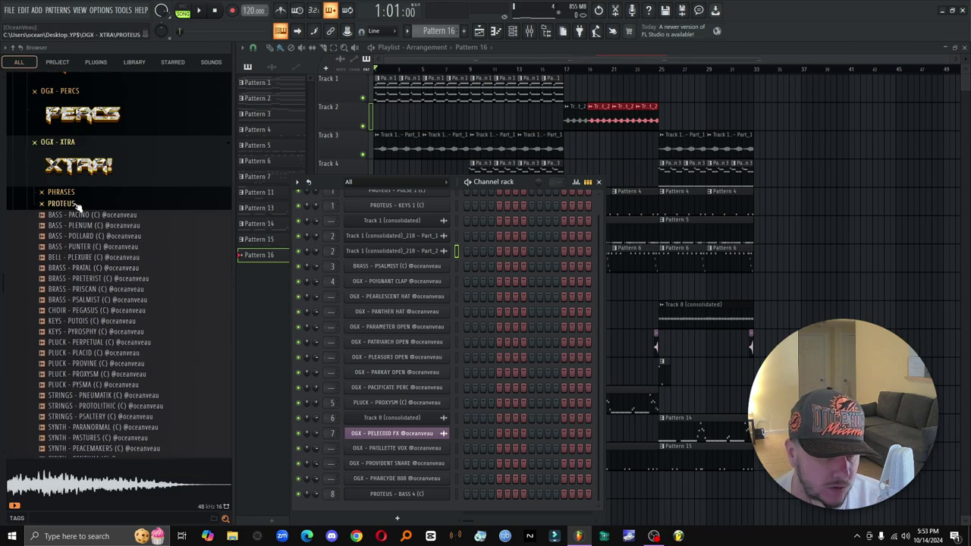
click(76, 205)
scroll(122, 238, down, 3)
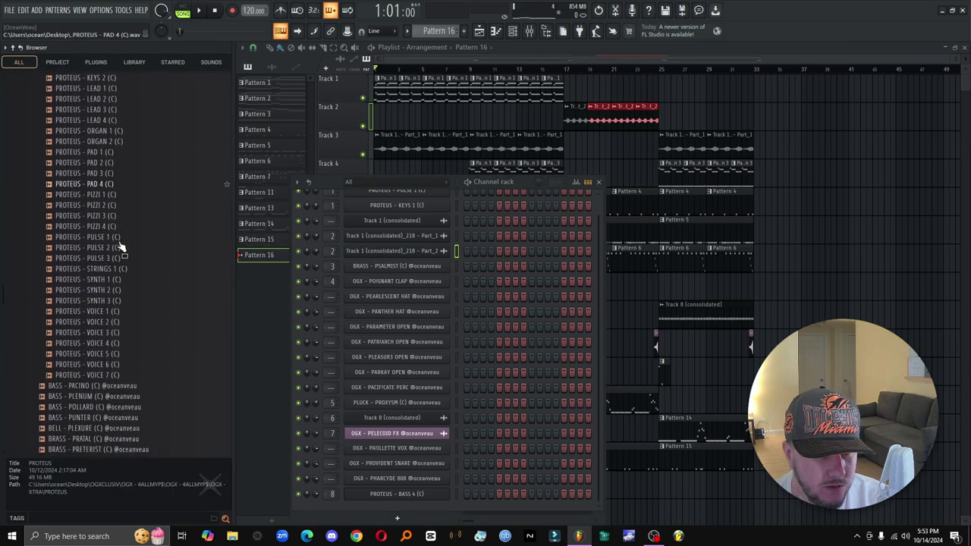
drag(355, 278, 356, 292)
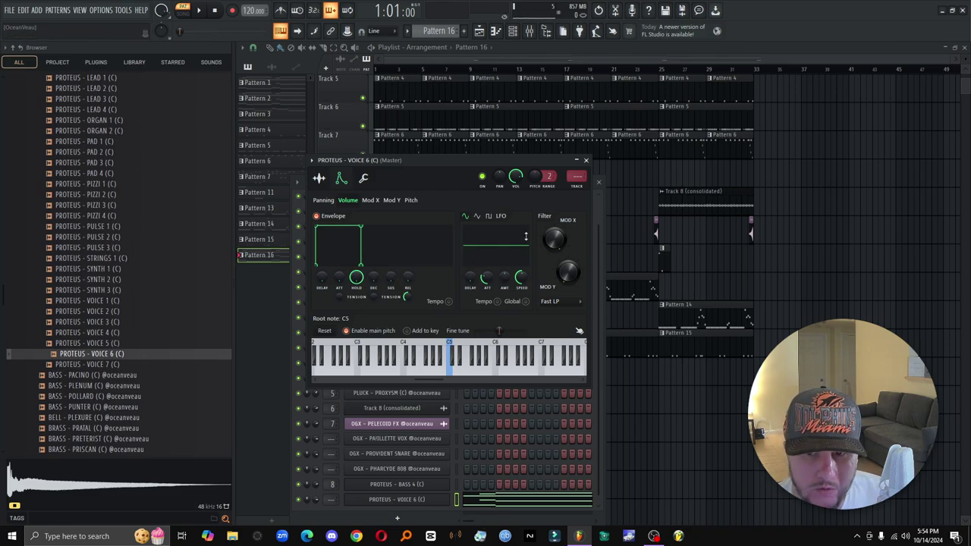
key(space)
key(space)
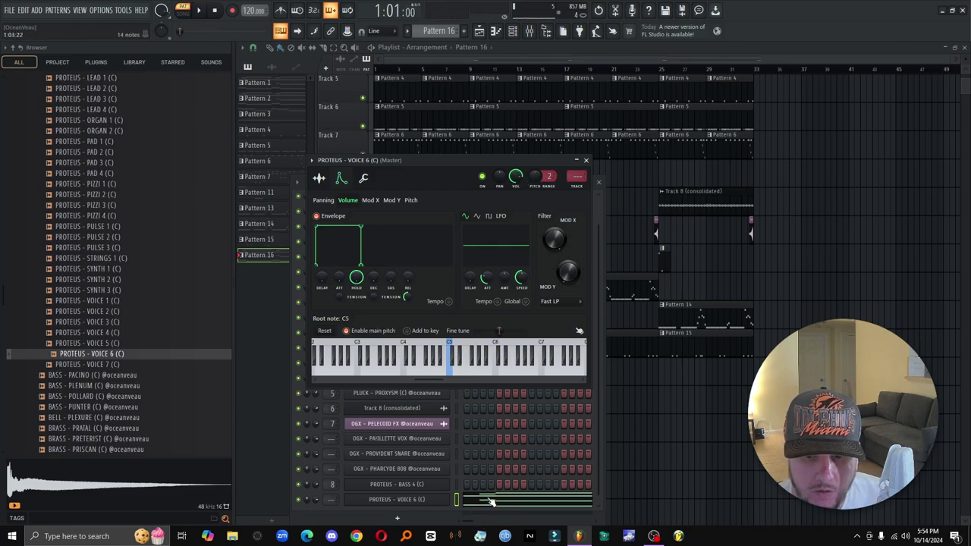
Step: Replace the PROTEUS - VOICE 6 (C) channel's sample with PROTEUS - VOICE 5 (C)
click(586, 161)
key(Up)
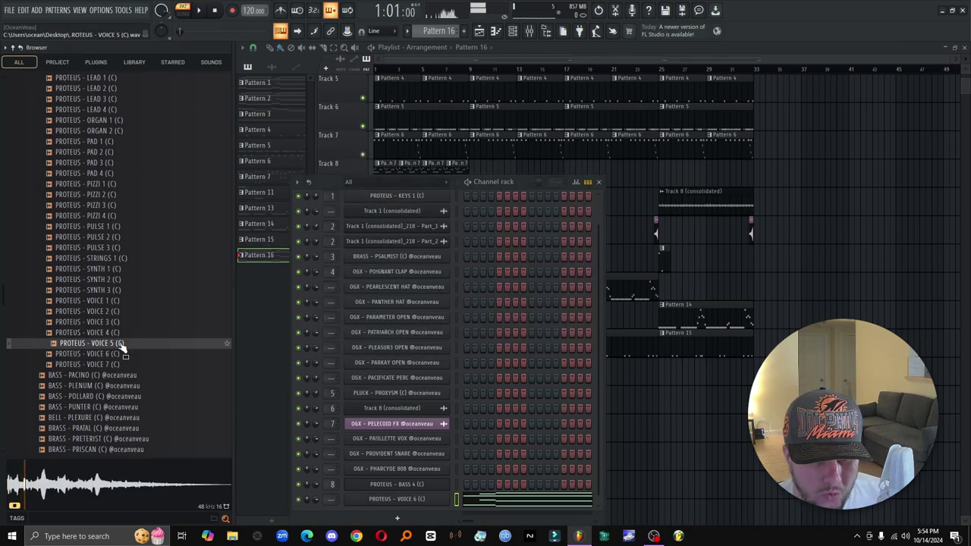
drag(121, 345, 424, 502)
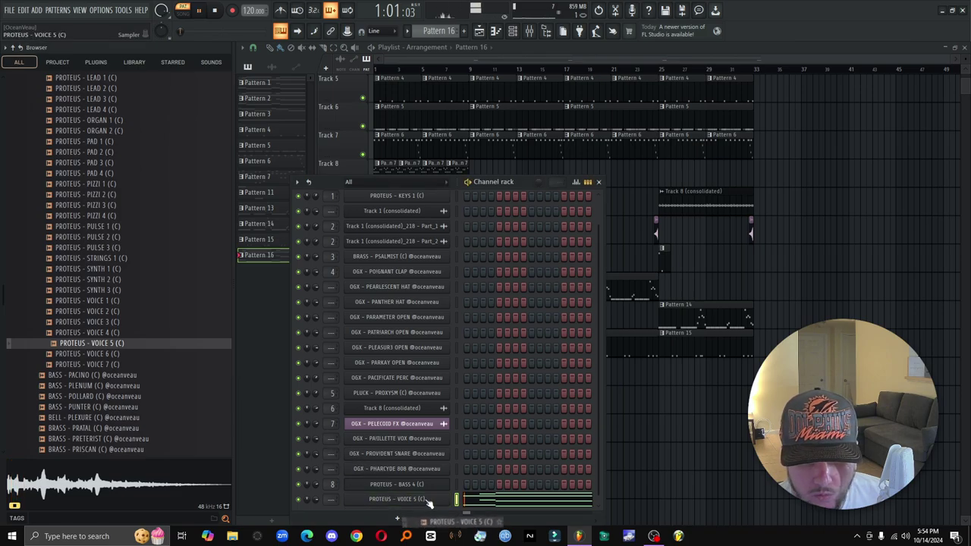
Step: Delete the E6 and D#6 notes in both bars of Pattern 16, plus the A5 and G#5 notes in bar 2
click(491, 500)
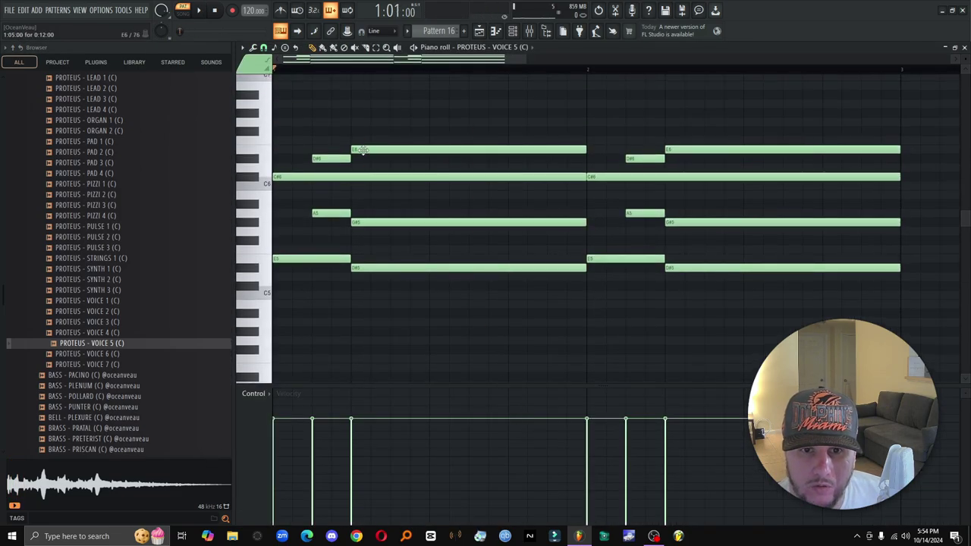
right_click(363, 150)
right_click(669, 150)
right_click(657, 159)
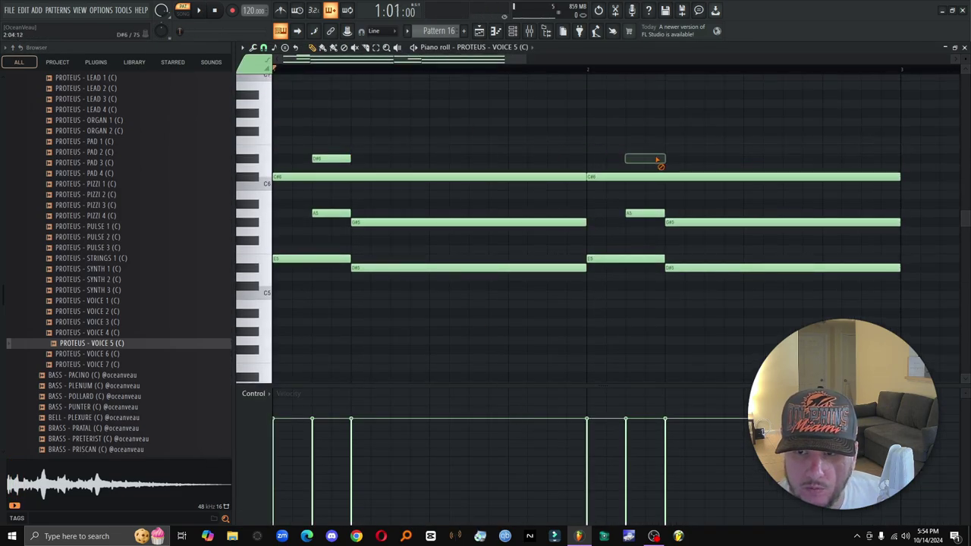
right_click(339, 159)
right_click(645, 213)
right_click(669, 223)
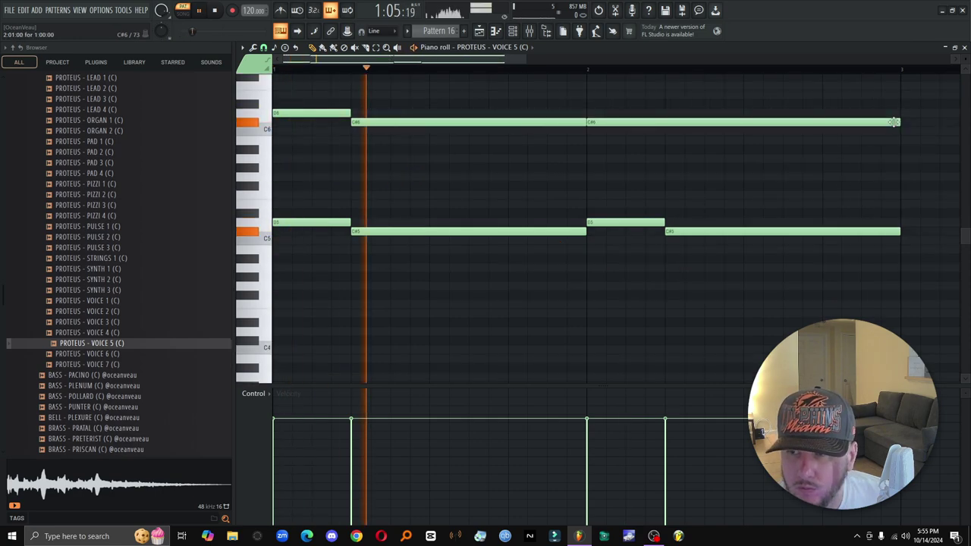
Step: Try adding a short C#7 note at the start of bar 1 in the PROTEUS - VOICE 5 (C) part
mouse_move(894, 122)
mouse_down()
mouse_move(678, 123)
mouse_move(906, 123)
mouse_up()
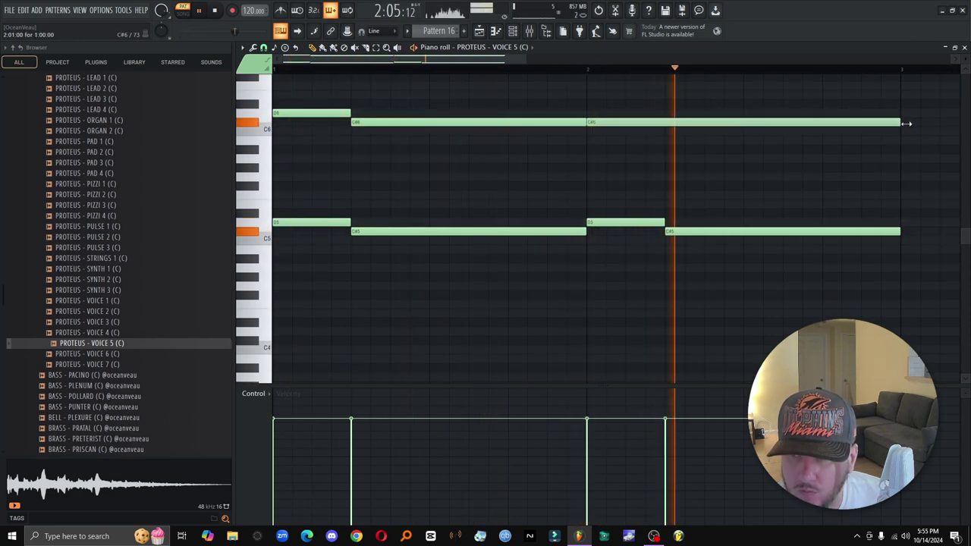
scroll(493, 182, up, 3)
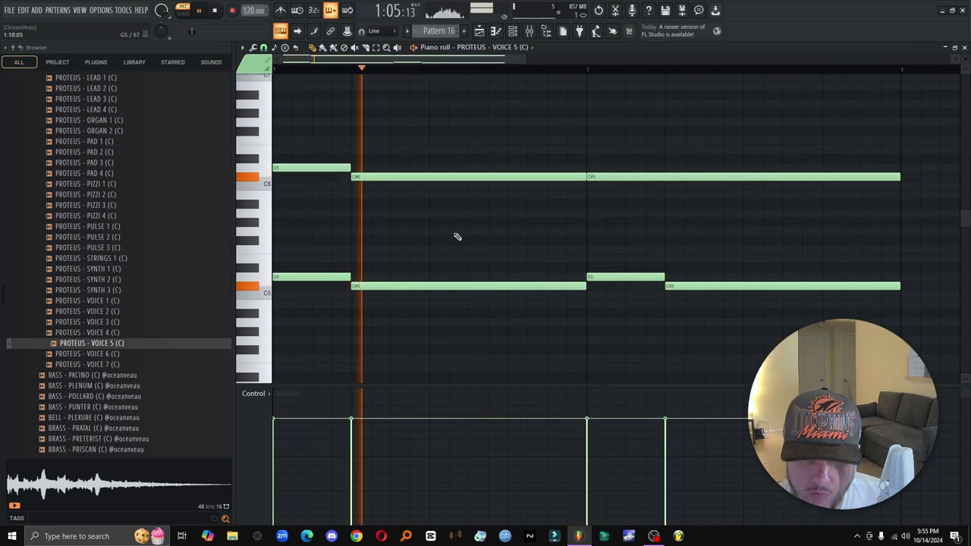
scroll(395, 228, up, 4)
click(273, 150)
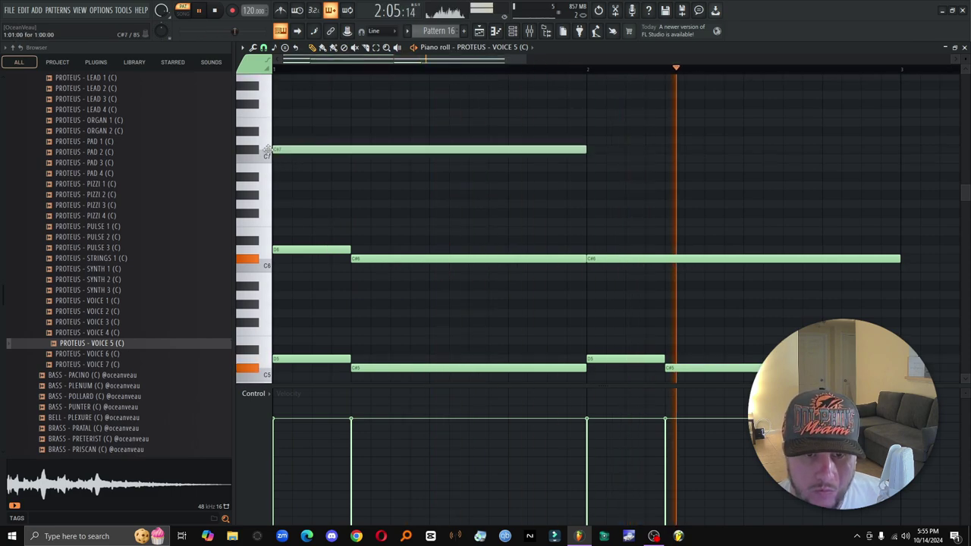
drag(586, 149, 284, 152)
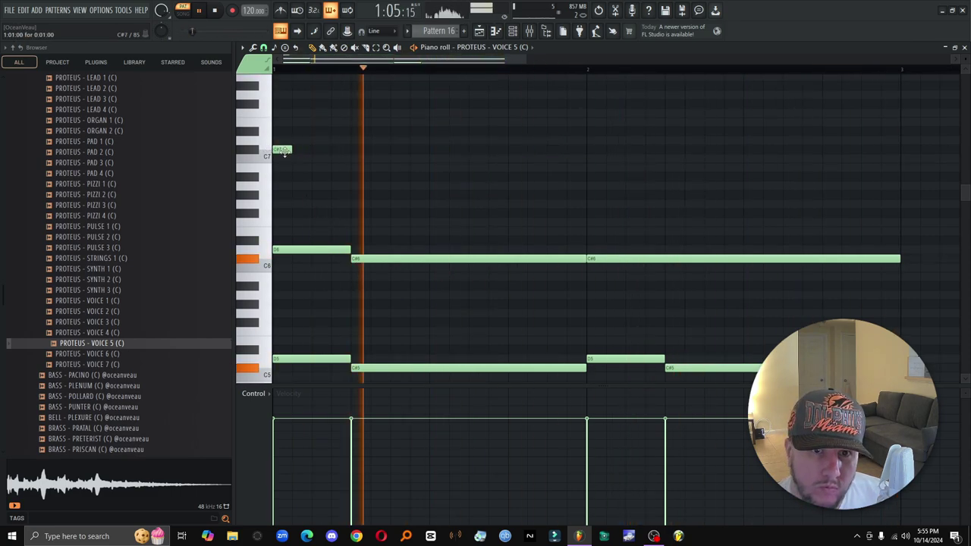
right_click(284, 151)
Step: Close the piano roll and replace the voice channel's sample with PROTEUS - VOICE 4 (C)
click(965, 47)
key(space)
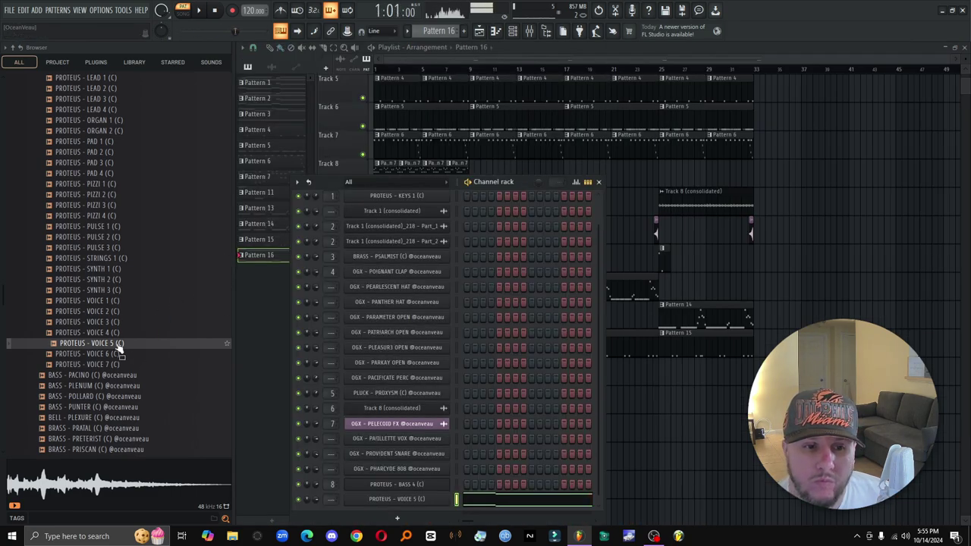
click(125, 333)
drag(156, 357, 387, 501)
key(space)
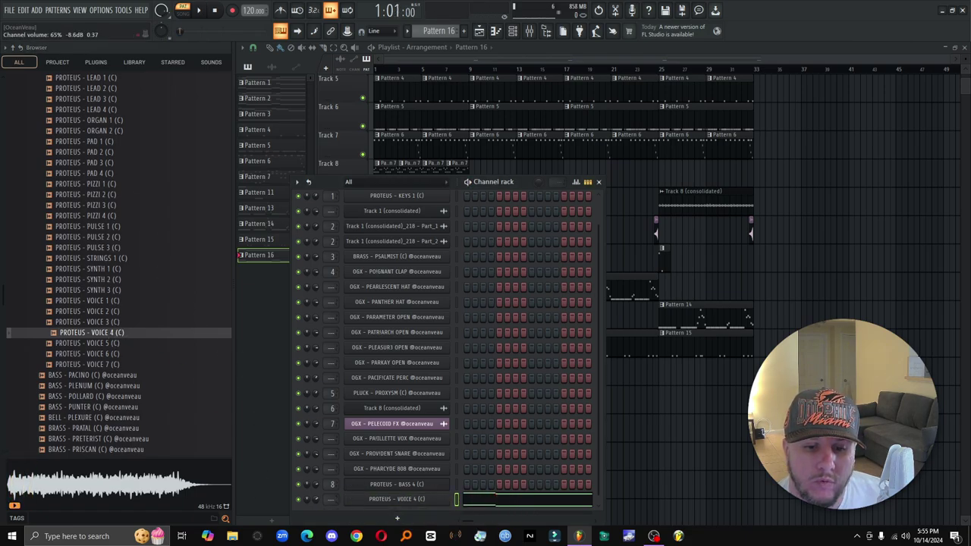
Step: Audition the PROTEUS - VOICE 3 (C), VOICE 2 (C) and VOICE 1 (C) samples
click(114, 322)
click(120, 312)
click(125, 302)
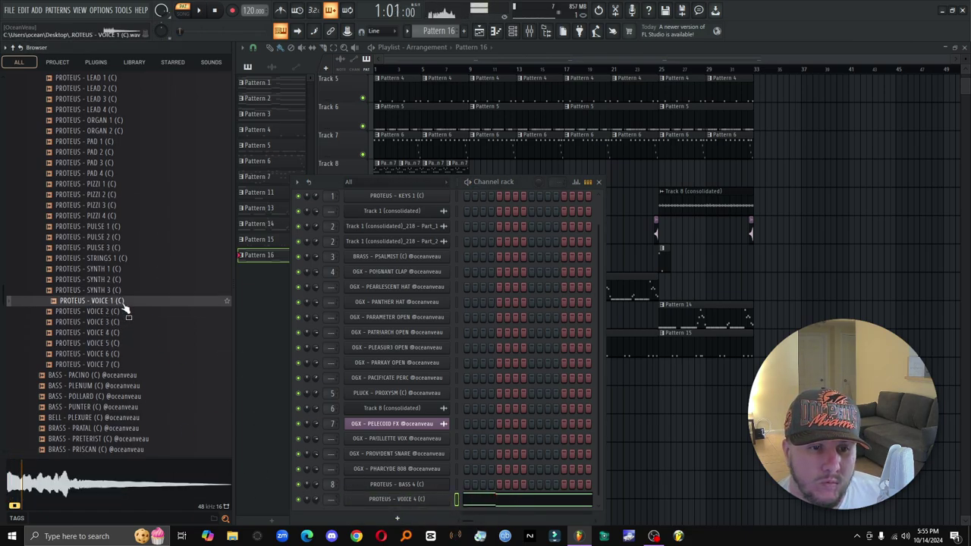
Step: Replace the voice channel's sample with PROTEUS - VOICE 3 (C) and play the pattern to hear it
click(127, 323)
drag(484, 516, 413, 500)
key(space)
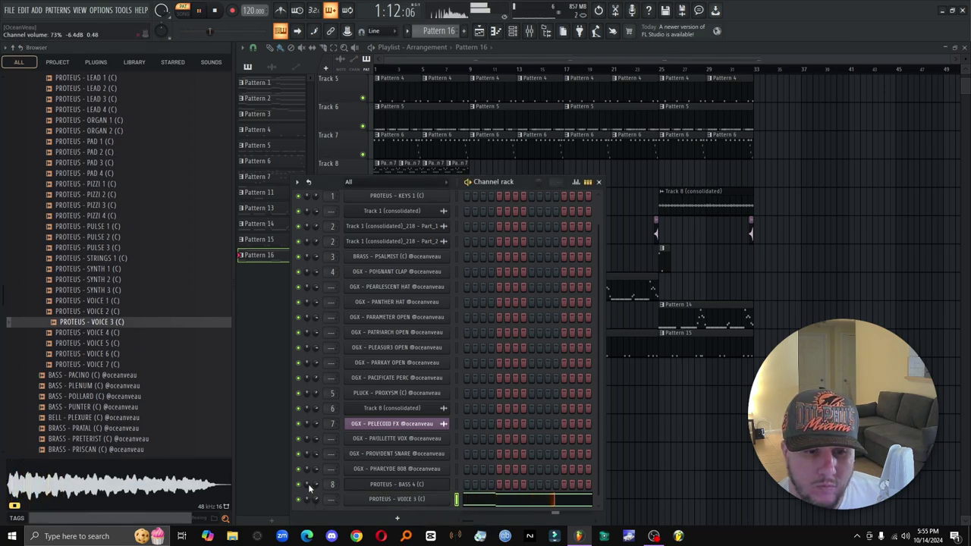
key(space)
Step: Audition the PROTEUS - SYNTH 1 (C) and SYNTH 2 (C) samples and add SYNTH 1 (C) as a new channel
click(114, 270)
click(117, 280)
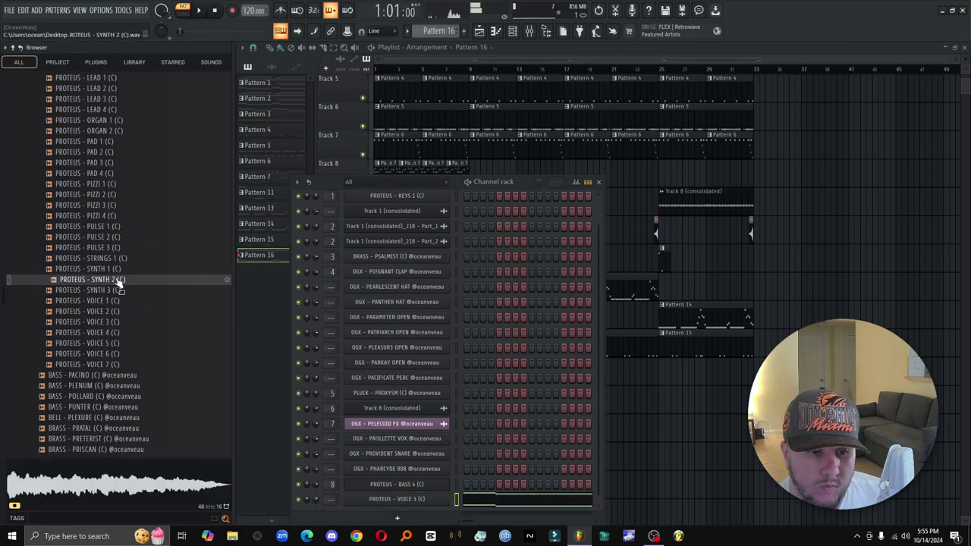
click(128, 271)
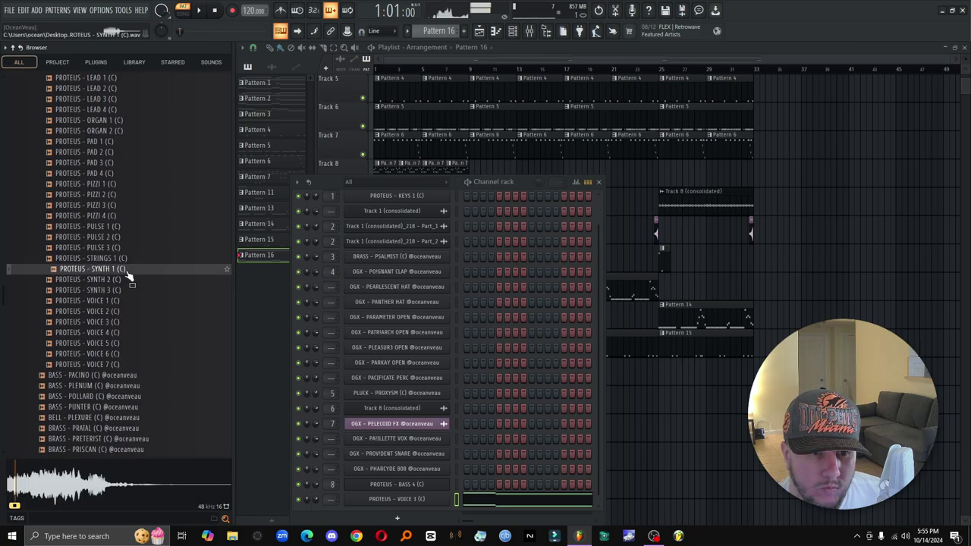
drag(127, 272, 432, 514)
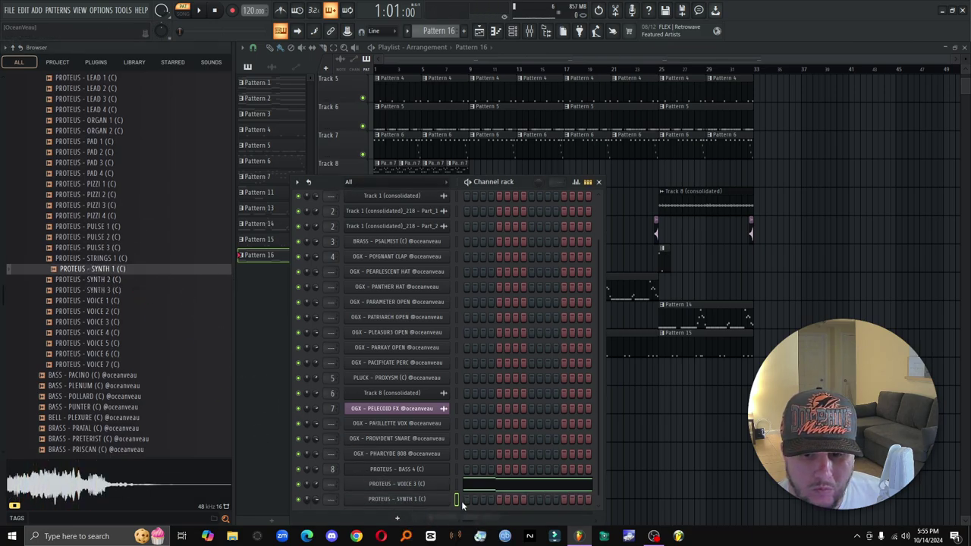
Step: Write a single half-bar C#4 note at the start of bar 1 in the PROTEUS - SYNTH 1 (C) part
right_click(447, 502)
click(471, 373)
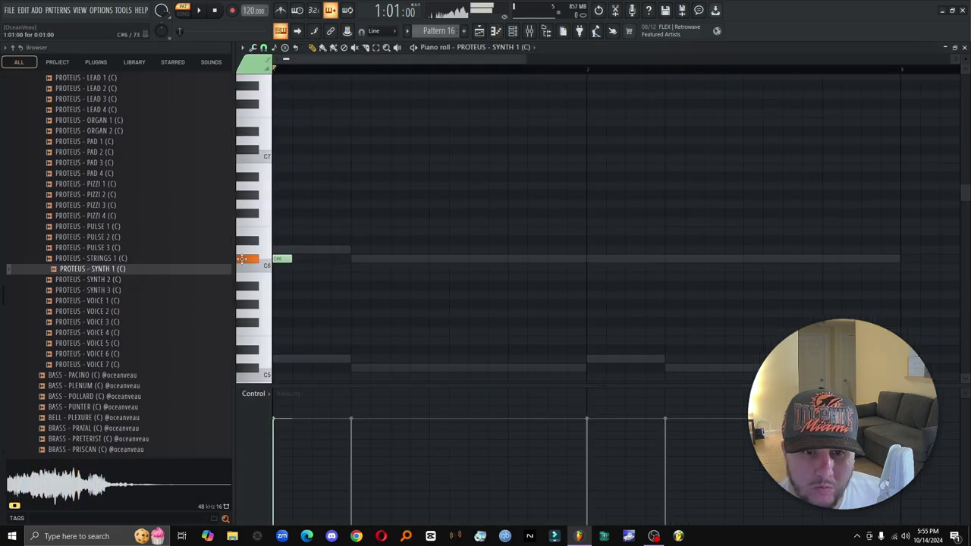
click(282, 369)
click(298, 369)
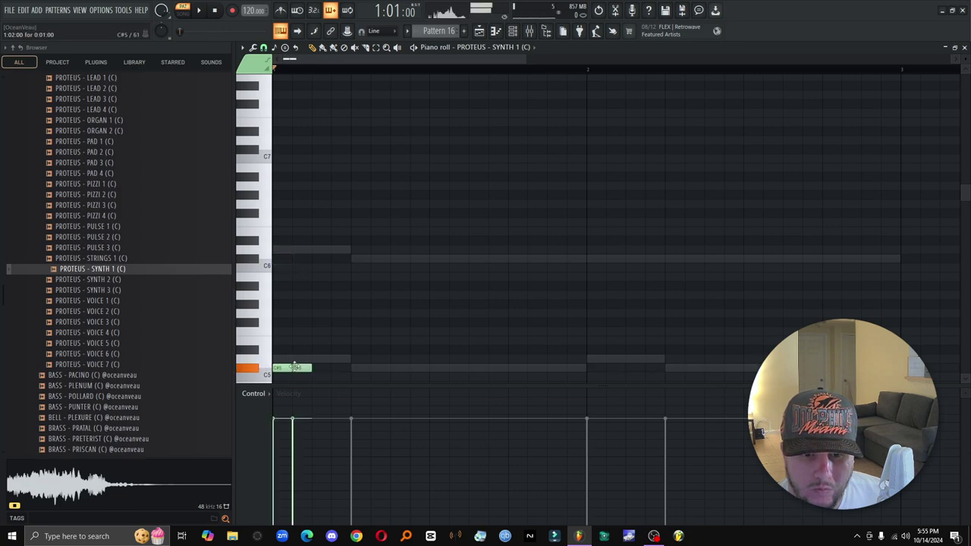
right_click(297, 369)
key(space)
drag(292, 369, 427, 351)
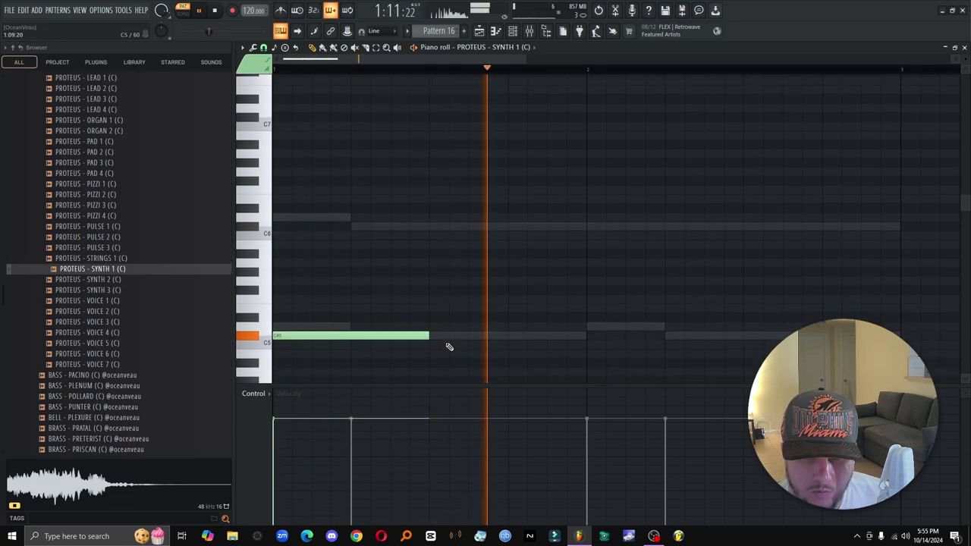
scroll(340, 310, down, 5)
click(288, 309)
right_click(351, 199)
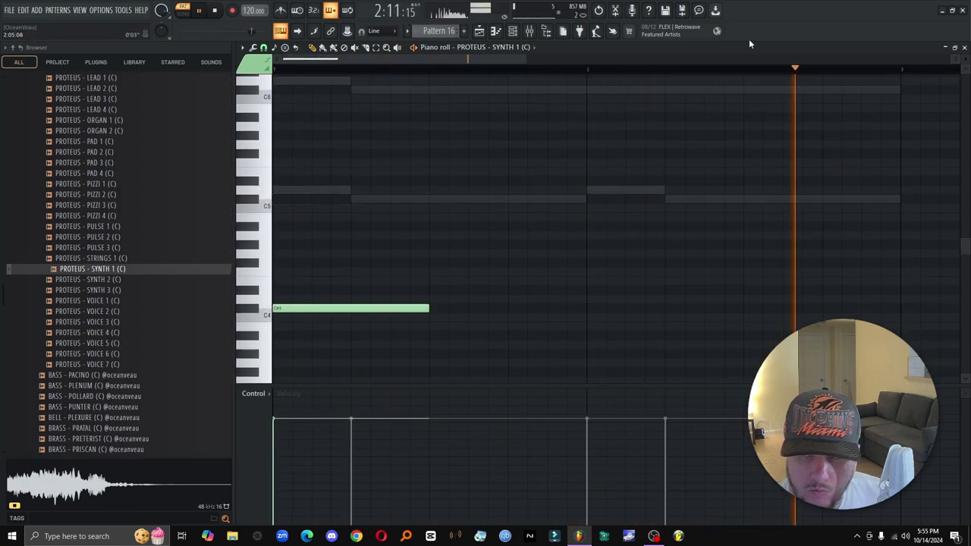
click(965, 48)
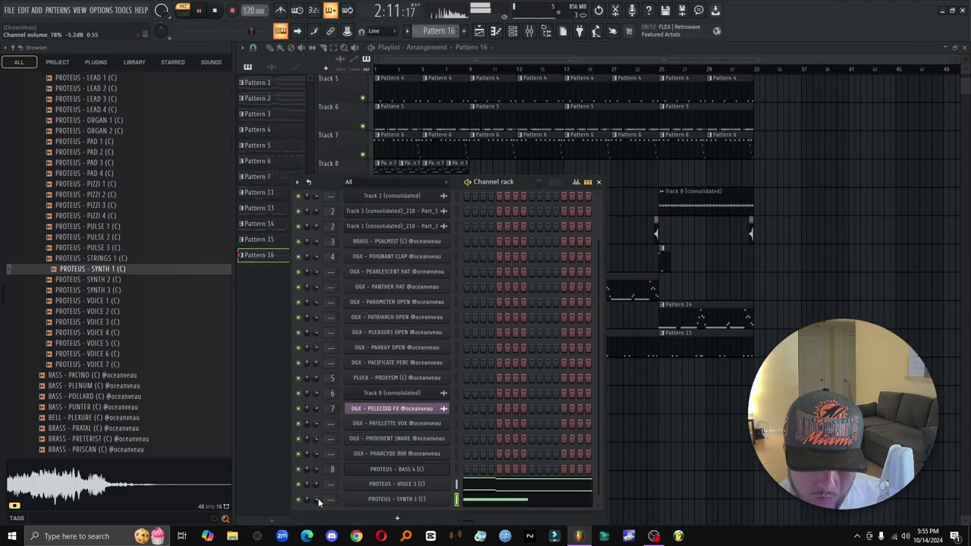
Step: Add PROTEUS - STRINGS 1 (C) as a new channel after auditioning the pulse samples, and enable its volume envelope with reduced sustain
click(122, 258)
click(125, 247)
click(125, 237)
click(127, 258)
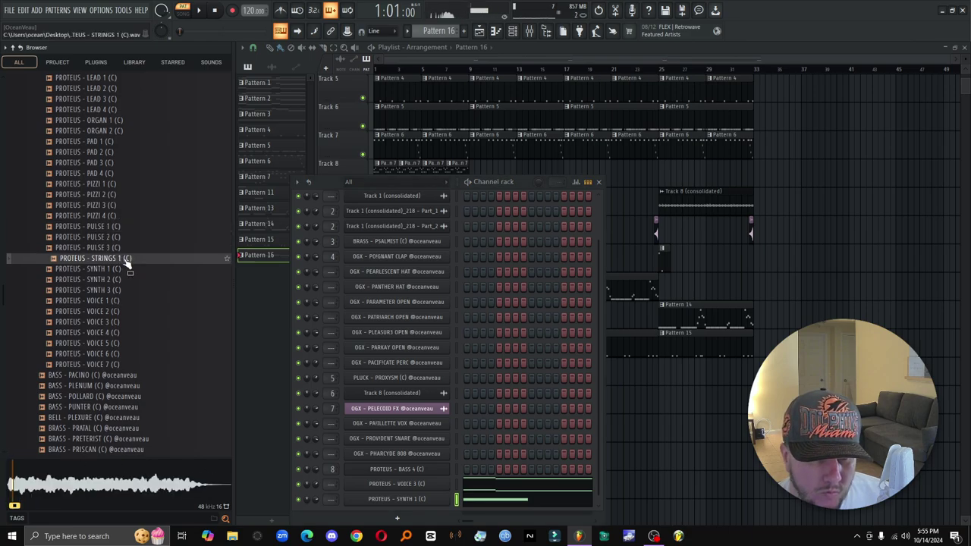
drag(126, 258, 434, 508)
click(434, 503)
click(367, 204)
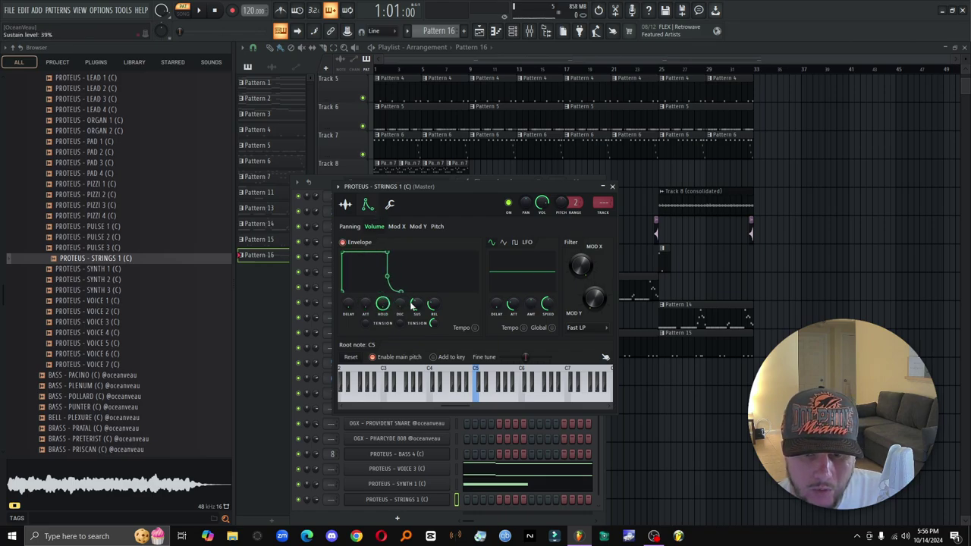
Step: Fill both bars of the PROTEUS - STRINGS 1 (C) part with short alternating D6/C#6, A6/G#6 and D7/C#7 notes
right_click(451, 499)
click(518, 375)
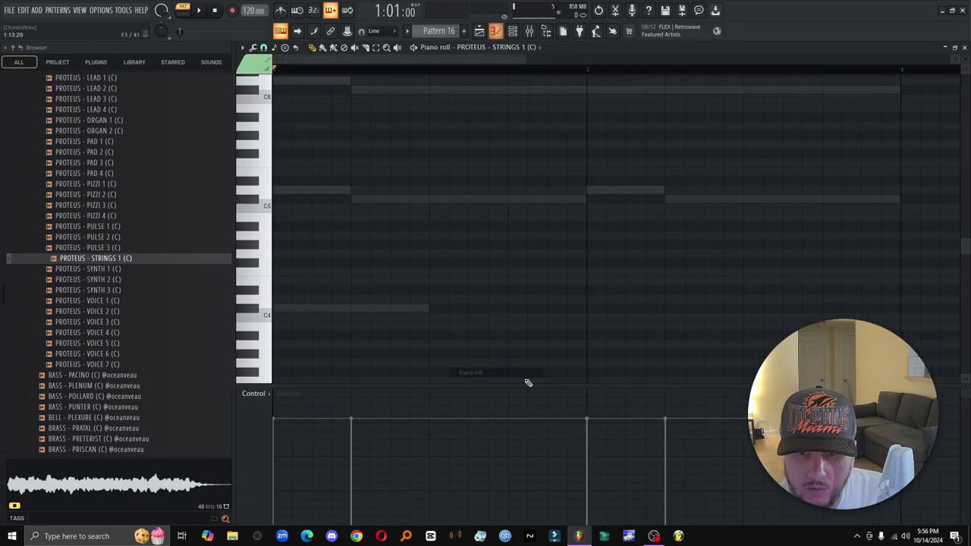
scroll(419, 203, up, 3)
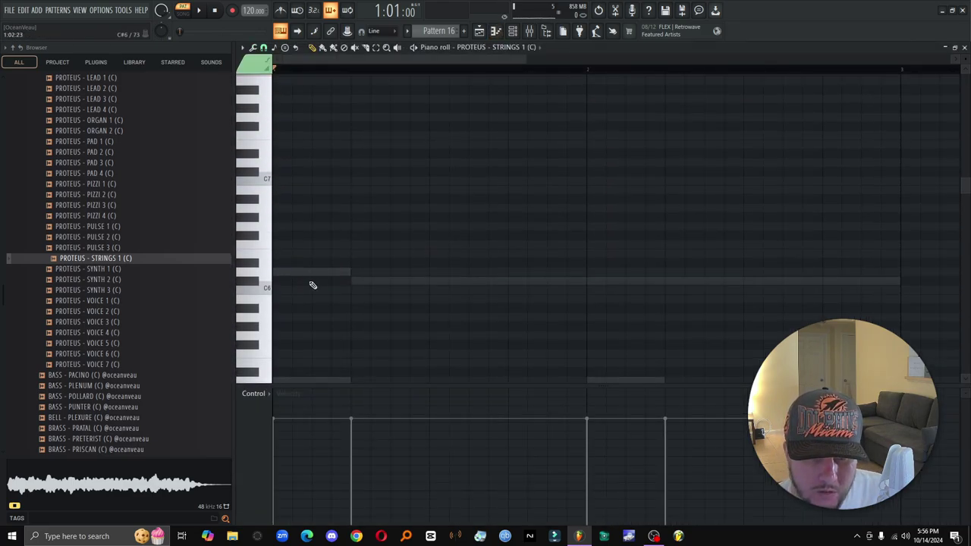
key(space)
Step: Add a rising and falling top line of short E7, F#7, G#7, A7, G#7, F#7 and E7 notes to the strings part
click(443, 172)
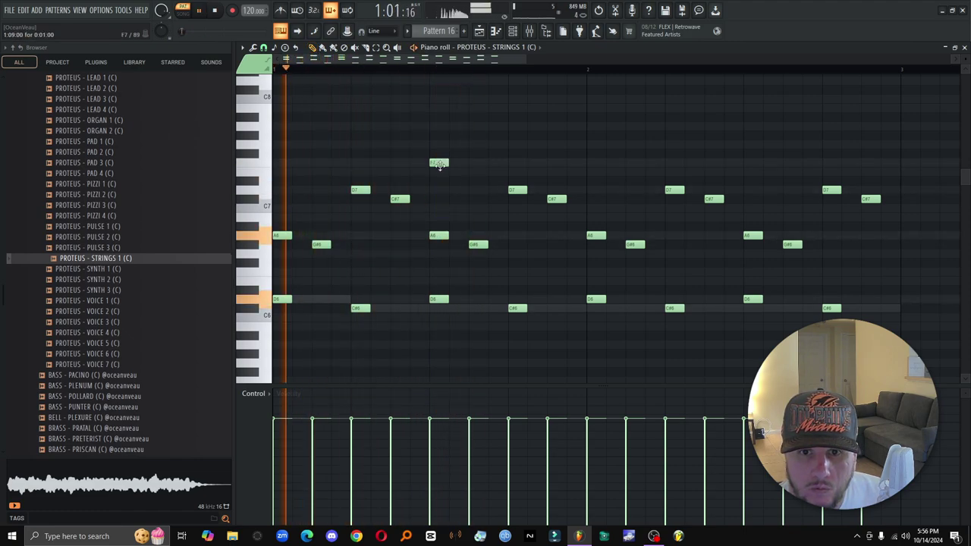
click(474, 154)
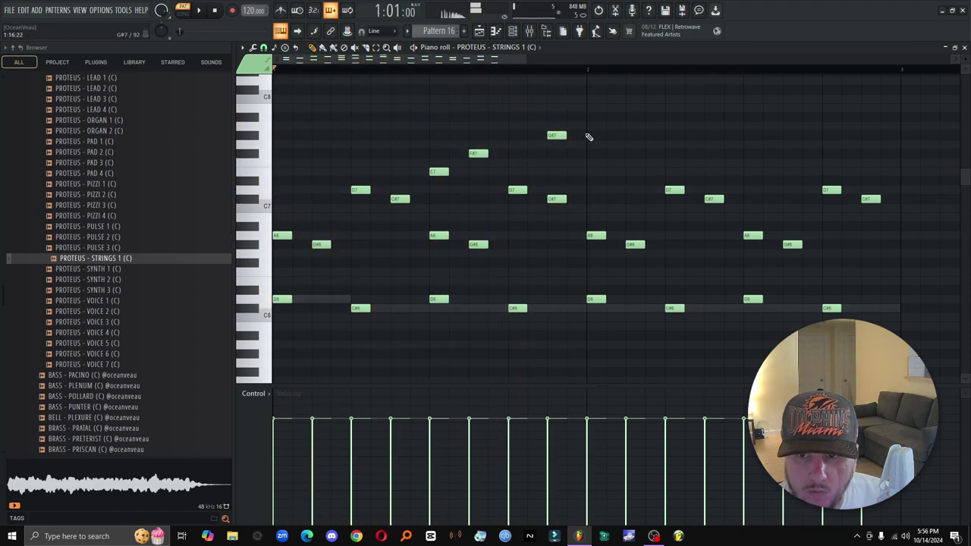
scroll(607, 185, up, 3)
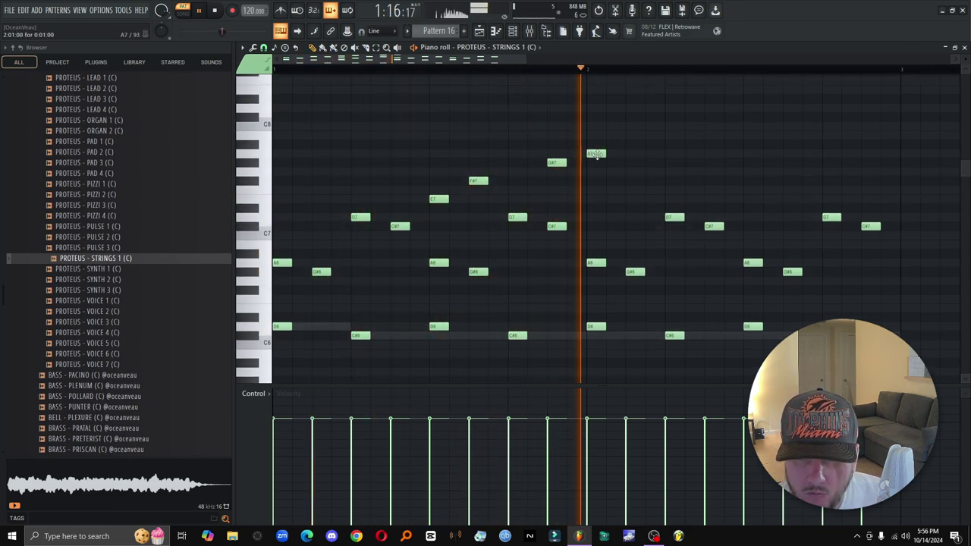
click(595, 154)
click(630, 162)
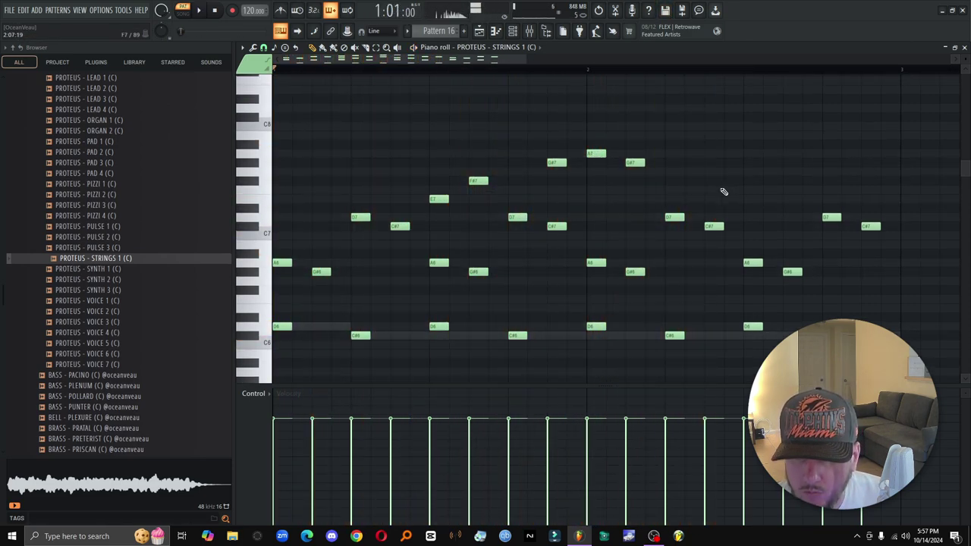
click(754, 180)
click(792, 198)
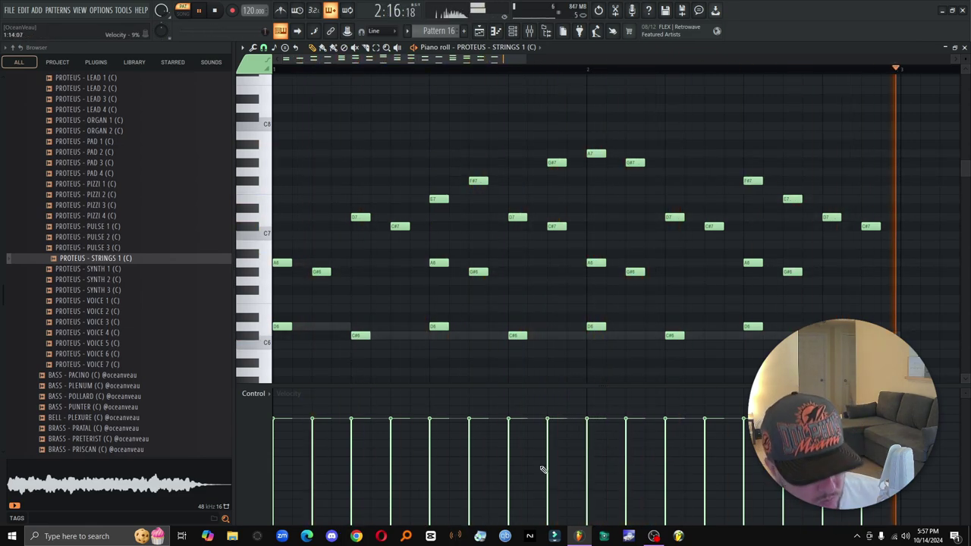
key(space)
key(Escape)
Step: Audition the OGX - XTRA strings samples and replace the PROTEUS - STRINGS 1 (C) channel's sample with STRINGS - PROTOLITHIC (C)
scroll(154, 318, up, 3)
scroll(152, 323, up, 5)
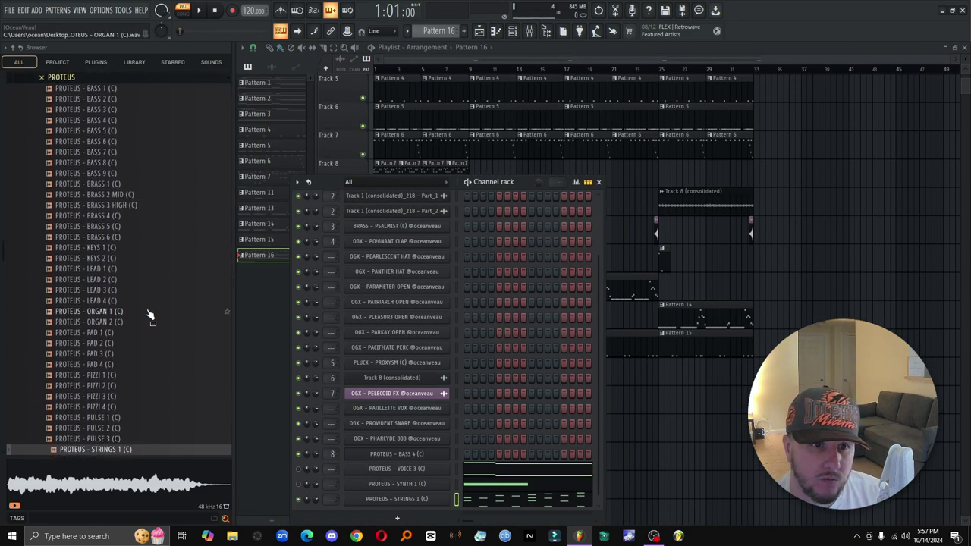
click(74, 142)
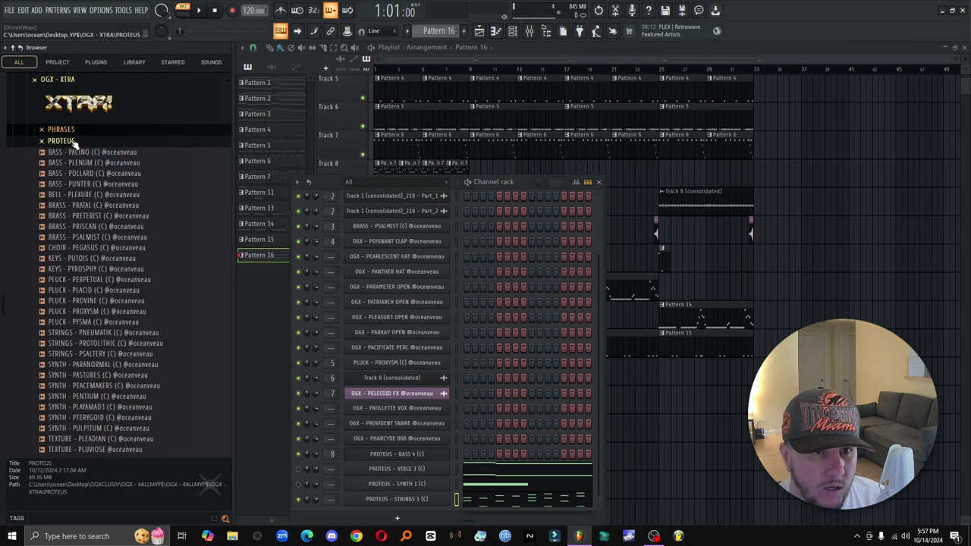
scroll(101, 269, down, 3)
click(99, 270)
click(106, 280)
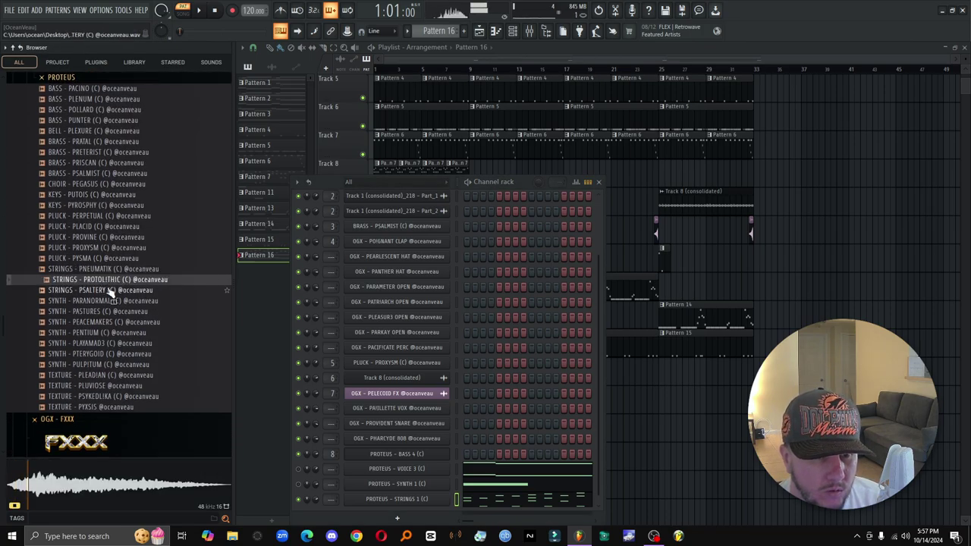
click(114, 290)
click(115, 280)
drag(116, 282, 409, 504)
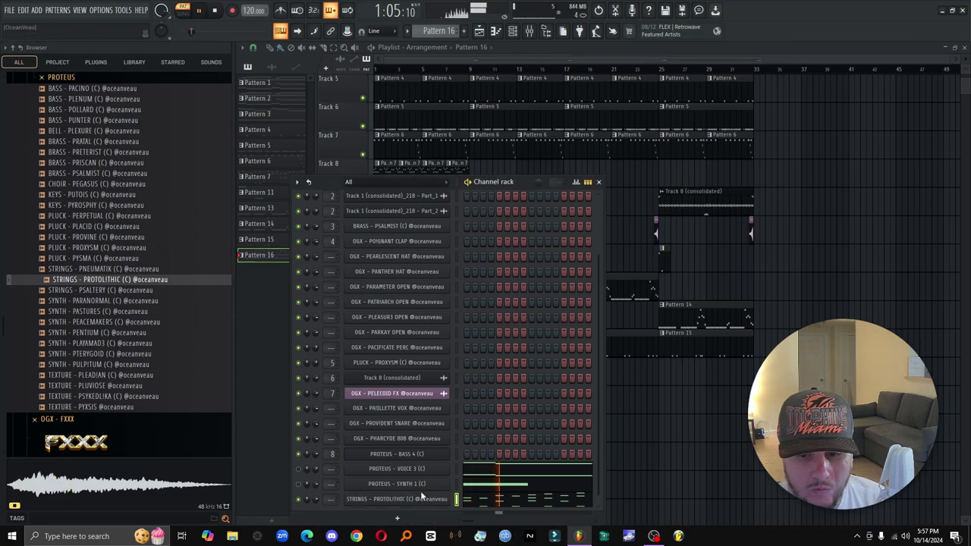
Step: Transpose all notes of the STRINGS - PROTOLITHIC (C) part down two octaves
click(490, 493)
key(ctrl+Down)
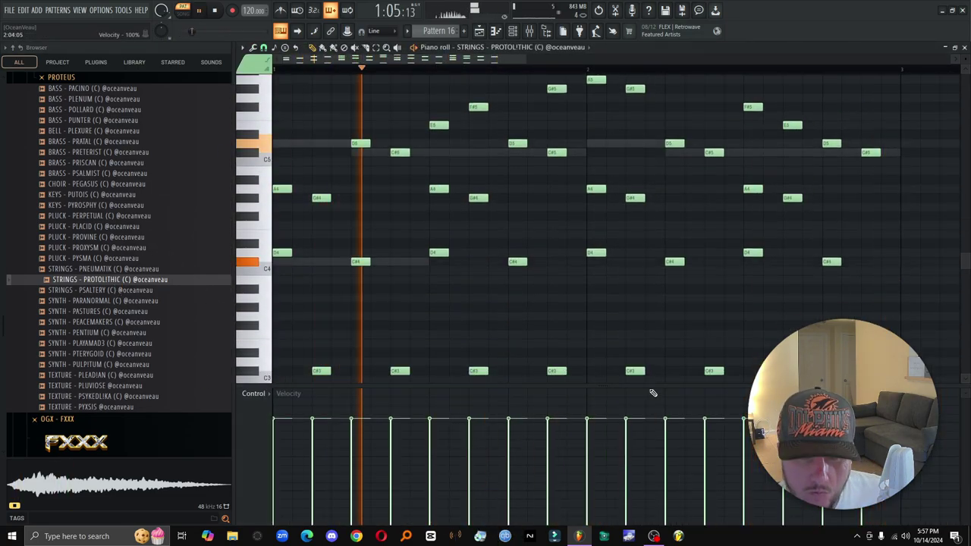
click(964, 47)
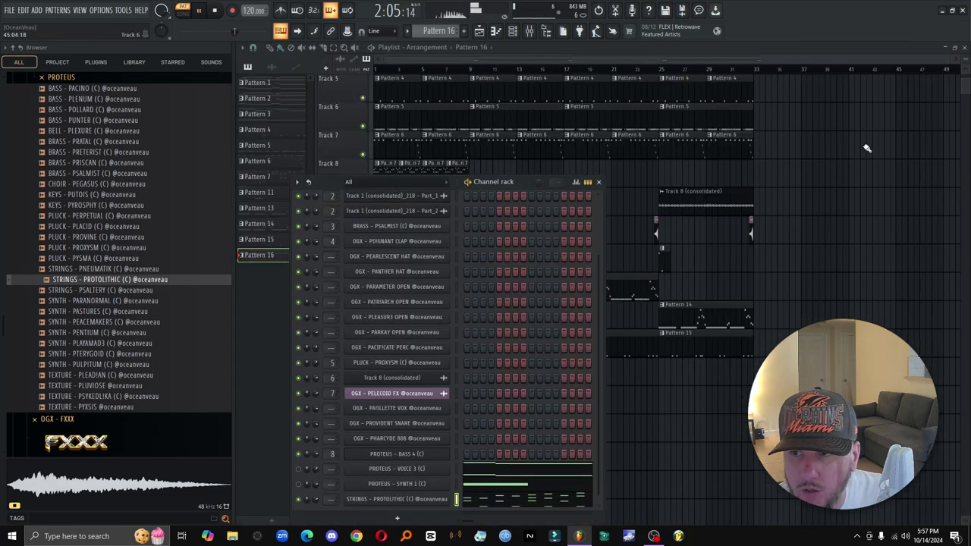
Step: Route the STRINGS - PROTOLITHIC (C) channel to mixer track 9 and load Portal there with the REVERSETRIPL3T$ preset
click(417, 500)
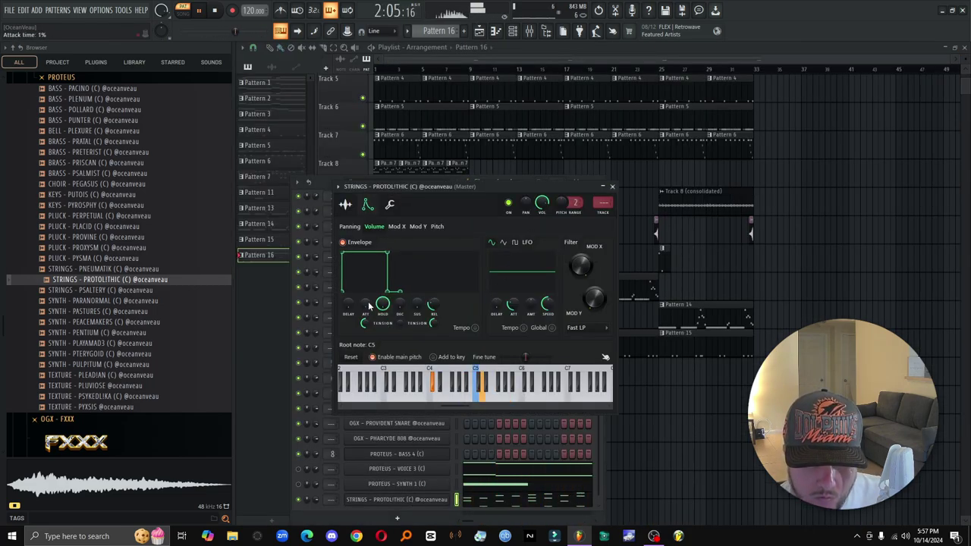
click(345, 206)
click(520, 217)
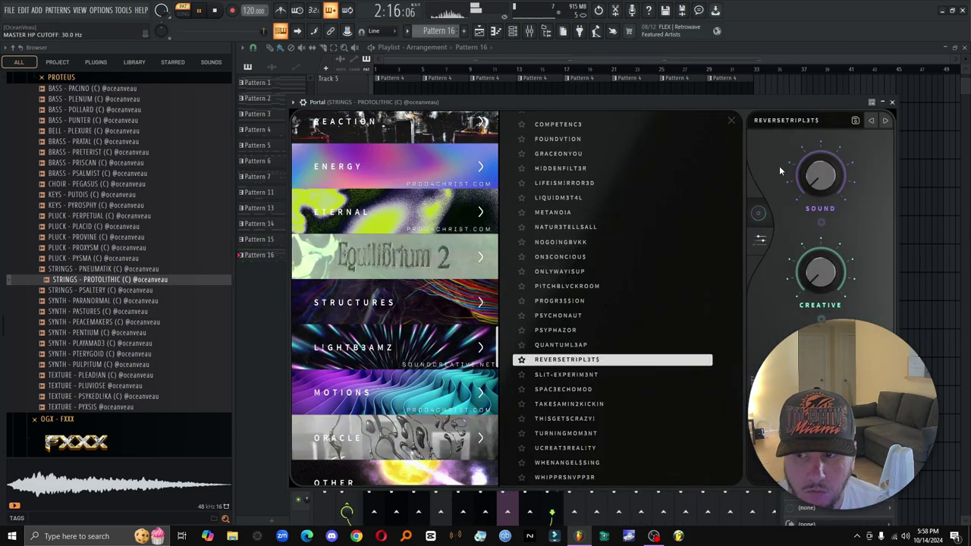
click(892, 102)
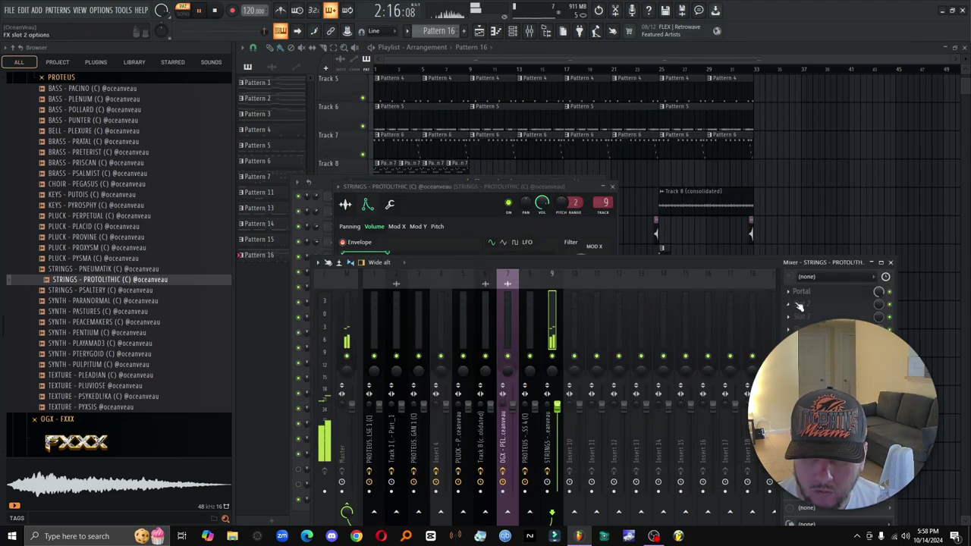
key(space)
Step: Place four Pattern 16 clips in a row on Track 15 from bar 17 to bar 25
key(F5)
scroll(613, 358, down, 1)
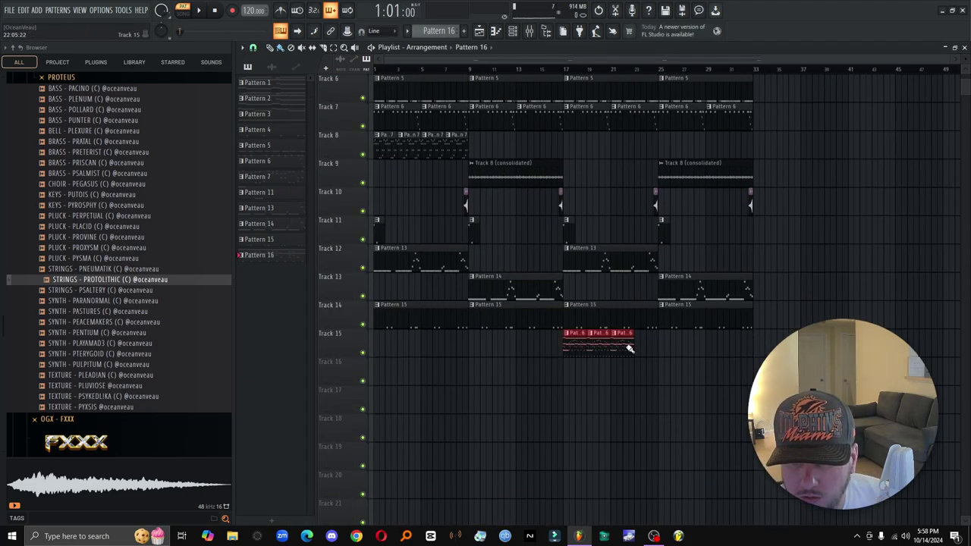
scroll(657, 346, up, 4)
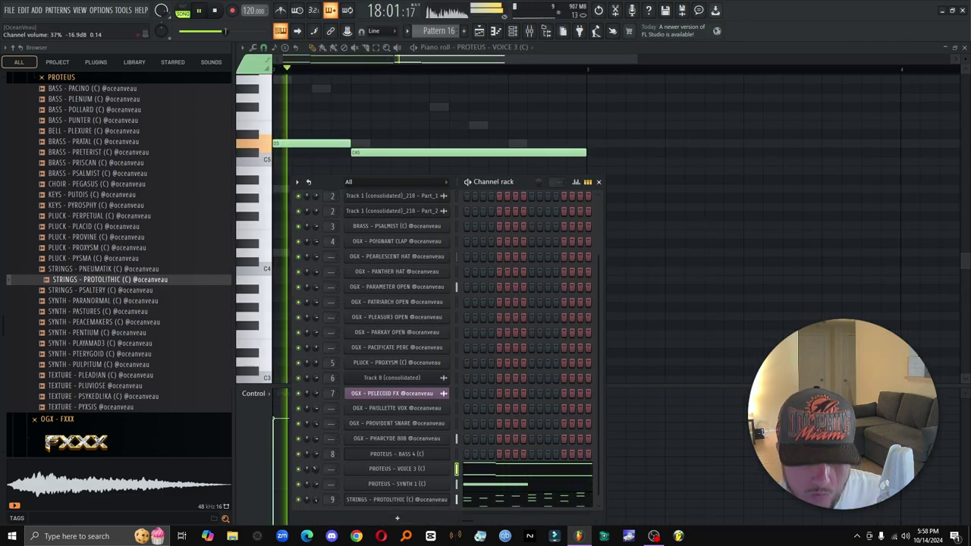
Step: In the PROTEUS - VOICE 3 (C) part, raise bar 1's D6 to A6 and D5 to G#5, and bar 2's D5 to E5
click(485, 472)
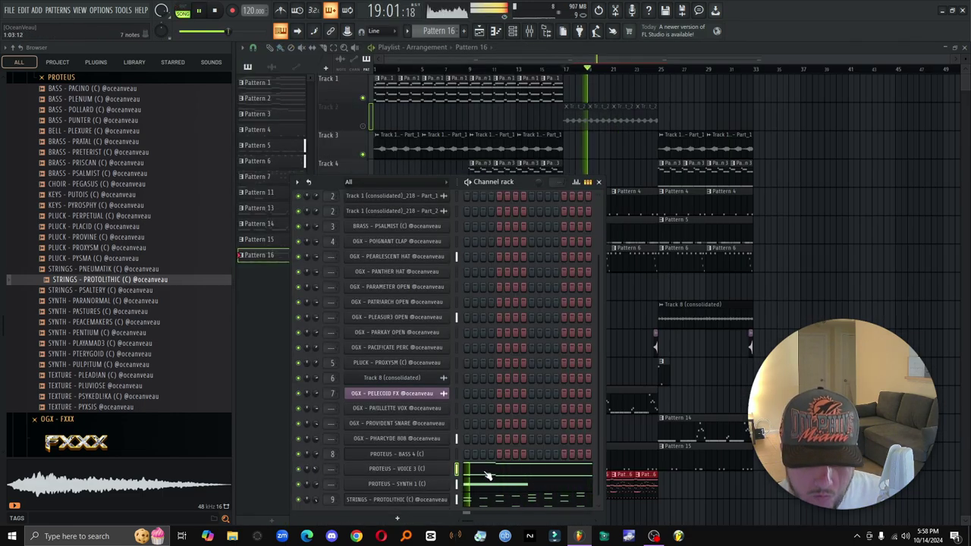
click(494, 480)
scroll(336, 178, up, 3)
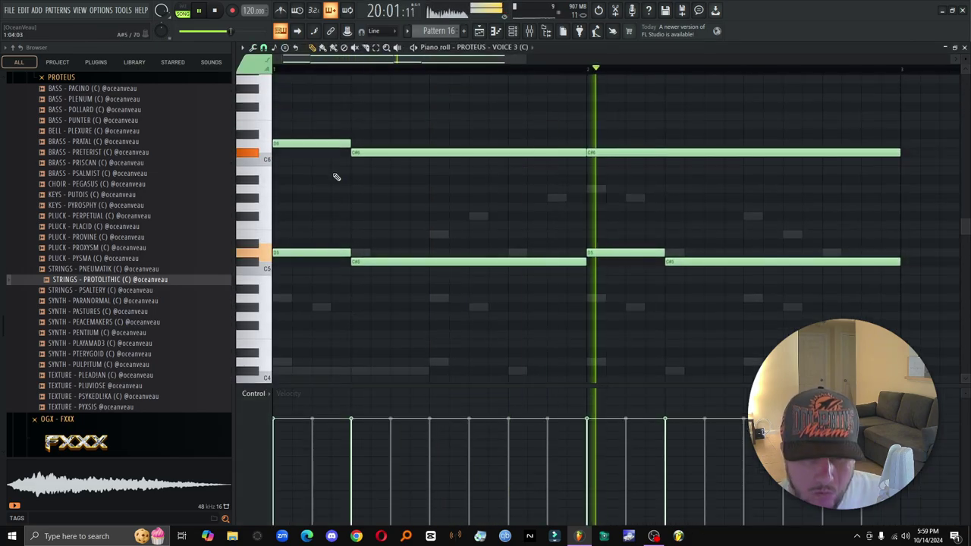
drag(328, 198, 315, 134)
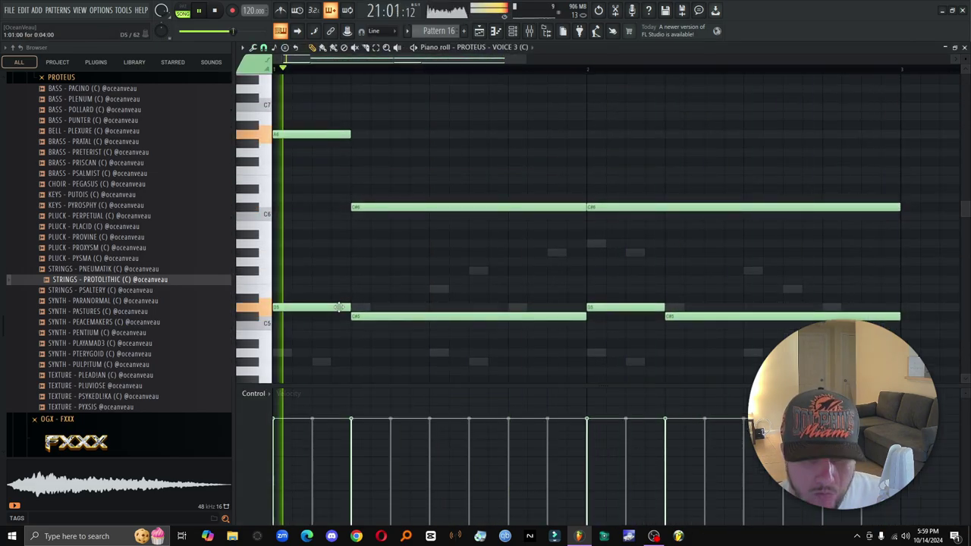
drag(333, 308, 333, 252)
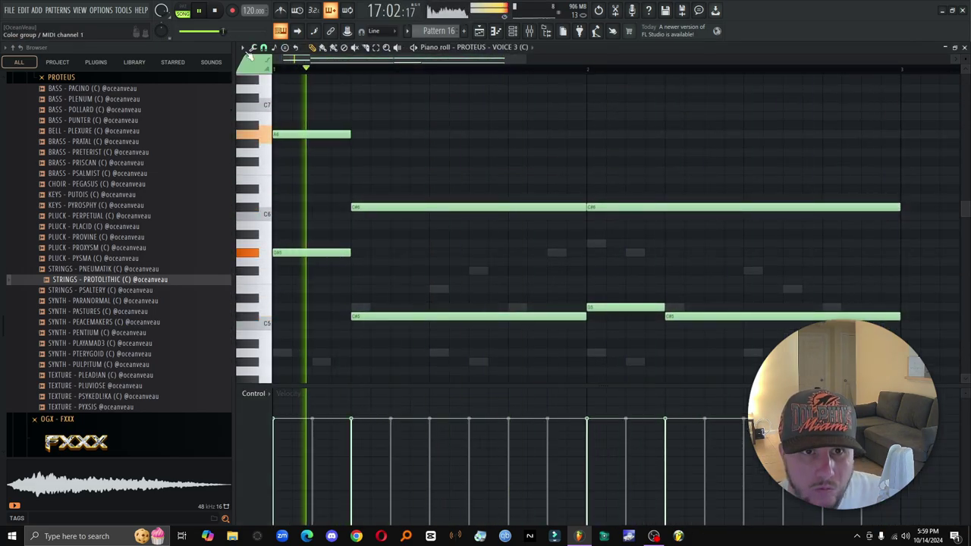
click(183, 13)
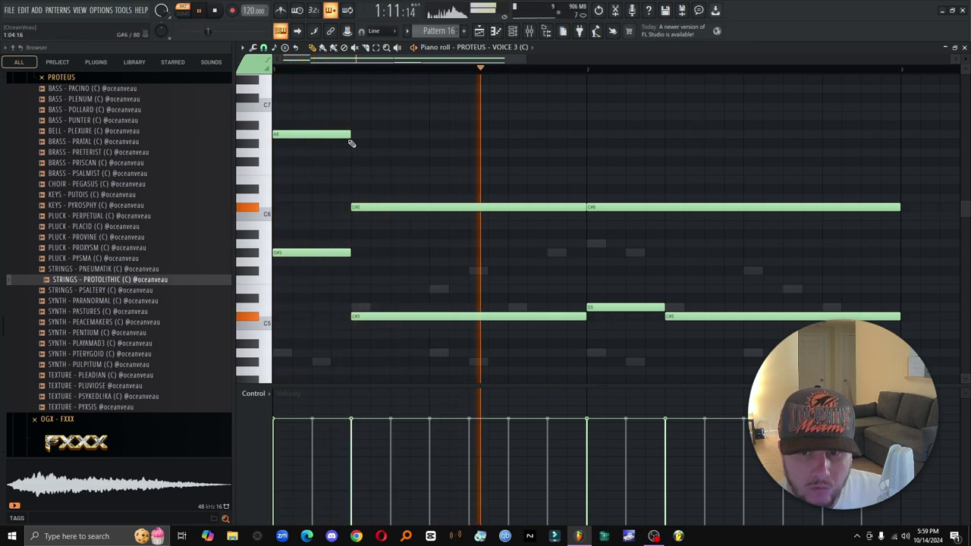
drag(607, 308, 607, 290)
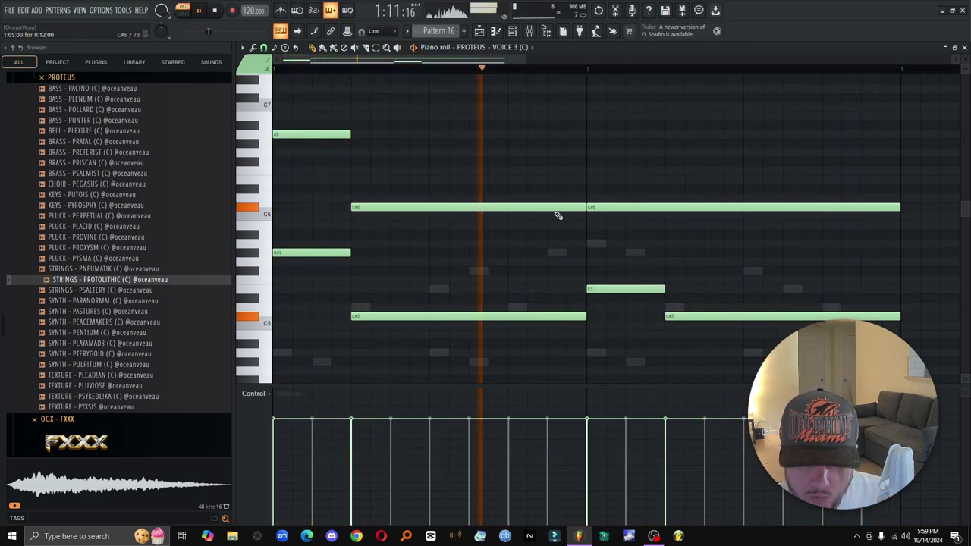
Step: Split bar 1's opening A6 in the PROTEUS - VOICE 3 (C) part into a short G#6 followed by an equally short A6
drag(351, 135, 311, 134)
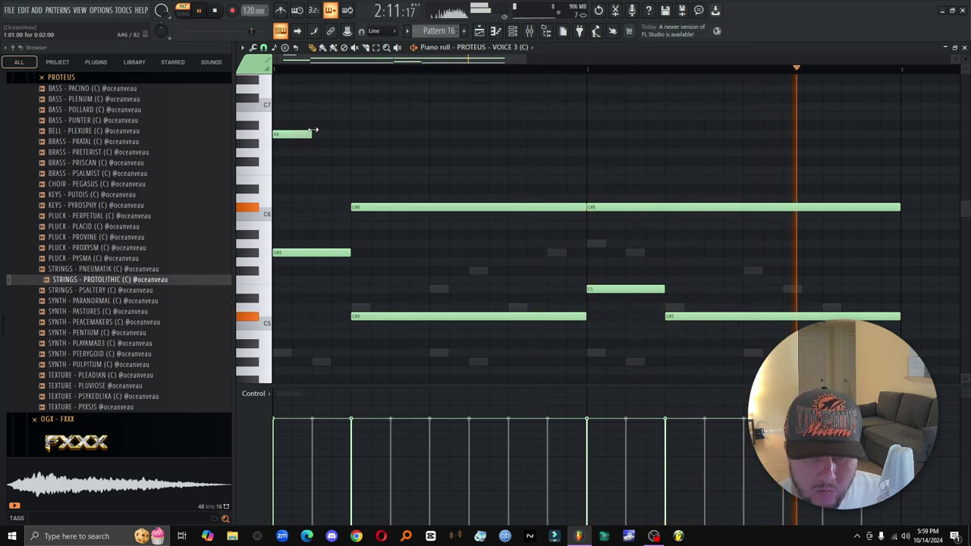
click(318, 125)
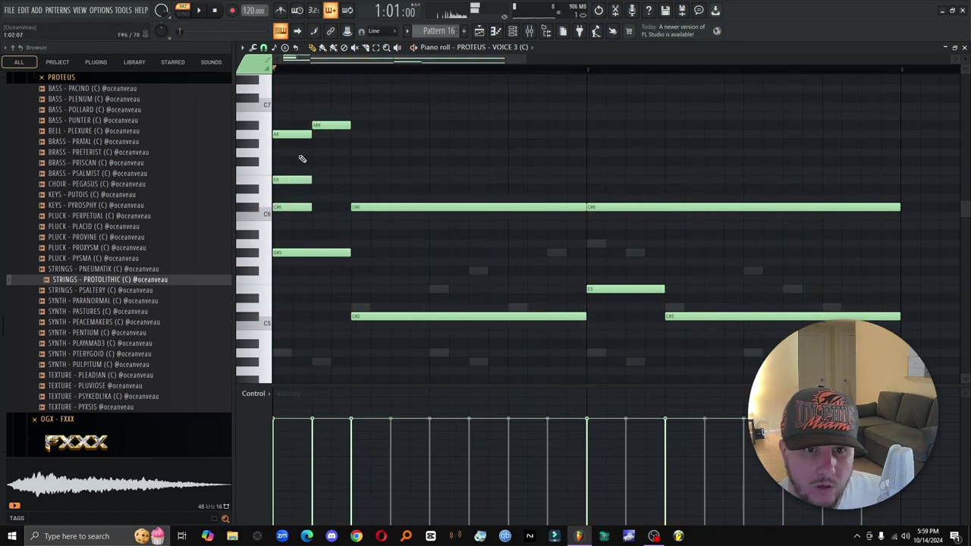
drag(296, 138, 312, 136)
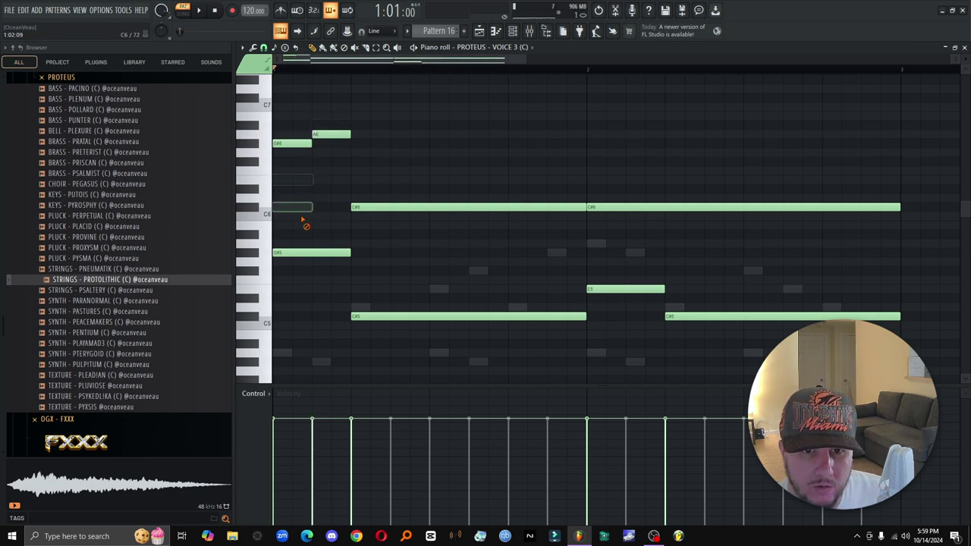
key(space)
Step: Replace bar 1's opening G#5 with a short E5 followed by a short D#5 leading into the C#5
drag(349, 252, 296, 288)
click(314, 253)
click(336, 226)
right_click(338, 227)
right_click(304, 261)
click(318, 297)
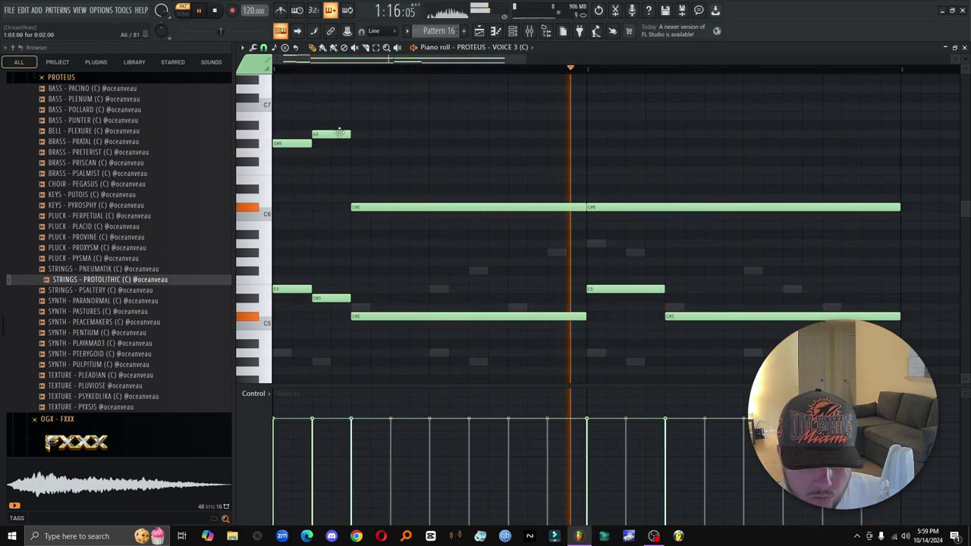
Step: Audition the PROTEUS strings samples and replace the PROTEUS - VOICE 3 (C) channel's sample with STRINGS - PNEUMATIK (C)
key(F5)
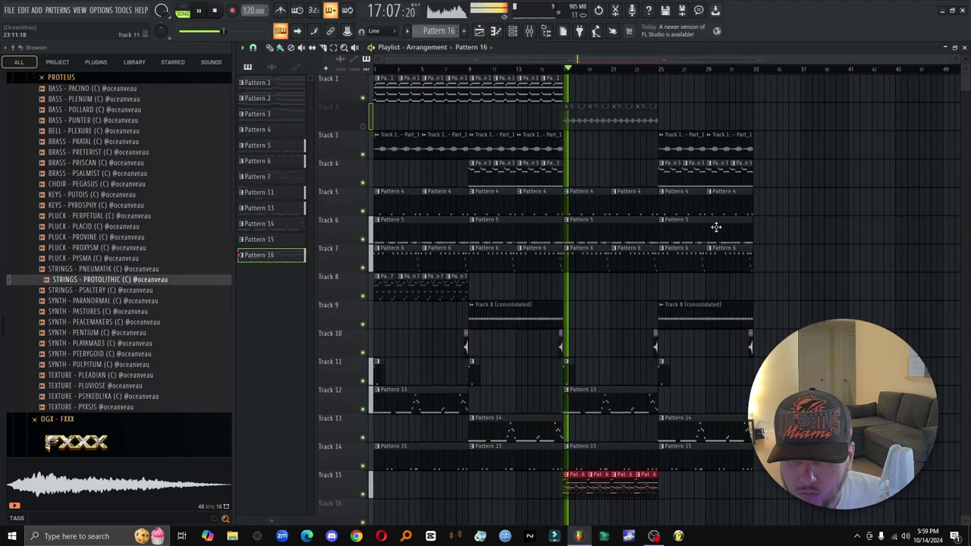
key(F7)
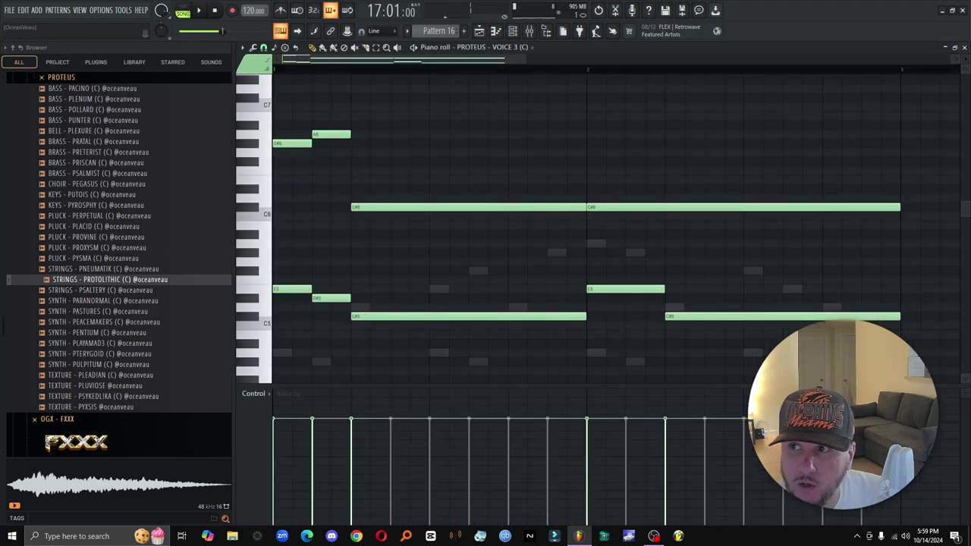
click(962, 47)
click(104, 290)
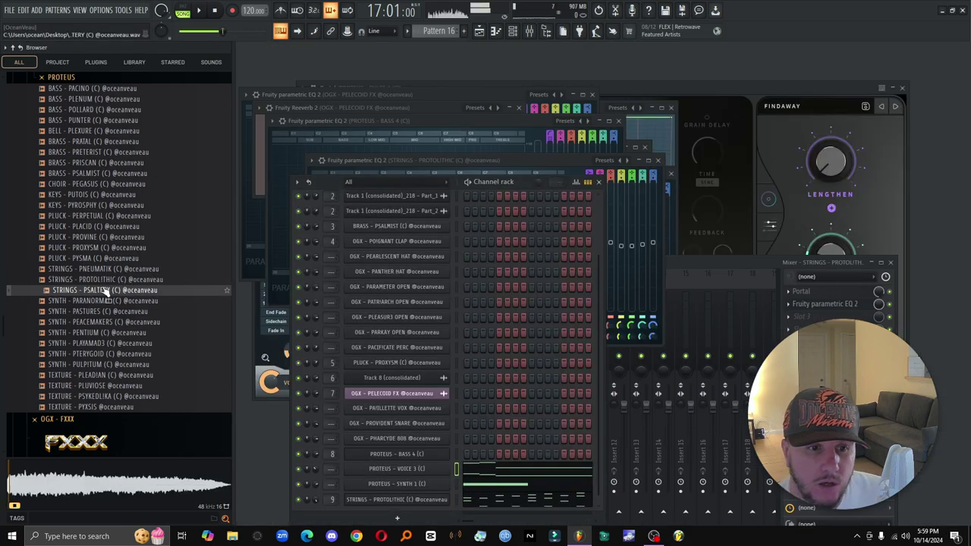
click(124, 269)
drag(254, 414, 419, 467)
key(space)
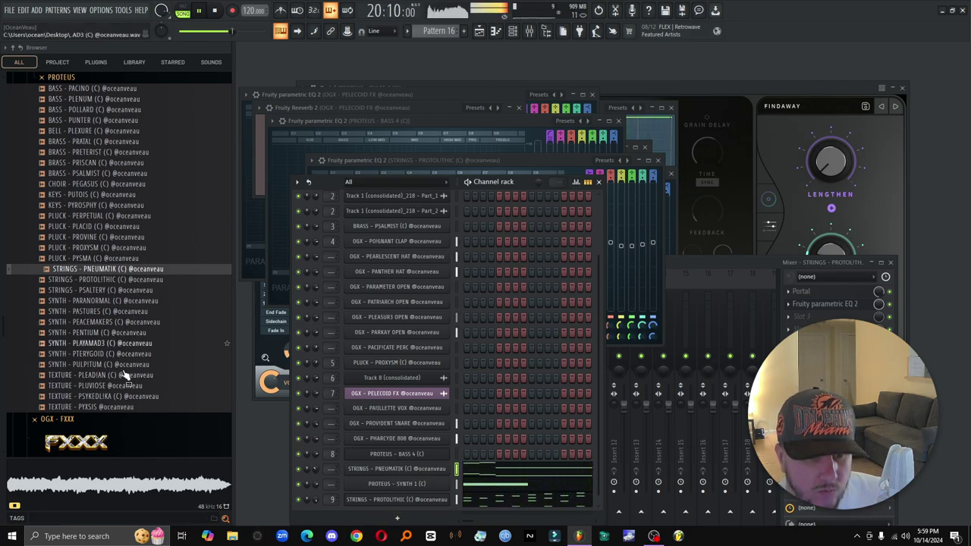
Step: Transpose all notes of the STRINGS - PNEUMATIK (C) part up one octave and listen to the result
click(508, 469)
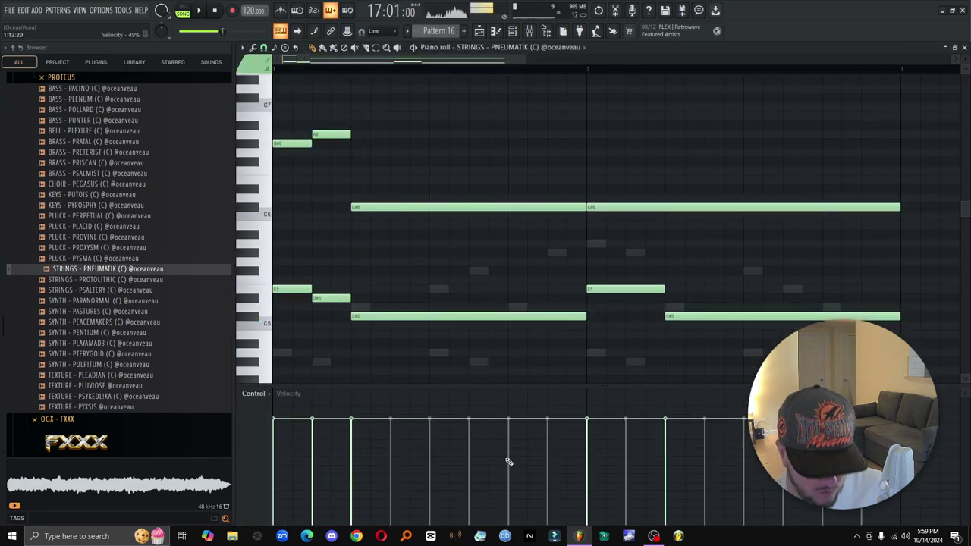
key(ctrl+Up)
key(space)
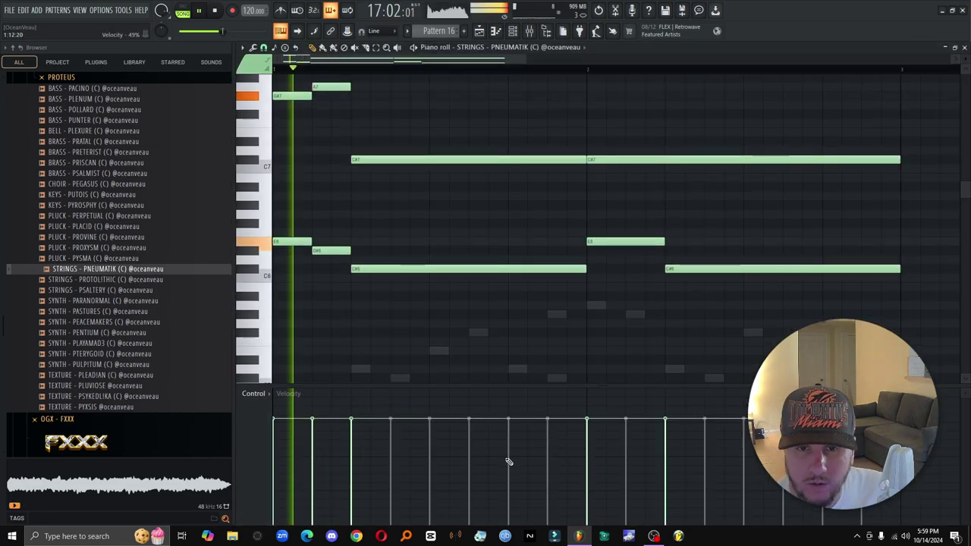
scroll(611, 210, up, 3)
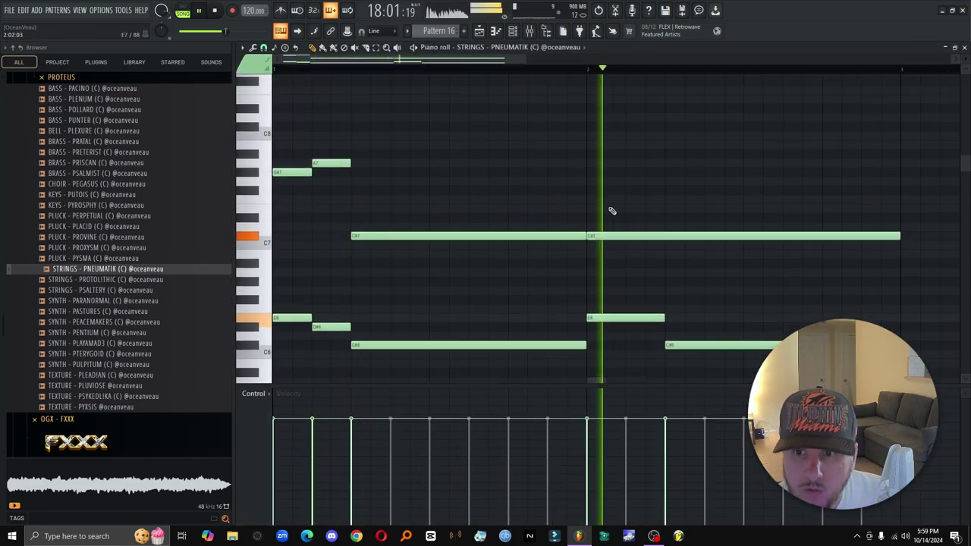
key(space)
Step: Delete bar 2's notes in the STRINGS - PNEUMATIK (C) part and duplicate bar 1's notes into bar 2
right_click(660, 242)
right_click(644, 323)
right_click(685, 350)
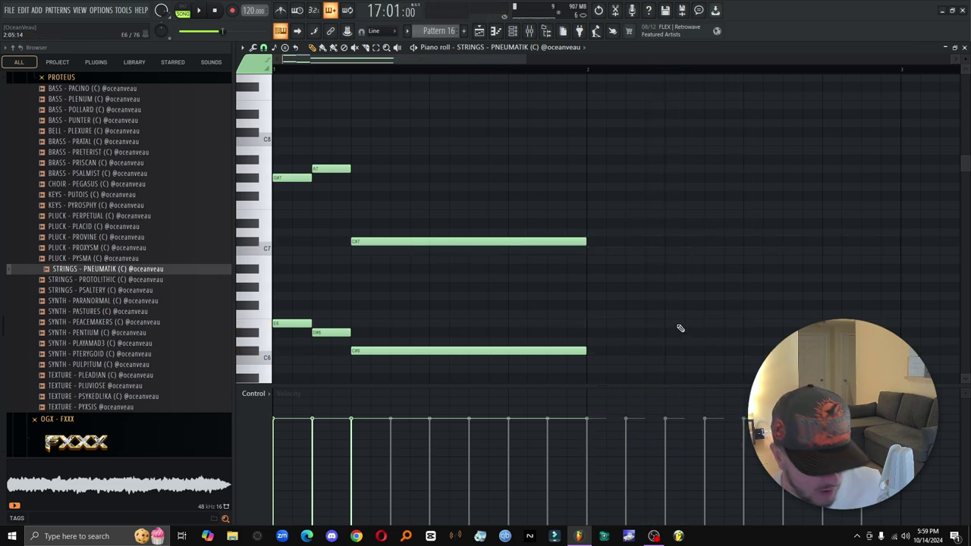
key(ctrl+b)
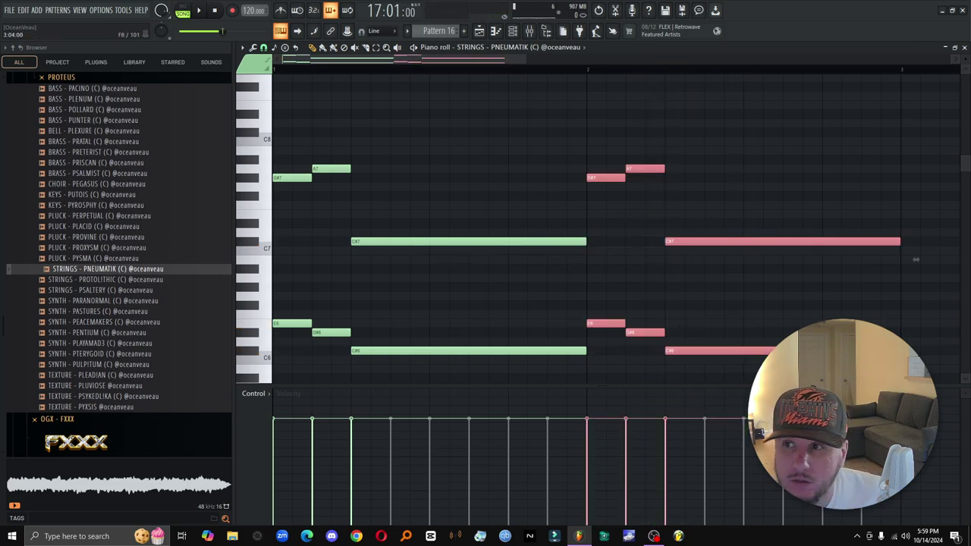
Step: Play the arrangement from bar 17 to review the changed Pattern 16 section and its transition past bar 25
click(965, 48)
key(space)
click(414, 485)
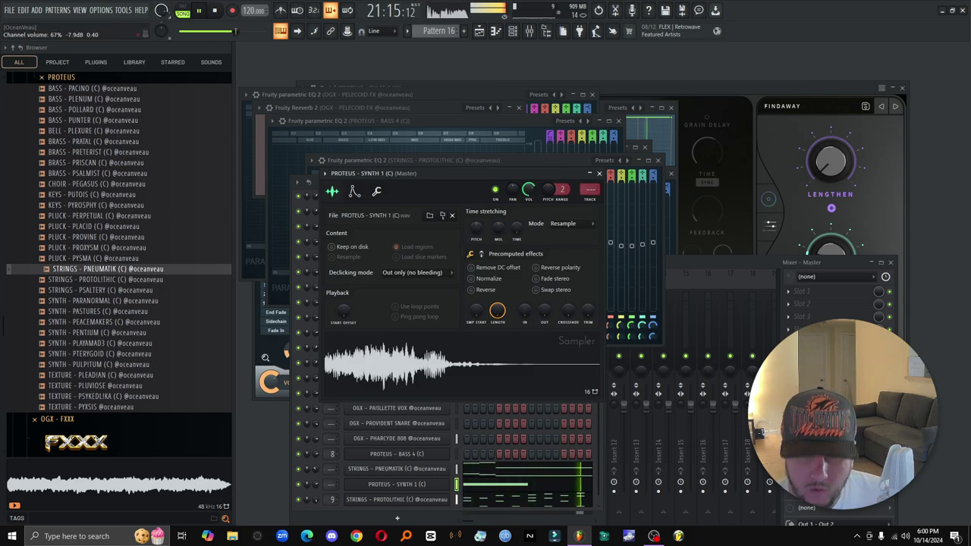
click(480, 33)
click(844, 305)
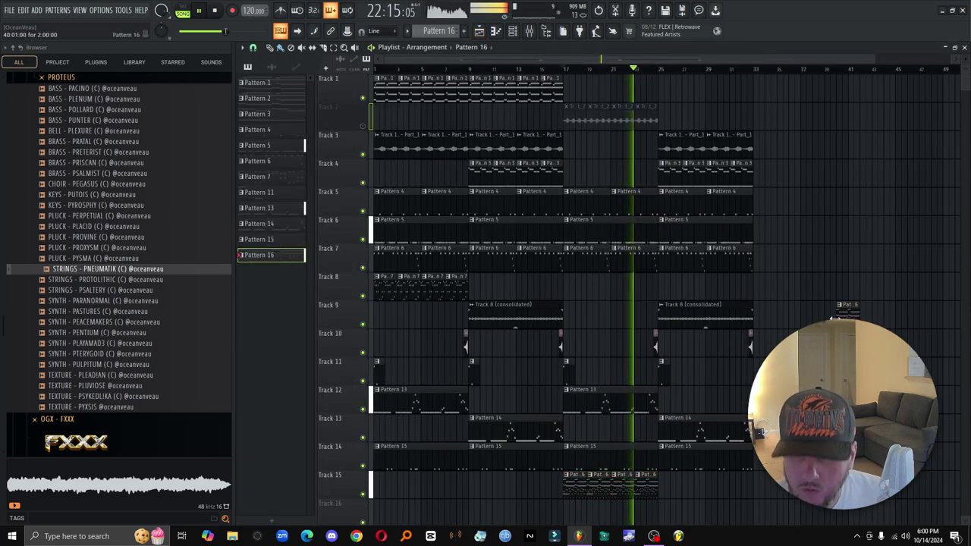
right_click(843, 305)
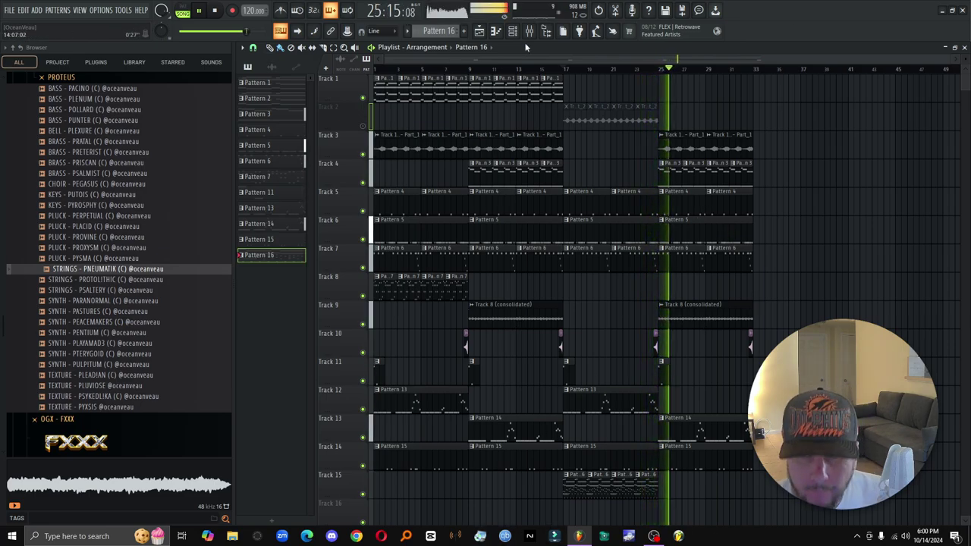
key(F6)
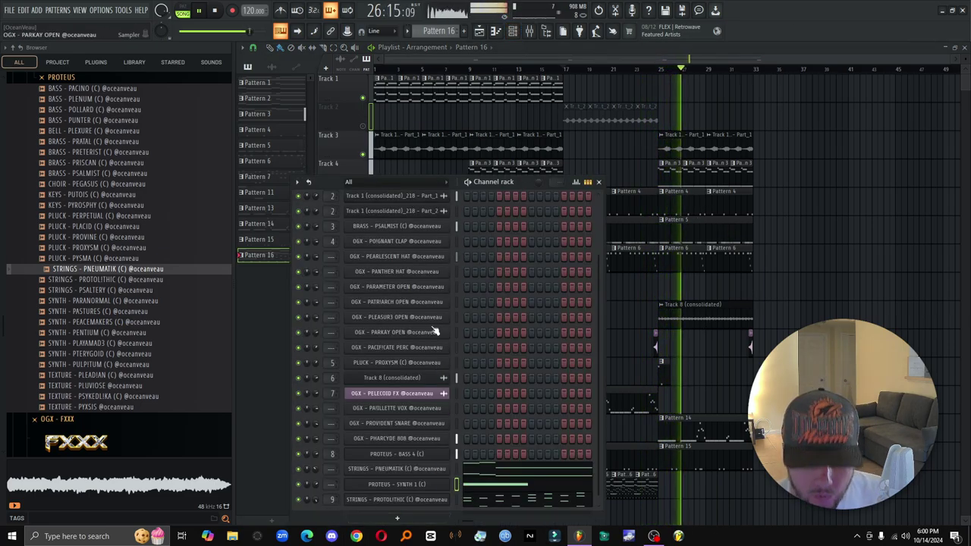
key(F6)
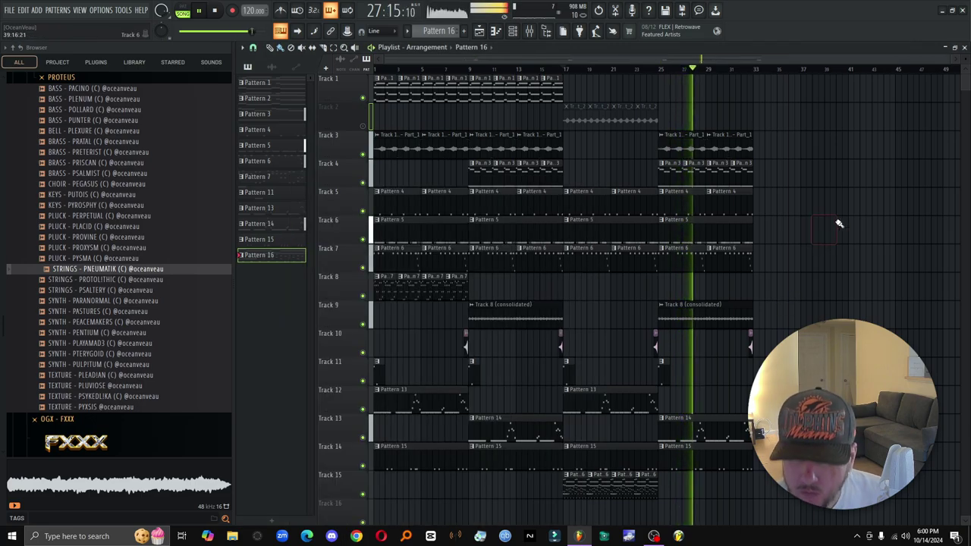
key(space)
scroll(708, 261, down, 1)
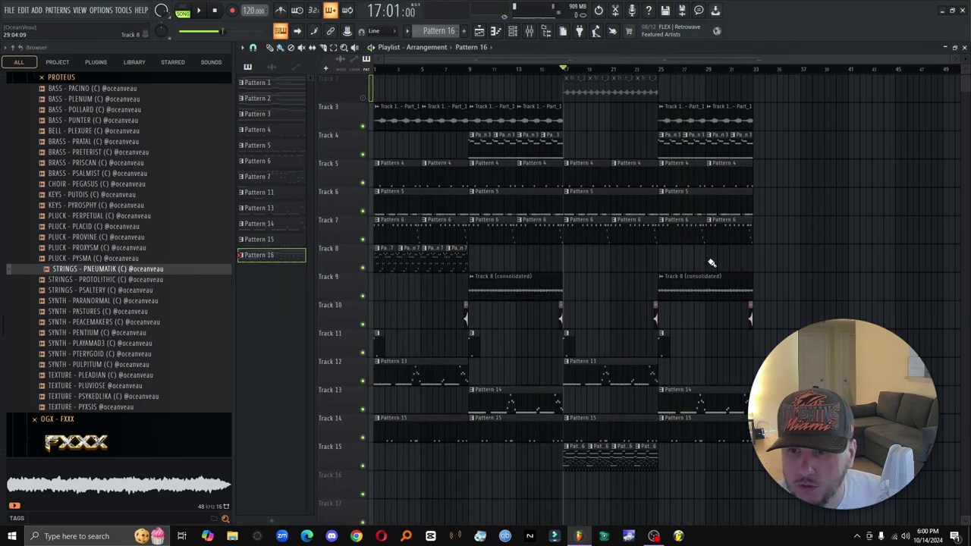
scroll(688, 326, up, 1)
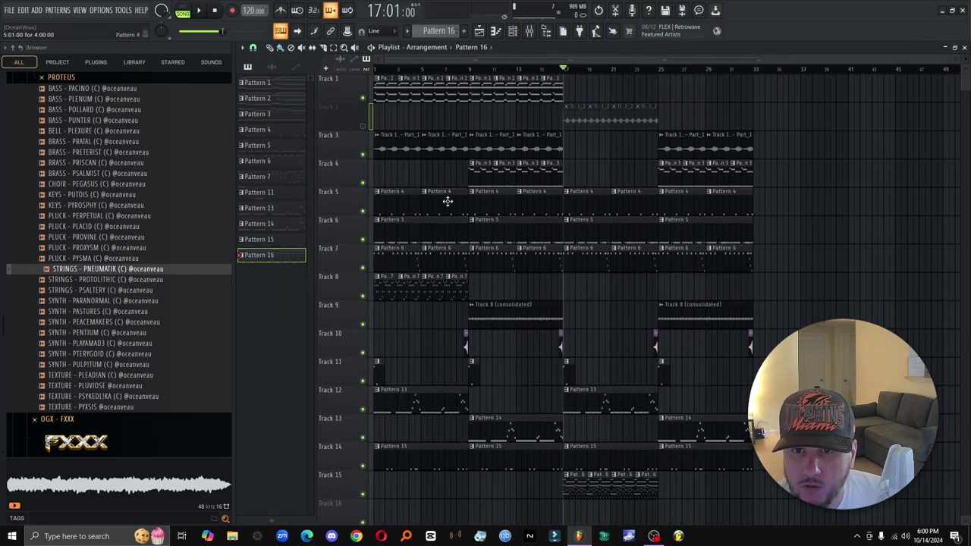
Step: Solo Track 4 in the playlist and listen to its Pattern 3 clips from bar 25
right_click(358, 182)
click(350, 179)
right_click(362, 183)
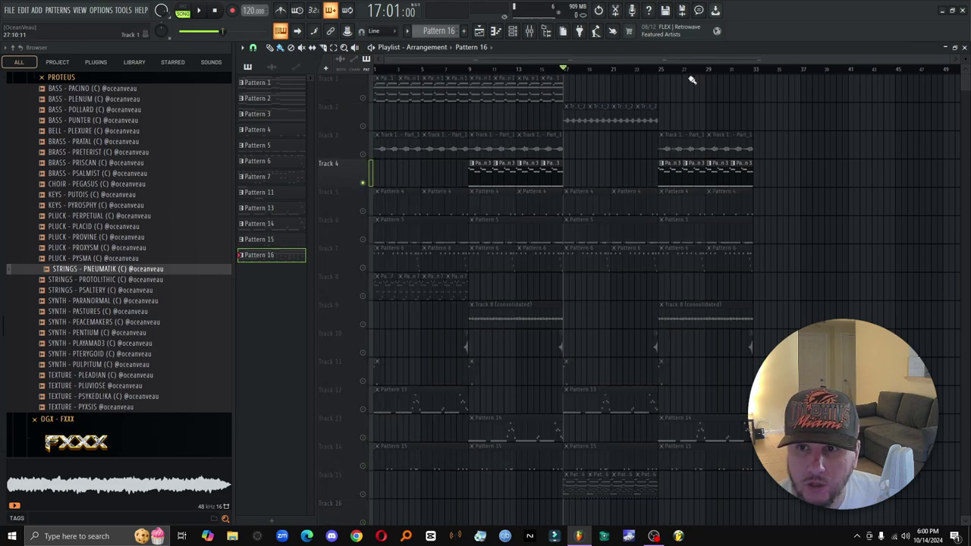
click(661, 69)
key(space)
key(space)
Step: Delete Track 4's Pattern 3 clips after bar 27 and move the remaining bar 25 clip down to Track 16
right_click(737, 176)
right_click(710, 176)
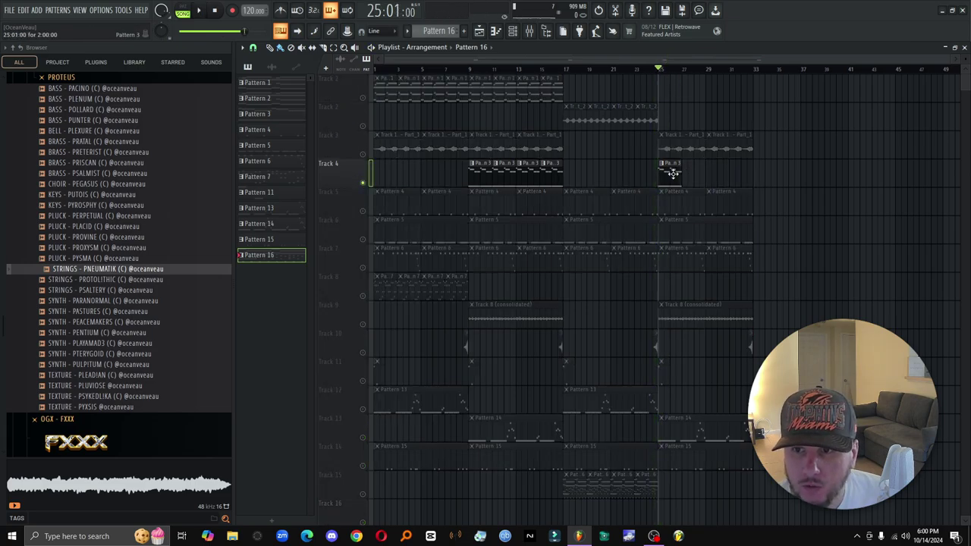
drag(669, 174, 670, 345)
Step: Consolidate Track 16 into an audio clip
right_click(351, 347)
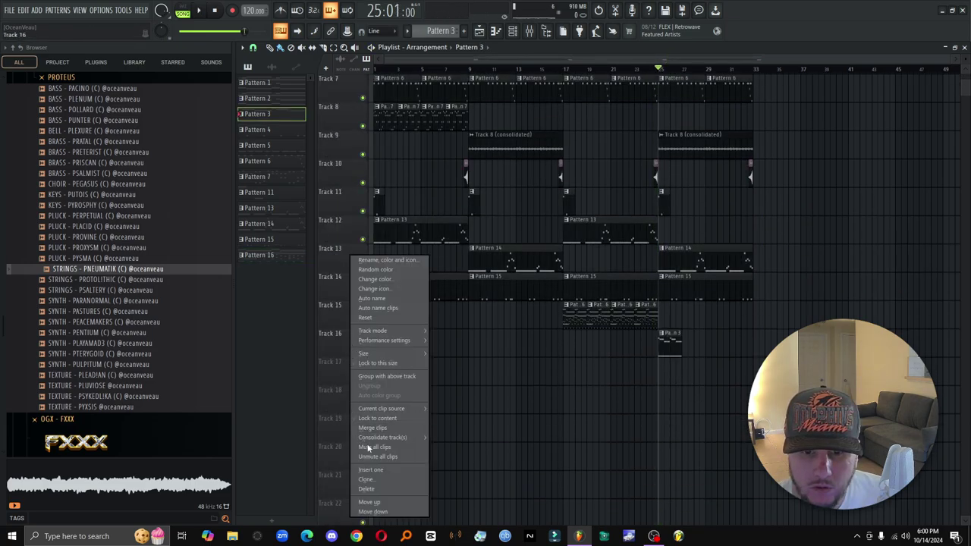
click(457, 447)
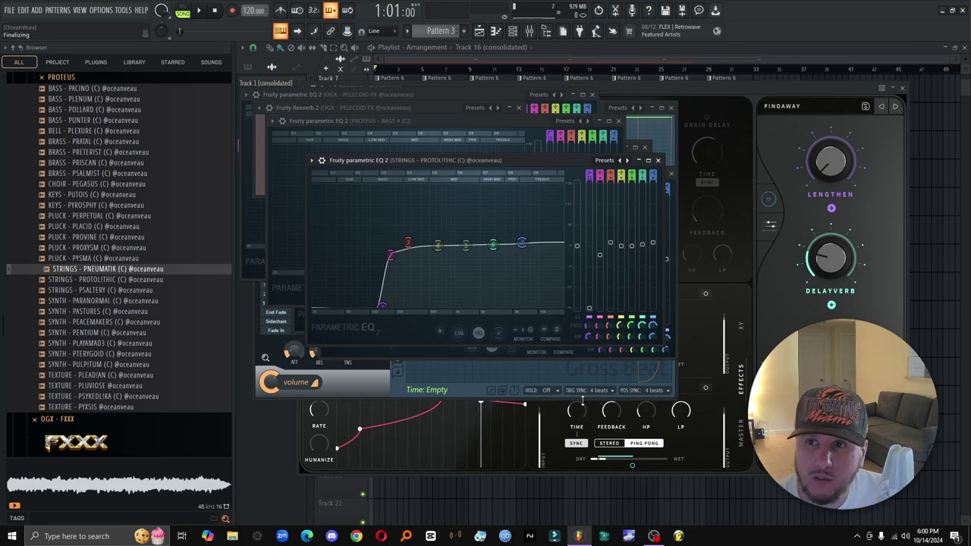
click(720, 65)
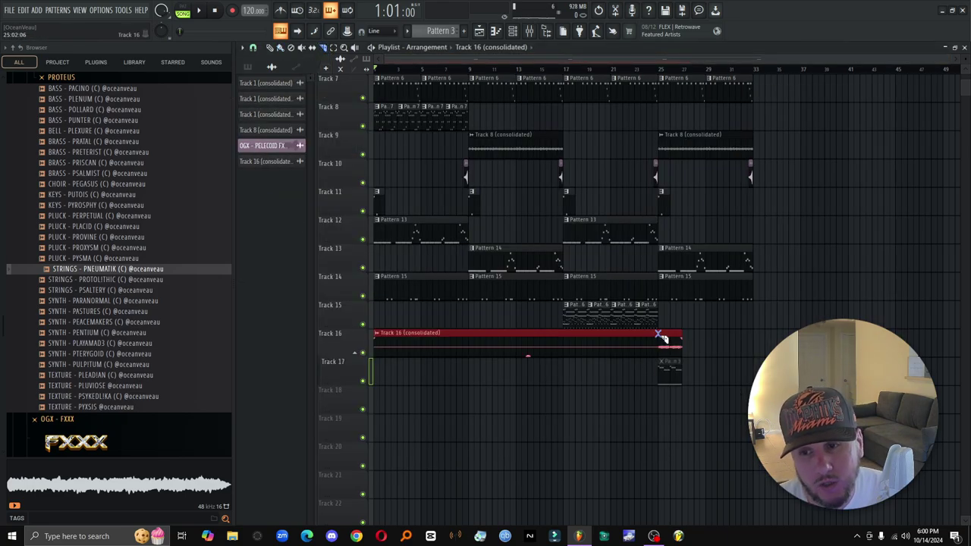
Step: Cut Track 16's consolidated clip at bar 25, deleting the empty part before it and the muted Pattern 3 clip on Track 17
drag(662, 370, 660, 372)
right_click(593, 349)
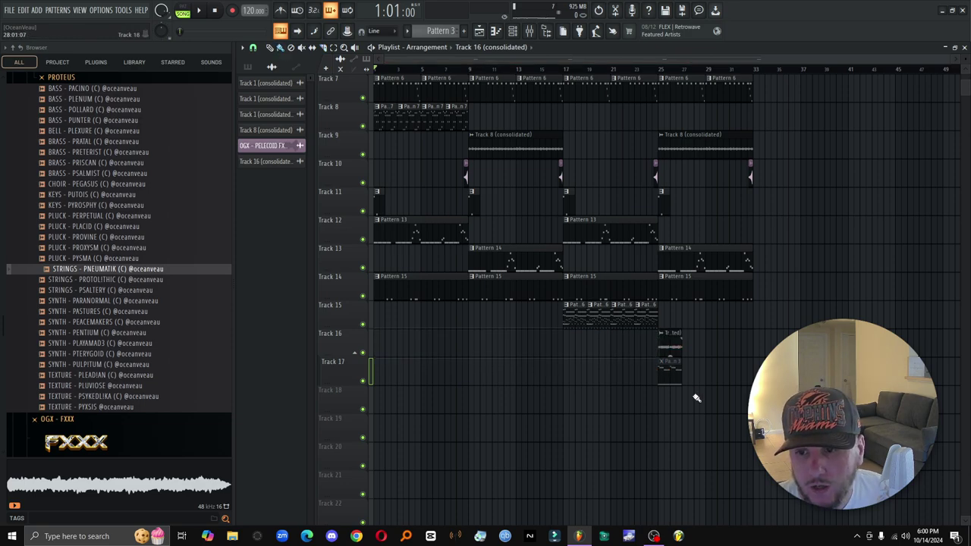
scroll(741, 75, up, 6)
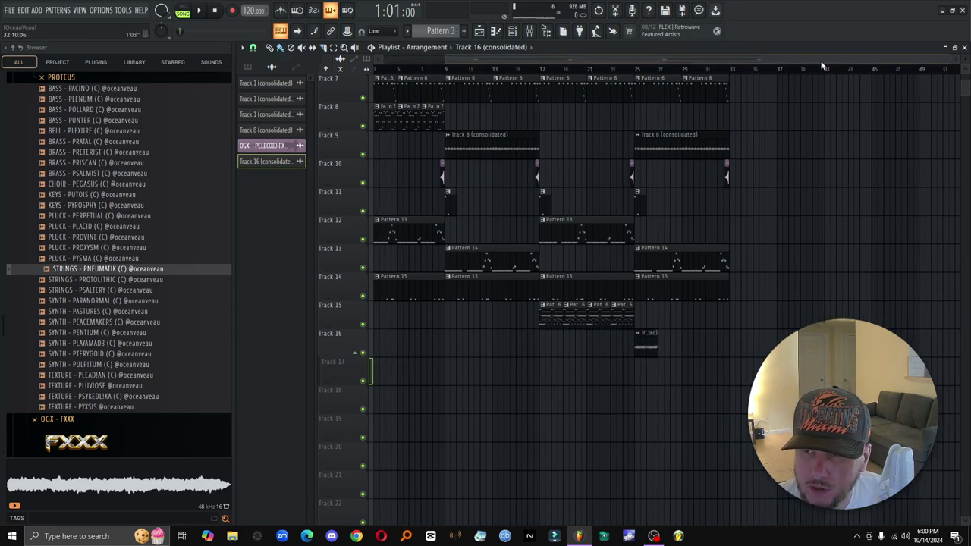
Step: Shorten the consolidated clip on Track 16 to one bar and place a copy of it at bar 26
drag(802, 63, 733, 70)
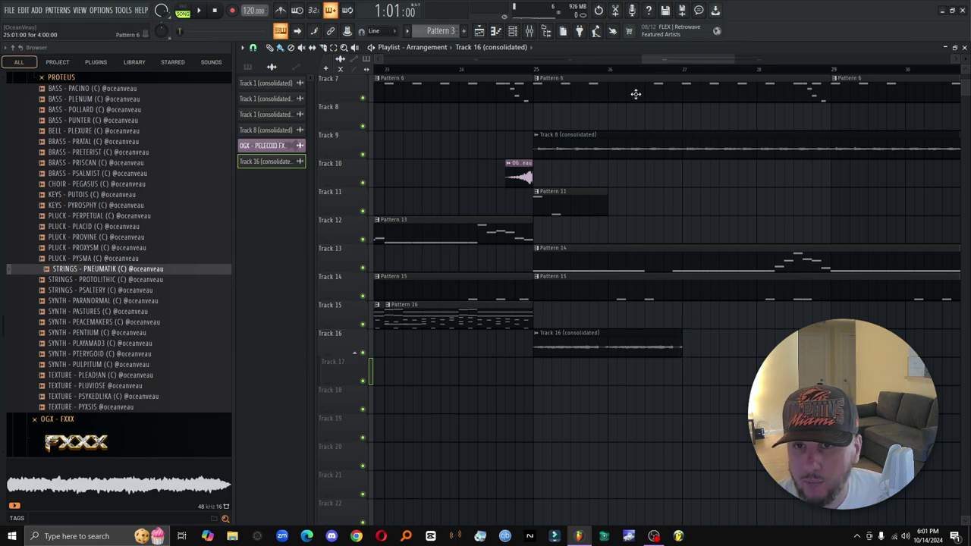
drag(710, 61, 733, 63)
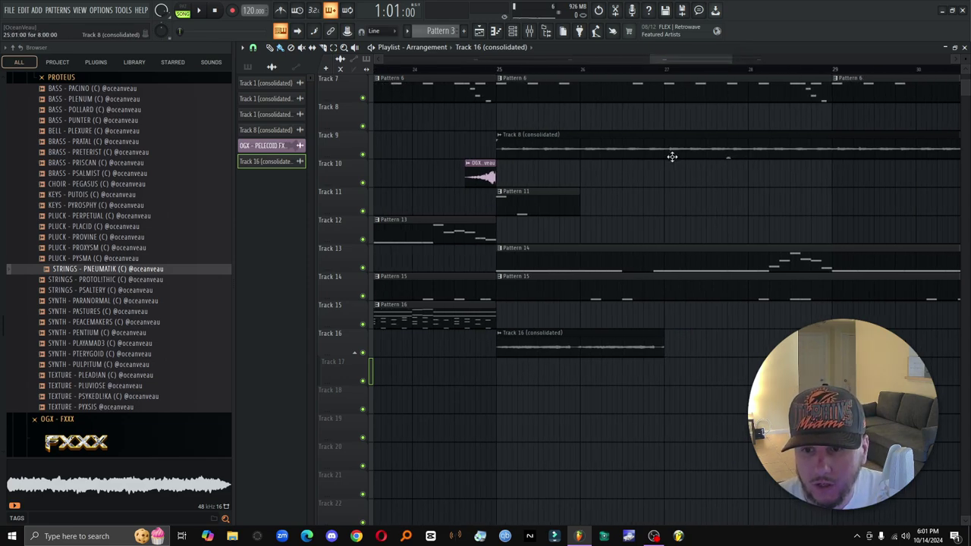
drag(664, 355, 613, 358)
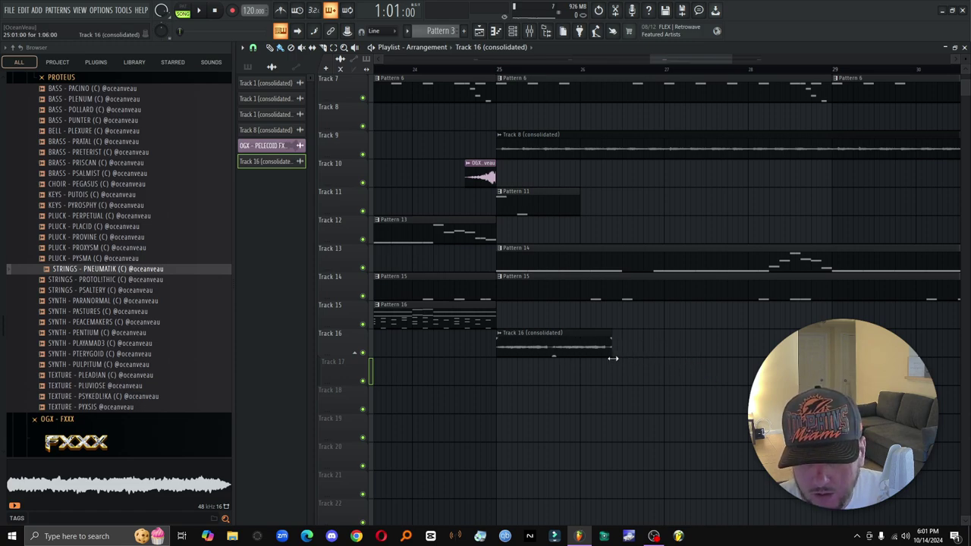
click(586, 353)
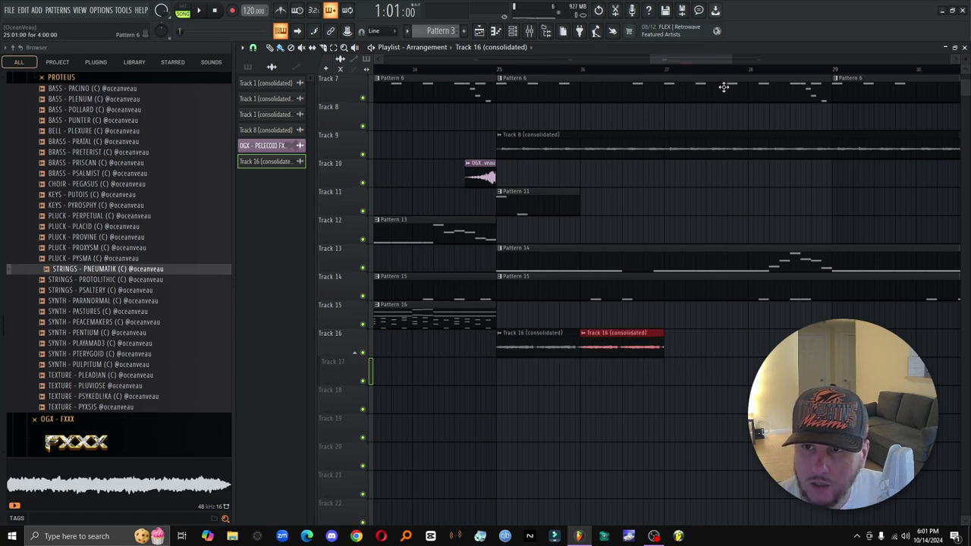
Step: Repeat the one-bar consolidated clip along Track 16 from bar 27 through bar 31 and play the section from bar 25
drag(730, 60, 796, 60)
scroll(642, 341, up, 3)
click(550, 429)
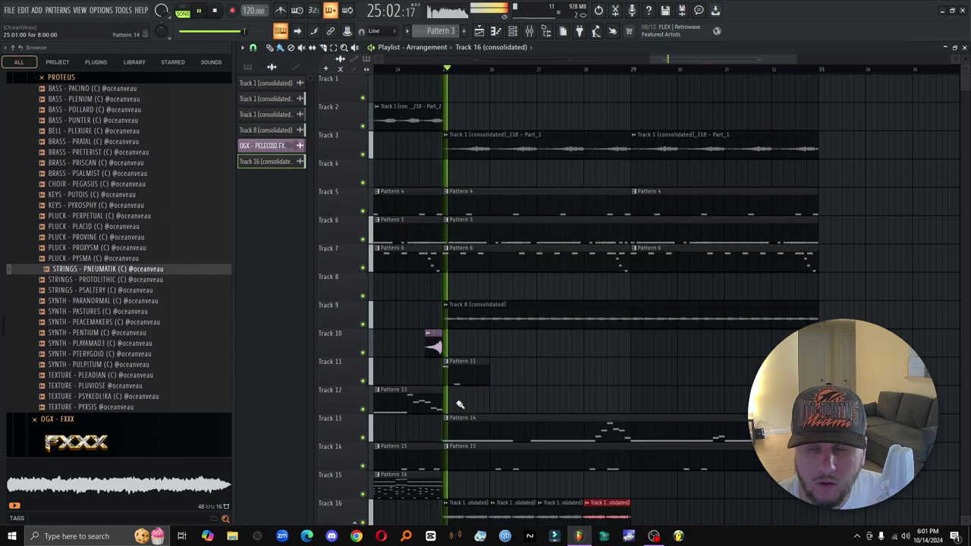
scroll(640, 478, down, 3)
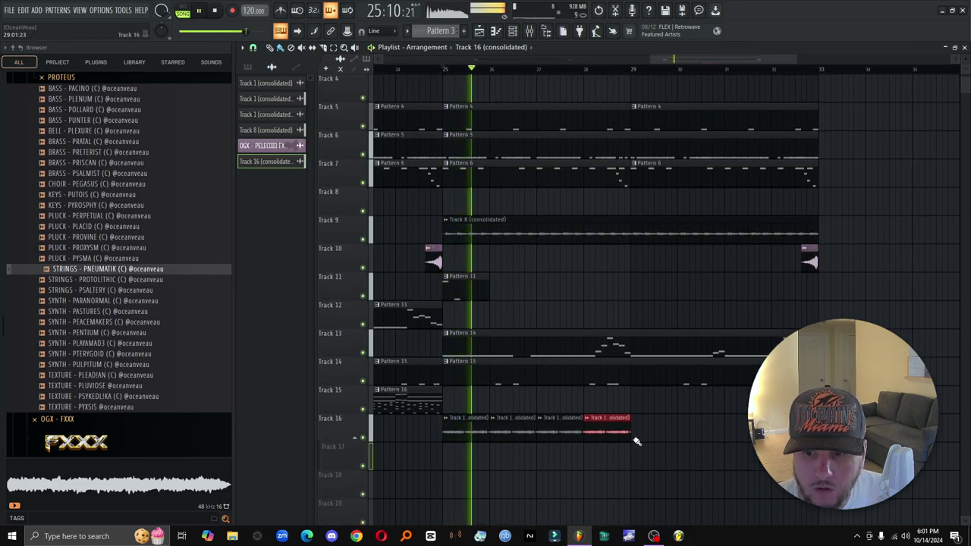
click(641, 436)
drag(680, 437, 767, 434)
Step: Route Track 16's consolidated clip to mixer track 10 and cut its low frequencies with Fruity Parametric EQ 2
double_click(465, 418)
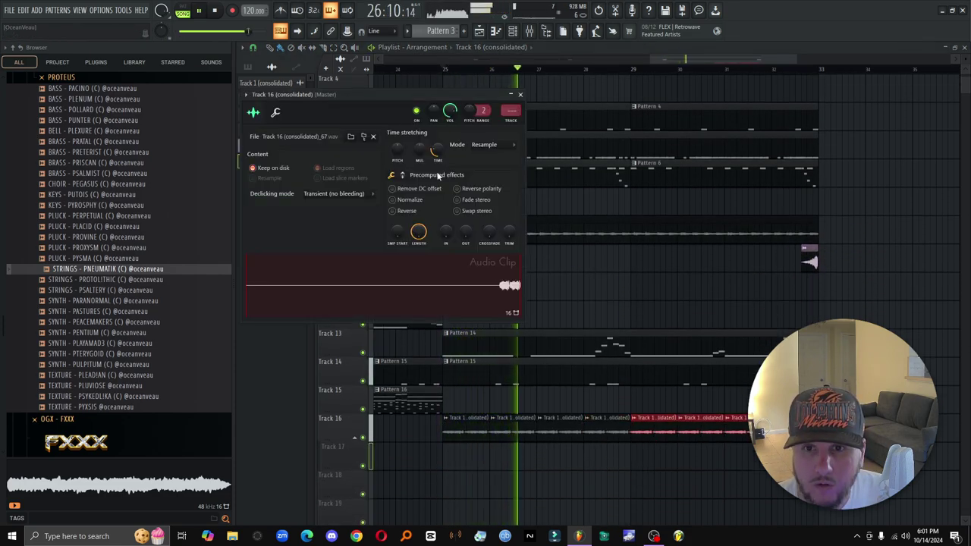
click(245, 94)
click(391, 129)
click(804, 300)
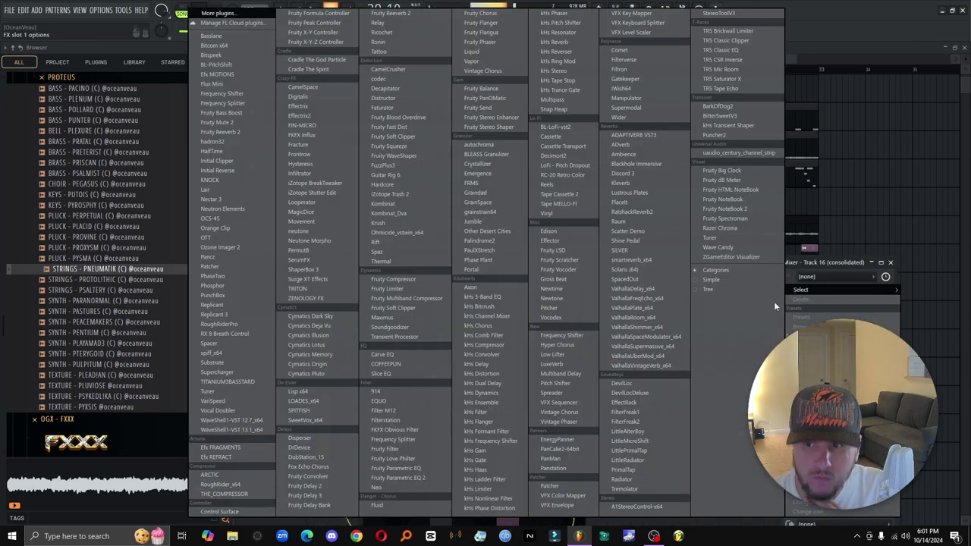
click(398, 478)
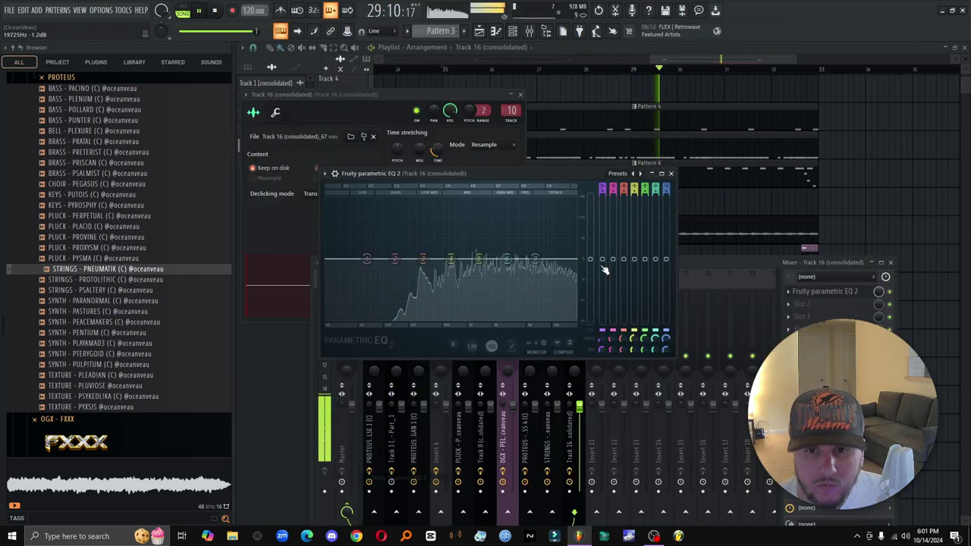
drag(366, 259, 408, 319)
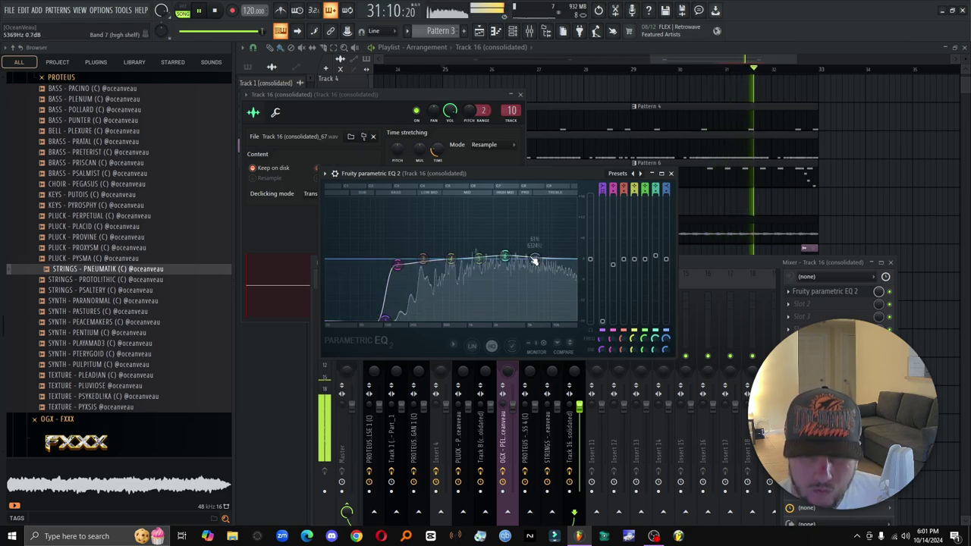
Step: Turn on Reverse for the Part_2 audio clip placed on Track 2 from bar 17
drag(650, 61, 384, 60)
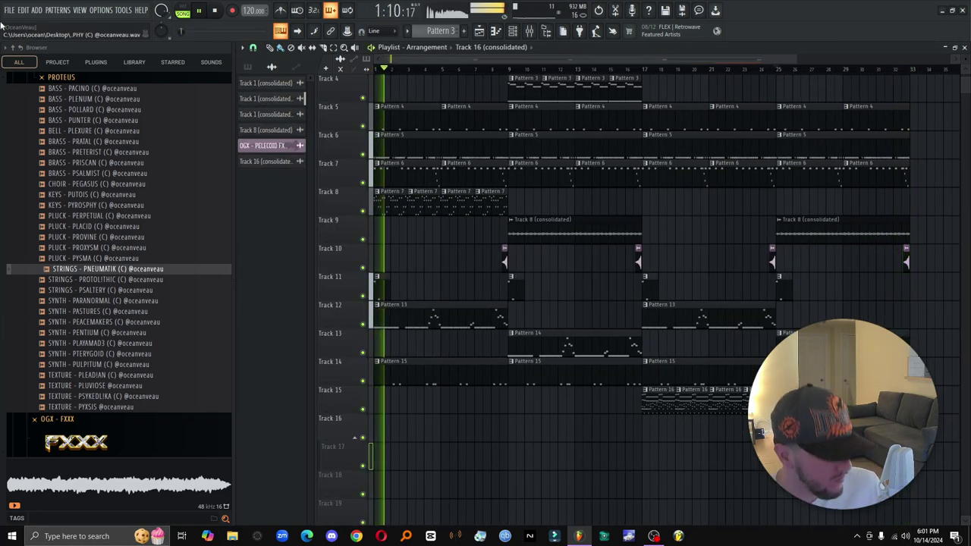
scroll(702, 311, up, 3)
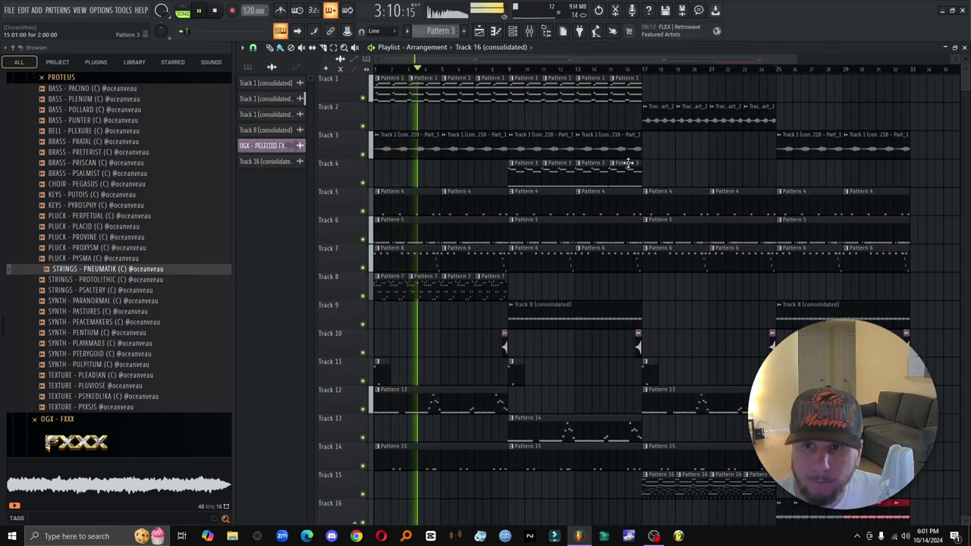
double_click(656, 114)
click(446, 264)
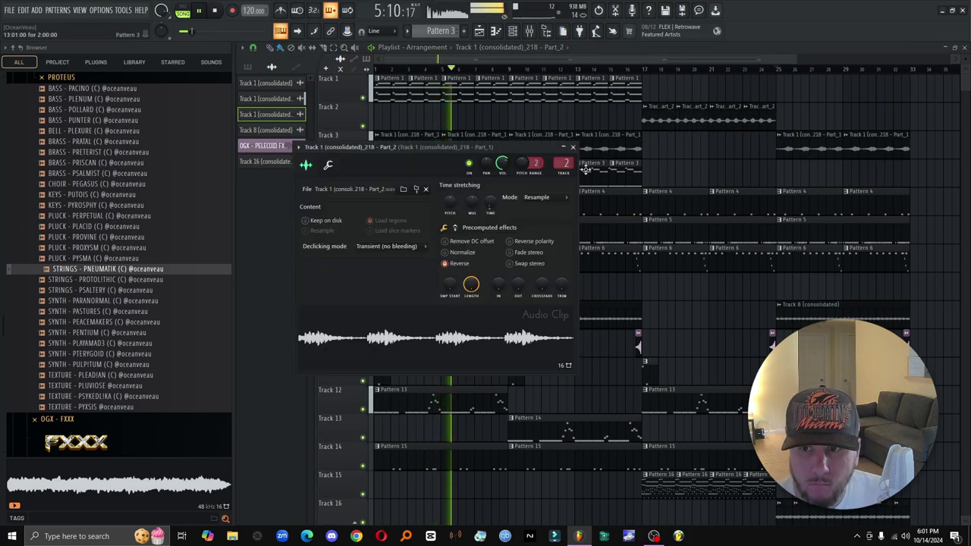
Step: Mute Track 2 and delete its four Part_2 audio clips between bars 17 and 25
drag(649, 60, 706, 60)
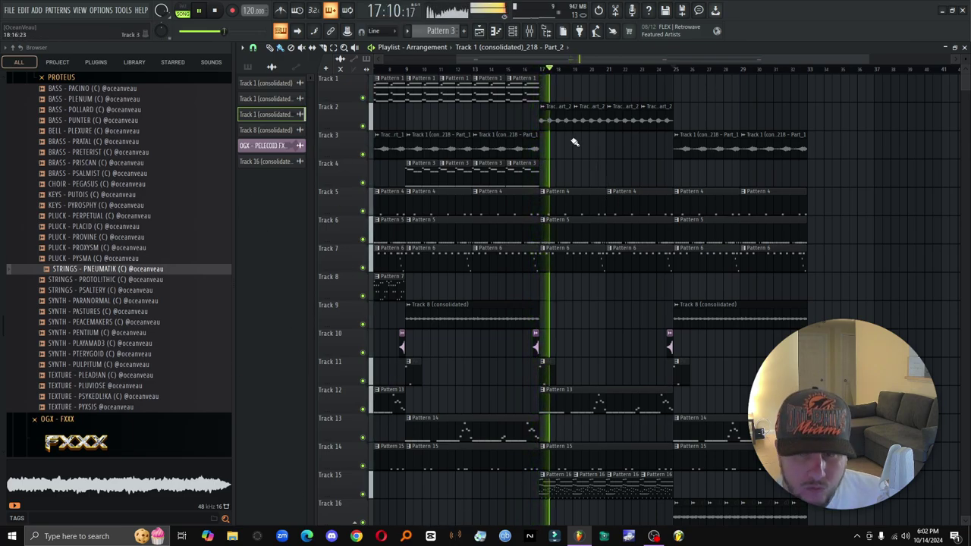
click(362, 125)
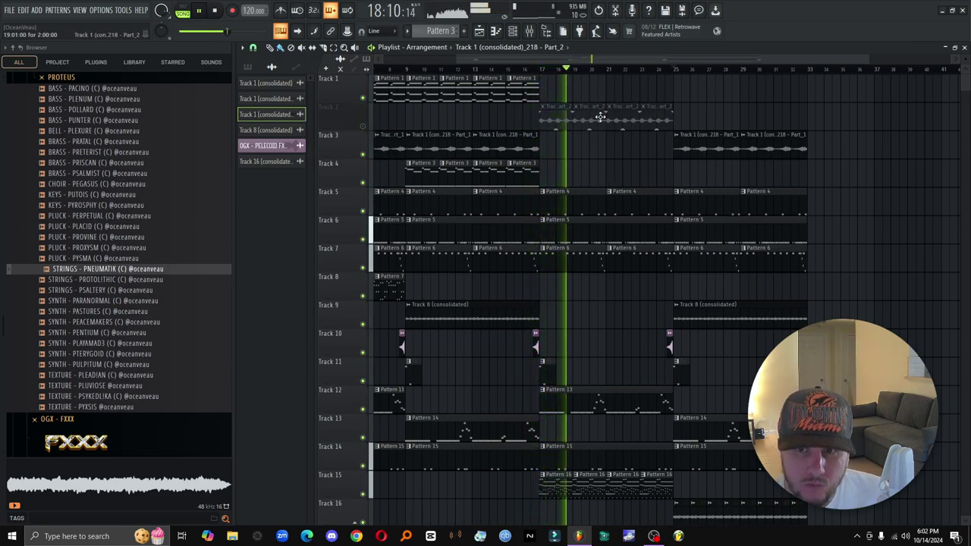
drag(542, 110, 675, 115)
key(Delete)
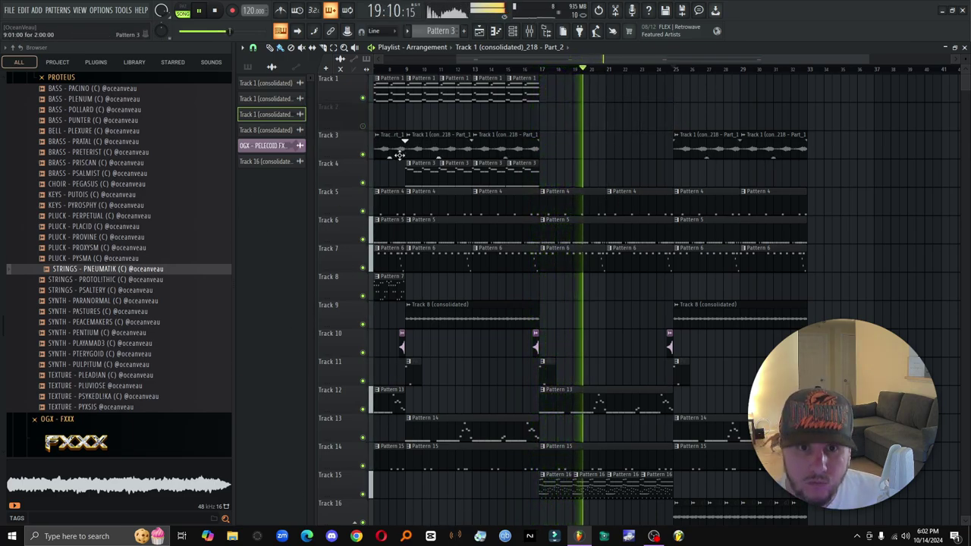
Step: Delete the Track 1 (consolidated)_218 - Part_2 audio clip from the project's clip list
right_click(292, 115)
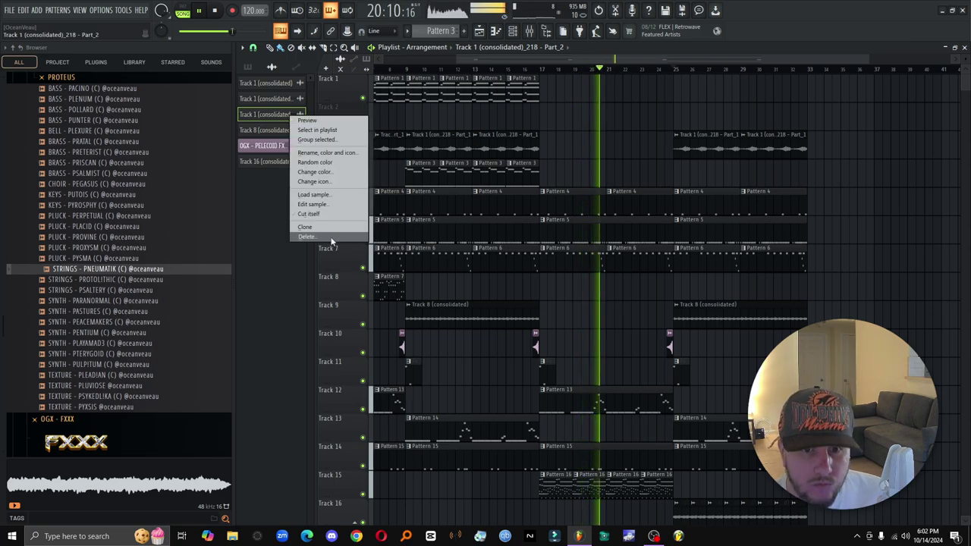
click(305, 235)
click(524, 304)
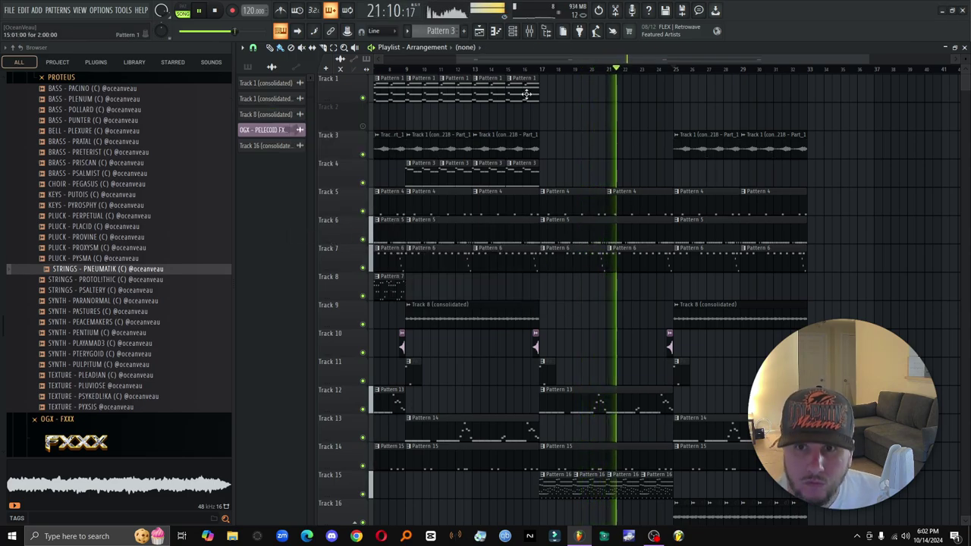
Step: Delete the empty Track 2 from the playlist, listen through the section from bar 25 and stop playback
drag(459, 58, 251, 82)
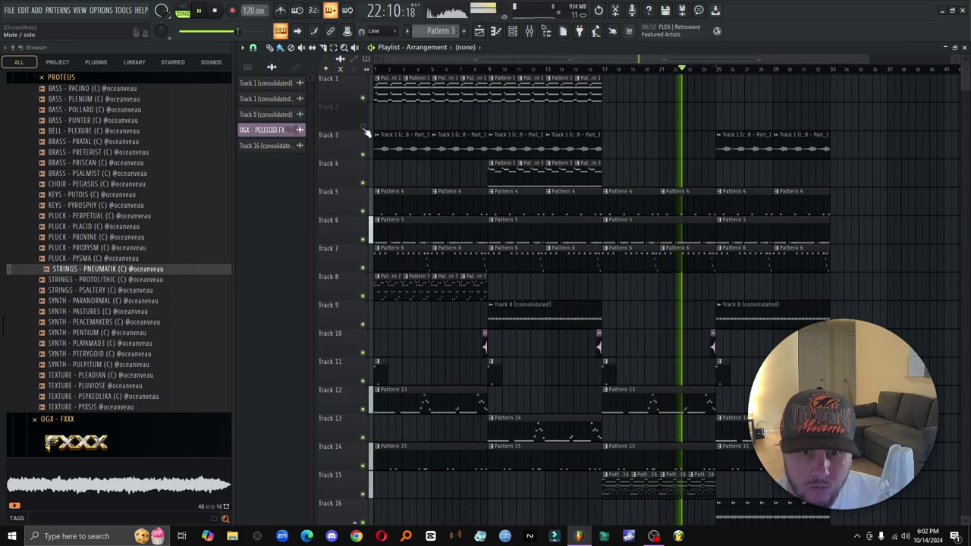
right_click(354, 101)
click(394, 332)
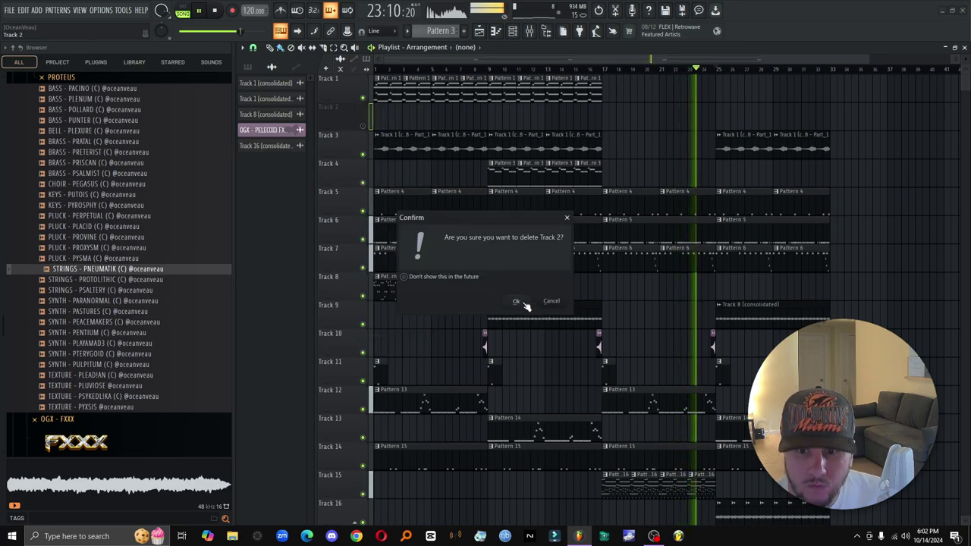
click(516, 301)
scroll(643, 353, down, 3)
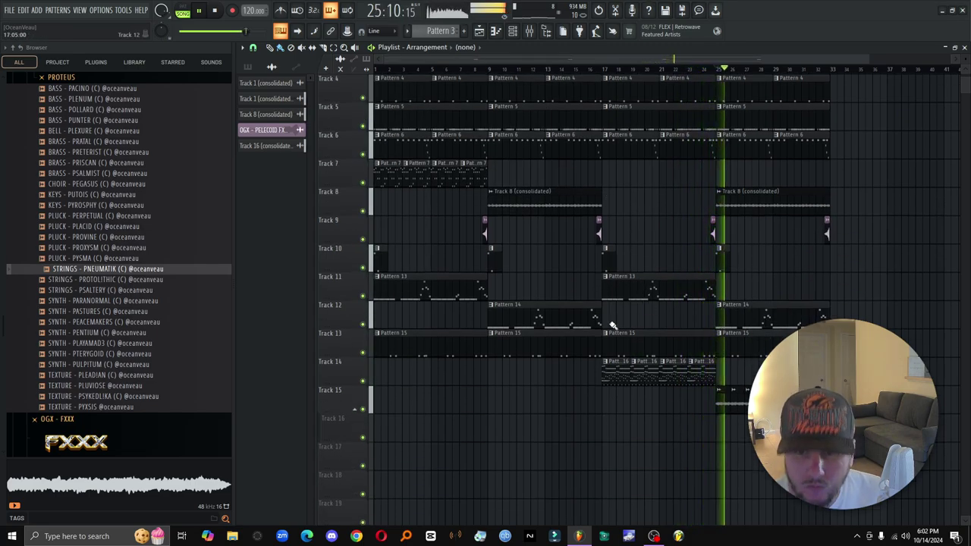
scroll(612, 321, up, 3)
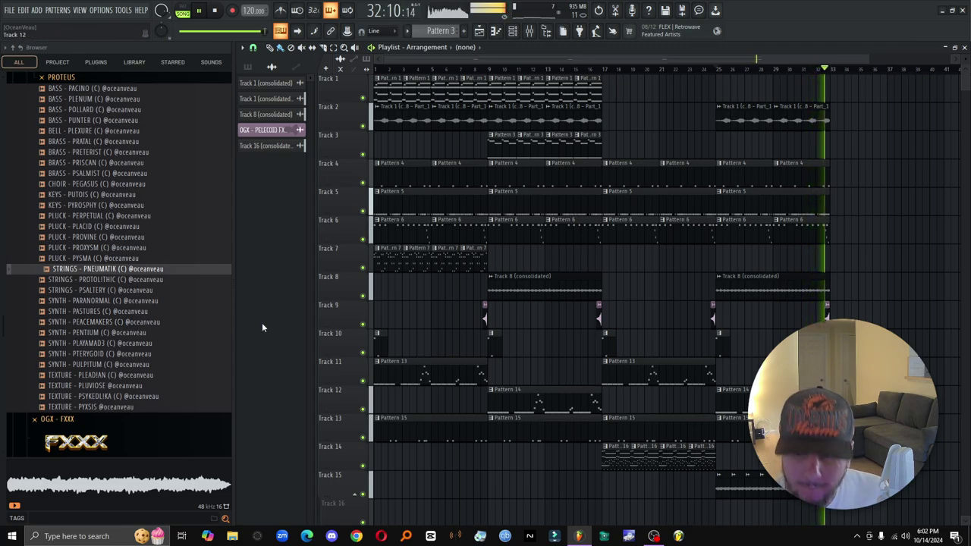
key(space)
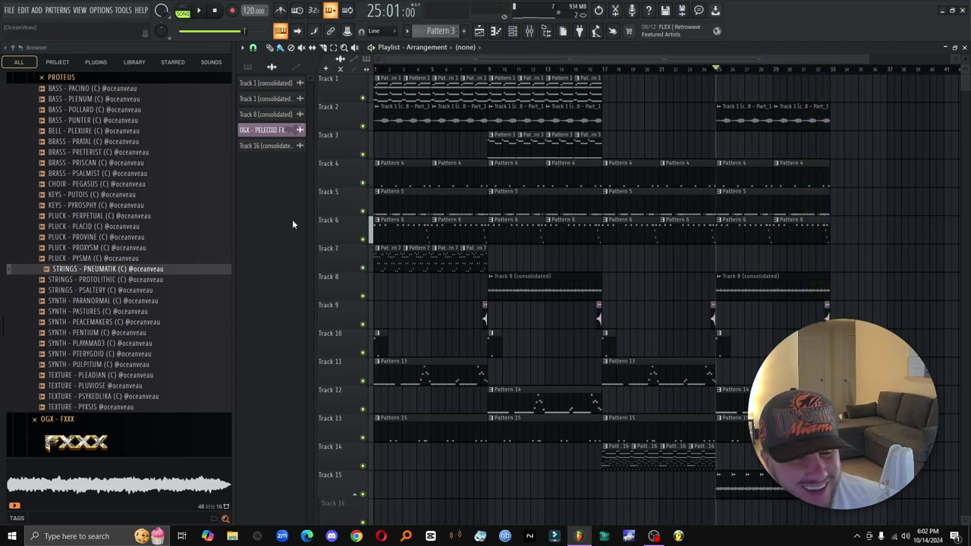